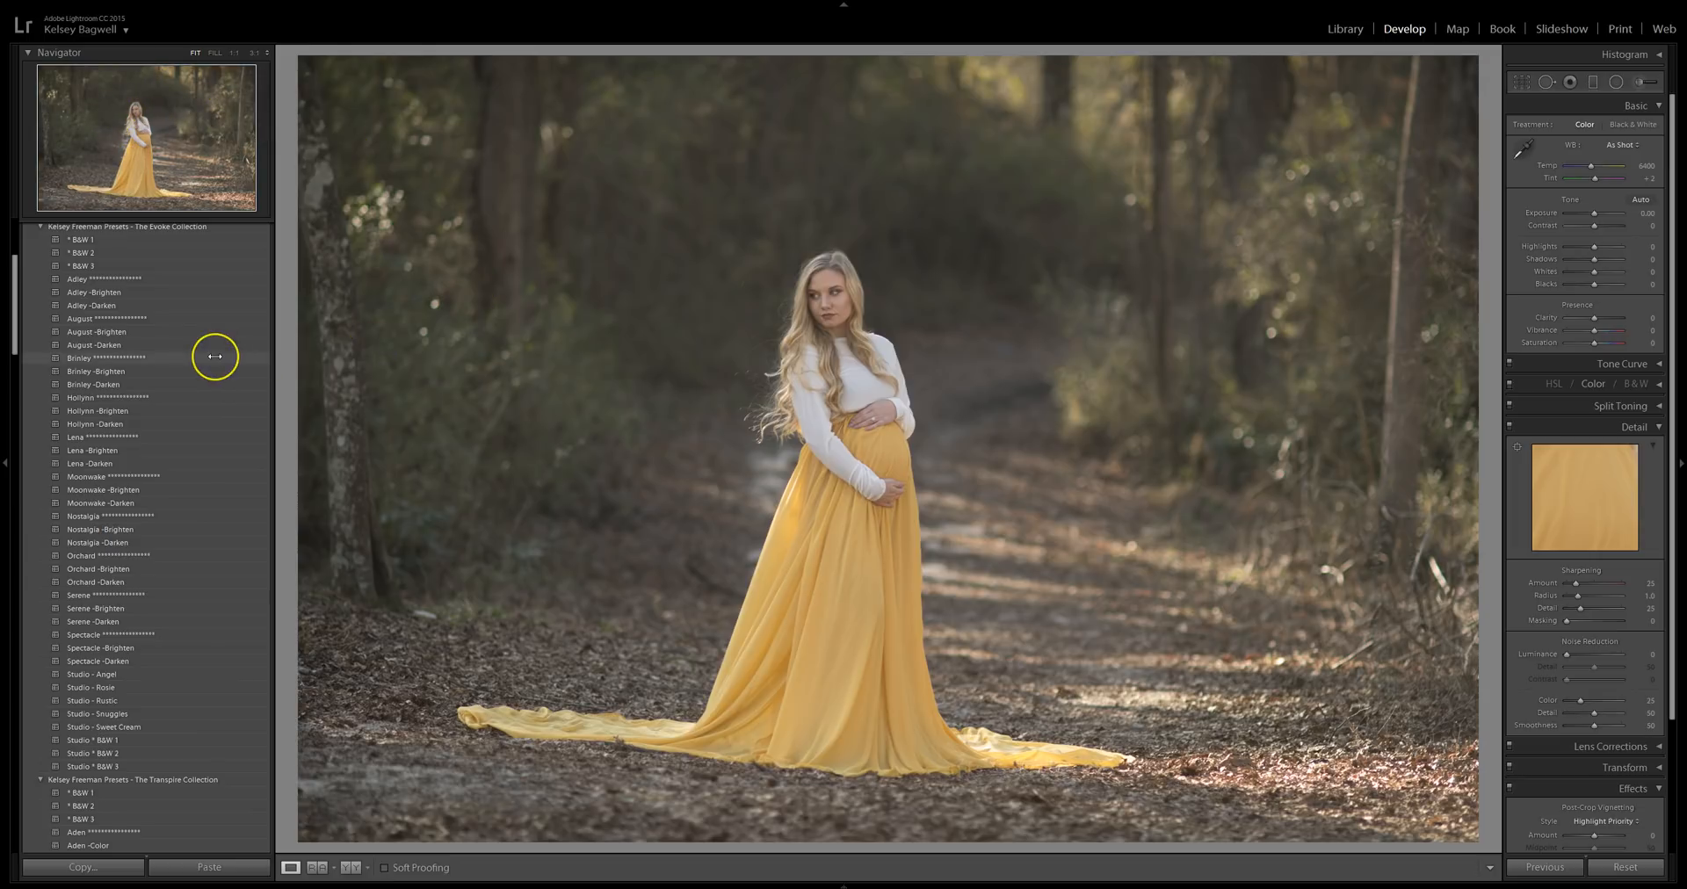
# Apply the Brinley preset and adjust its Basic settings to Exposure −0.20, Vibrance +50 and Saturation 0.
pyautogui.click(151, 359)
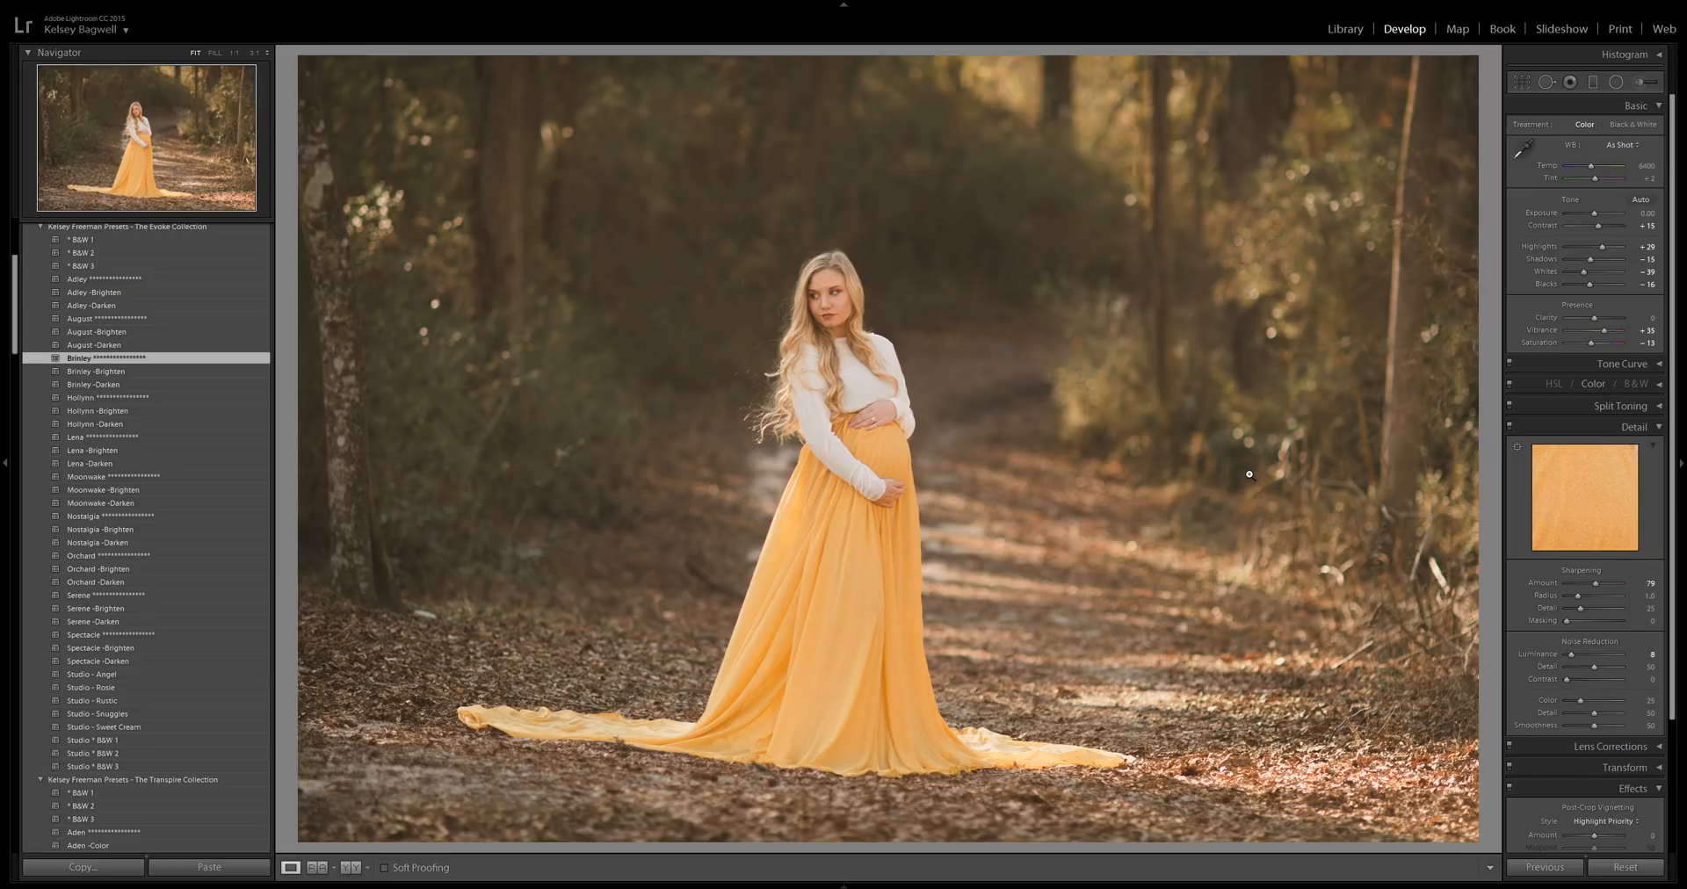
pyautogui.click(1243, 456)
pyautogui.moveTo(1639, 215); pyautogui.dragTo(1635, 215)
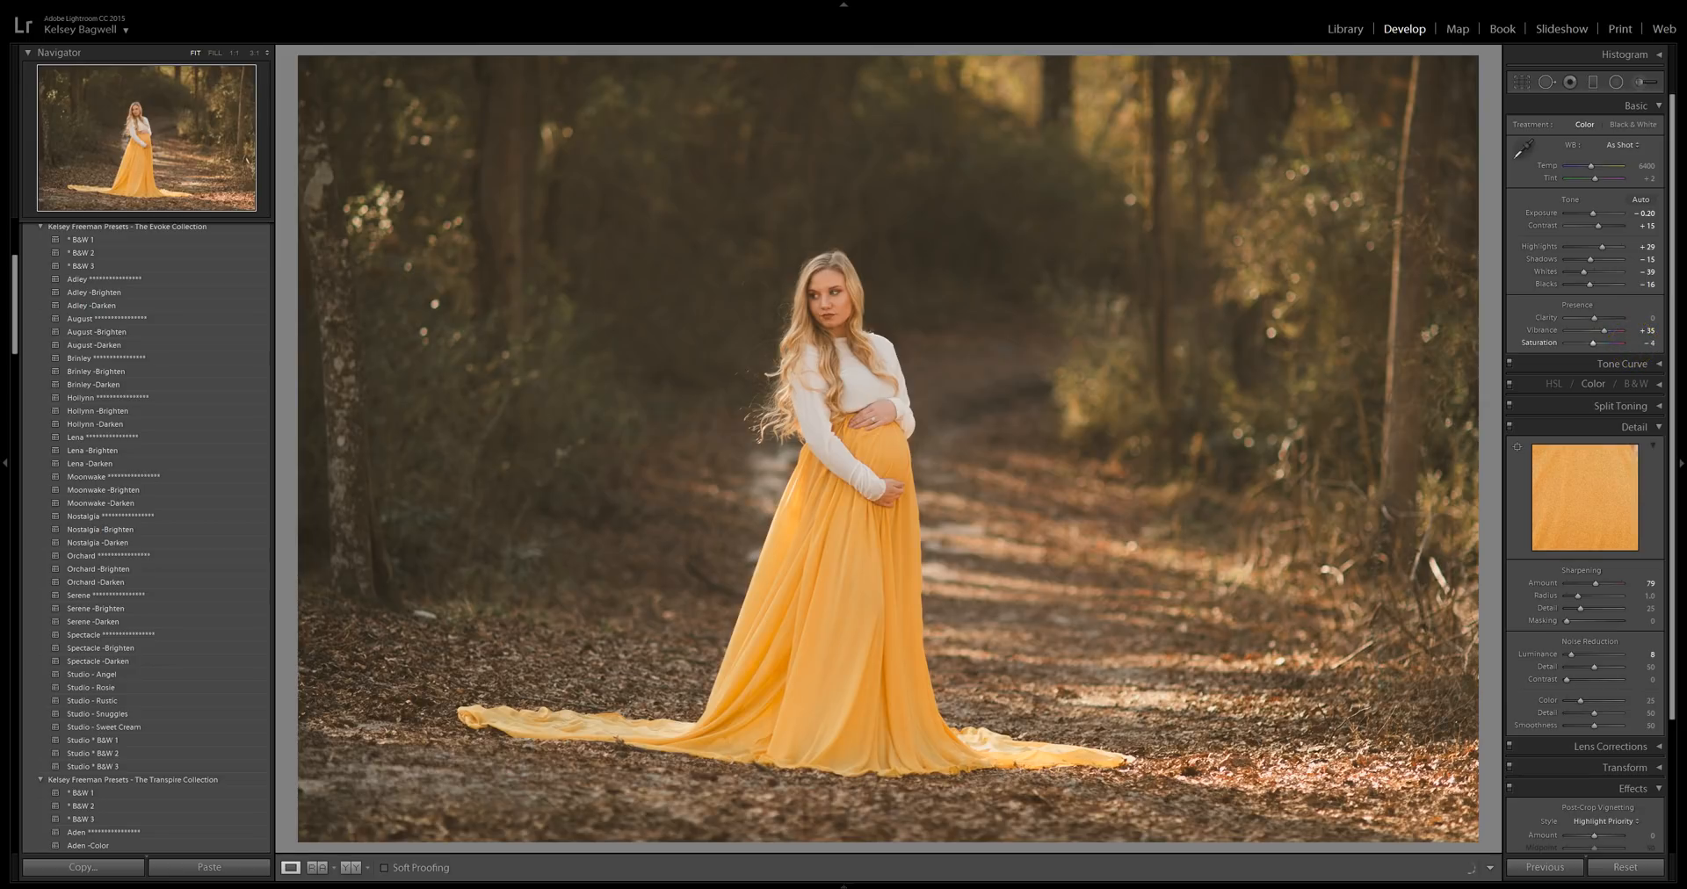
pyautogui.click(1641, 333)
pyautogui.moveTo(1640, 335); pyautogui.dragTo(1648, 334)
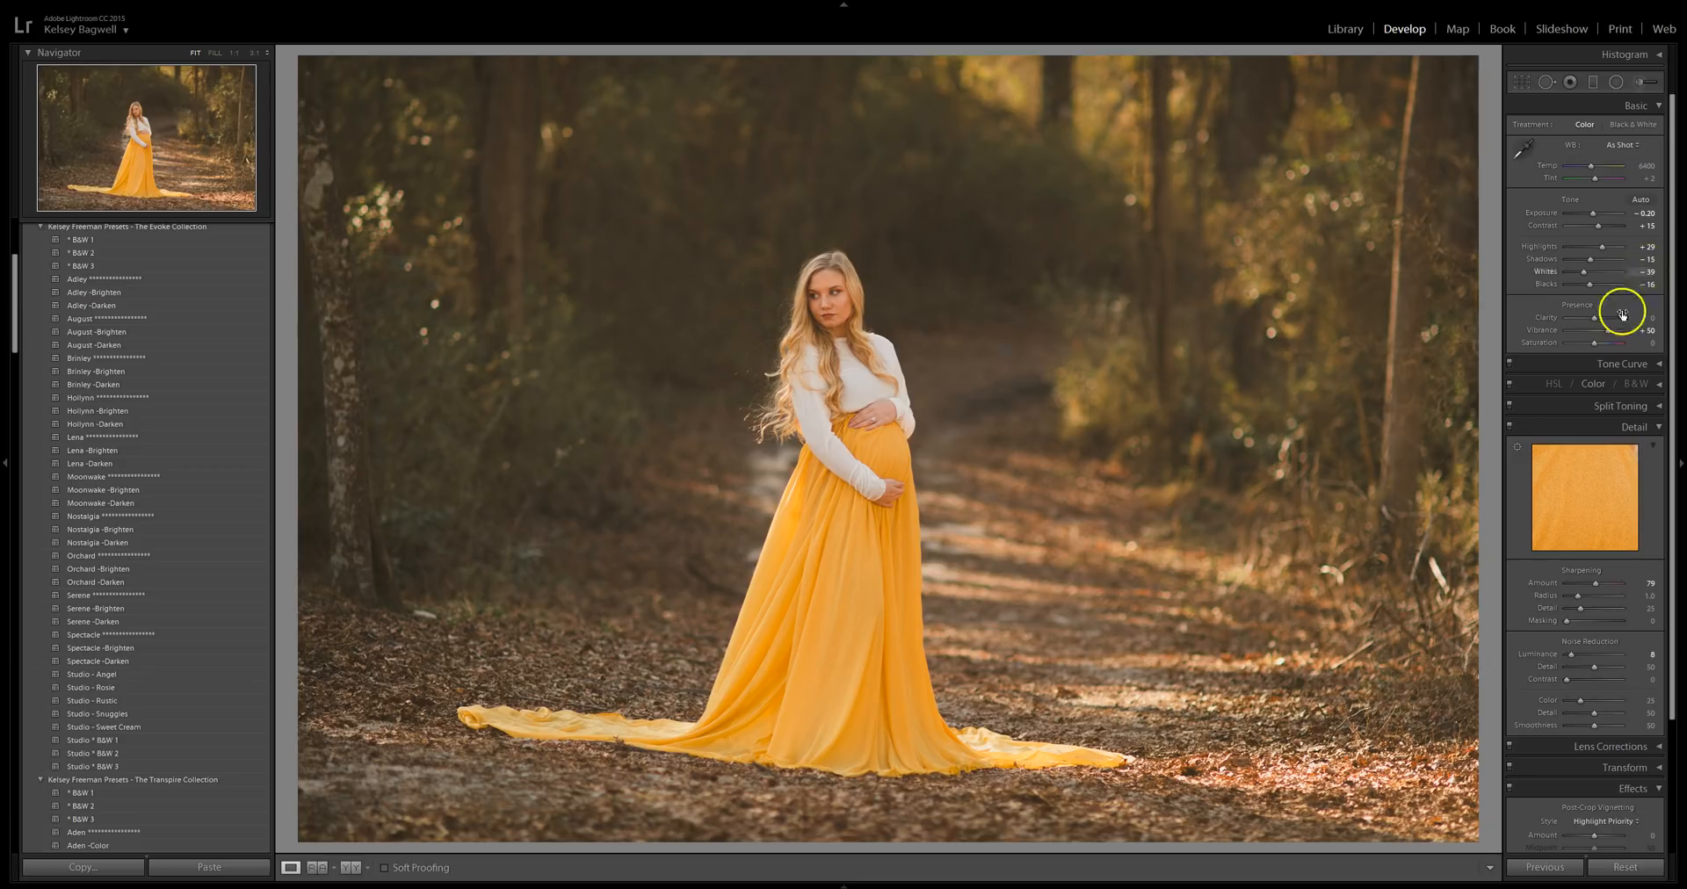
# Set the sharpening amount to 91 and the luminance noise reduction to 36.
pyautogui.moveTo(1599, 595); pyautogui.dragTo(1610, 580)
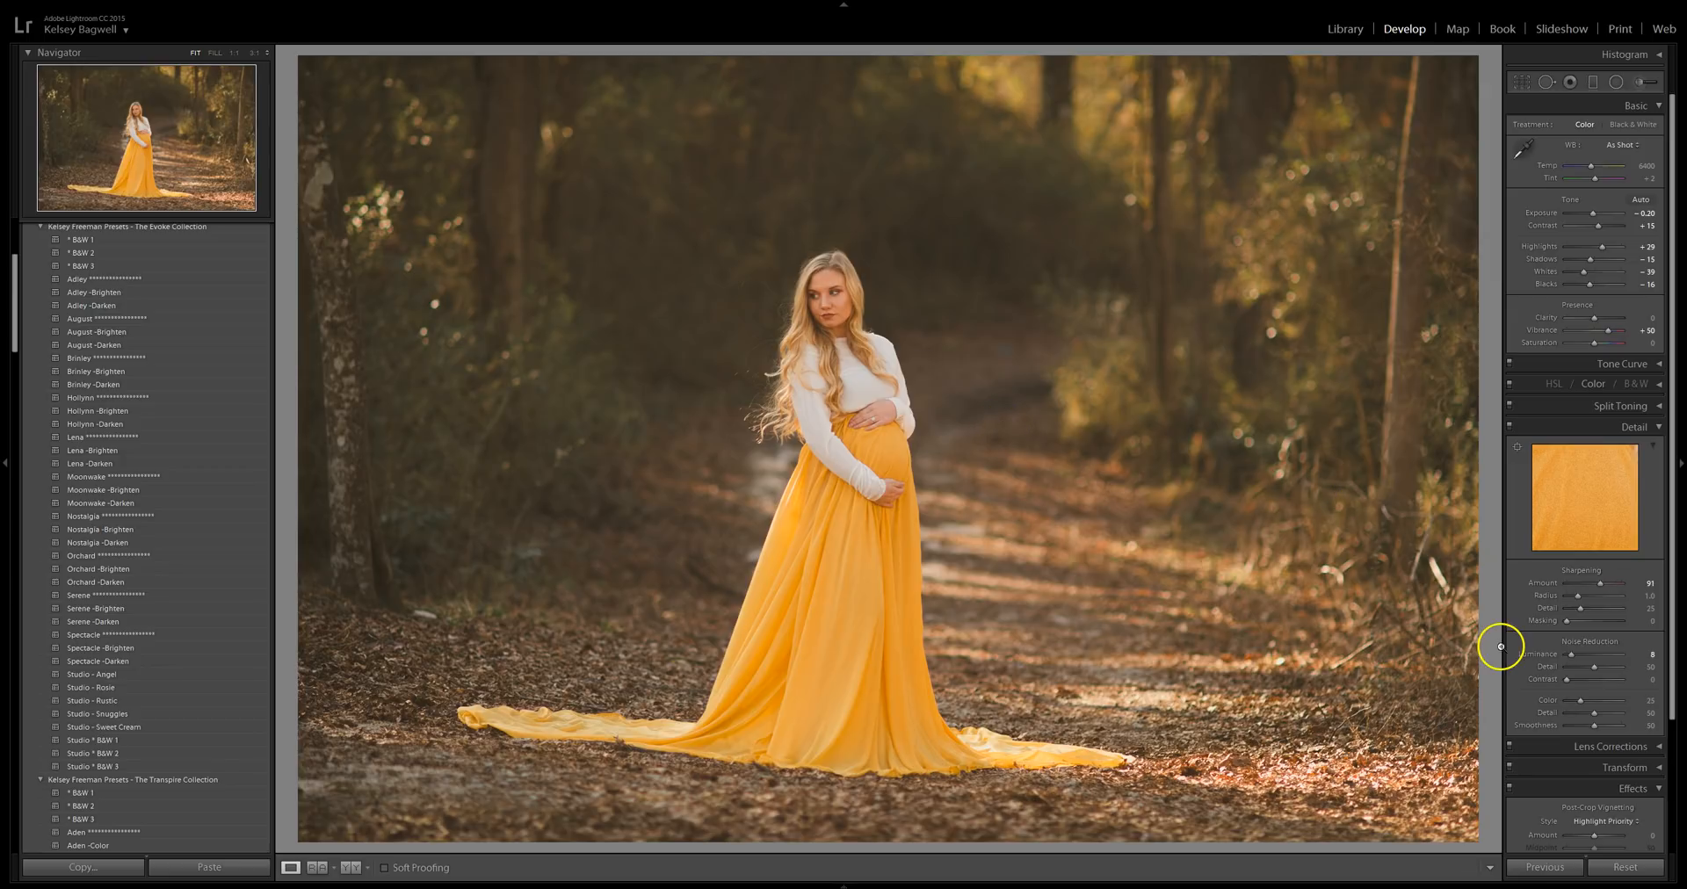
pyautogui.moveTo(1550, 657); pyautogui.dragTo(1585, 661)
# Remove the grain effect from the photo and fine-tune the Blacks level.
pyautogui.scroll(-1, 1544, 654)
pyautogui.scroll(-3, 1543, 655)
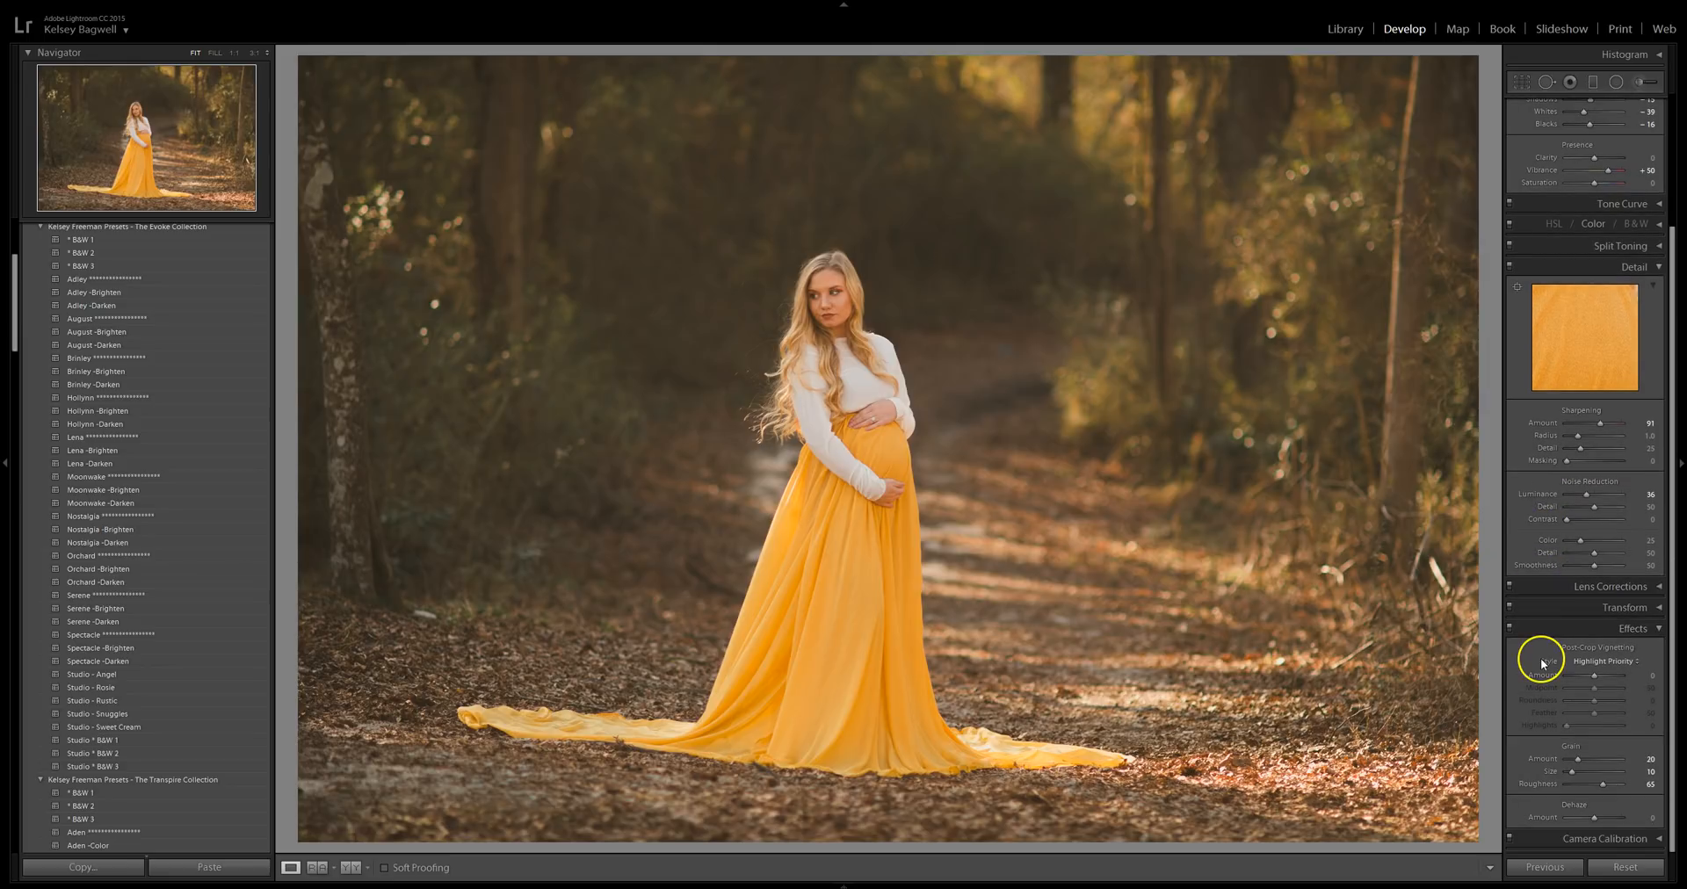
pyautogui.moveTo(1581, 761); pyautogui.dragTo(1532, 765)
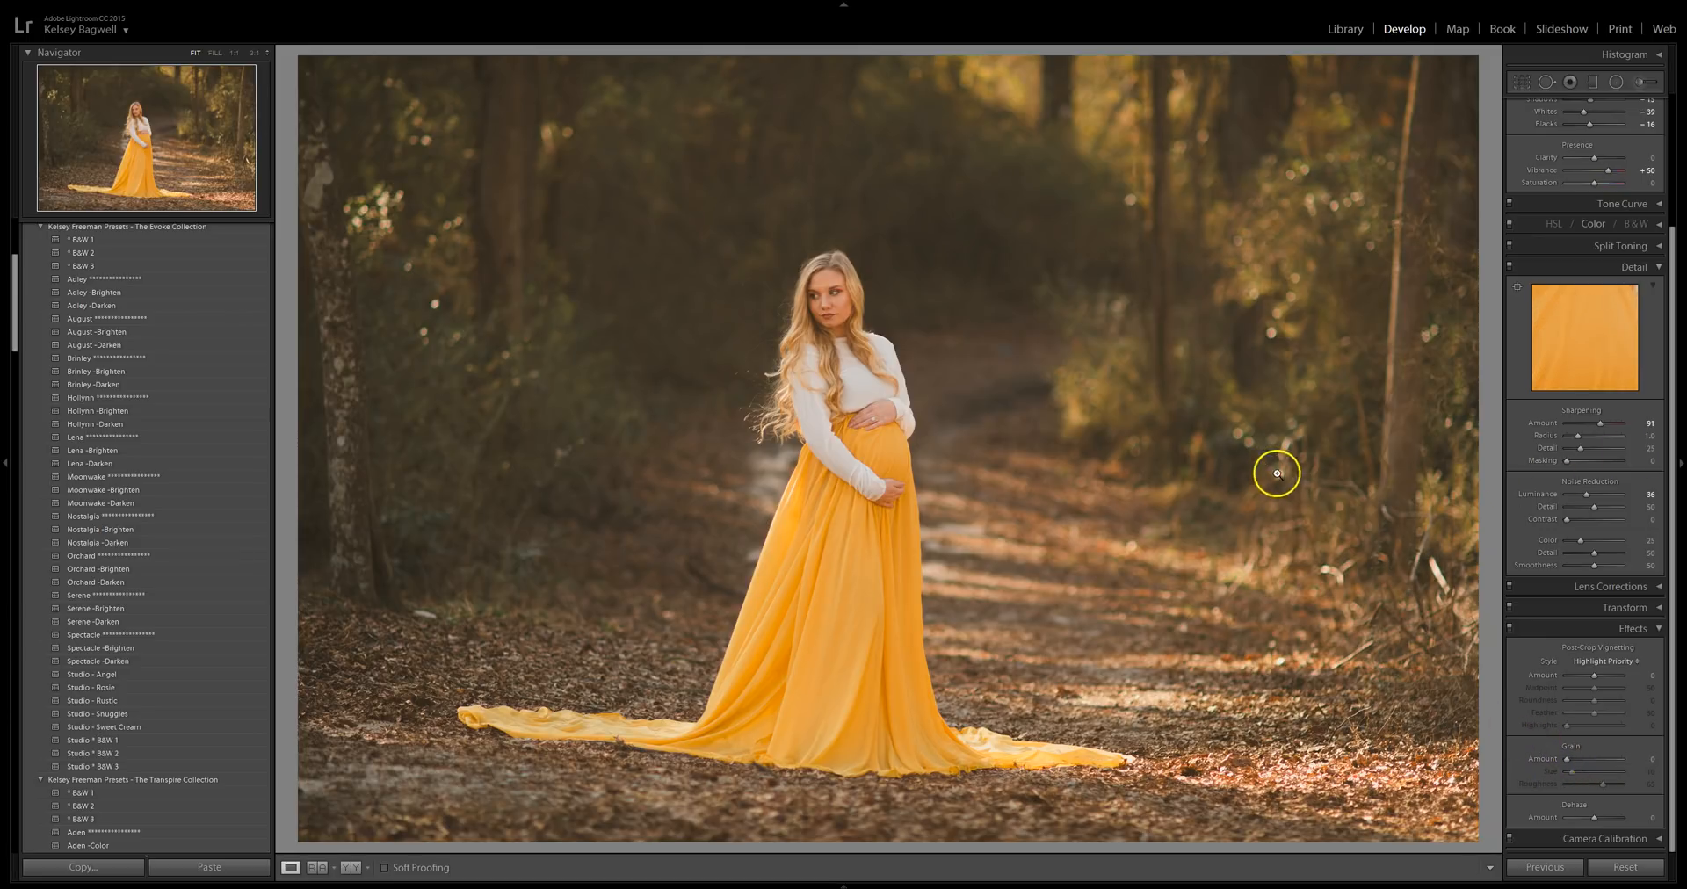
pyautogui.scroll(5, 1527, 549)
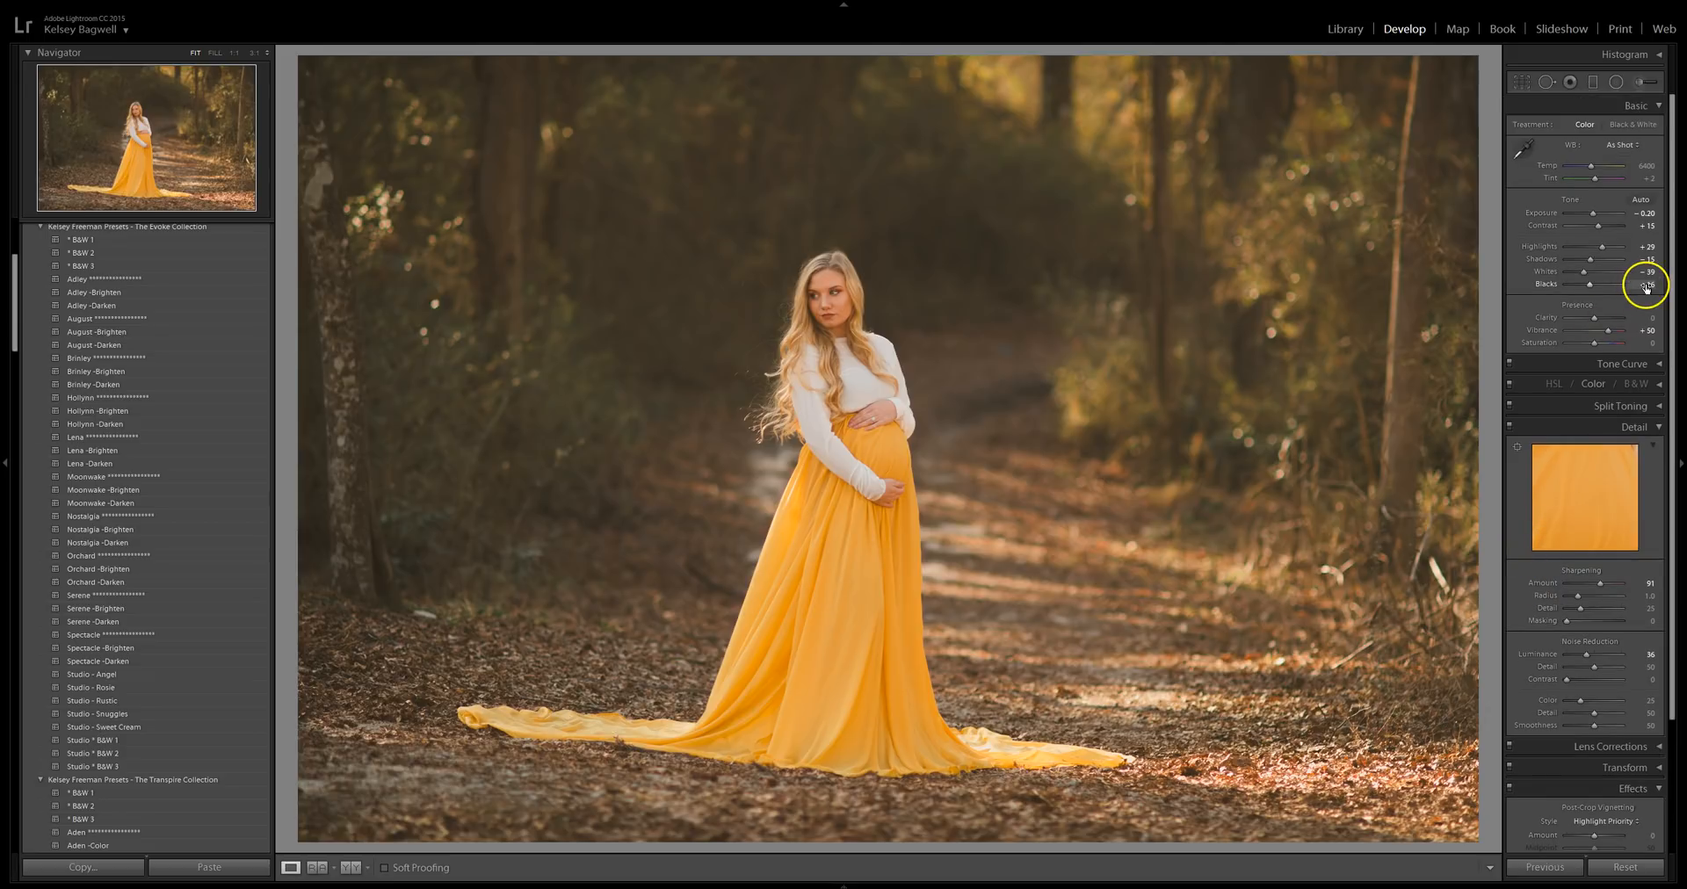
pyautogui.moveTo(1646, 288); pyautogui.dragTo(1640, 283)
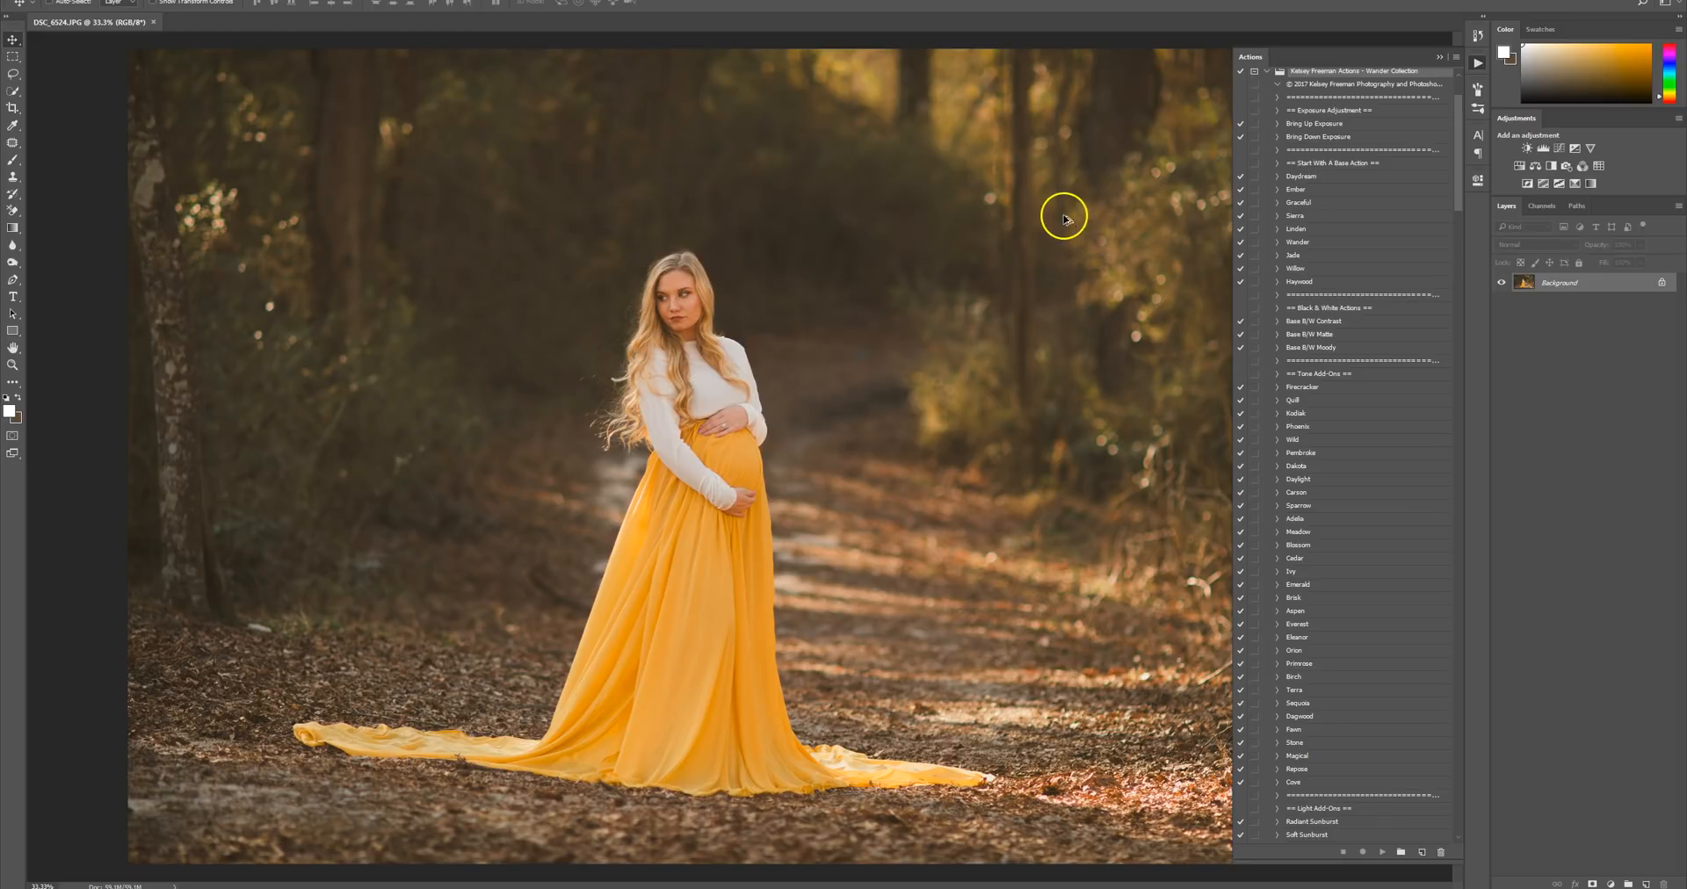
# In Photoshop, crop the forest photo slightly tighter on all sides, shifting the image within the crop frame to reposition the woman.
pyautogui.scroll(-4, 1046, 203)
pyautogui.scroll(-1, 1046, 203)
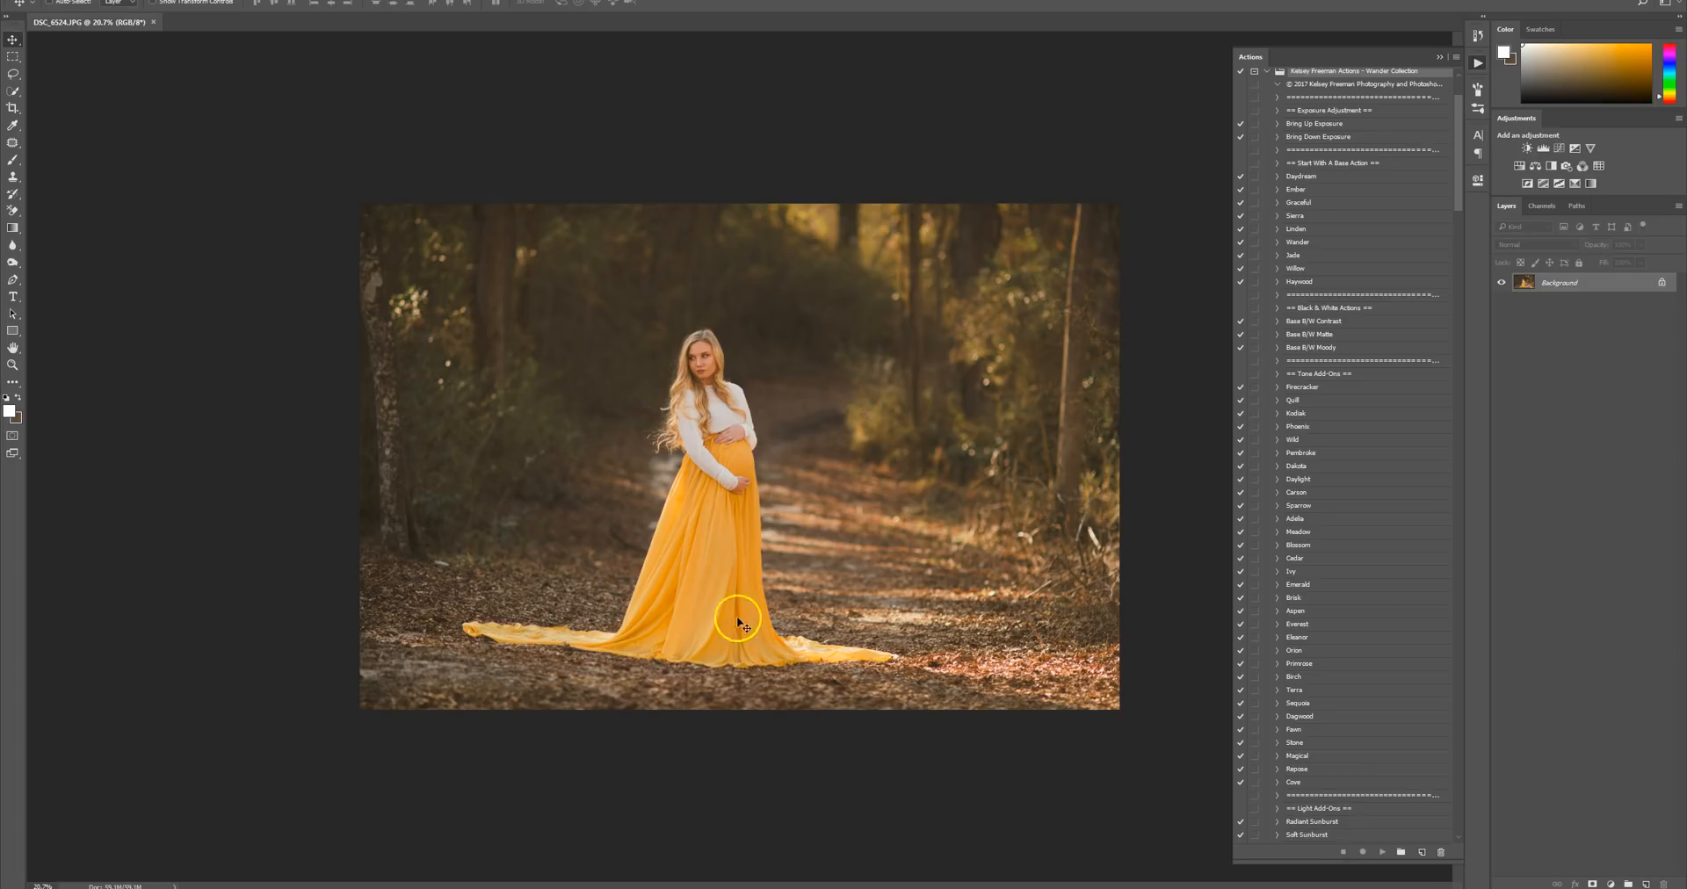
pyautogui.click(13, 106)
pyautogui.moveTo(196, 170); pyautogui.dragTo(197, 180)
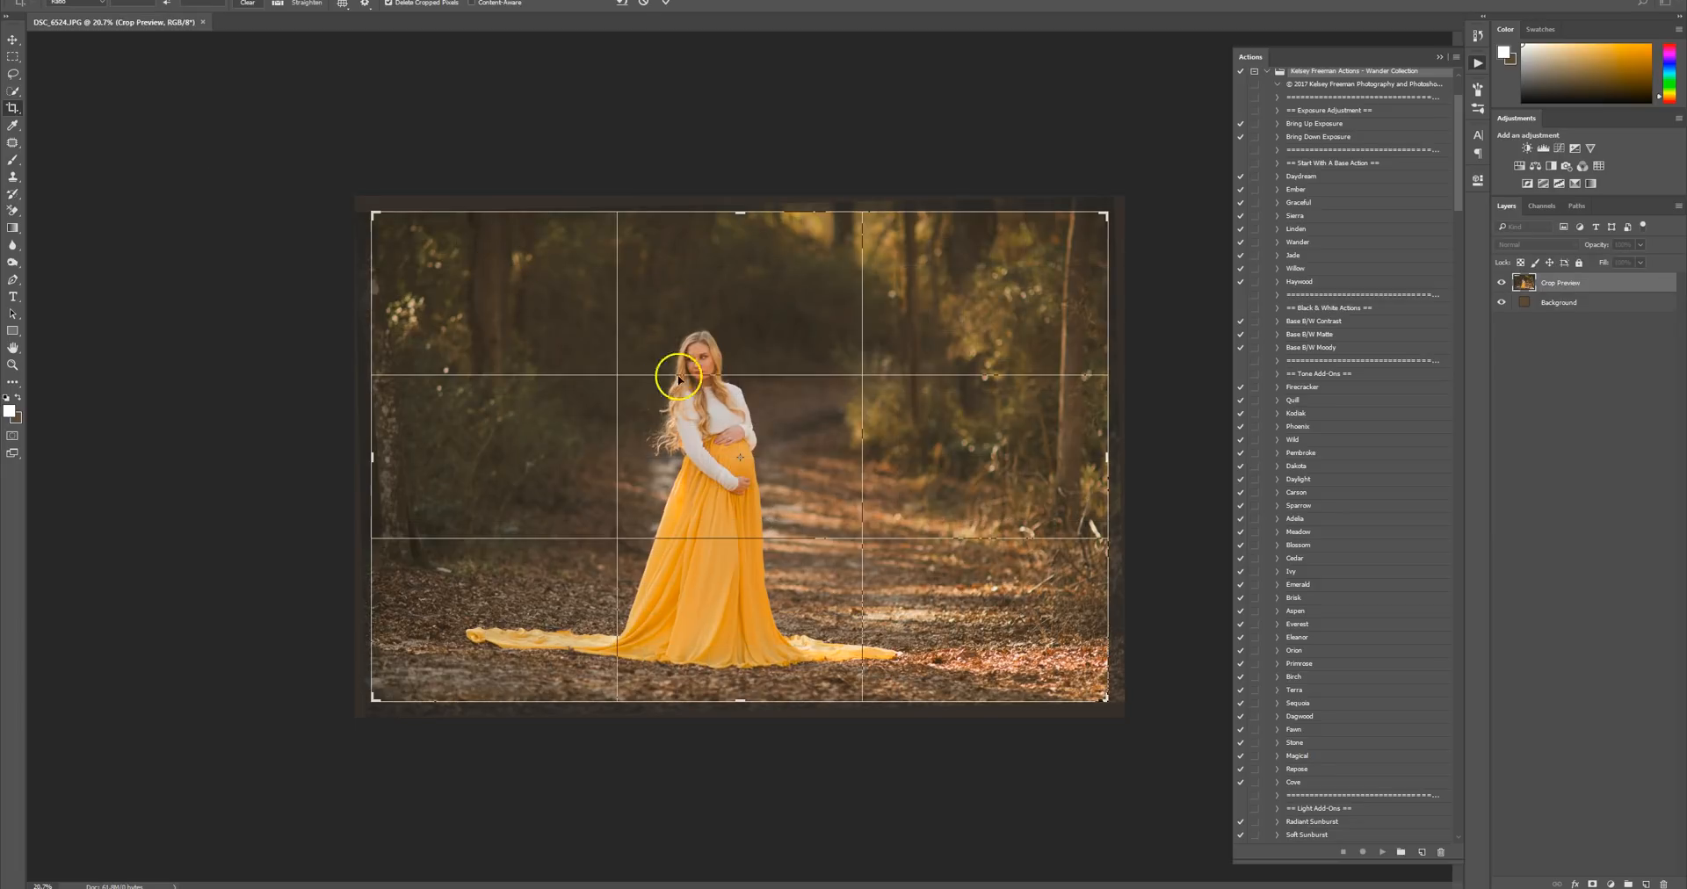
pyautogui.moveTo(707, 425); pyautogui.dragTo(714, 424)
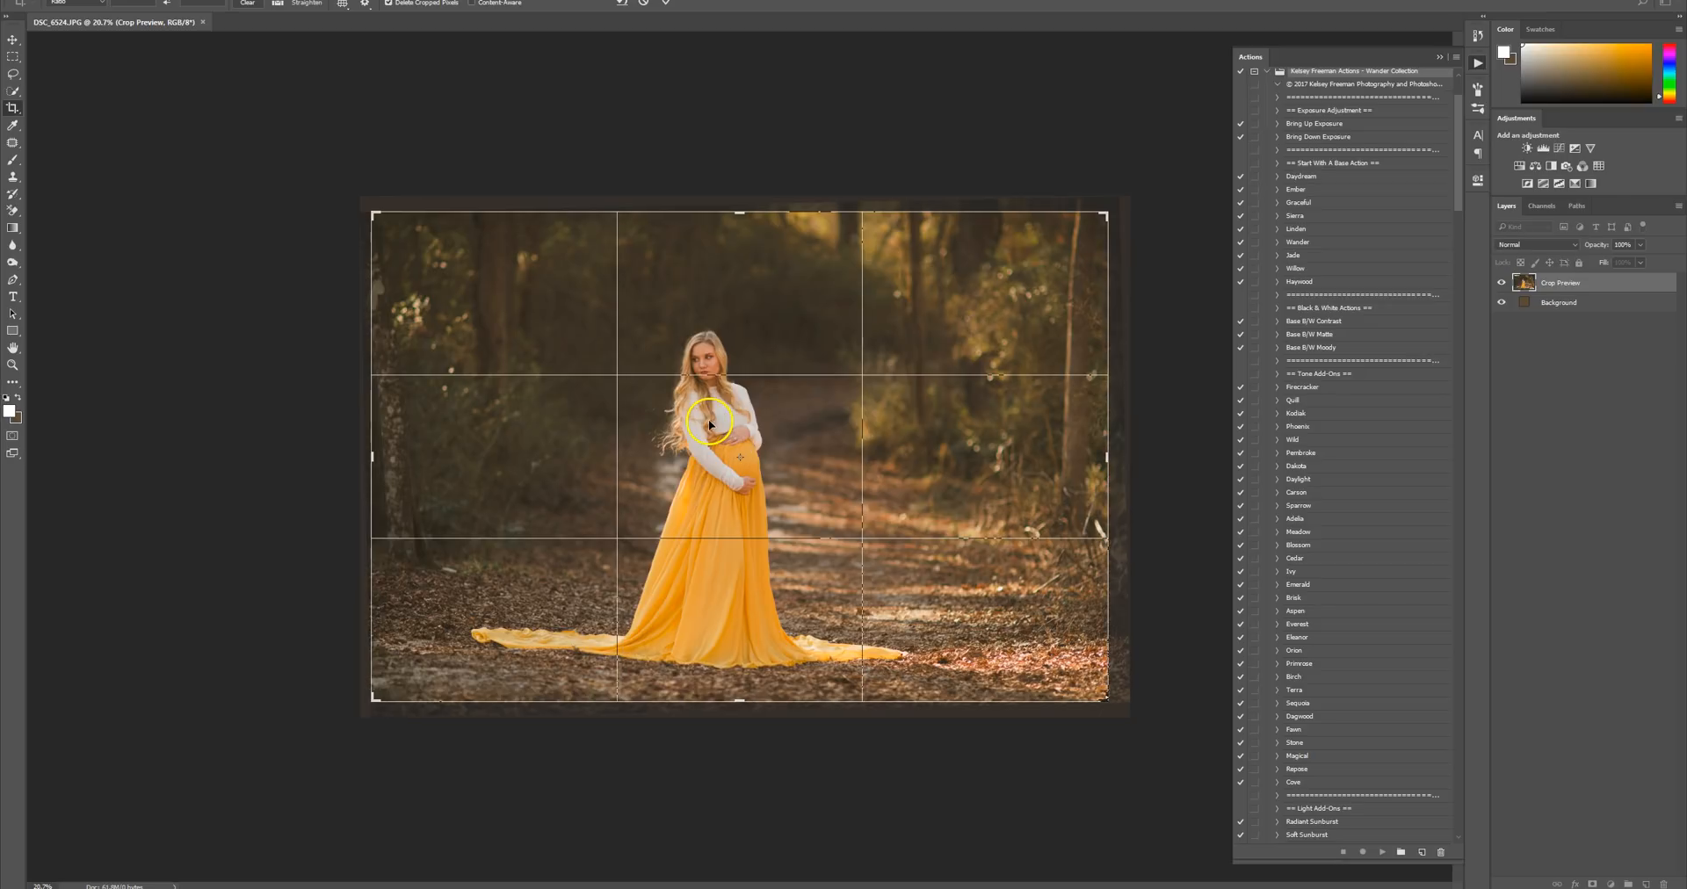
pyautogui.moveTo(816, 374); pyautogui.dragTo(816, 374)
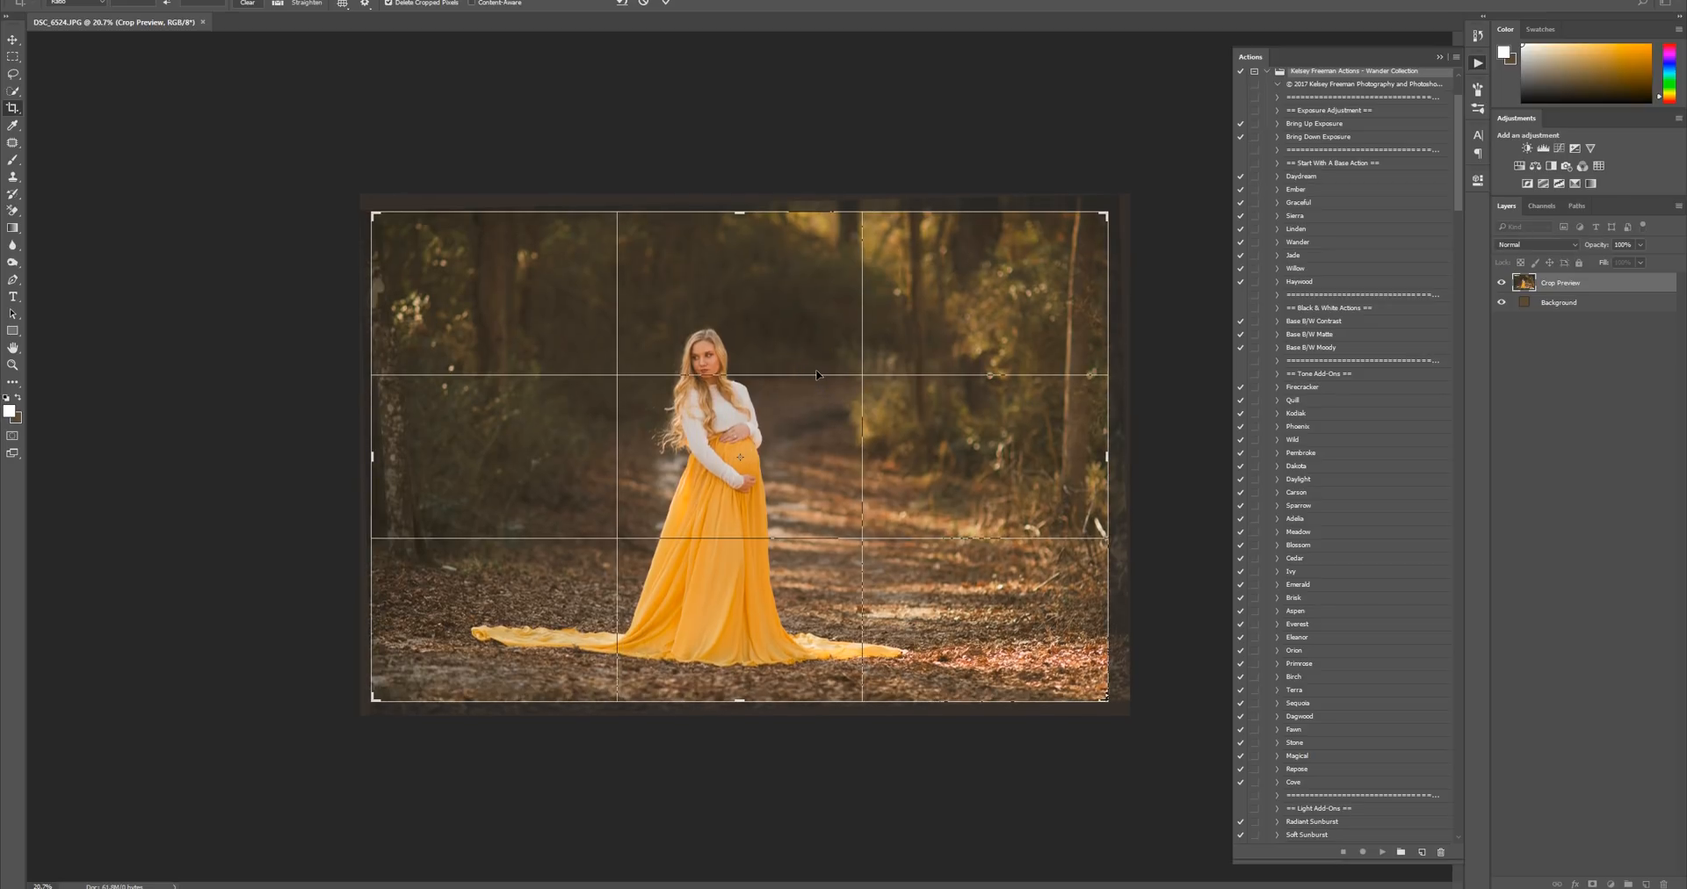
pyautogui.press('Return')
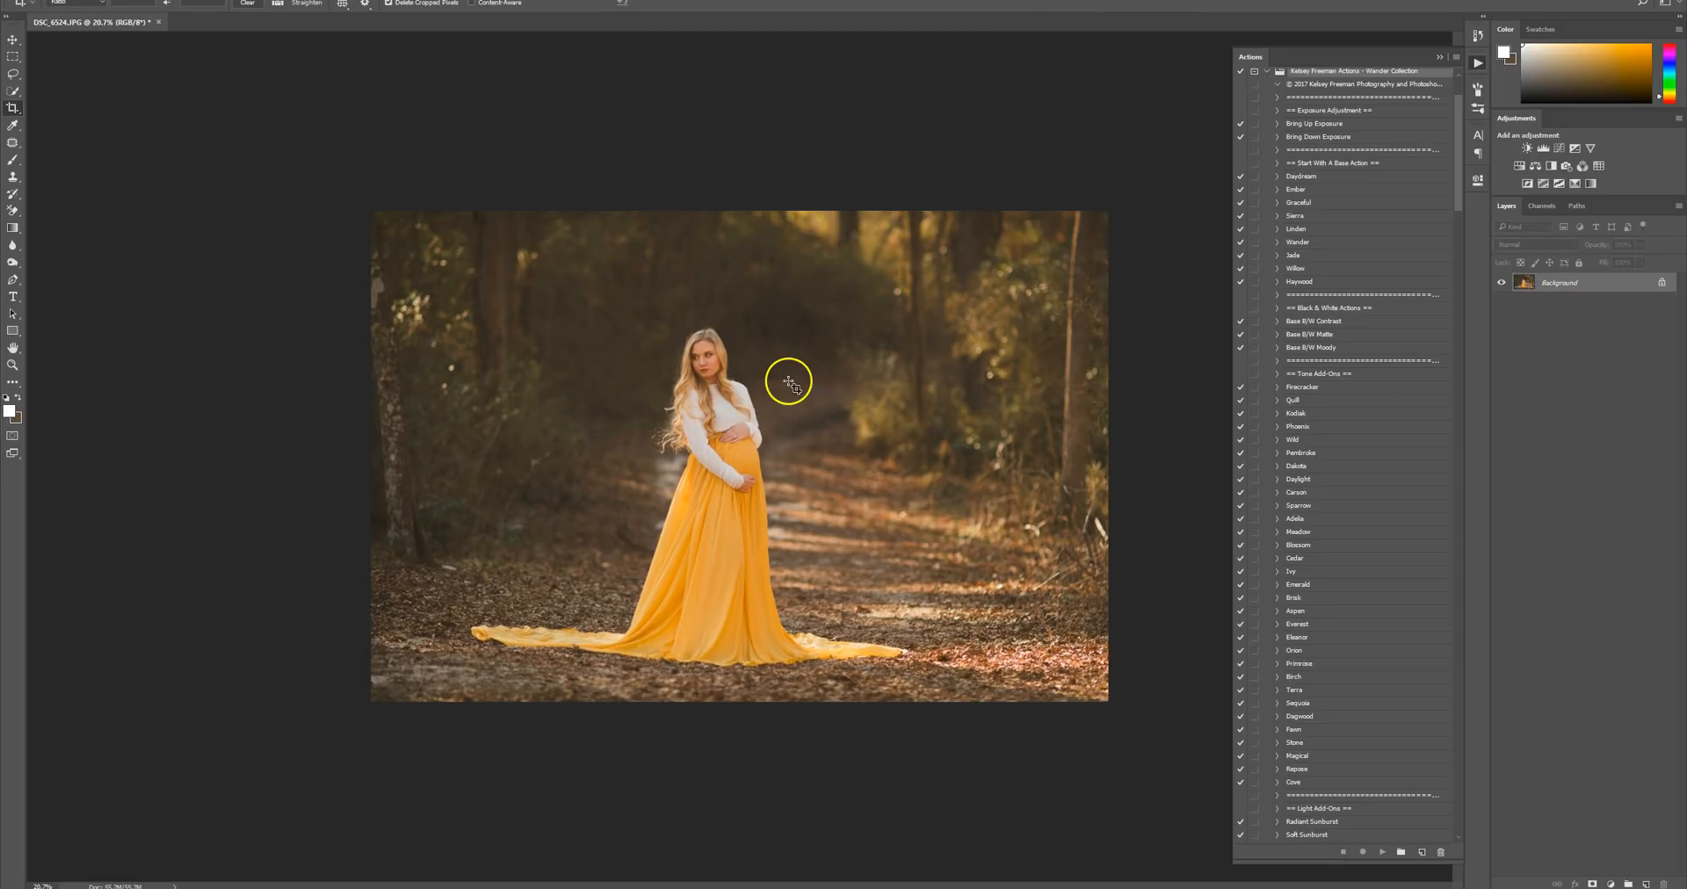
pyautogui.click(14, 39)
pyautogui.click(1607, 286)
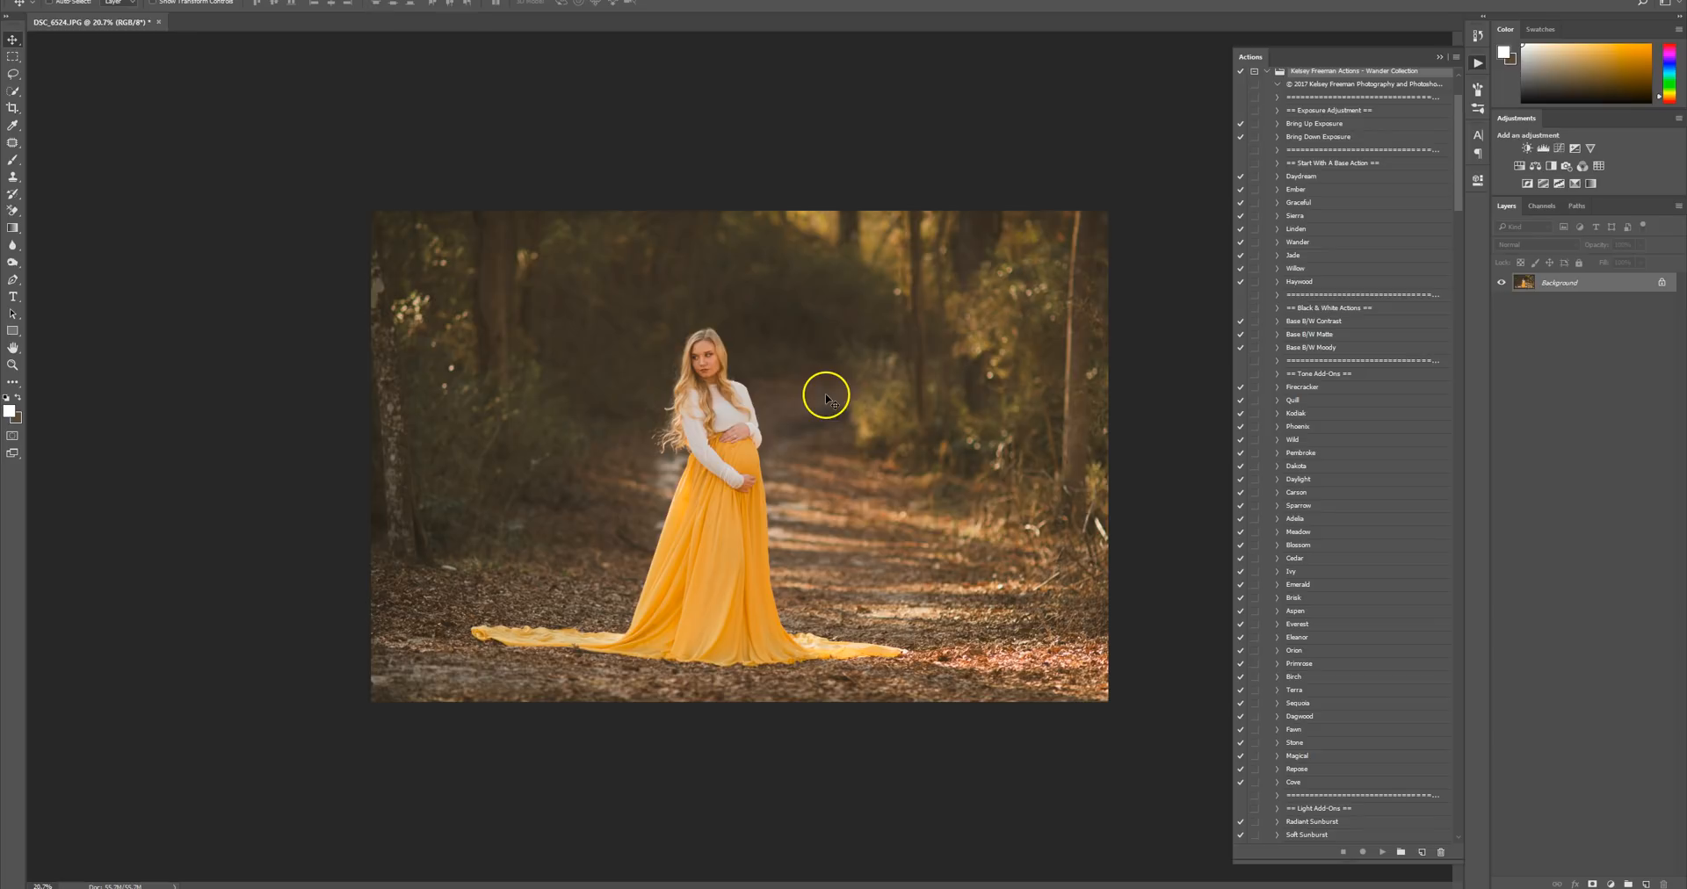
# Retouch the spot on the path beside the woman's shoulder with an enlarged Spot Healing Brush.
pyautogui.click(15, 145)
pyautogui.rightClick(17, 153)
pyautogui.click(35, 141)
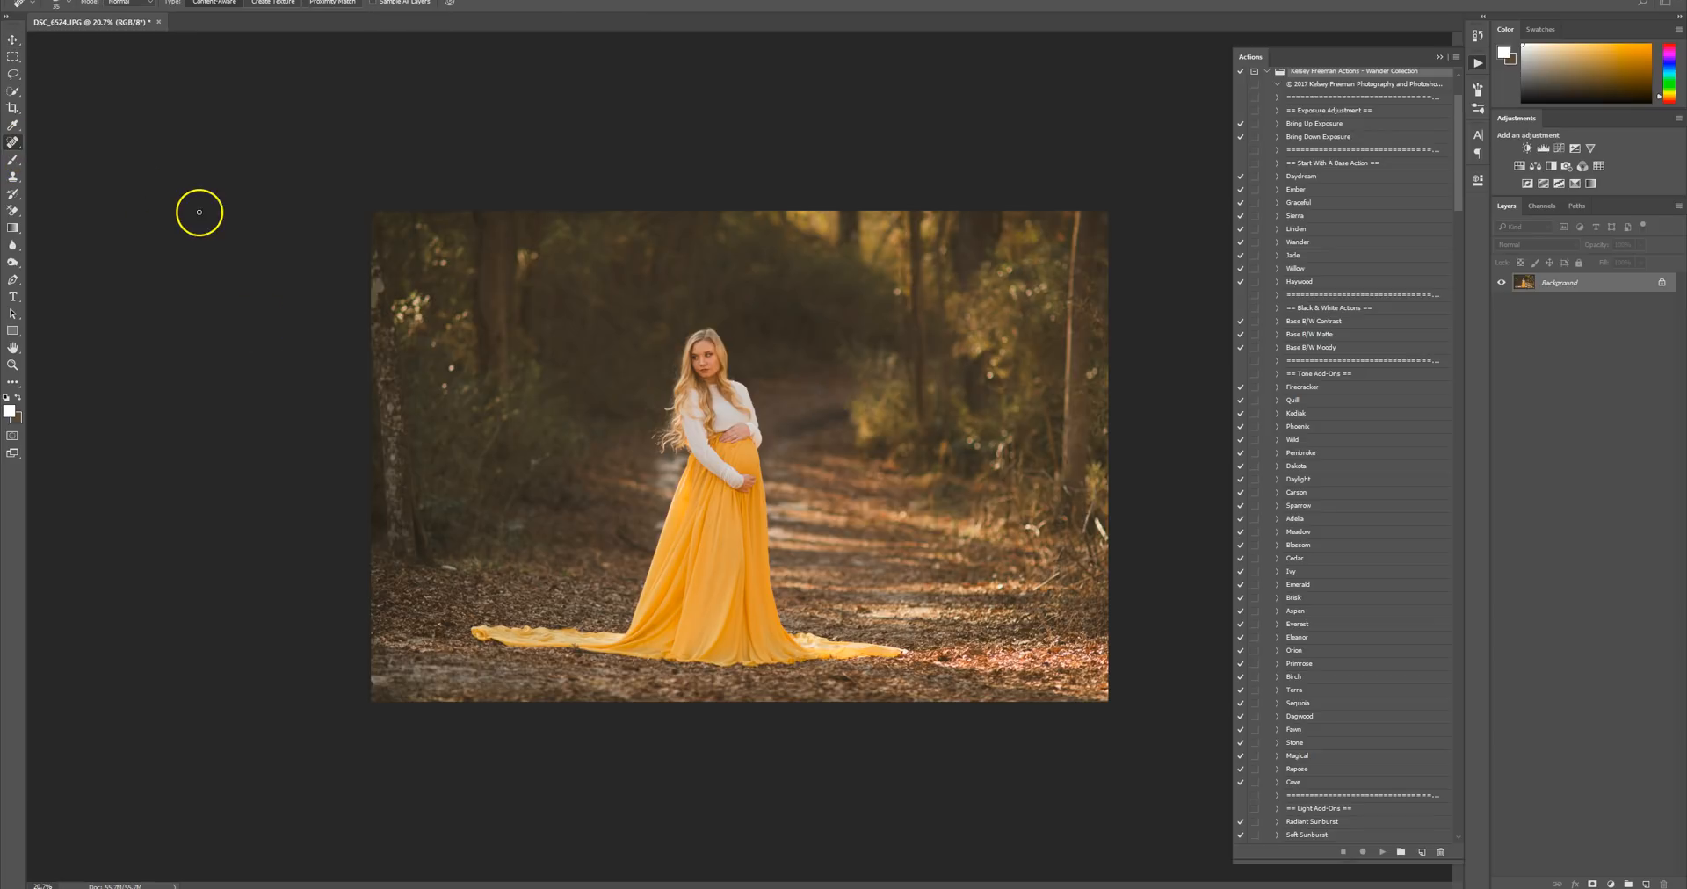
pyautogui.press(']')
pyautogui.press(']')
pyautogui.press(']')
pyautogui.press(']')
pyautogui.press(']')
pyautogui.press(']')
pyautogui.press(']')
pyautogui.press(']')
pyautogui.click(821, 390)
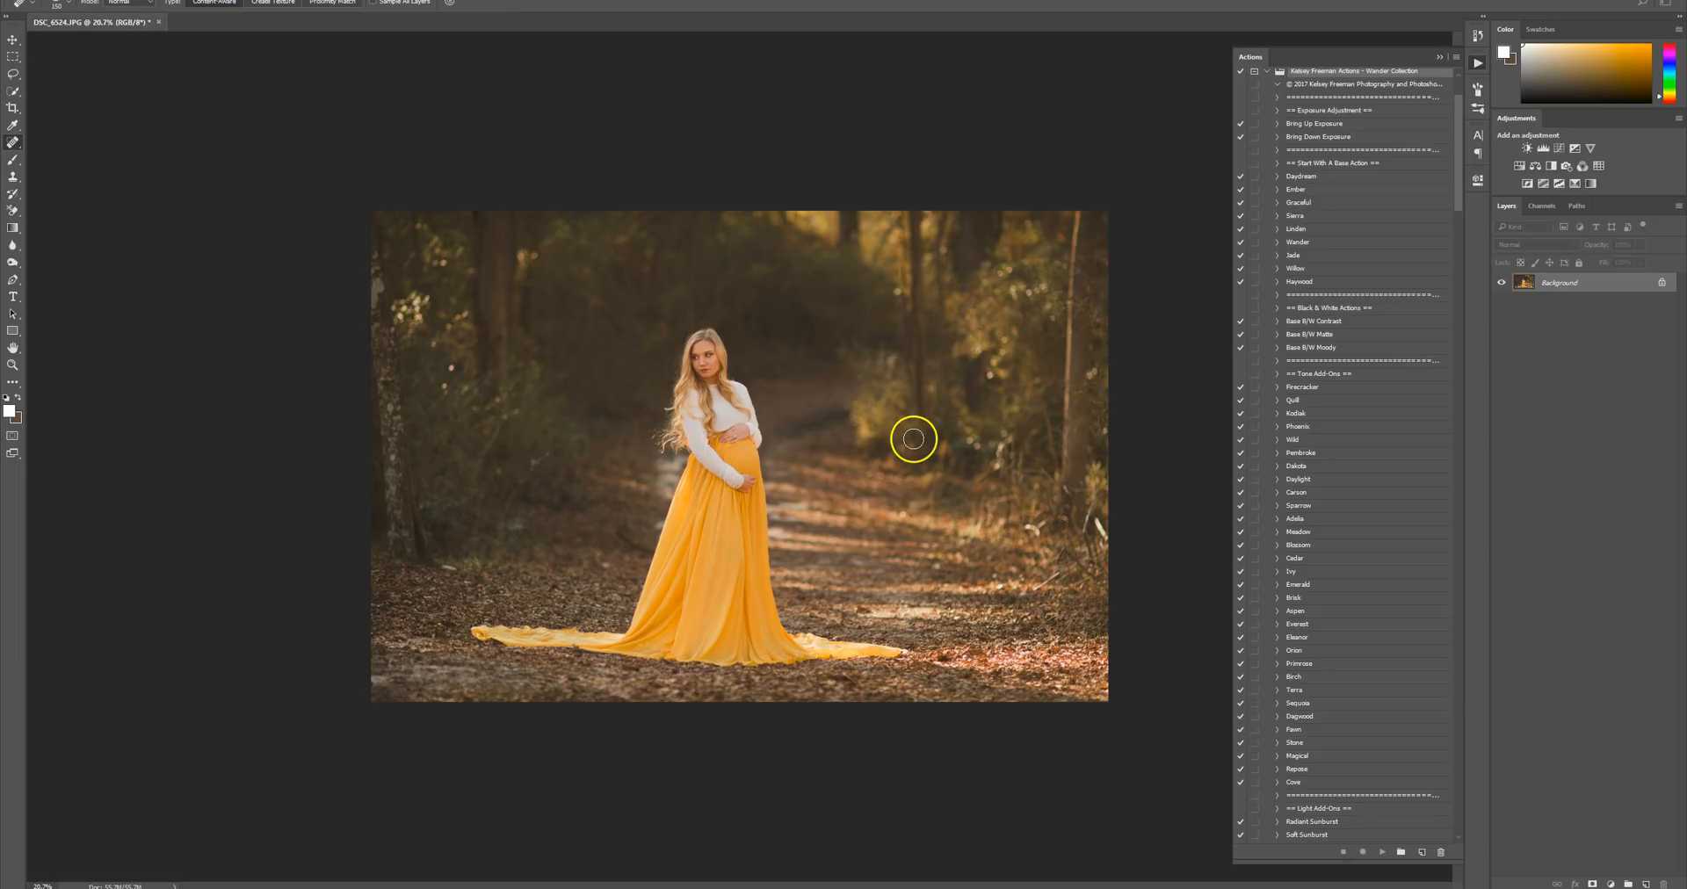
pyautogui.click(13, 40)
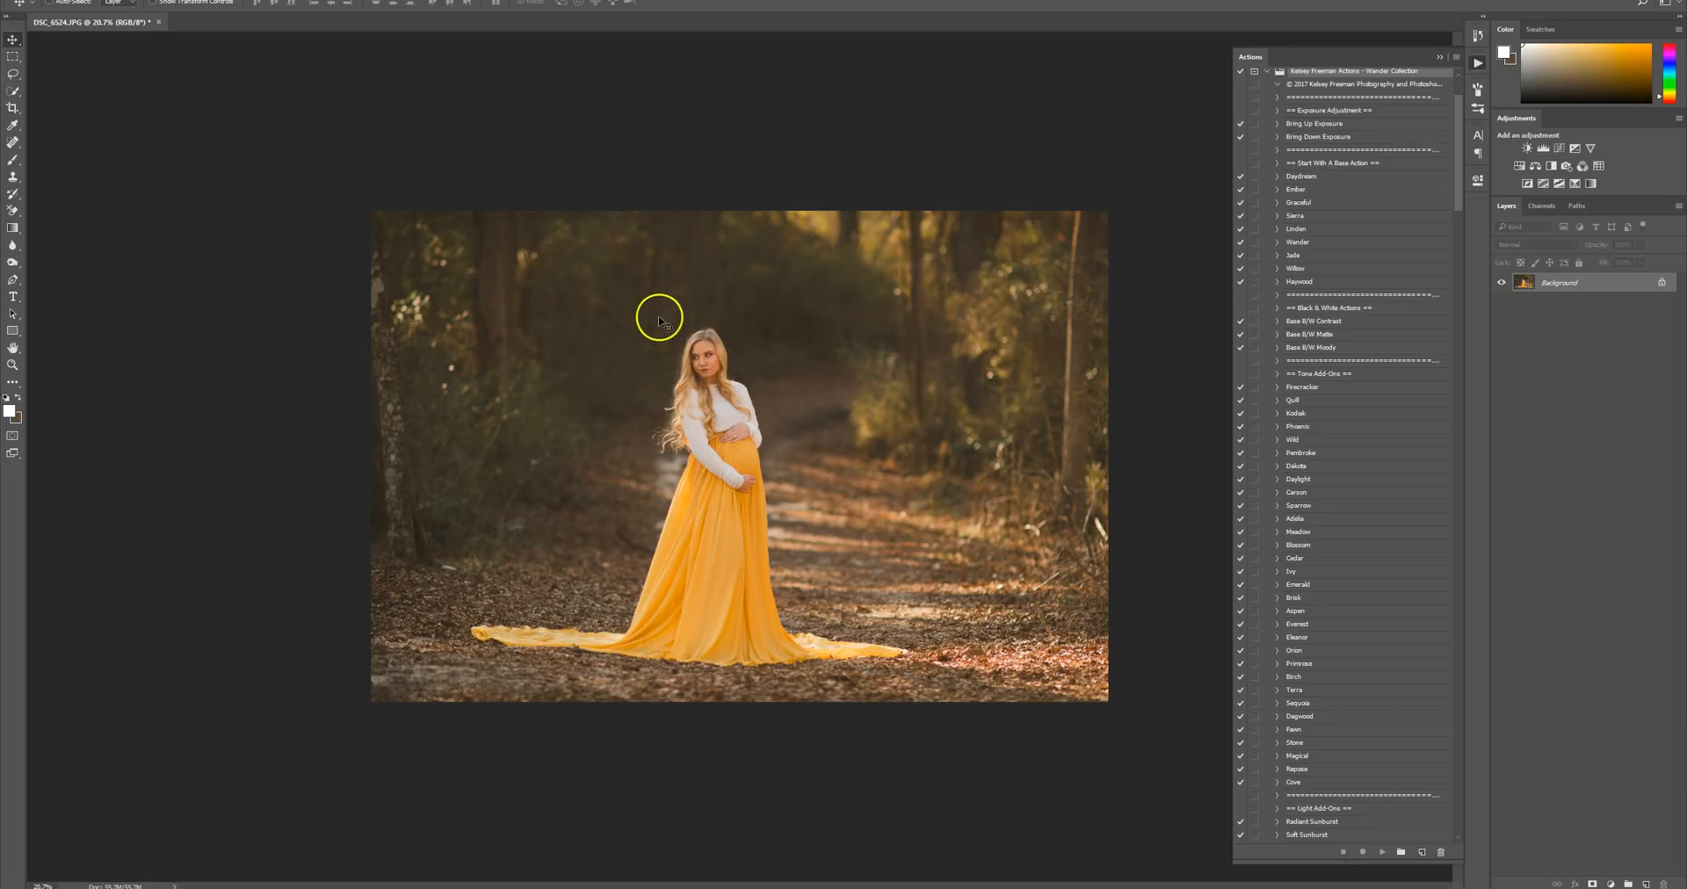
# Run the Overall Brighten action from the facial retouches and continue past its brush instructions.
pyautogui.hotkey('ctrl', '+')
pyautogui.hotkey('ctrl', '+')
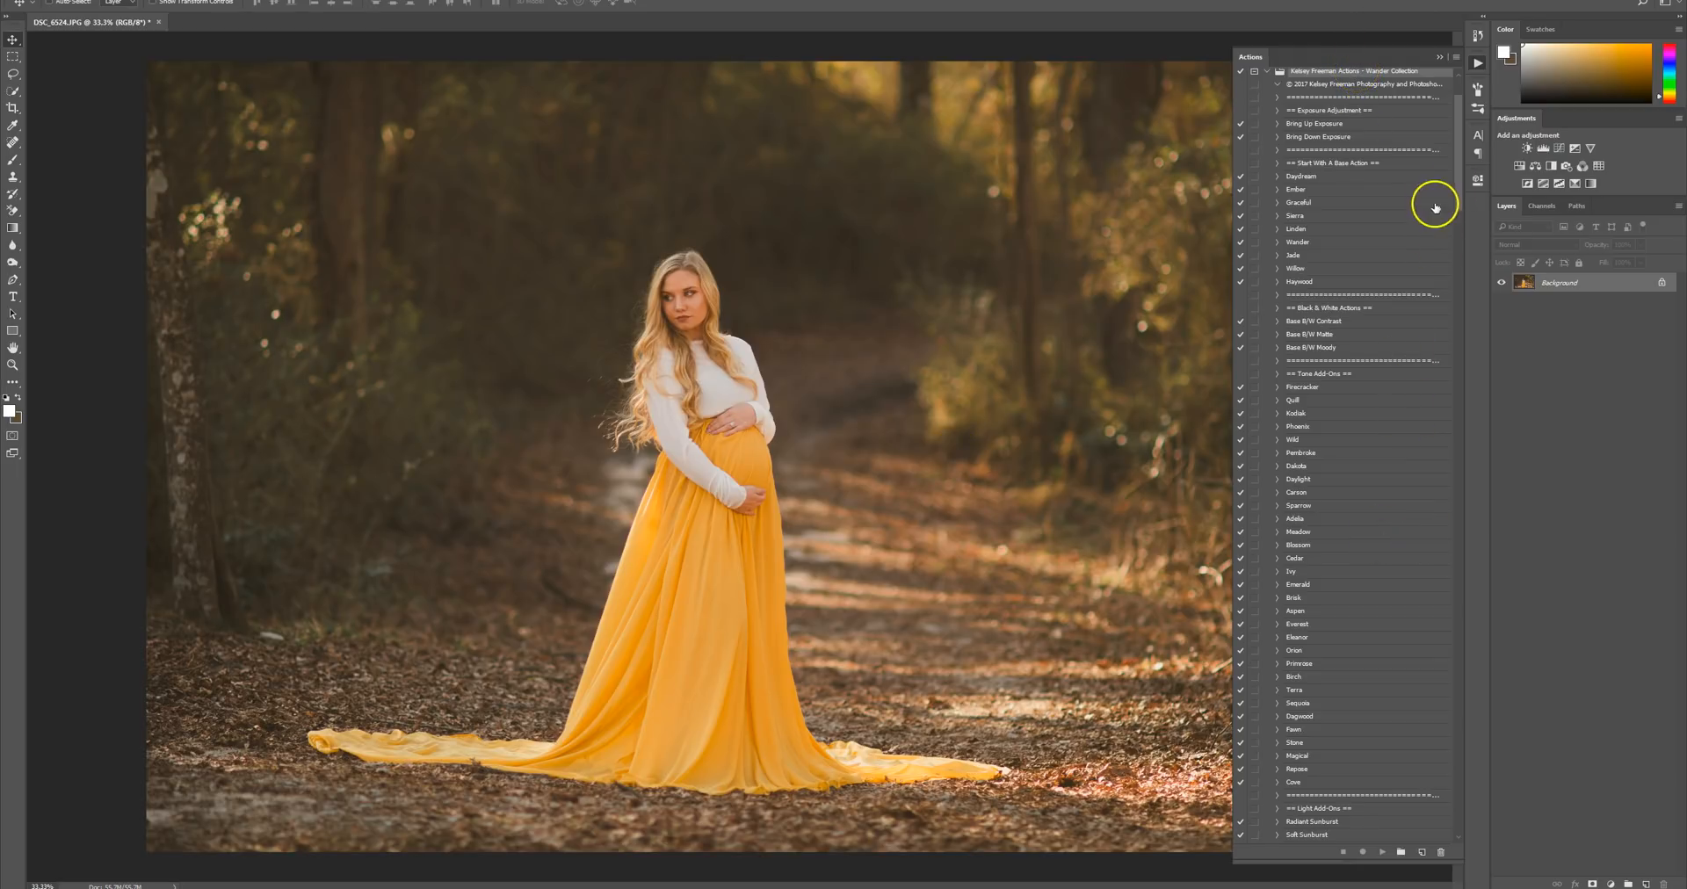
pyautogui.moveTo(1457, 175)
pyautogui.mouseDown()
pyautogui.moveTo(1461, 388)
pyautogui.moveTo(1397, 399)
pyautogui.mouseUp()
pyautogui.click(1345, 381)
pyautogui.scroll(-2, 1341, 439)
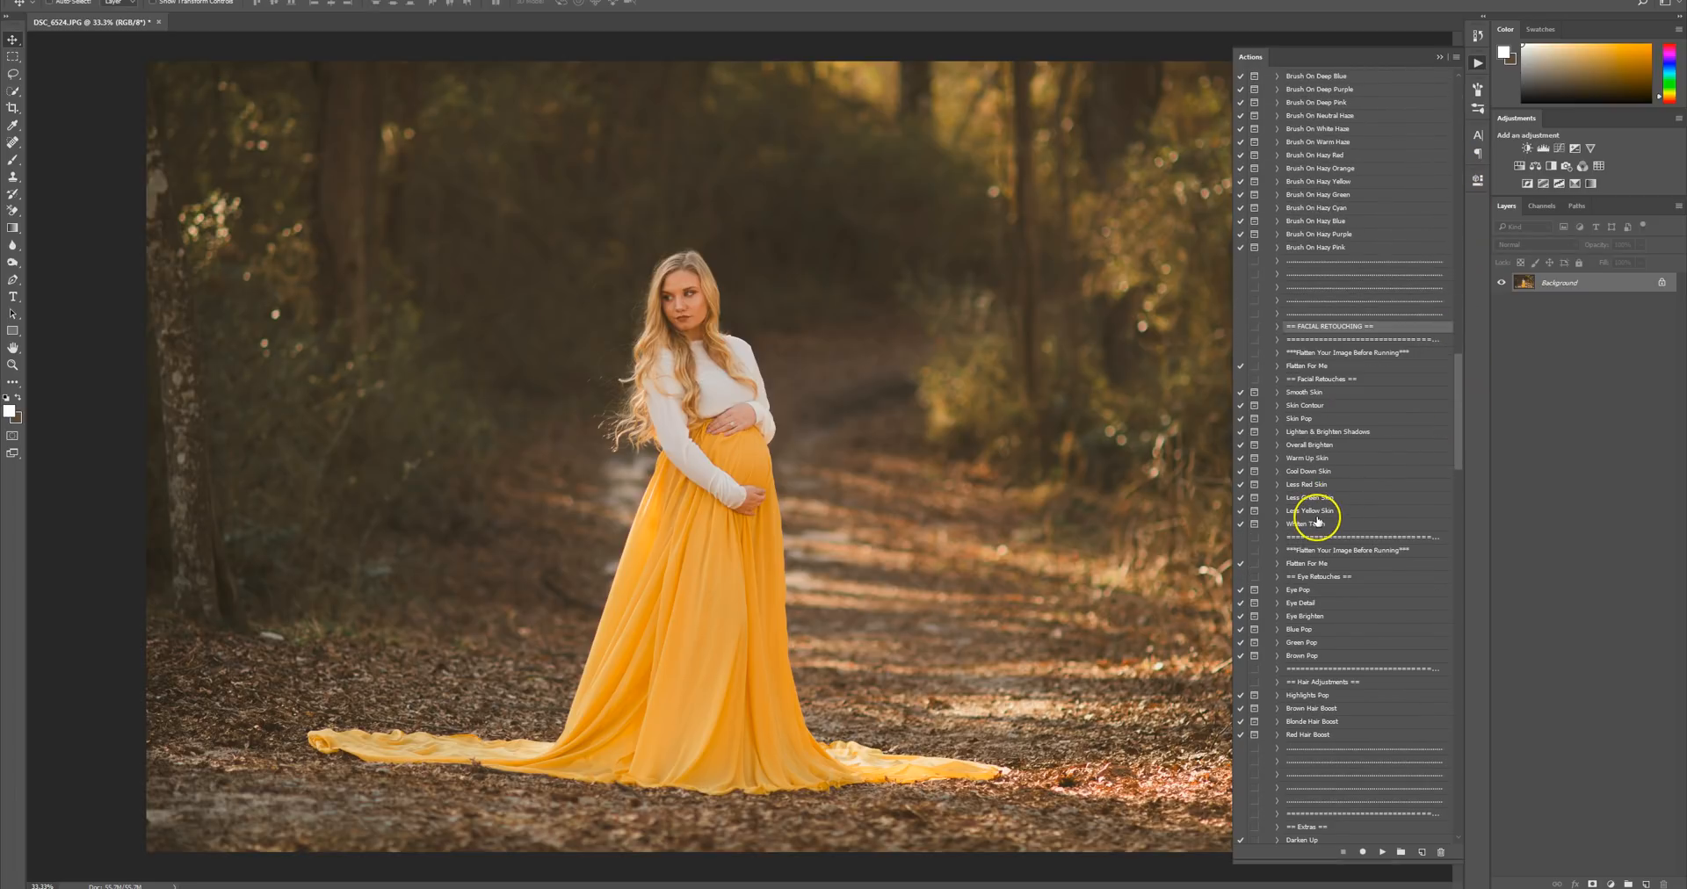
pyautogui.click(1327, 444)
pyautogui.click(1381, 853)
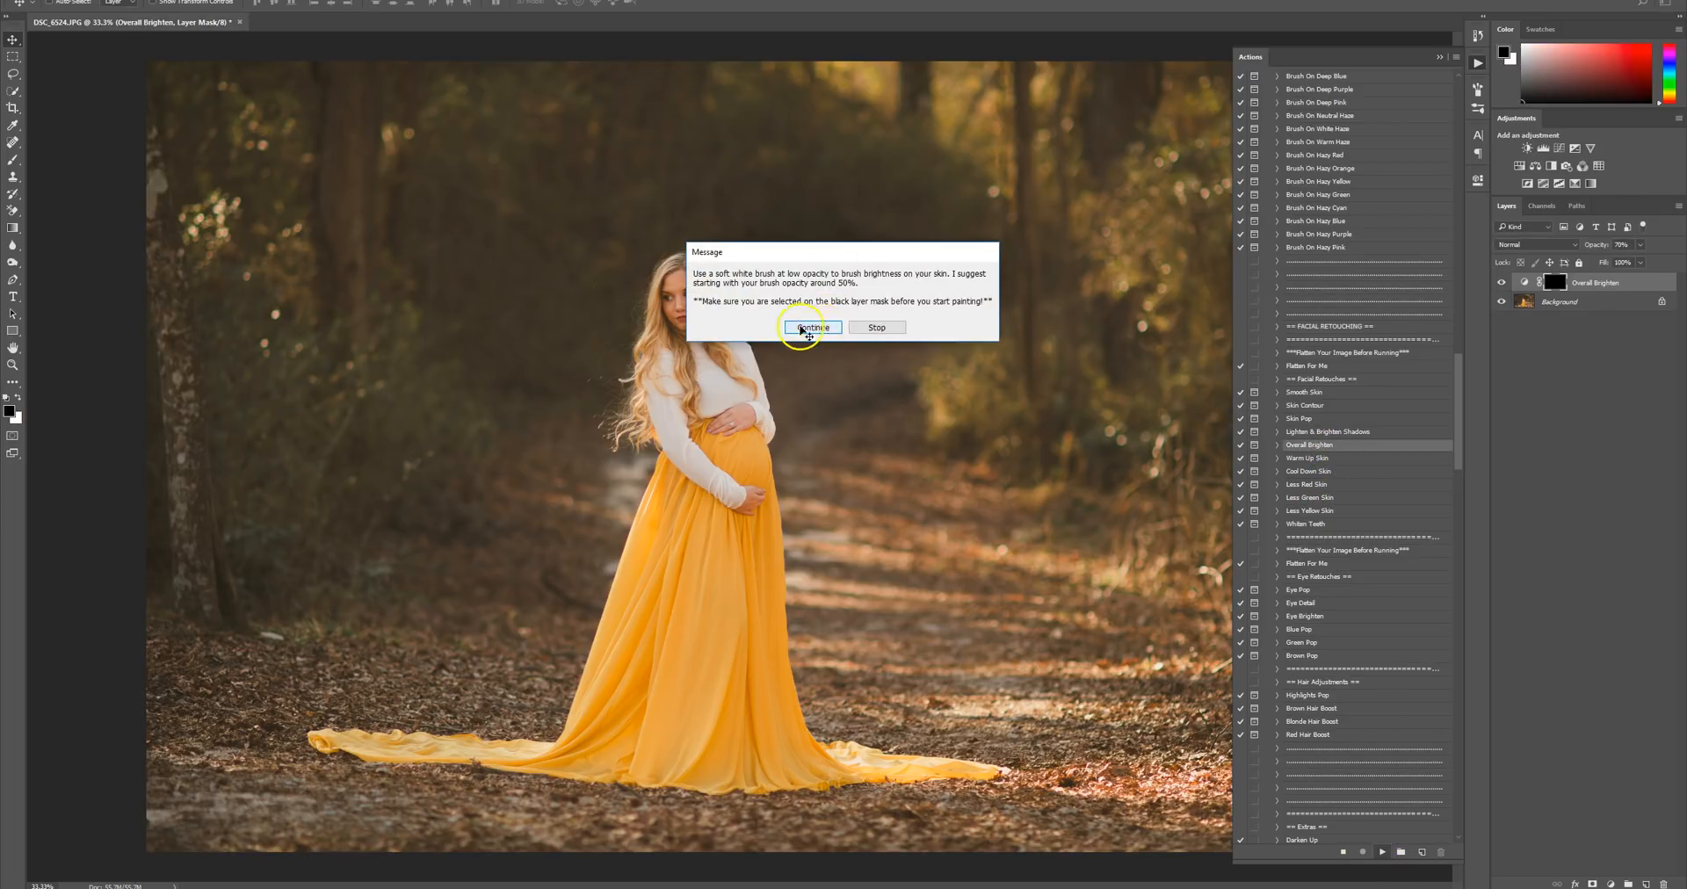
pyautogui.click(824, 323)
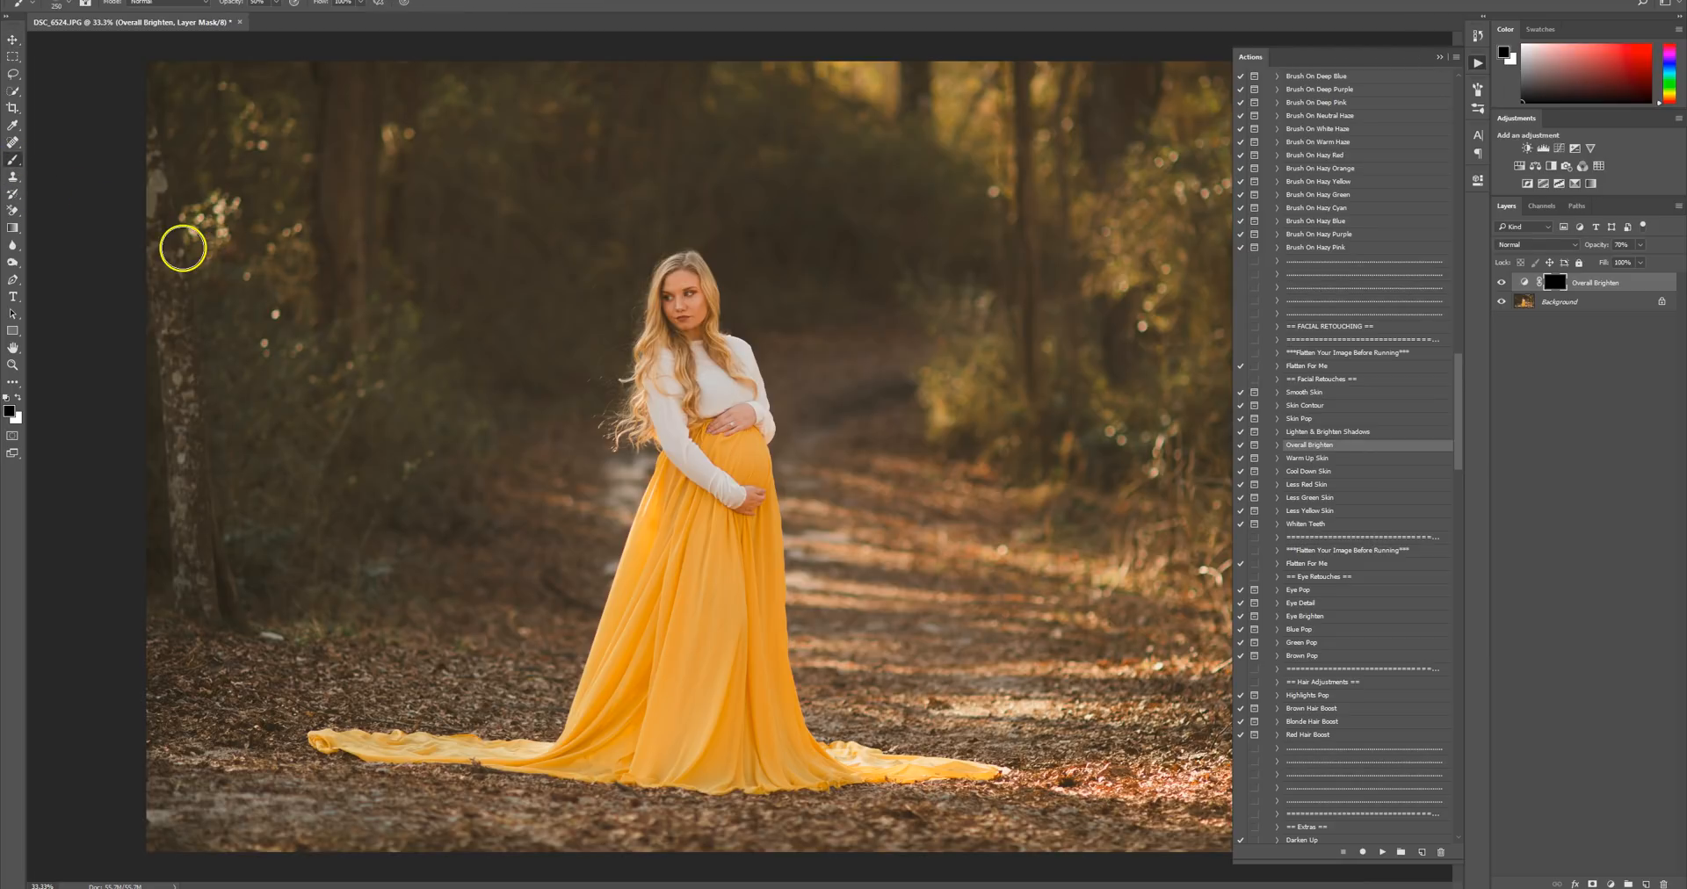
# Brush brightness onto the woman's face on the Overall Brighten mask, using a smaller white brush at reduced opacity.
pyautogui.press('[')
pyautogui.press('[')
pyautogui.click(18, 398)
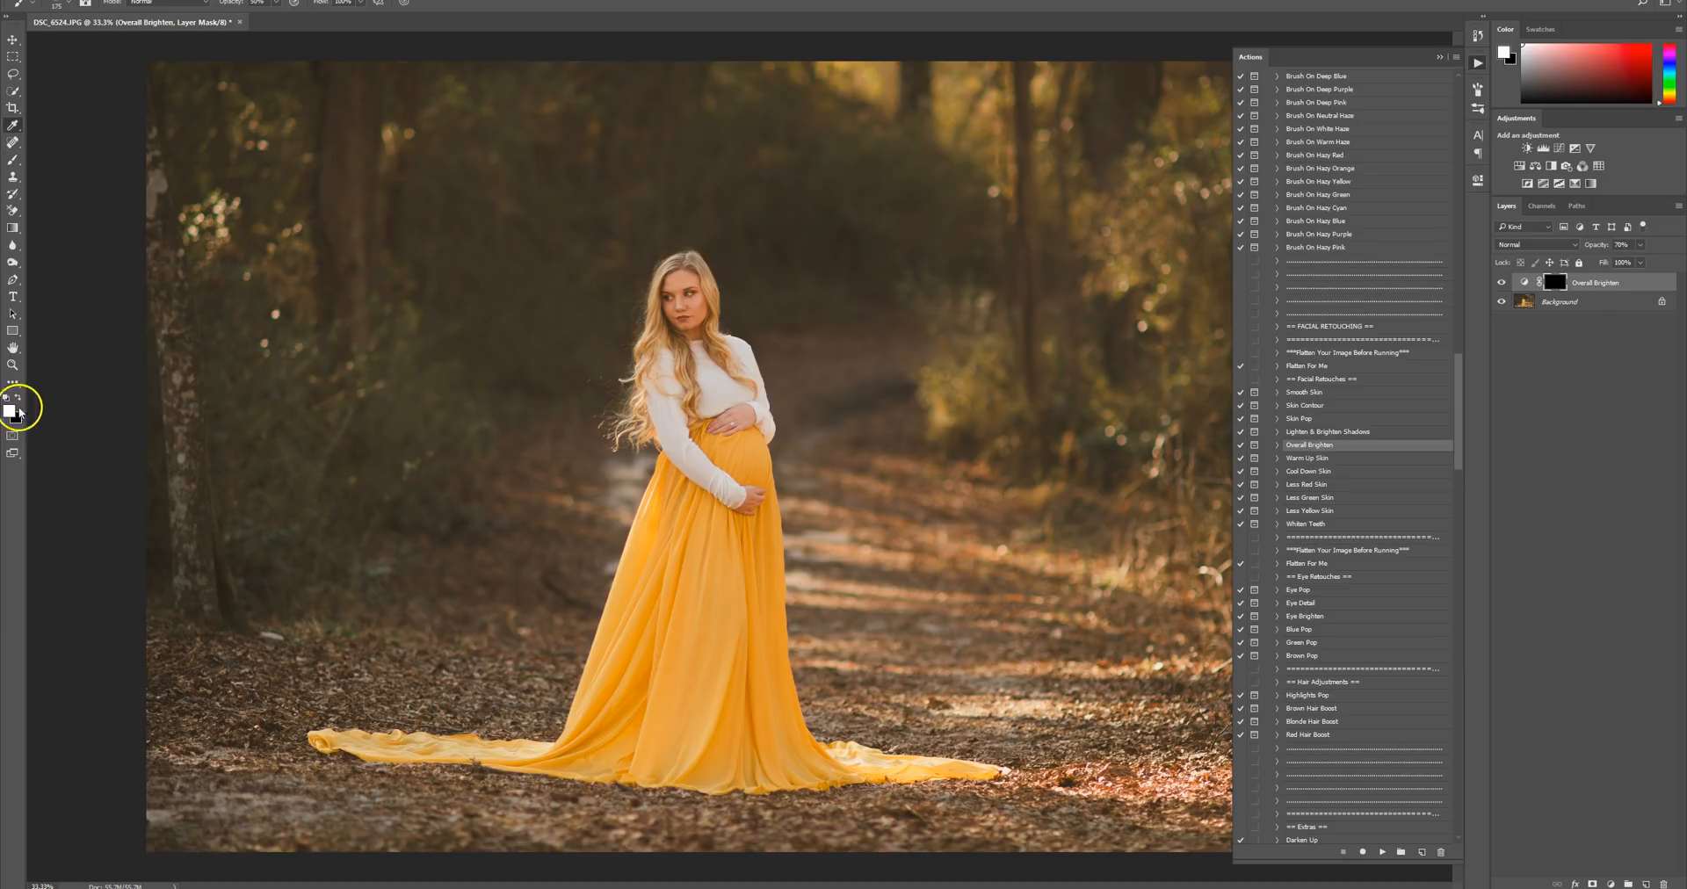
pyautogui.click(11, 409)
pyautogui.moveTo(1384, 227); pyautogui.dragTo(1384, 227)
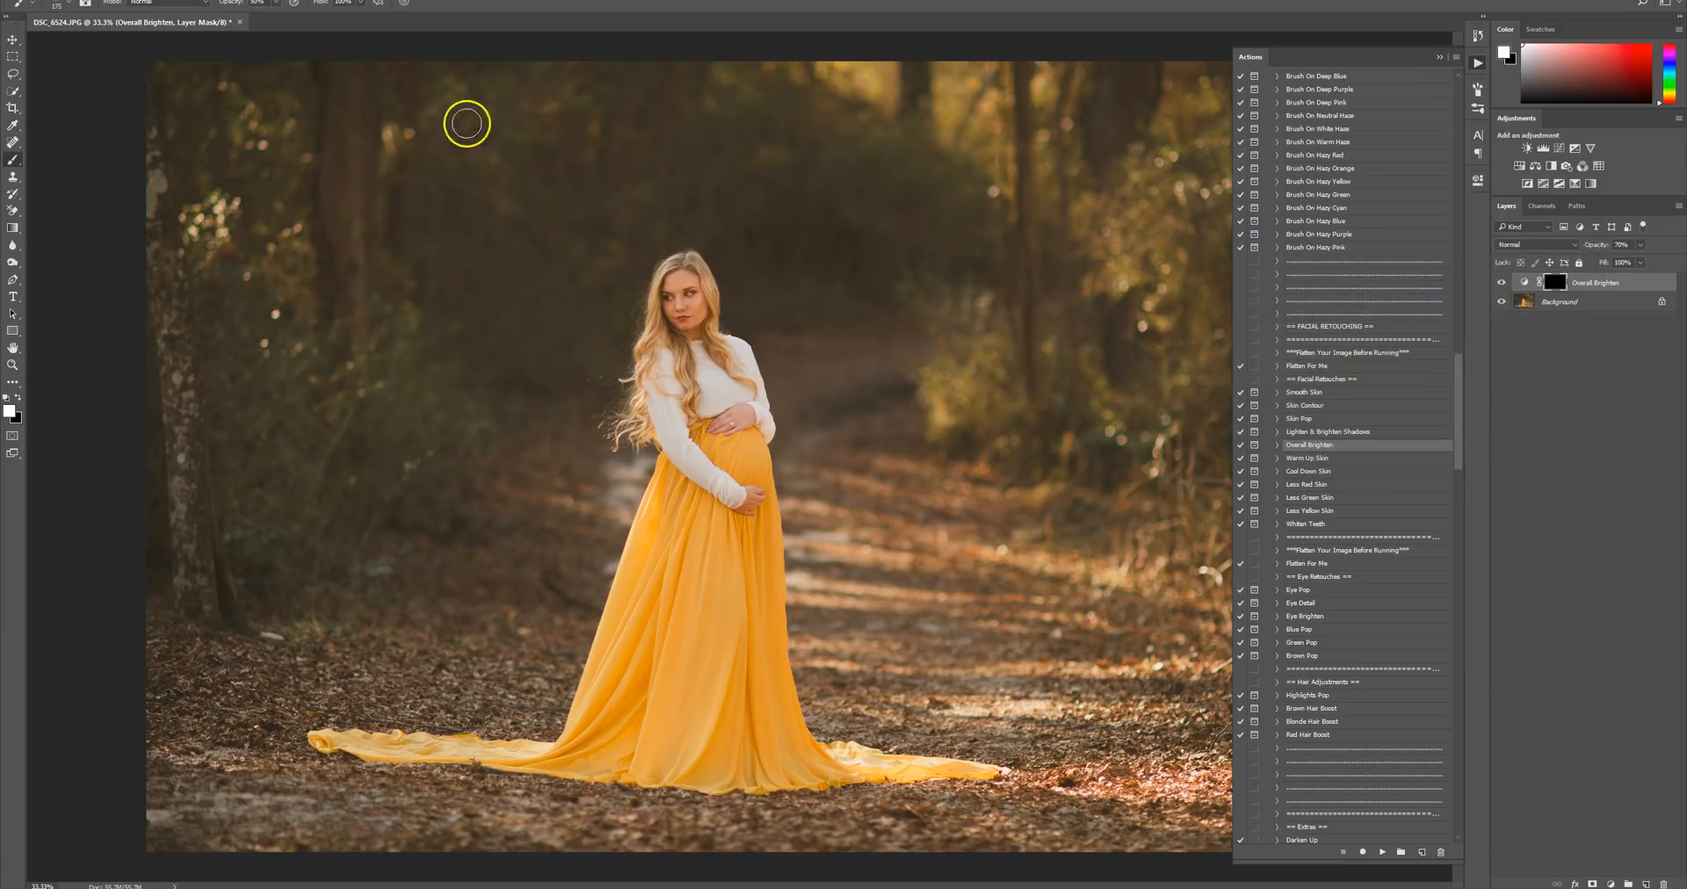
pyautogui.click(278, 4)
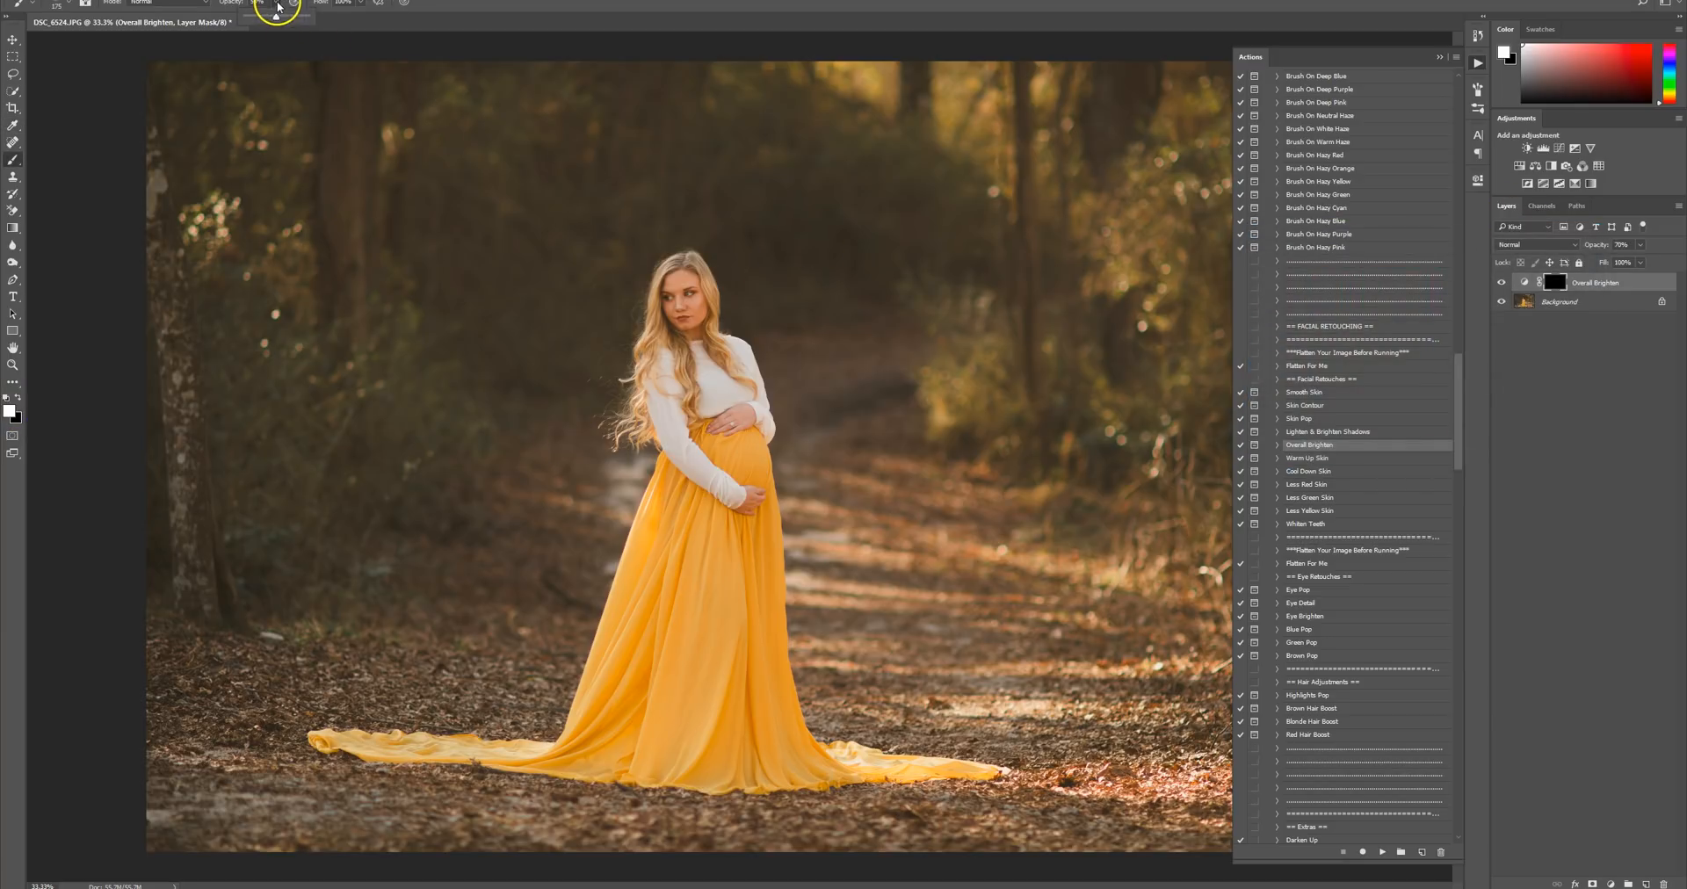
pyautogui.moveTo(277, 18); pyautogui.dragTo(268, 19)
pyautogui.click(440, 16)
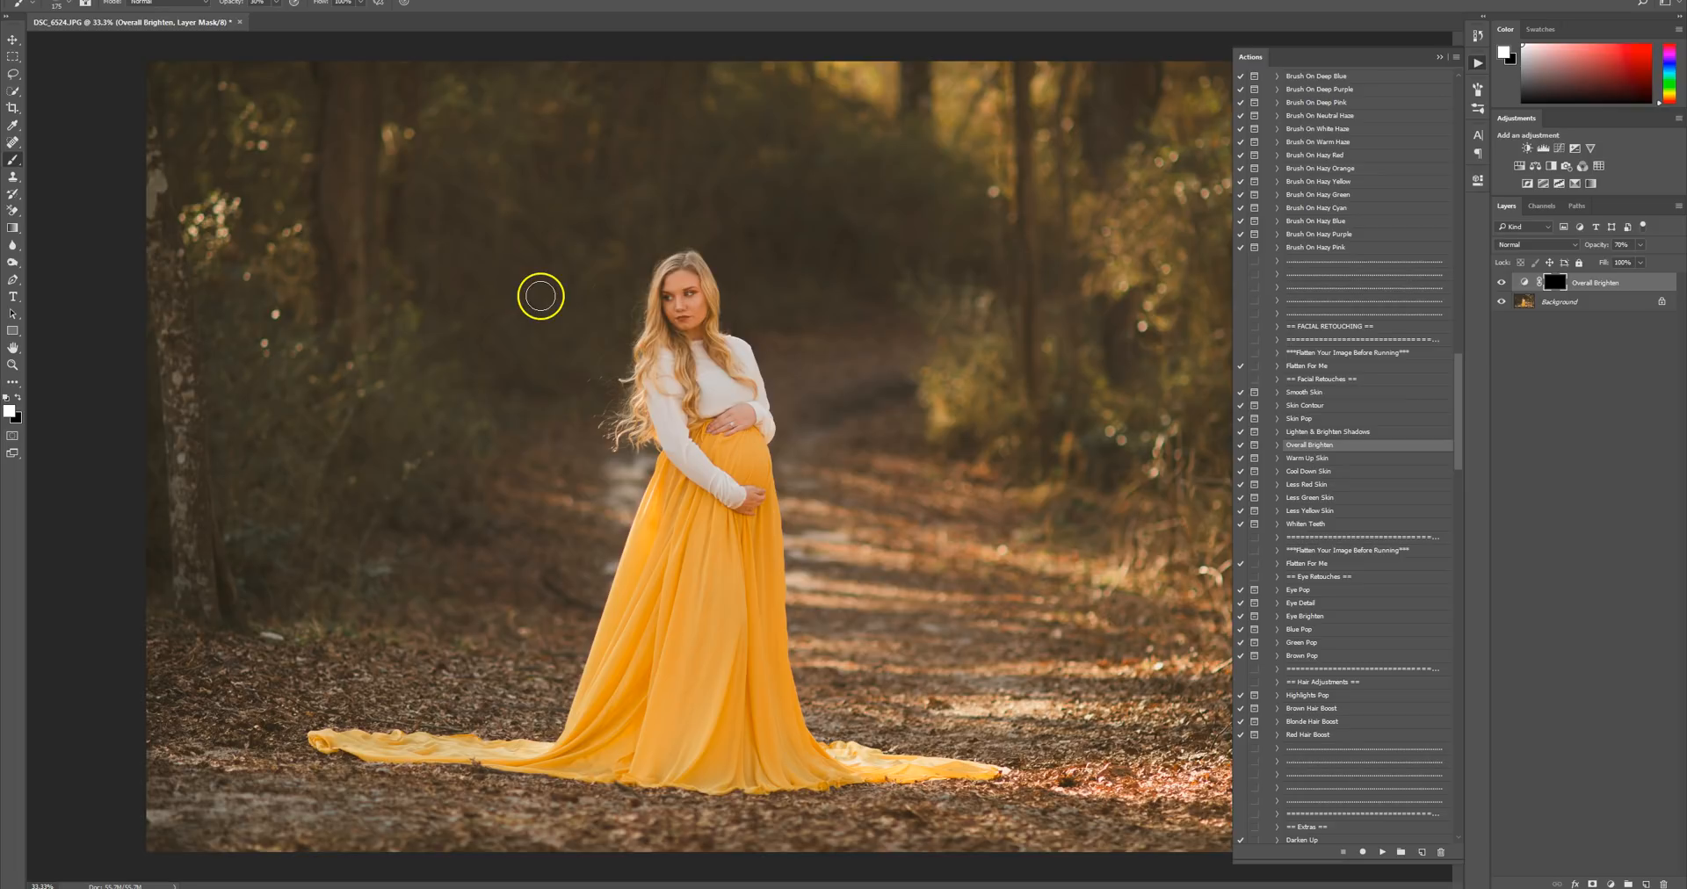
pyautogui.moveTo(676, 312)
pyautogui.mouseDown()
pyautogui.moveTo(694, 322)
pyautogui.moveTo(679, 286)
pyautogui.moveTo(693, 327)
pyautogui.mouseUp()
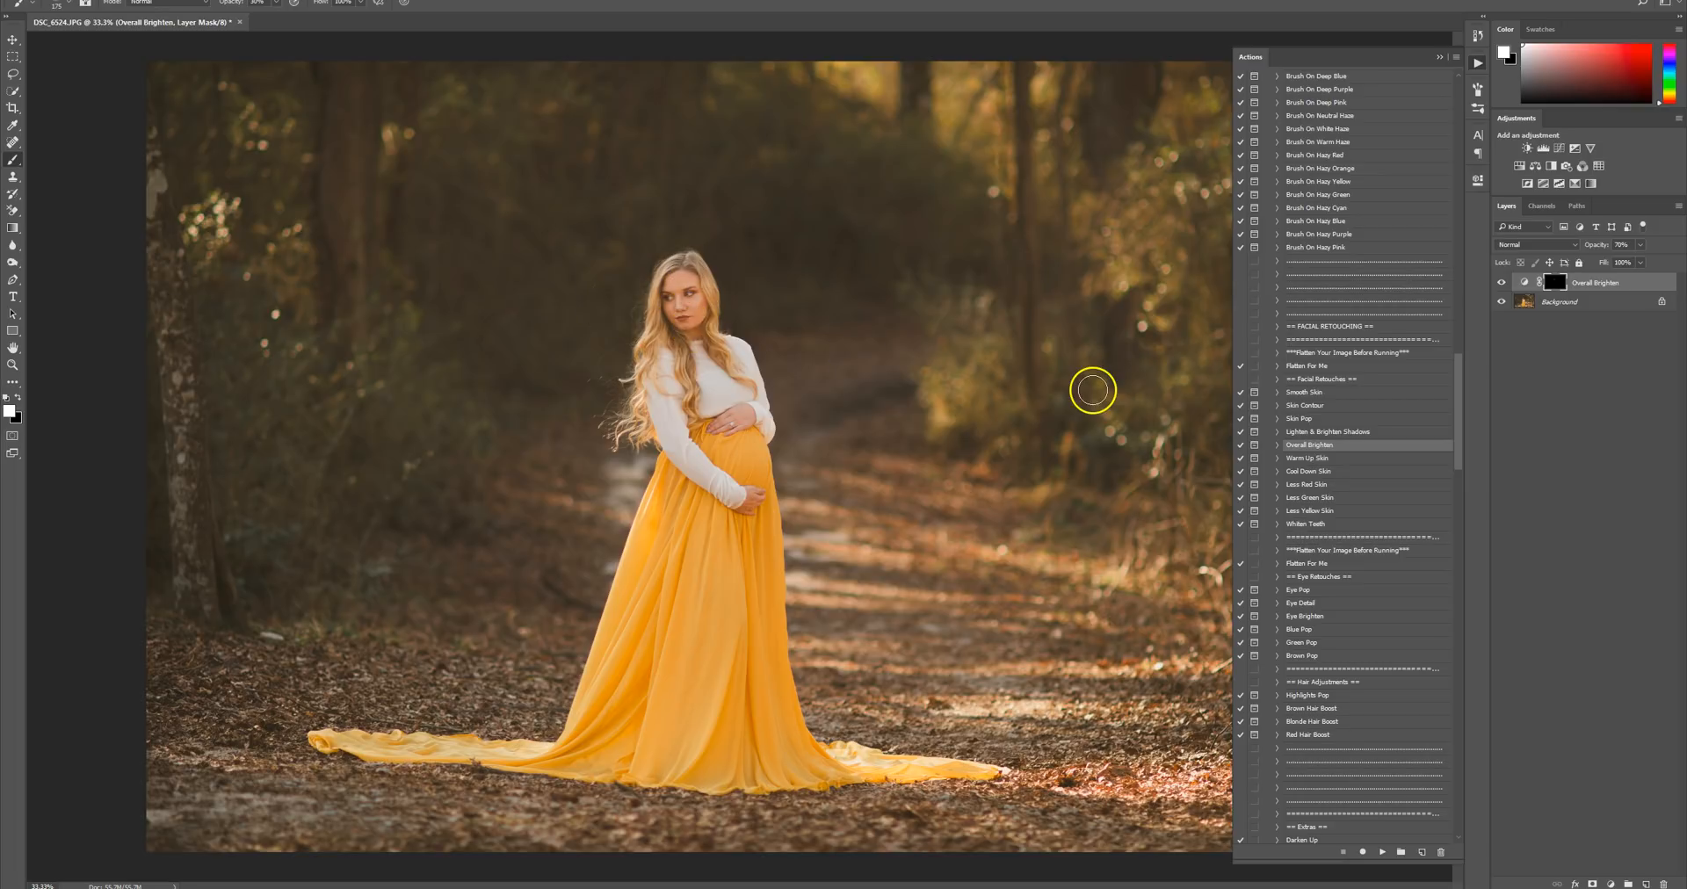
# Flatten the image with the Flatten For Me action and run the Smooth Skin action.
pyautogui.click(1351, 565)
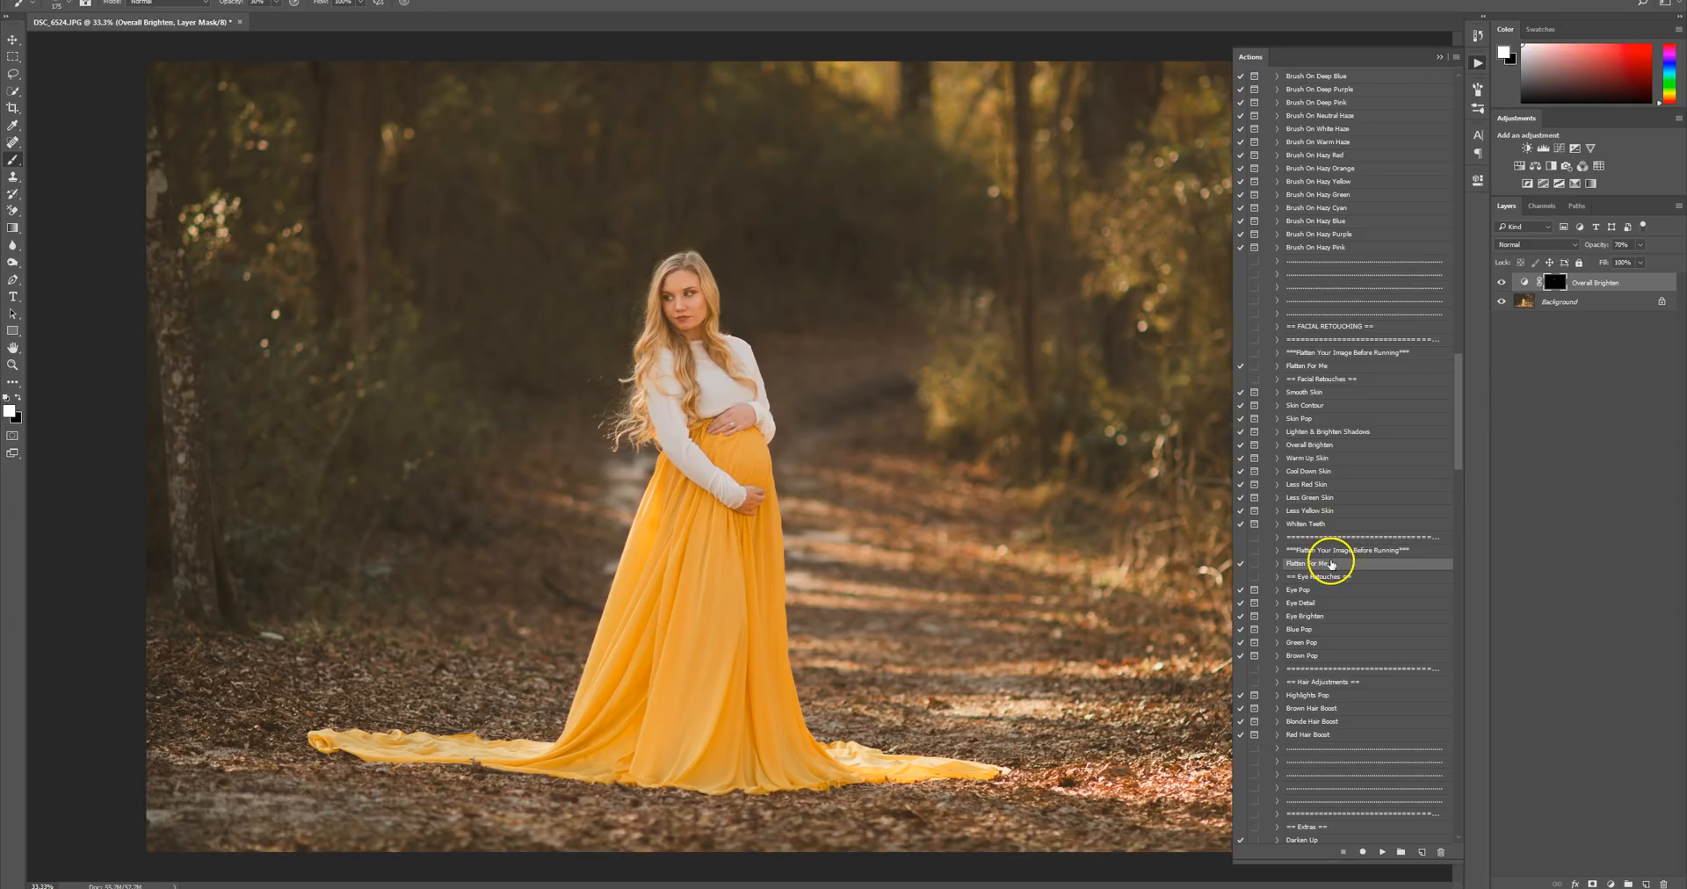
pyautogui.click(1382, 852)
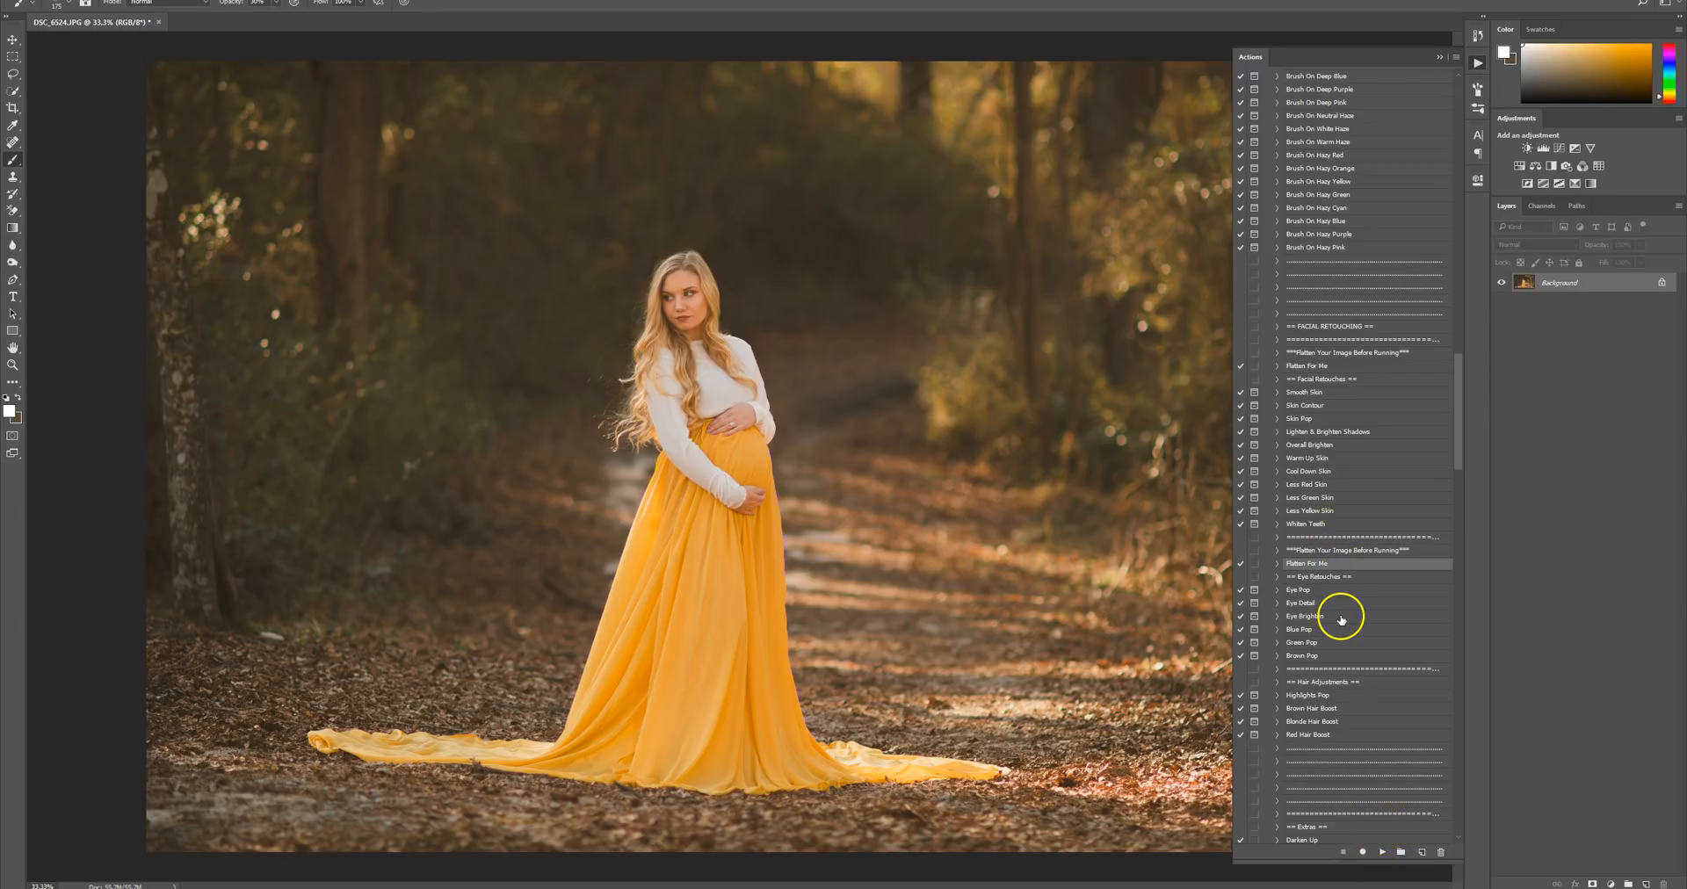
pyautogui.click(1309, 392)
pyautogui.click(1382, 851)
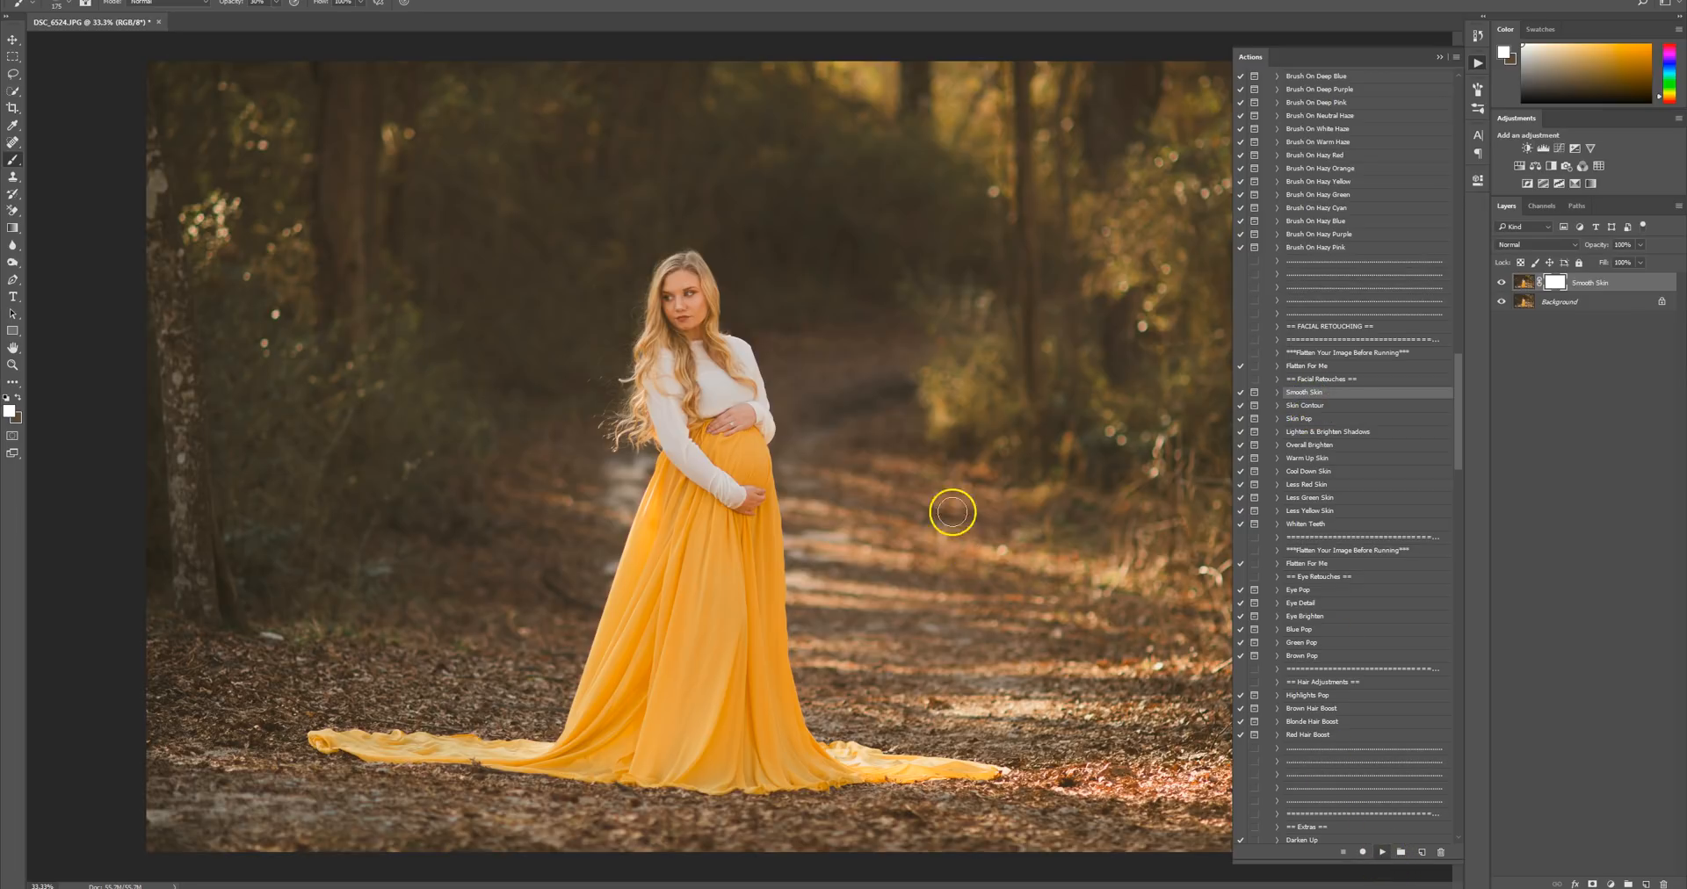
pyautogui.click(806, 327)
# Brush skin smoothing over the woman's face on the Smooth Skin layer mask with a white brush.
pyautogui.scroll(1, 675, 297)
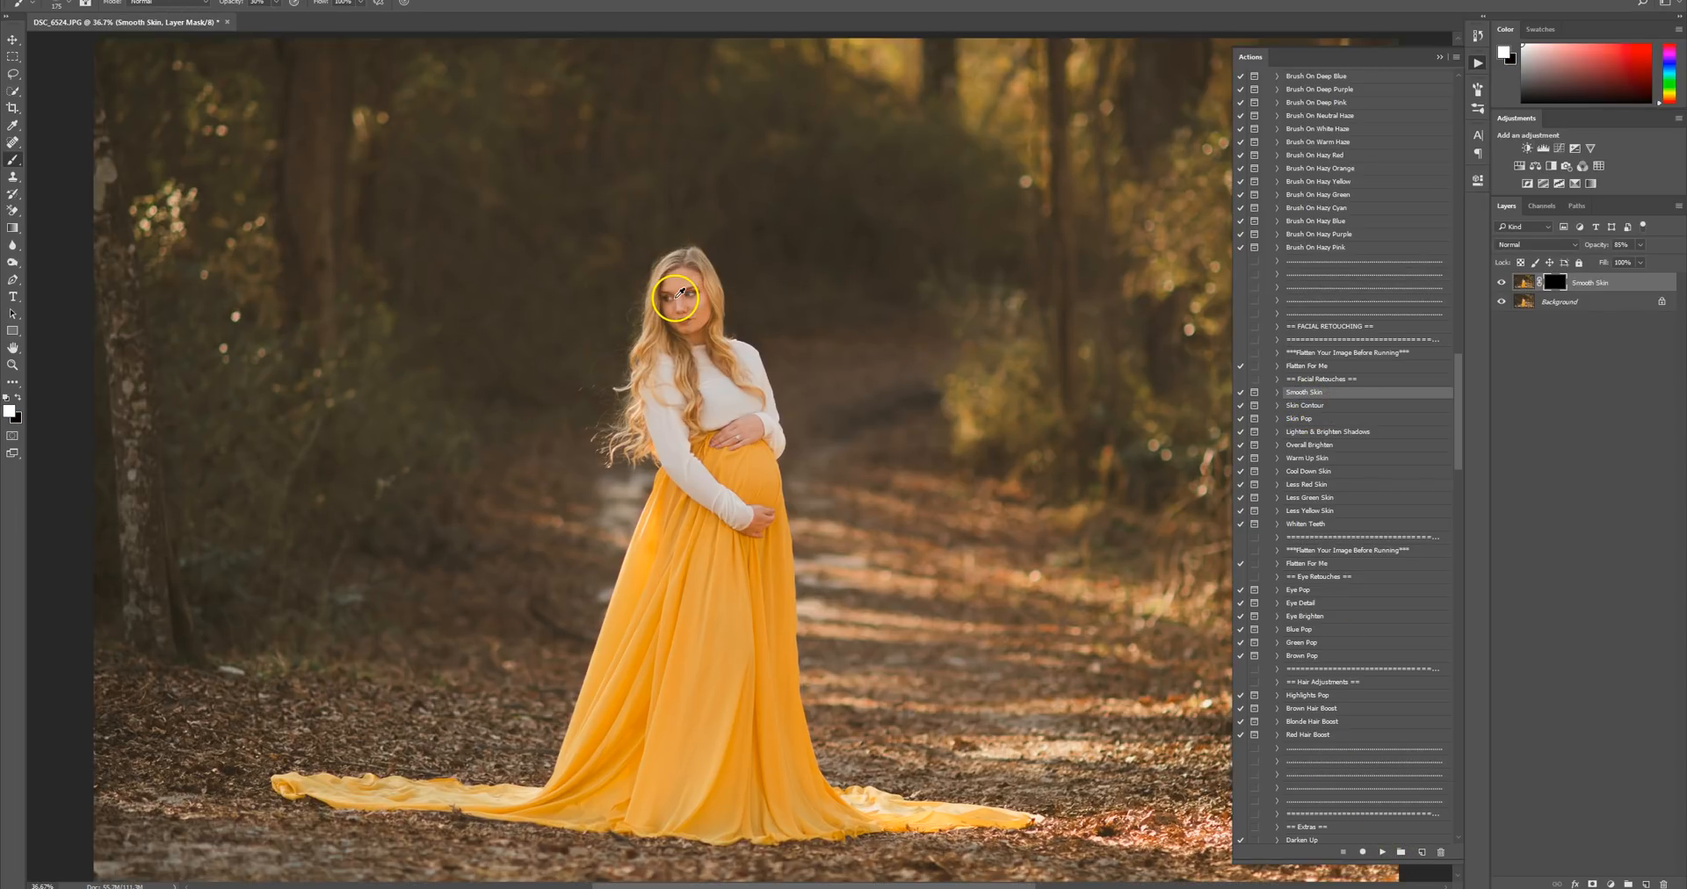
pyautogui.scroll(1, 678, 297)
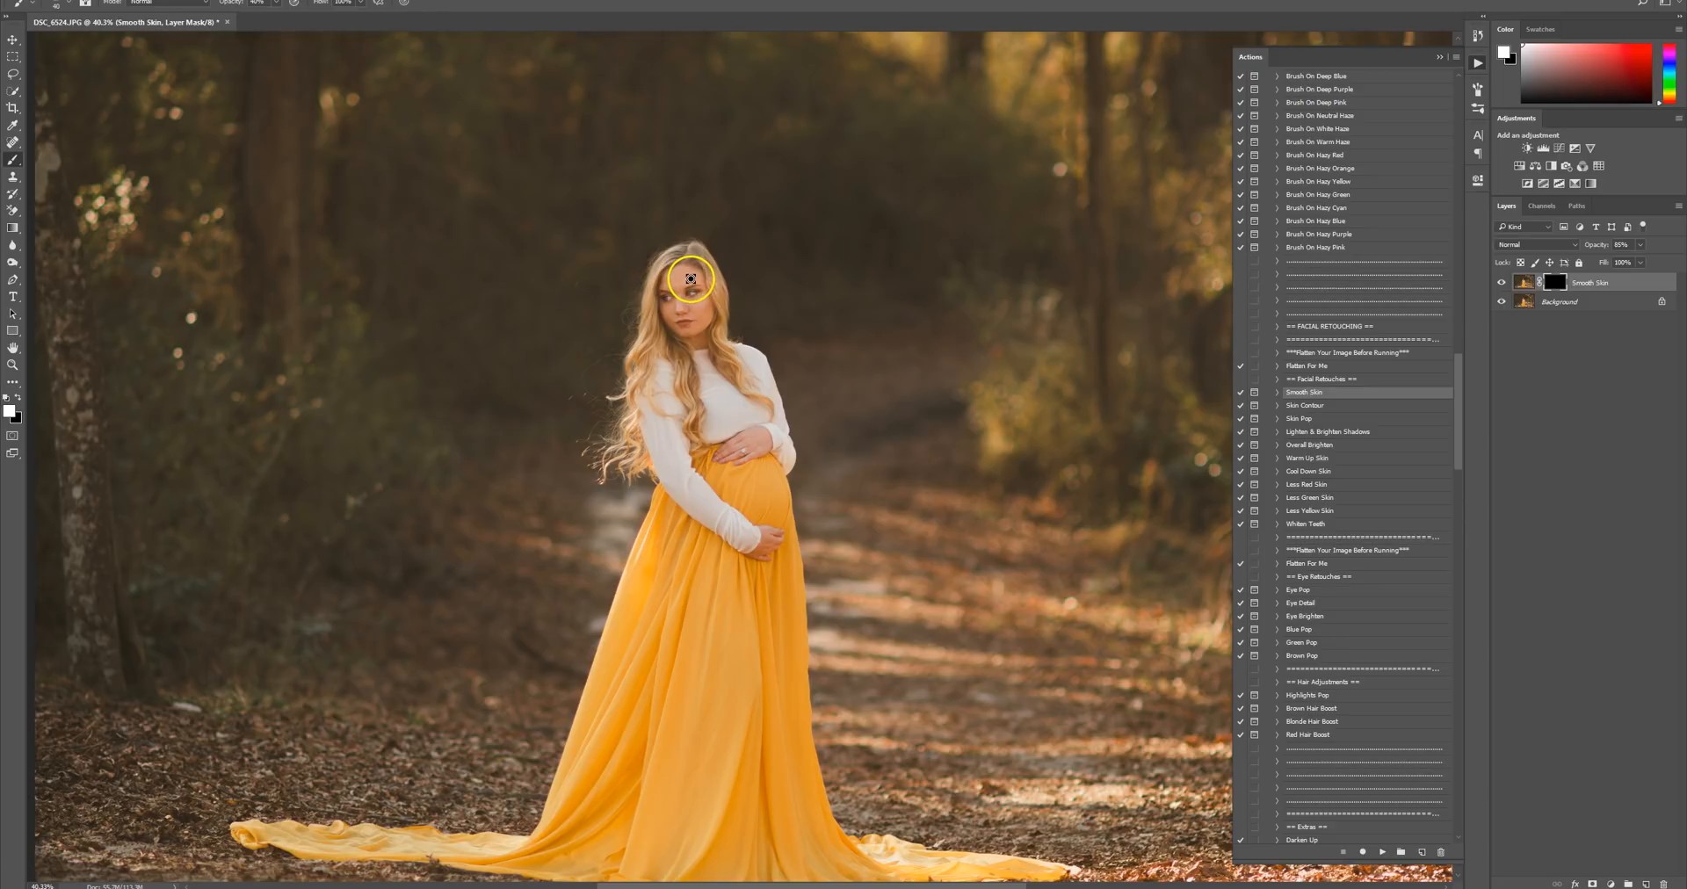
pyautogui.moveTo(675, 276)
pyautogui.mouseDown()
pyautogui.moveTo(694, 274)
pyautogui.moveTo(672, 285)
pyautogui.moveTo(708, 301)
pyautogui.moveTo(703, 353)
pyautogui.moveTo(672, 342)
pyautogui.mouseUp()
# Flatten the image with the Flatten For Me action, run the Eye Detail action and continue past its brush instructions.
pyautogui.click(1316, 565)
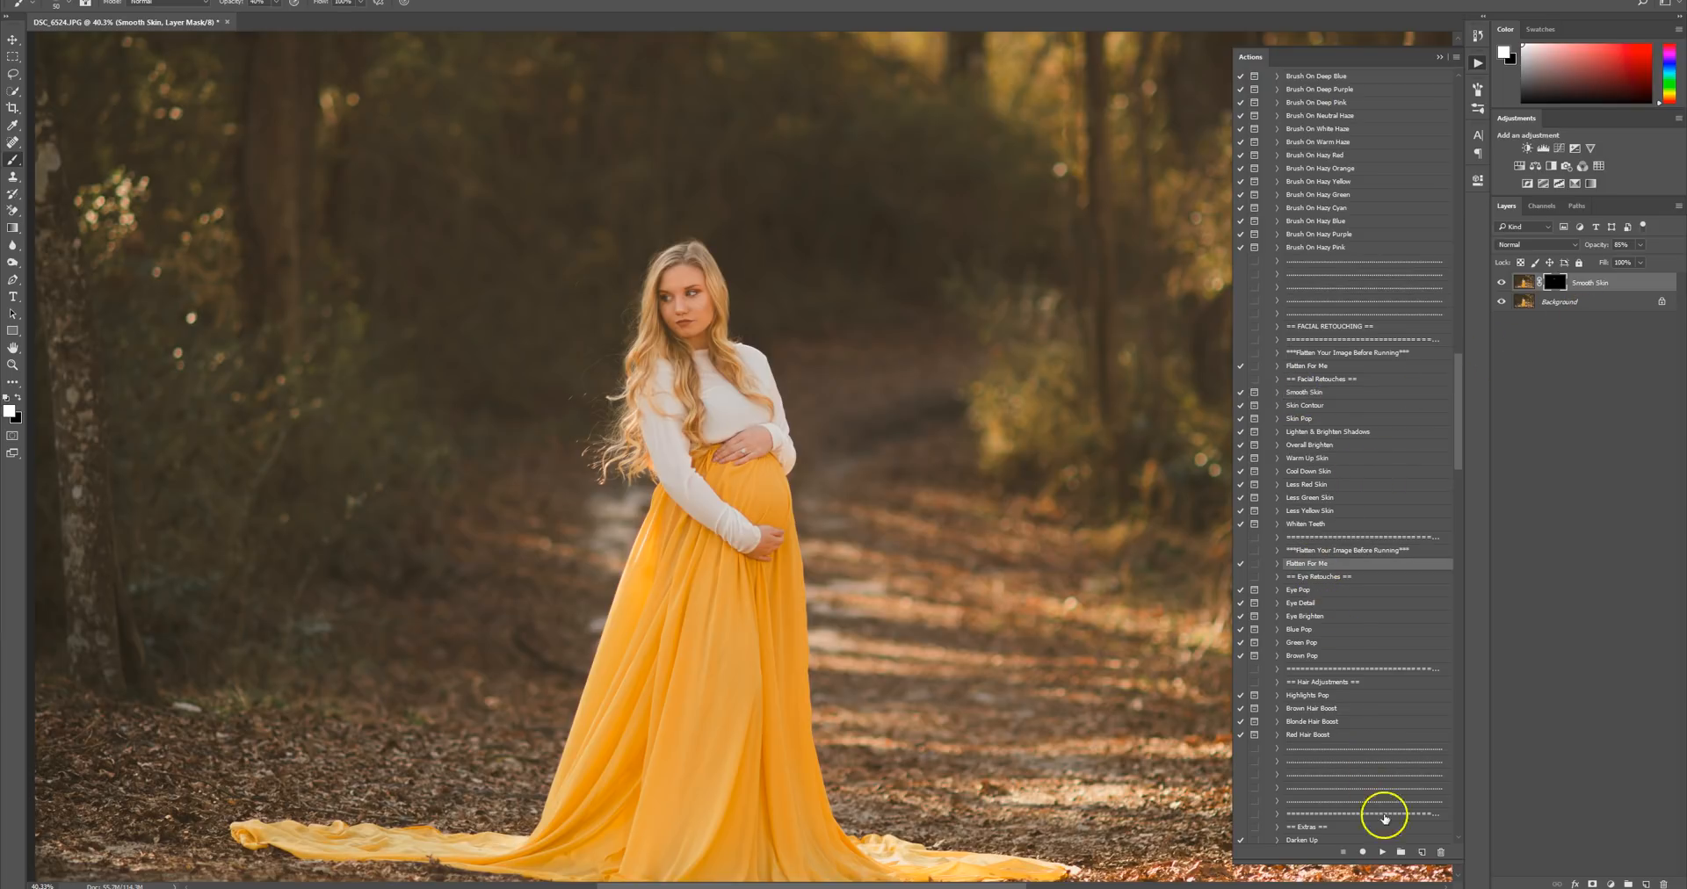
pyautogui.click(1382, 853)
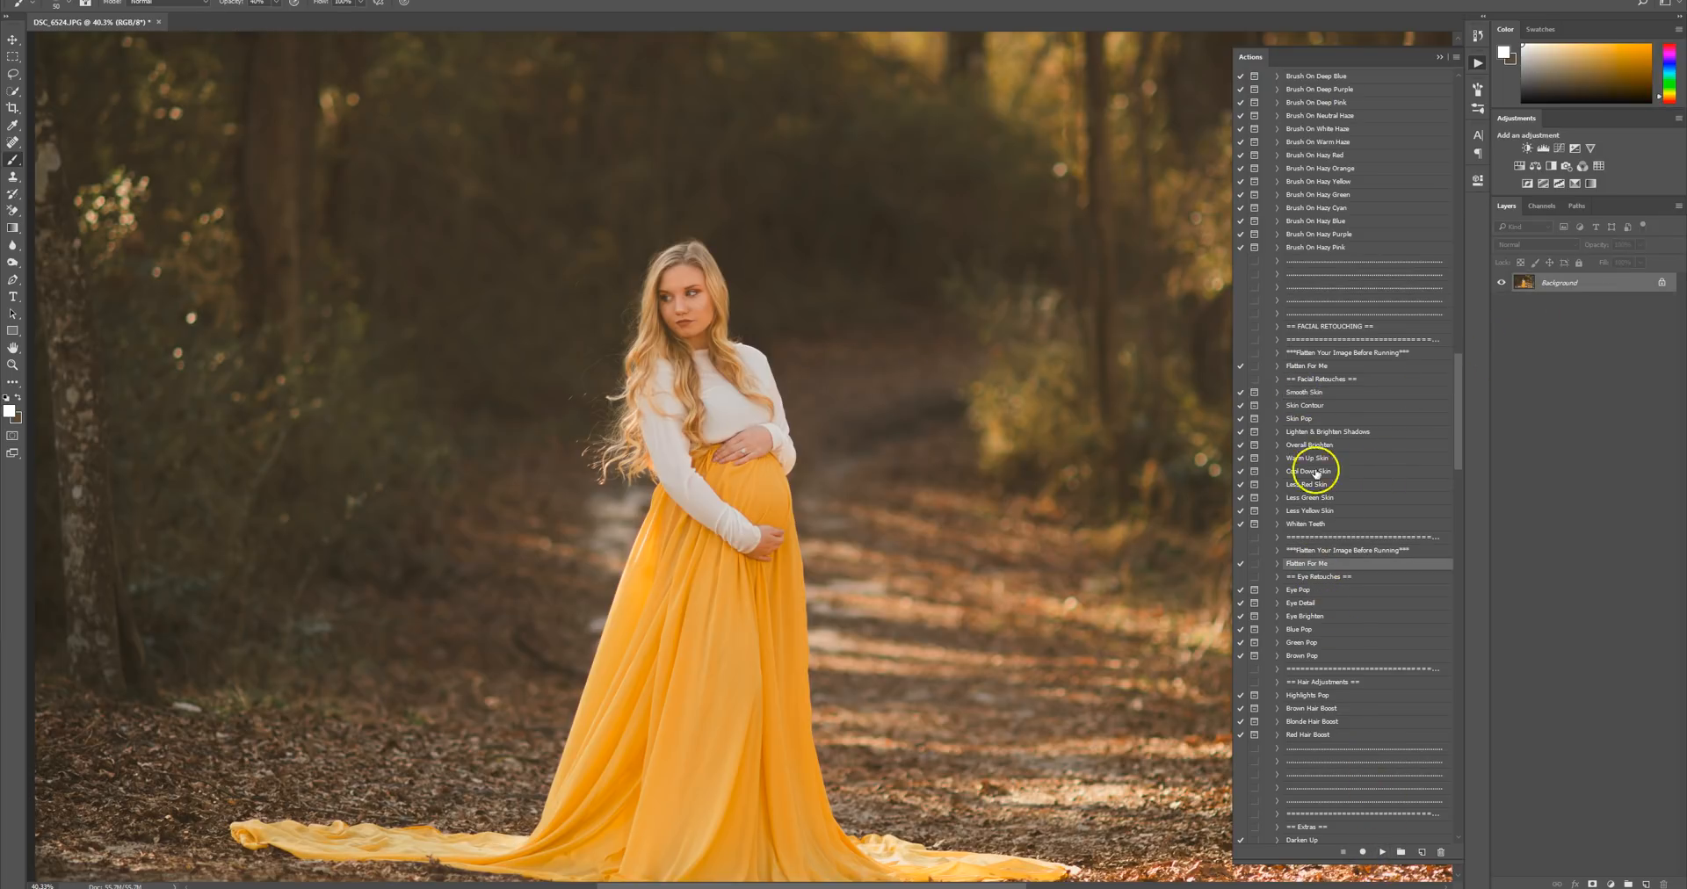
pyautogui.click(1315, 603)
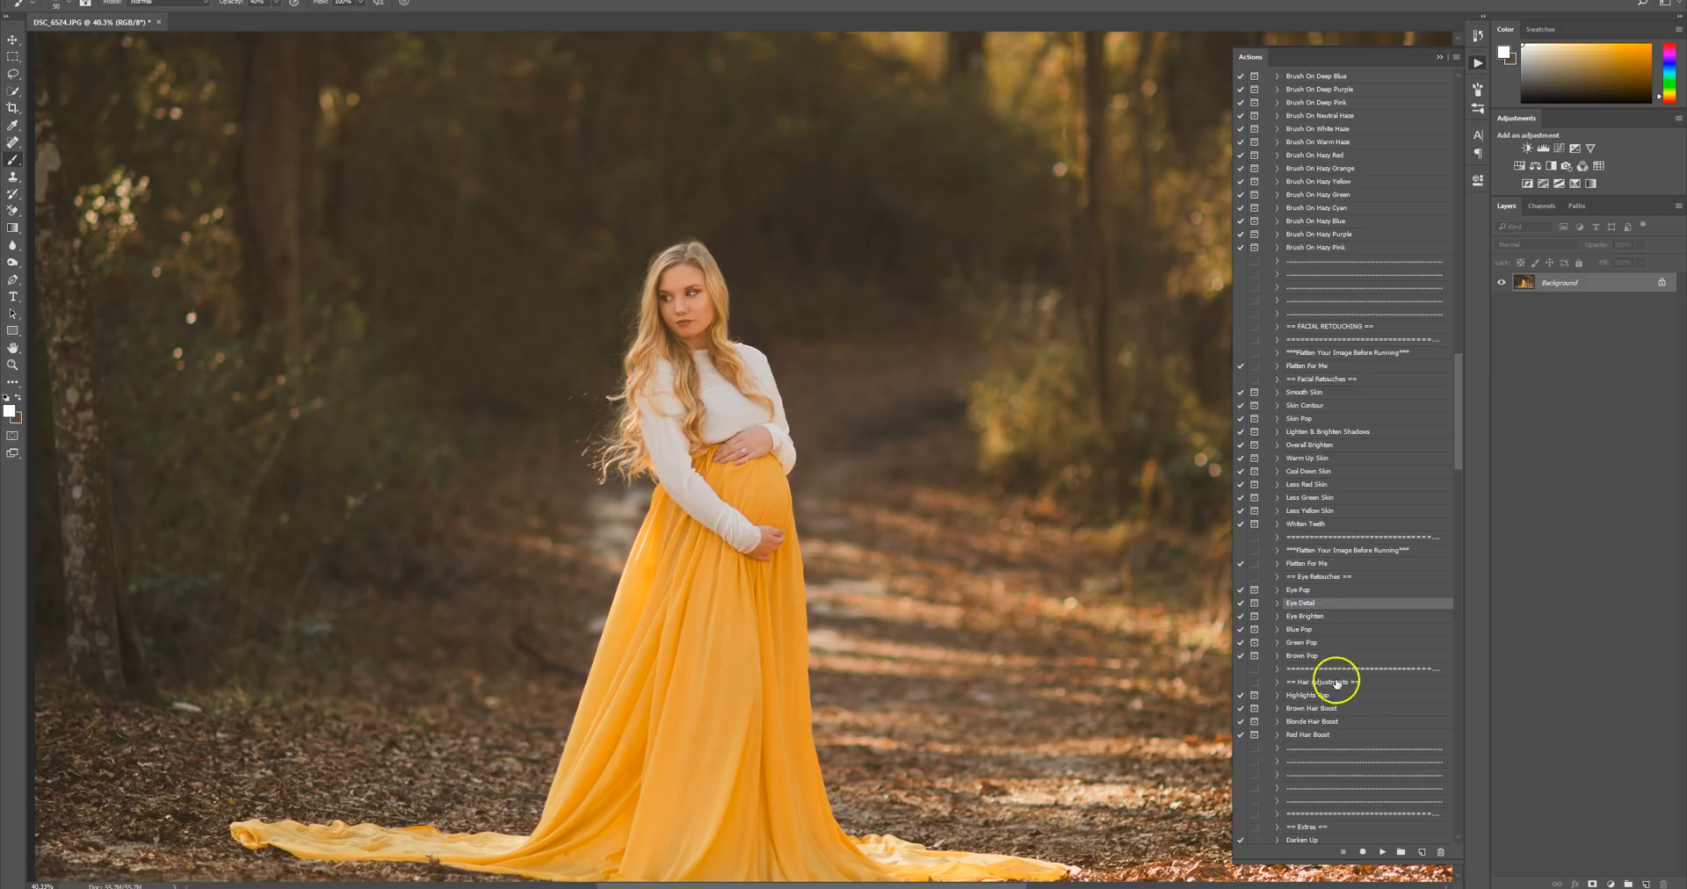
pyautogui.click(1382, 853)
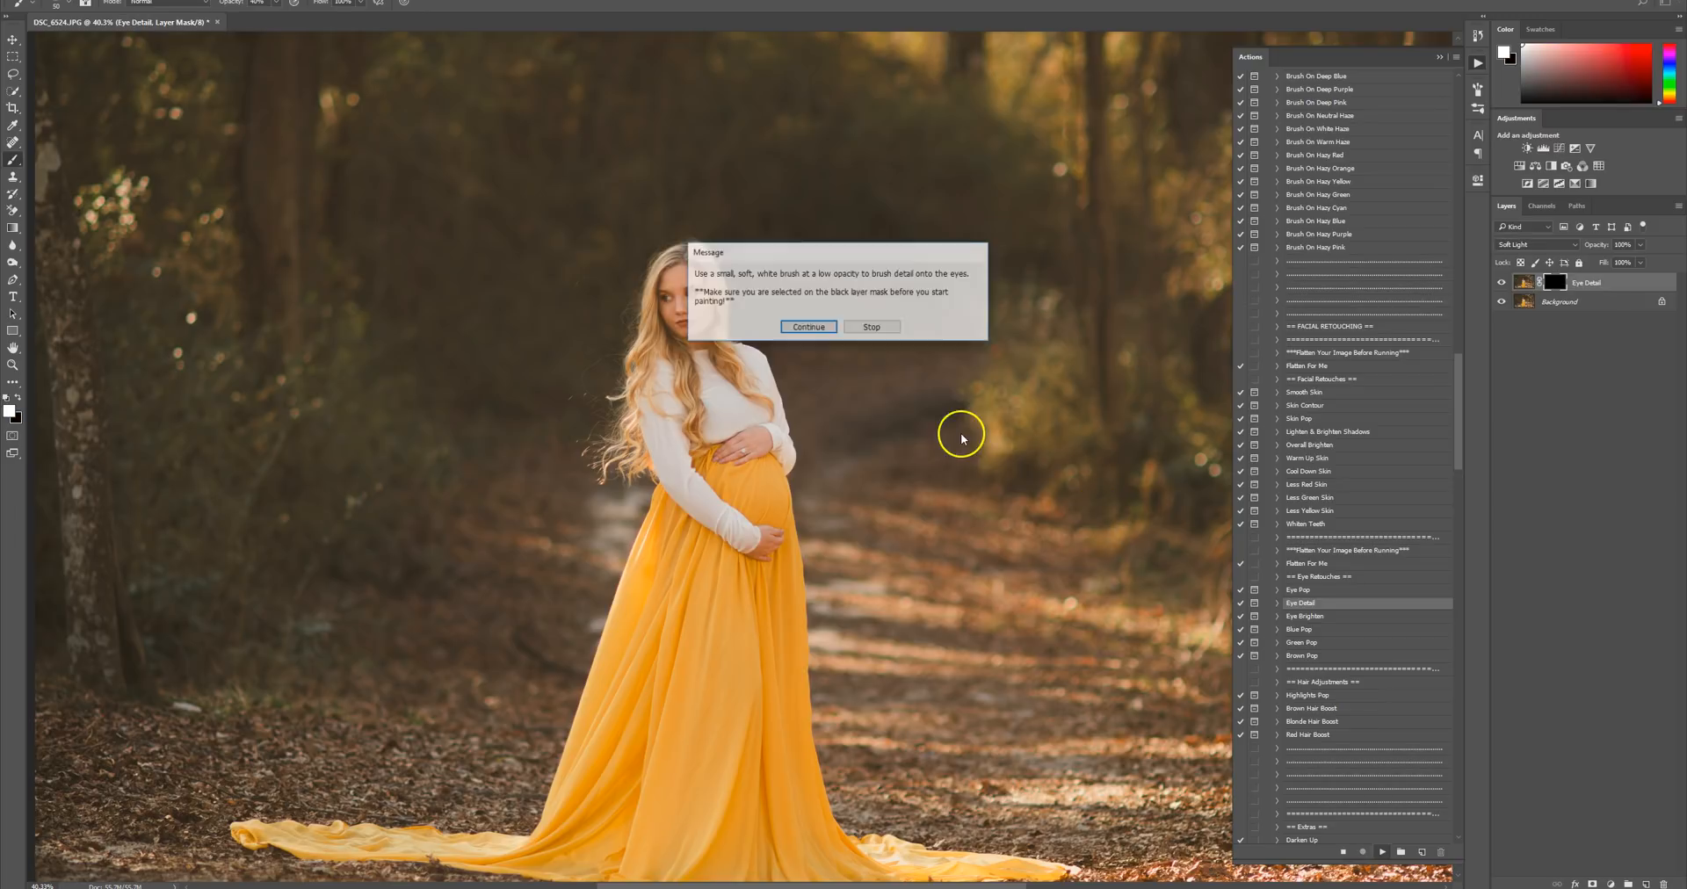
pyautogui.click(809, 327)
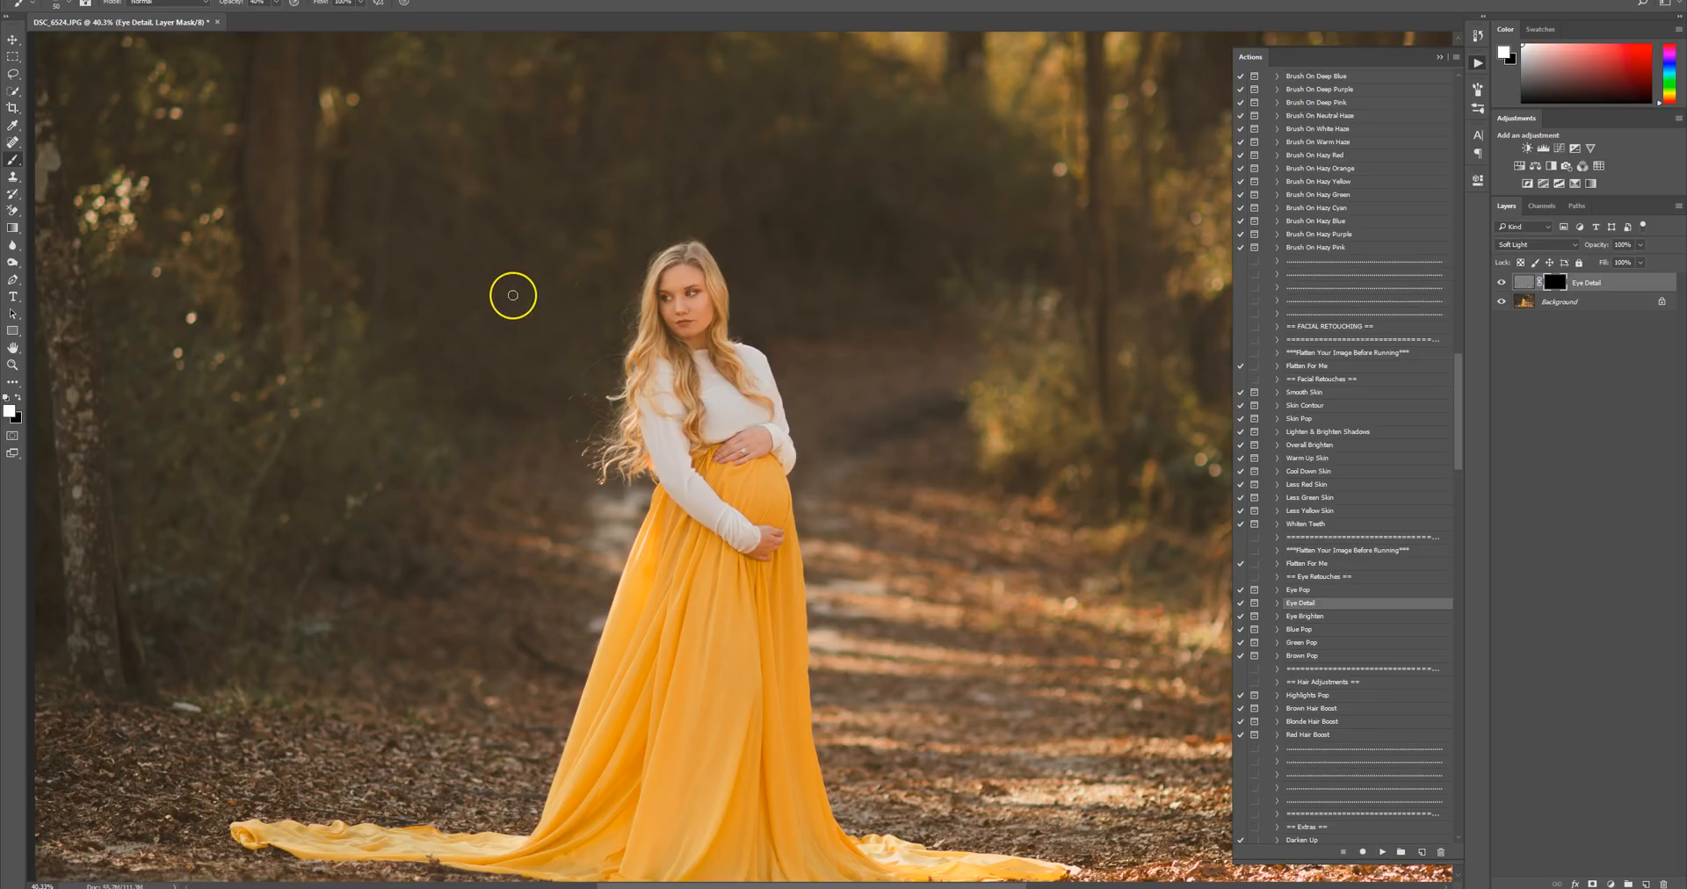
# Brush detail onto the woman's eyes on the Eye Detail layer mask with a smaller white brush.
pyautogui.press('[')
pyautogui.press('[')
pyautogui.press('[')
pyautogui.press('[')
pyautogui.scroll(-1, 890, 374)
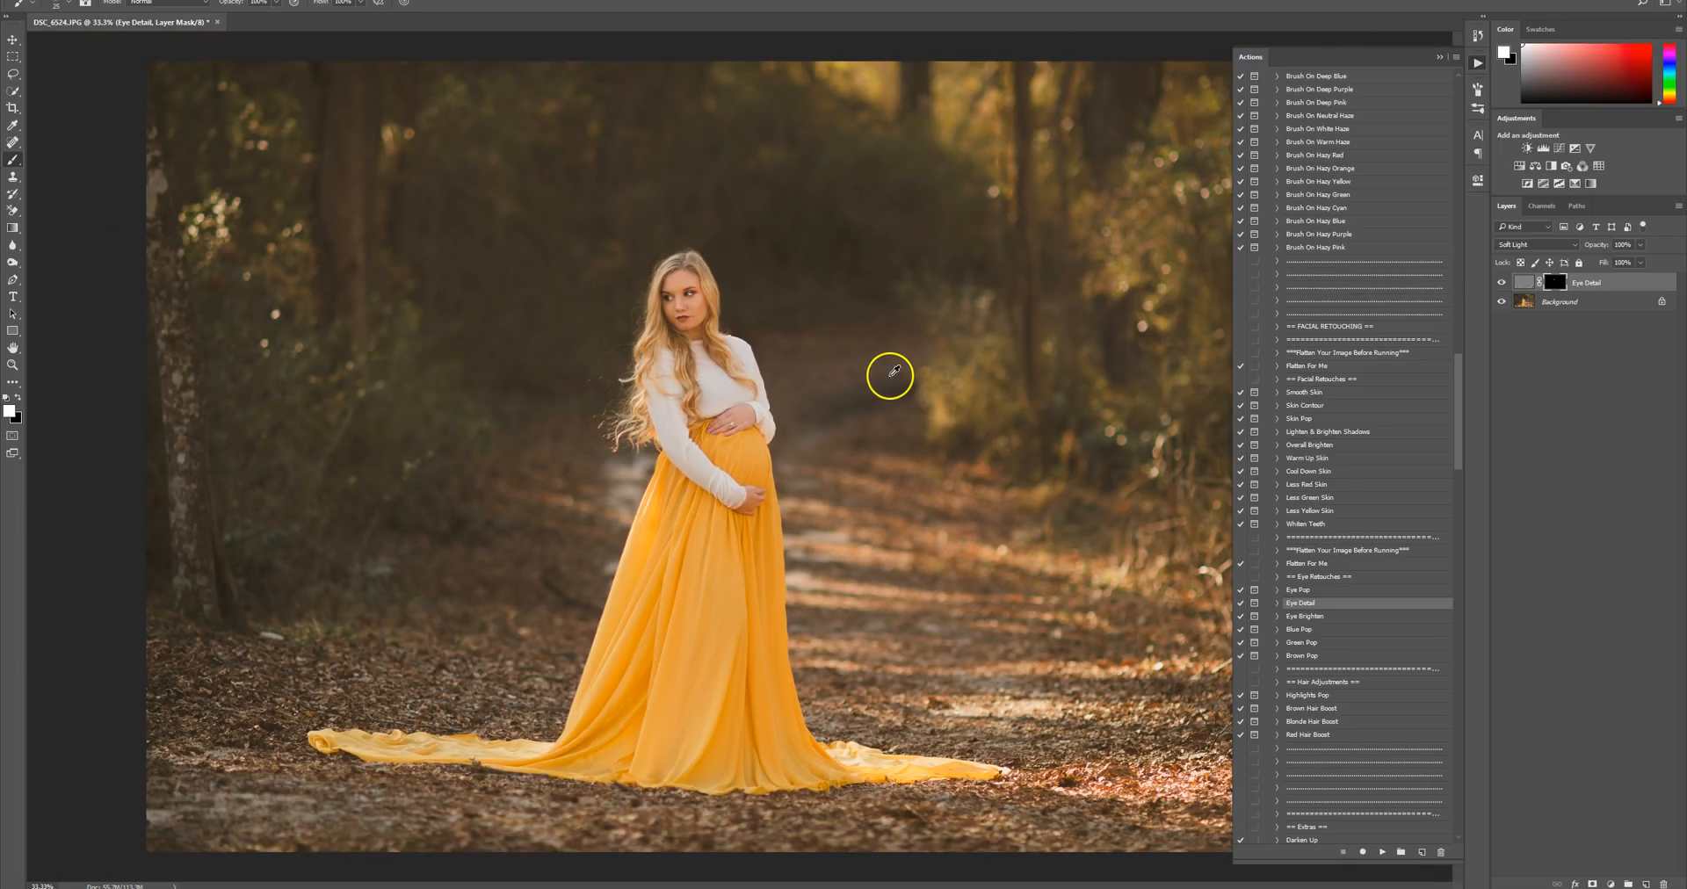
pyautogui.scroll(-1, 912, 366)
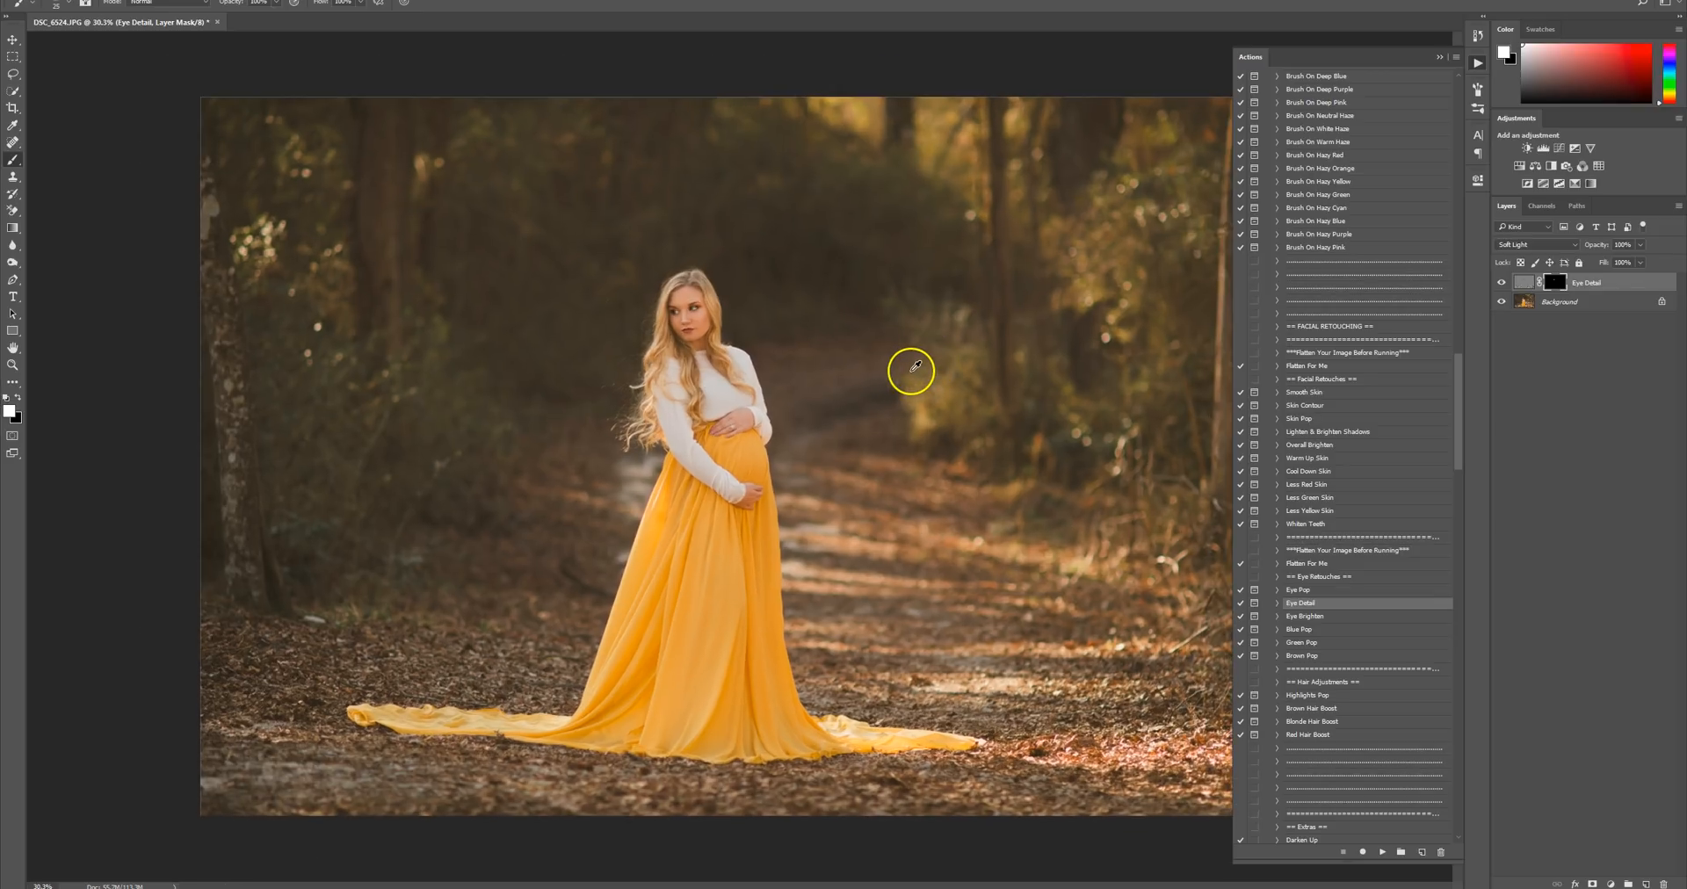
pyautogui.scroll(1, 911, 368)
# Flatten the image with the Flatten For Me action, run the Skin Contour action and continue past its instructions.
pyautogui.click(1318, 563)
pyautogui.click(1382, 852)
pyautogui.click(1309, 405)
pyautogui.click(1382, 852)
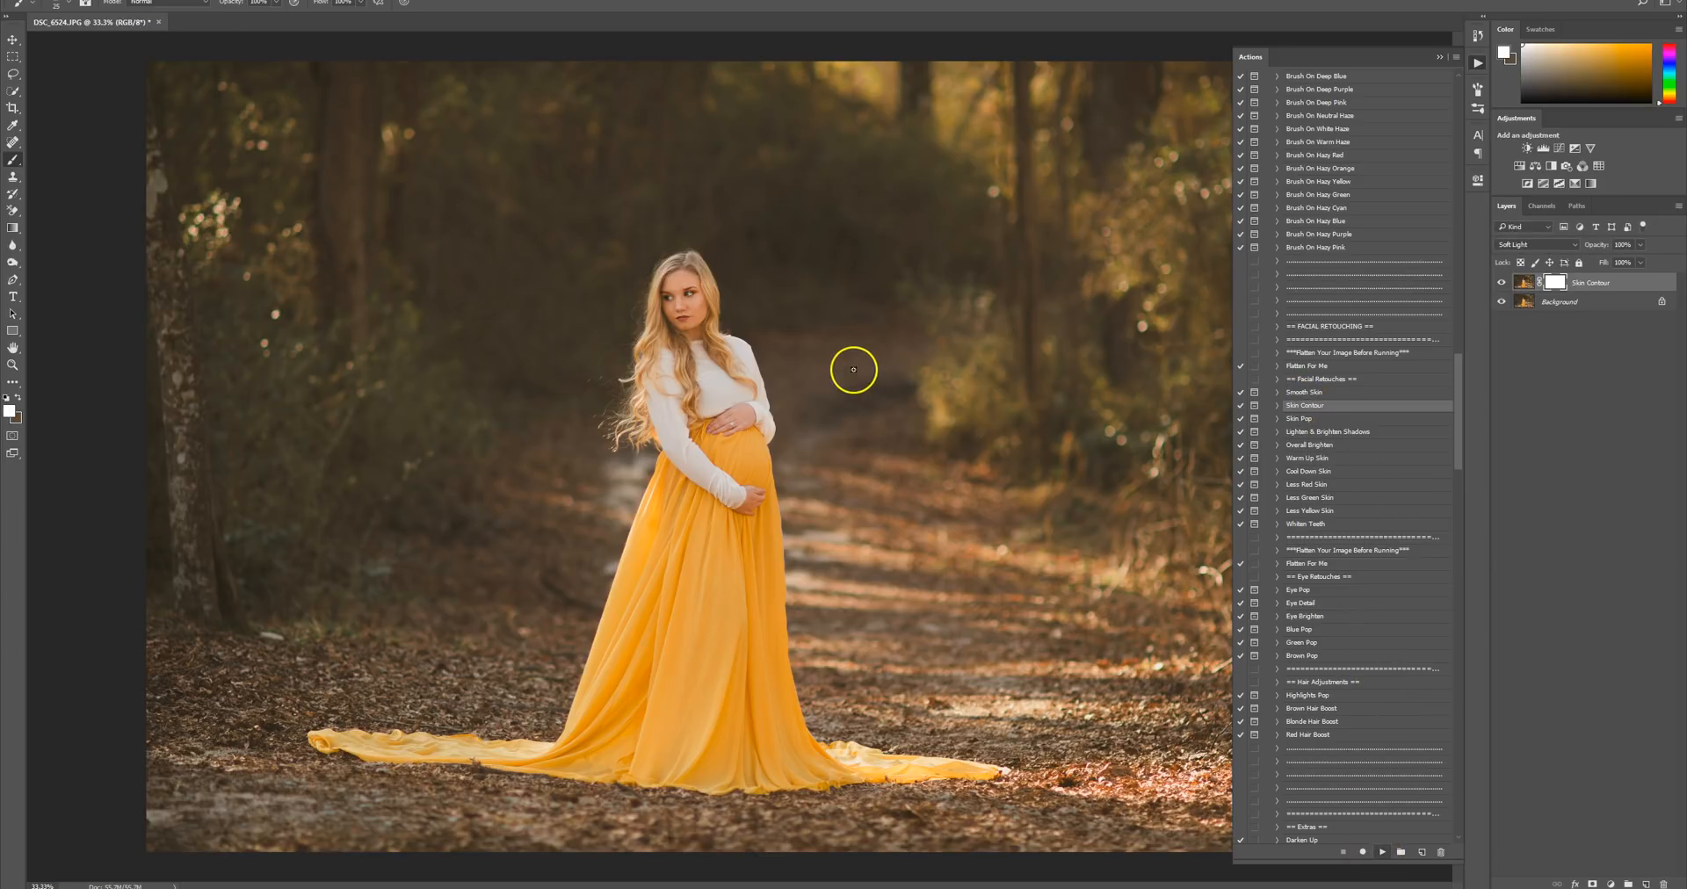
pyautogui.click(817, 328)
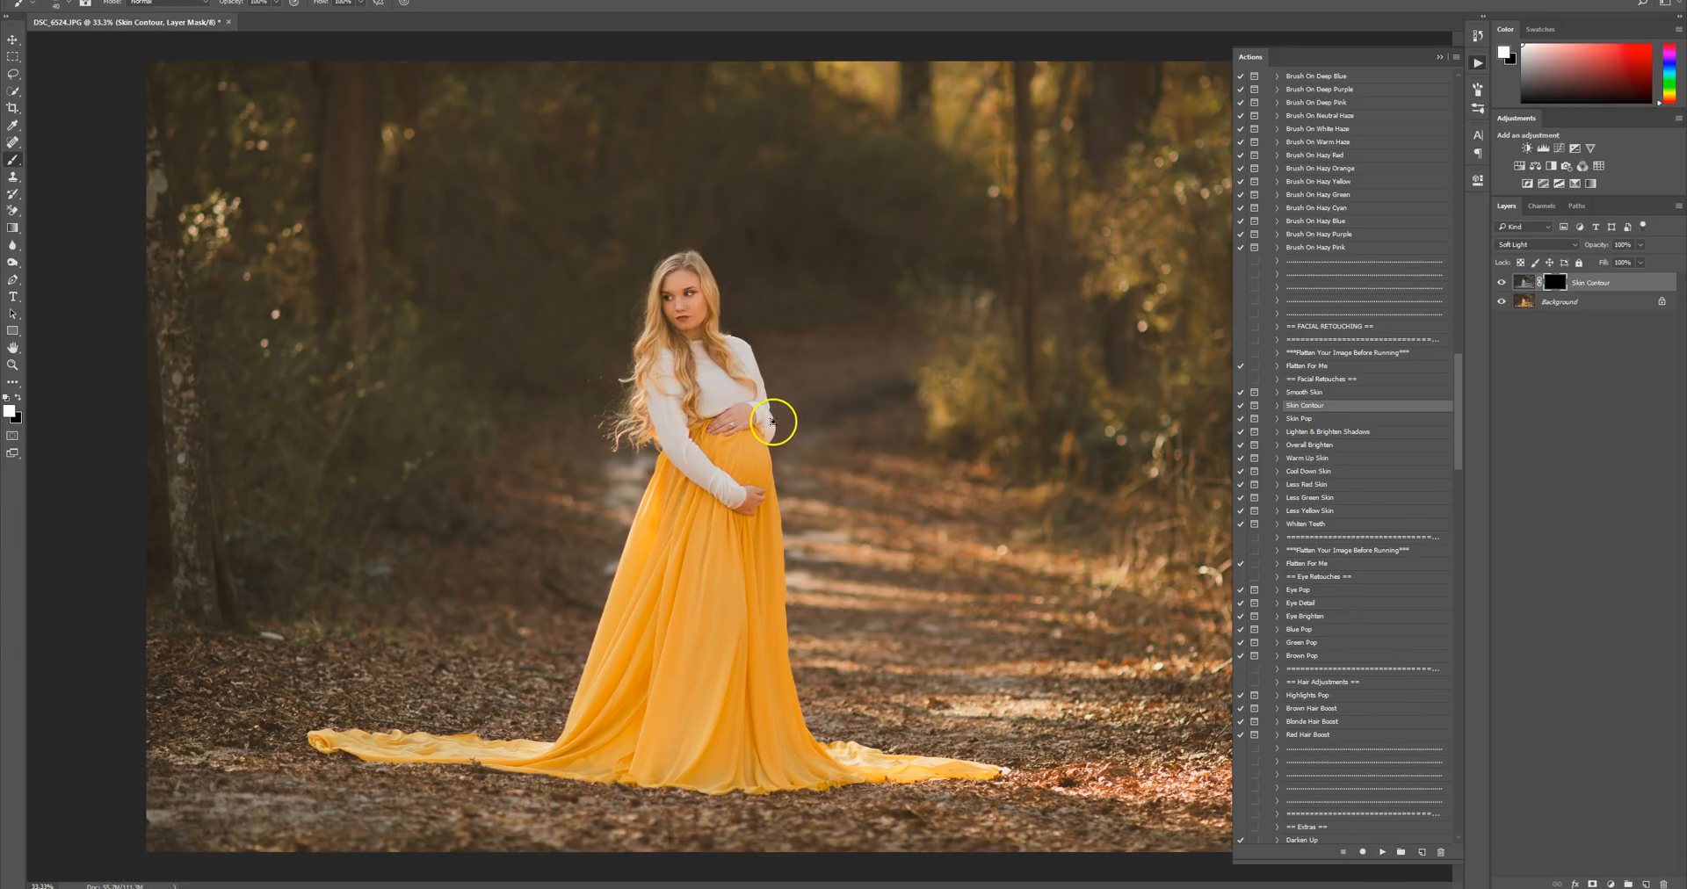
# Brush contour onto the woman's face on the Skin Contour mask with a larger white brush, toggling the layer's visibility to compare.
pyautogui.press(']')
pyautogui.press(']')
pyautogui.press(']')
pyautogui.press(']')
pyautogui.press(']')
pyautogui.press(']')
pyautogui.press('8')
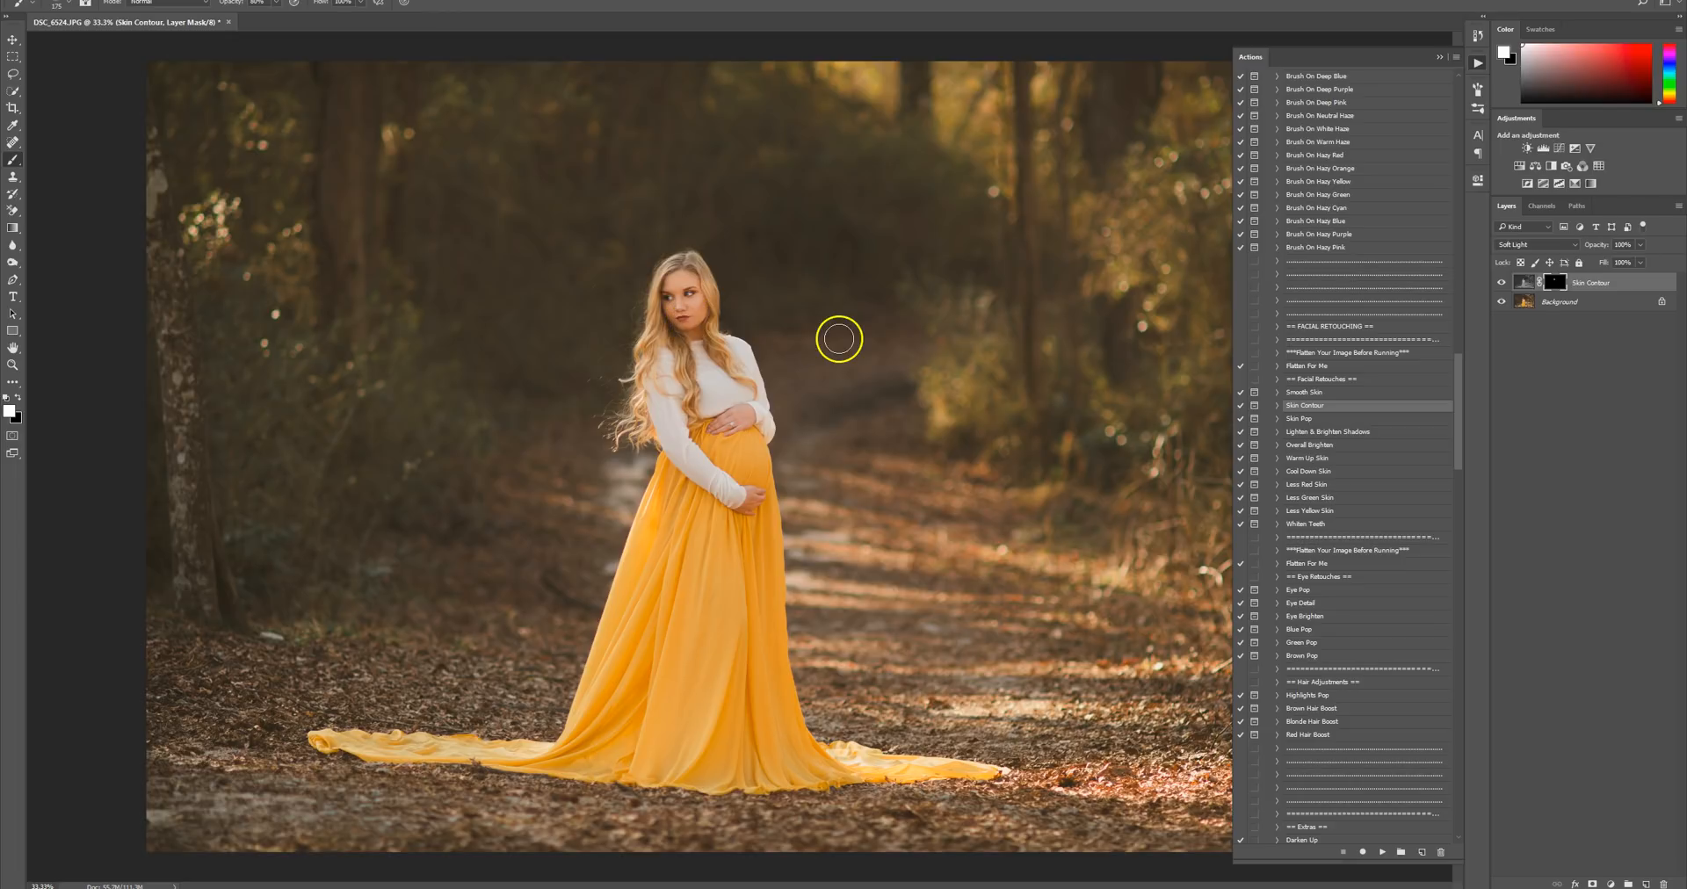
pyautogui.click(1503, 283)
pyautogui.click(1503, 283)
pyautogui.moveTo(696, 336)
pyautogui.mouseDown()
pyautogui.moveTo(667, 315)
pyautogui.moveTo(674, 290)
pyautogui.moveTo(690, 316)
pyautogui.moveTo(675, 279)
pyautogui.mouseUp()
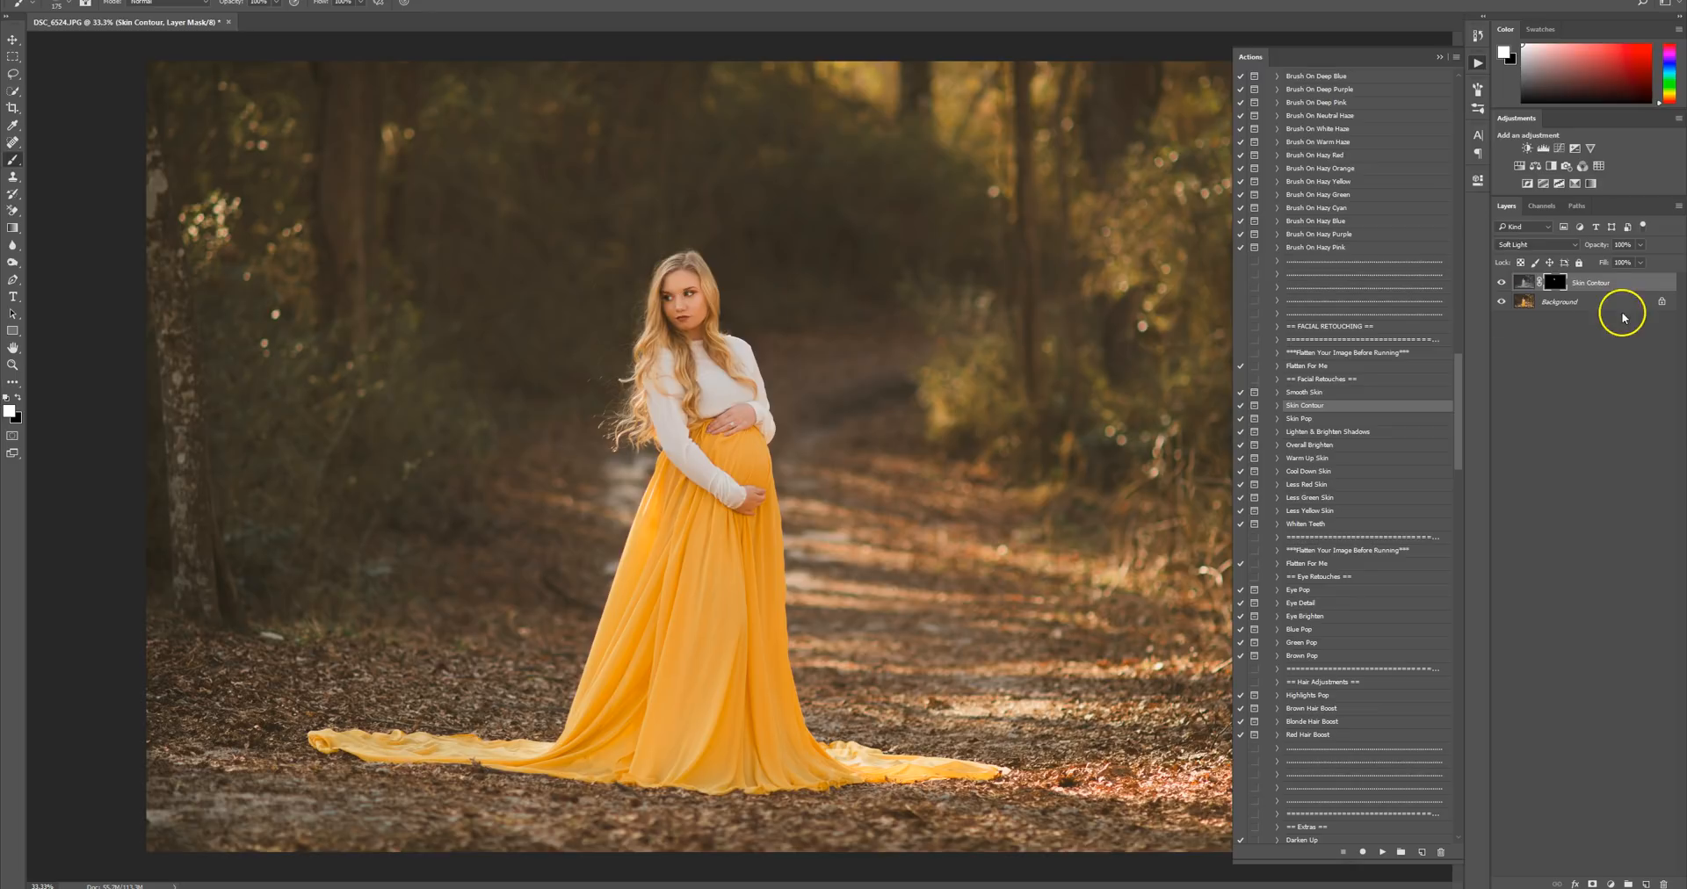
# Flatten the image with the Flatten For Me action, run the Skin Pop action and continue past its instructions.
pyautogui.click(1329, 565)
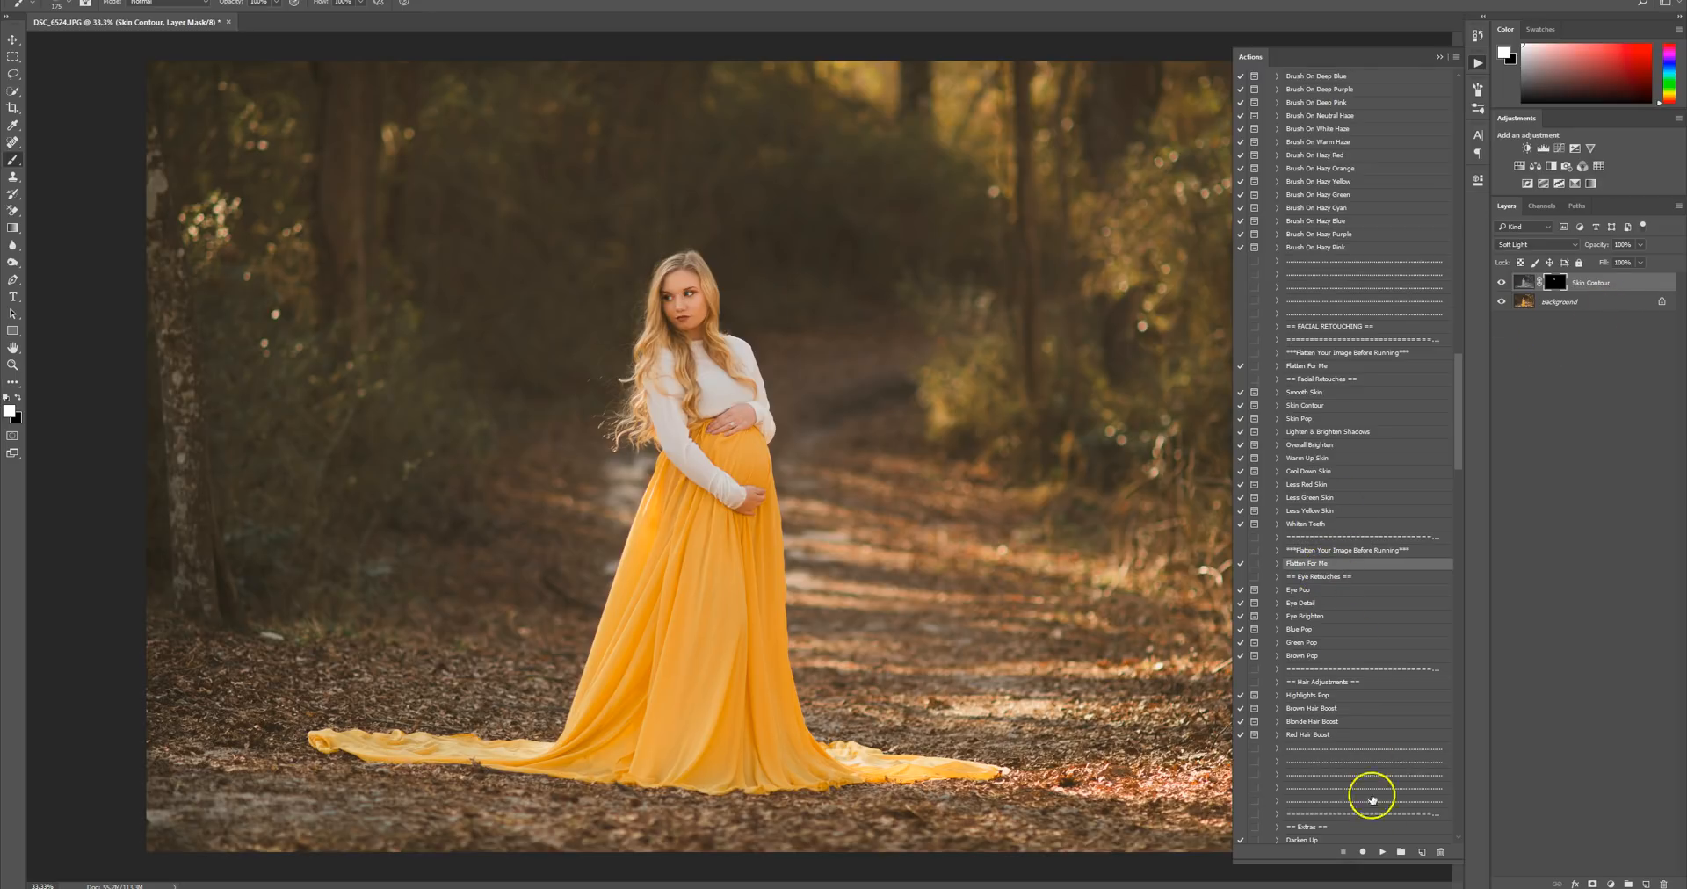
pyautogui.click(1384, 853)
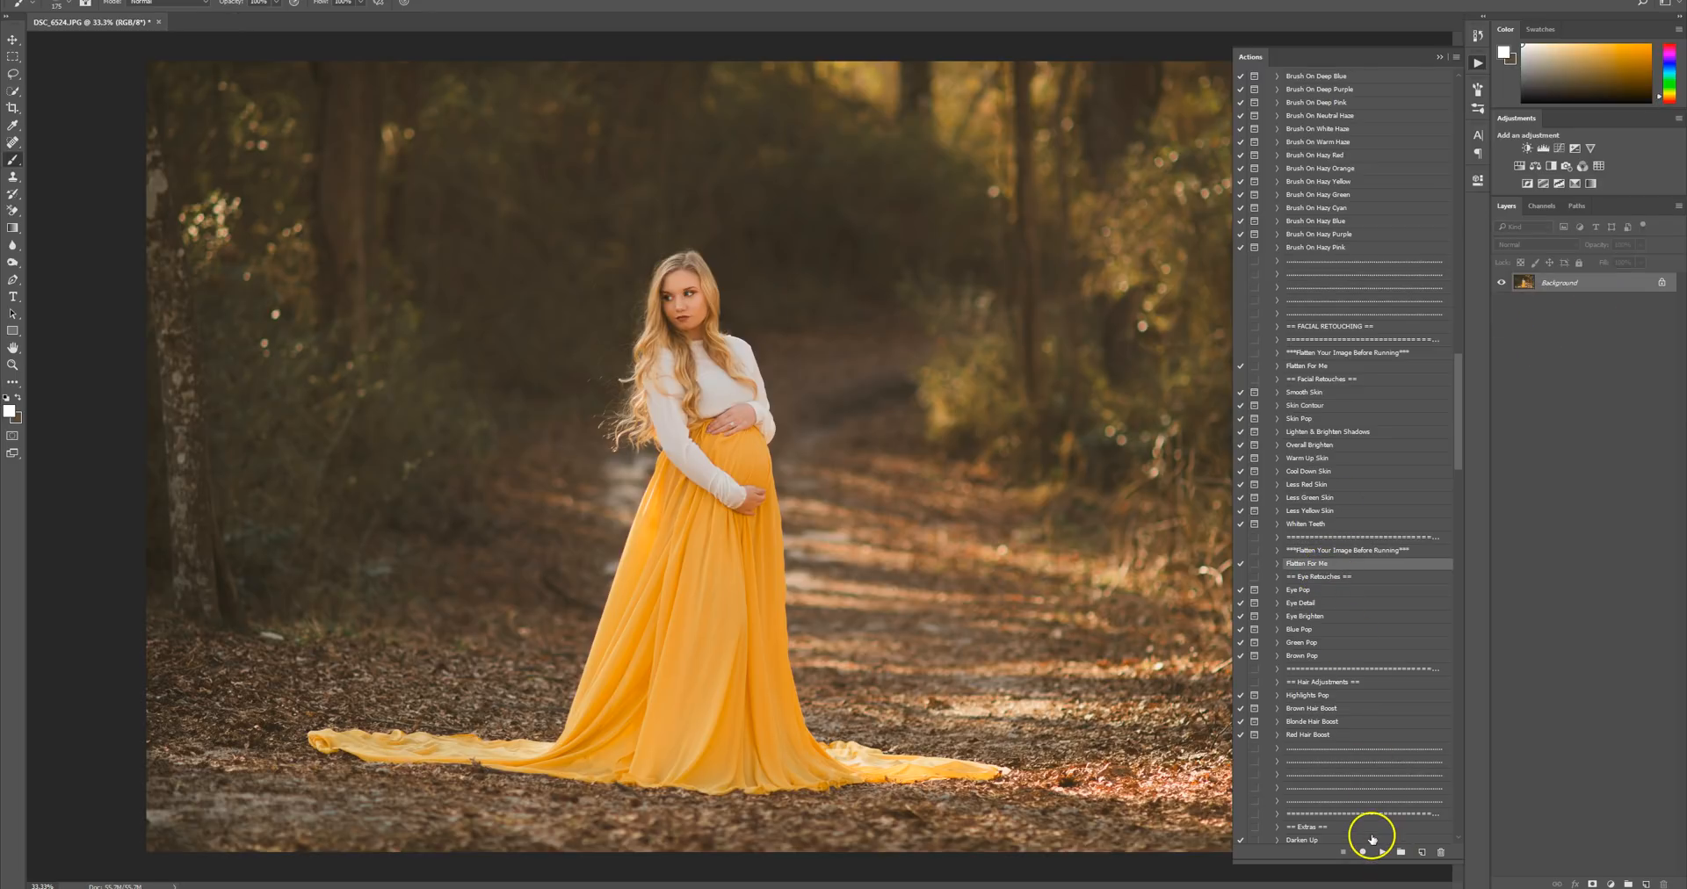
pyautogui.click(1344, 419)
pyautogui.click(1385, 851)
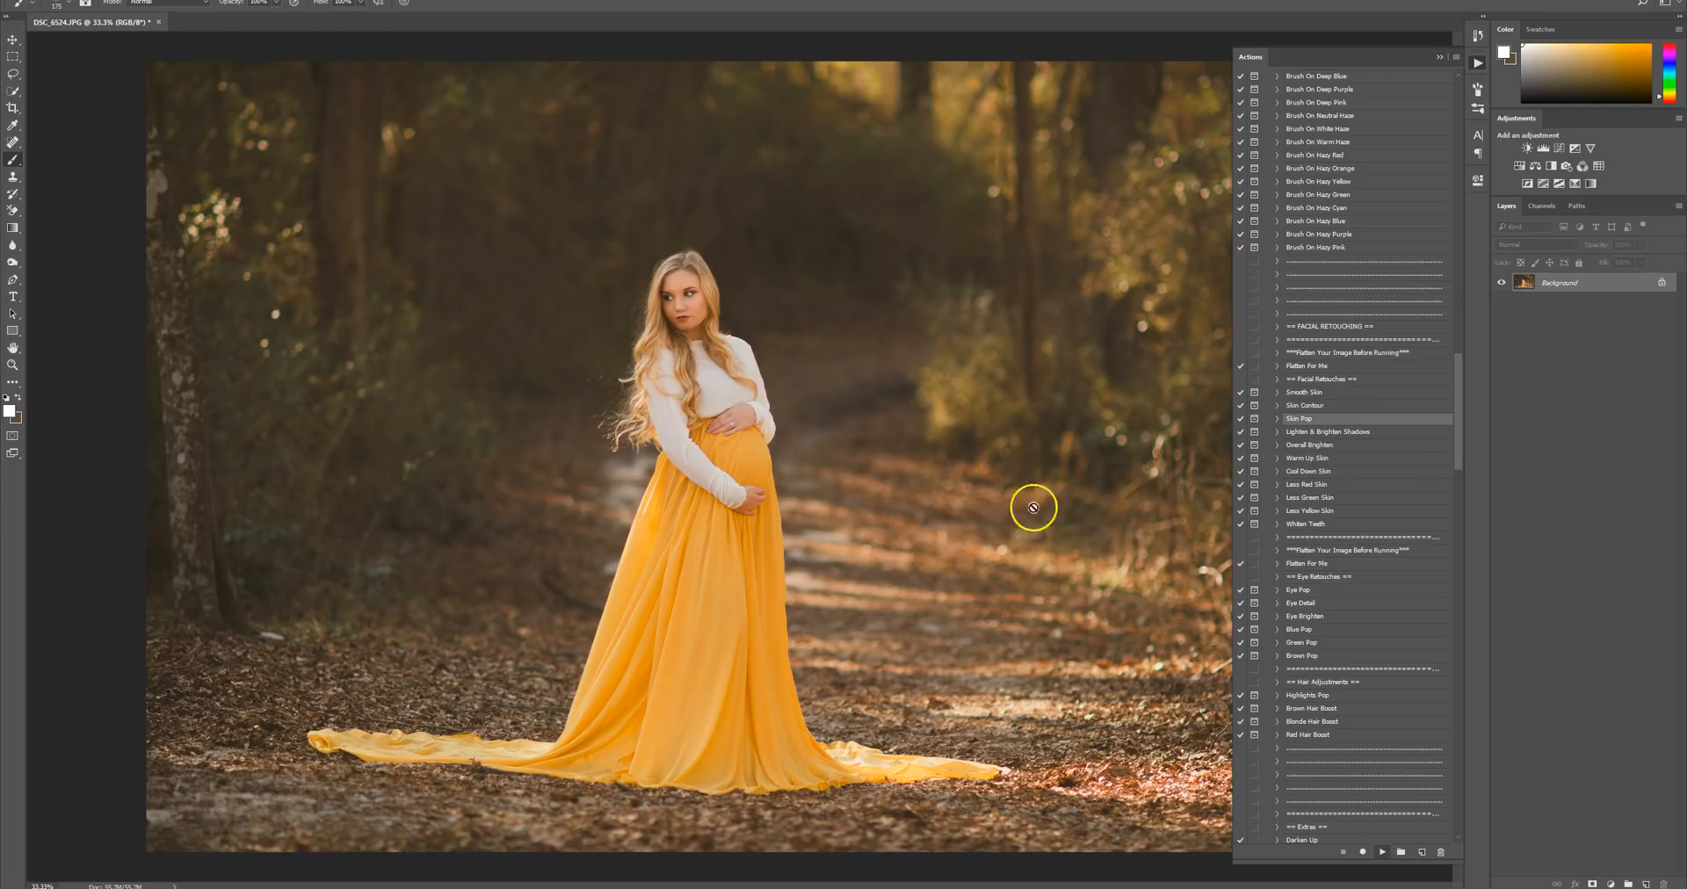
pyautogui.press('Return')
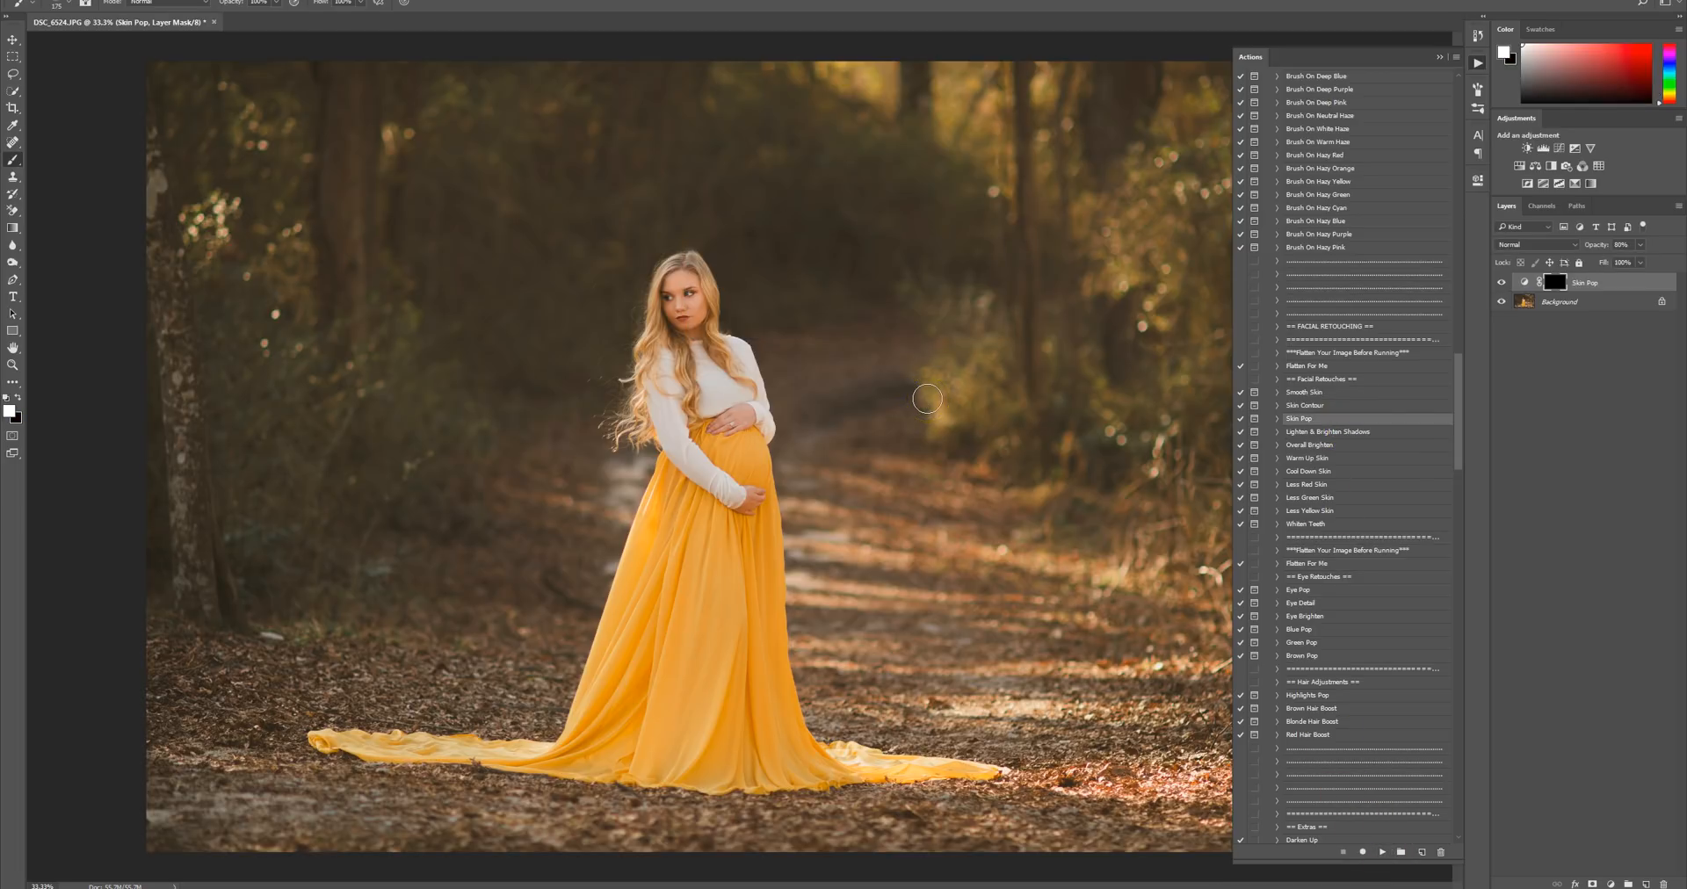
# Brush the Skin Pop effect onto the woman's skin, from her face to her hands, with a smaller white brush.
pyautogui.press('[')
pyautogui.press('[')
pyautogui.press('[')
pyautogui.moveTo(675, 339)
pyautogui.mouseDown()
pyautogui.moveTo(659, 332)
pyautogui.moveTo(679, 283)
pyautogui.moveTo(694, 313)
pyautogui.moveTo(704, 275)
pyautogui.moveTo(723, 360)
pyautogui.moveTo(752, 381)
pyautogui.moveTo(678, 266)
pyautogui.moveTo(655, 334)
pyautogui.moveTo(690, 356)
pyautogui.moveTo(692, 401)
pyautogui.moveTo(679, 347)
pyautogui.moveTo(644, 333)
pyautogui.moveTo(633, 429)
pyautogui.moveTo(637, 400)
pyautogui.moveTo(832, 475)
pyautogui.moveTo(733, 414)
pyautogui.moveTo(751, 493)
pyautogui.mouseUp()
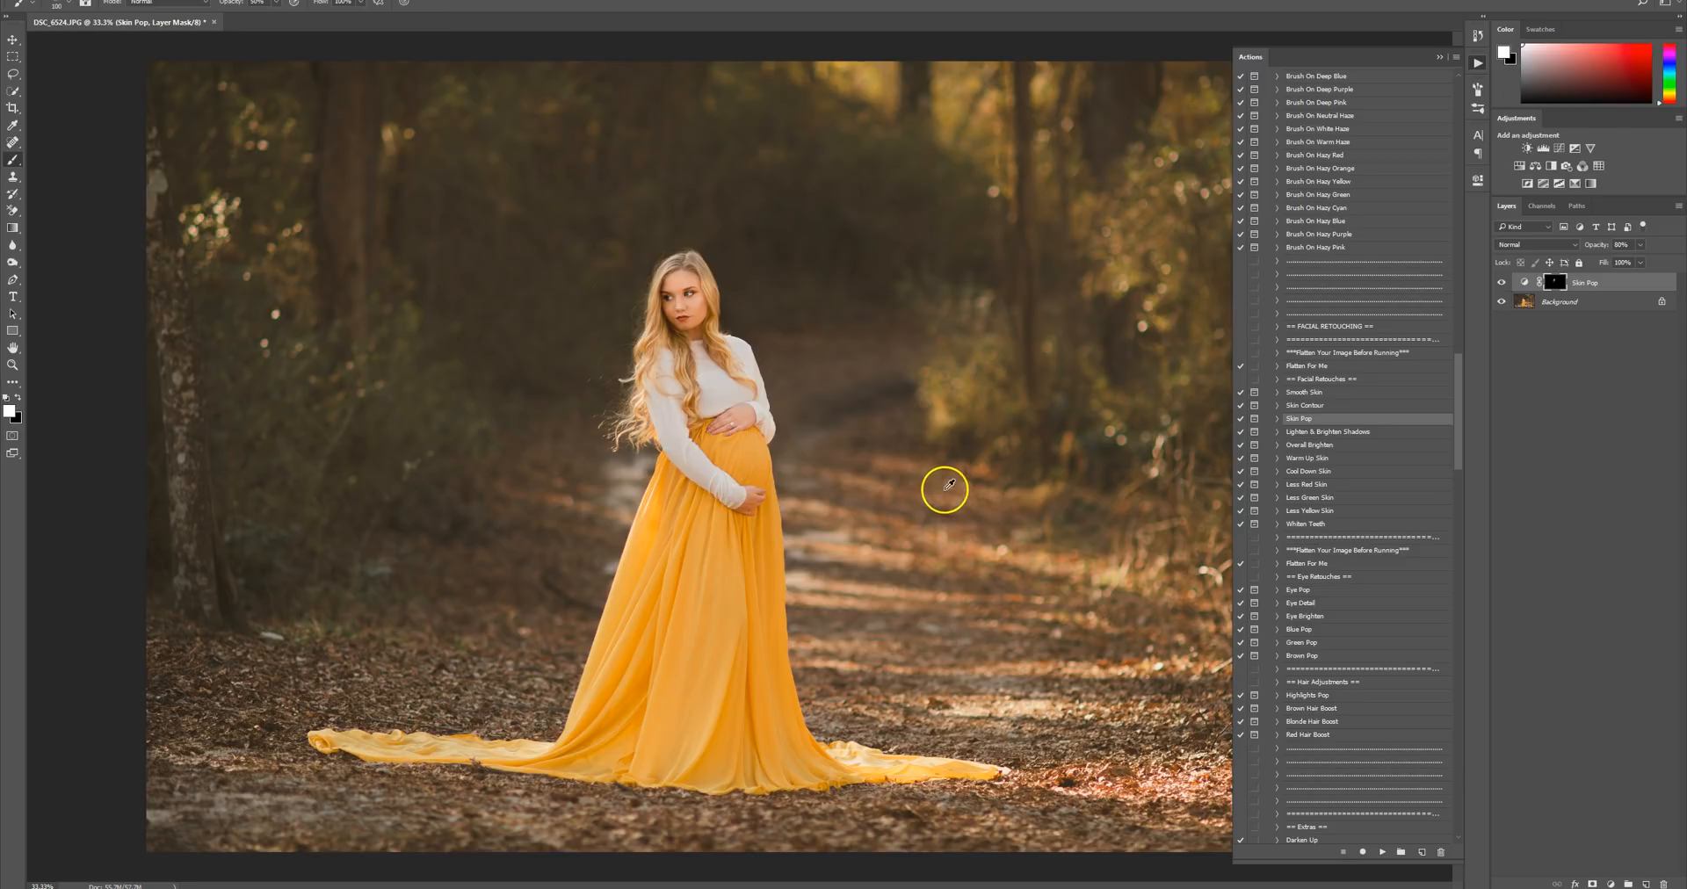
pyautogui.scroll(-2, 928, 494)
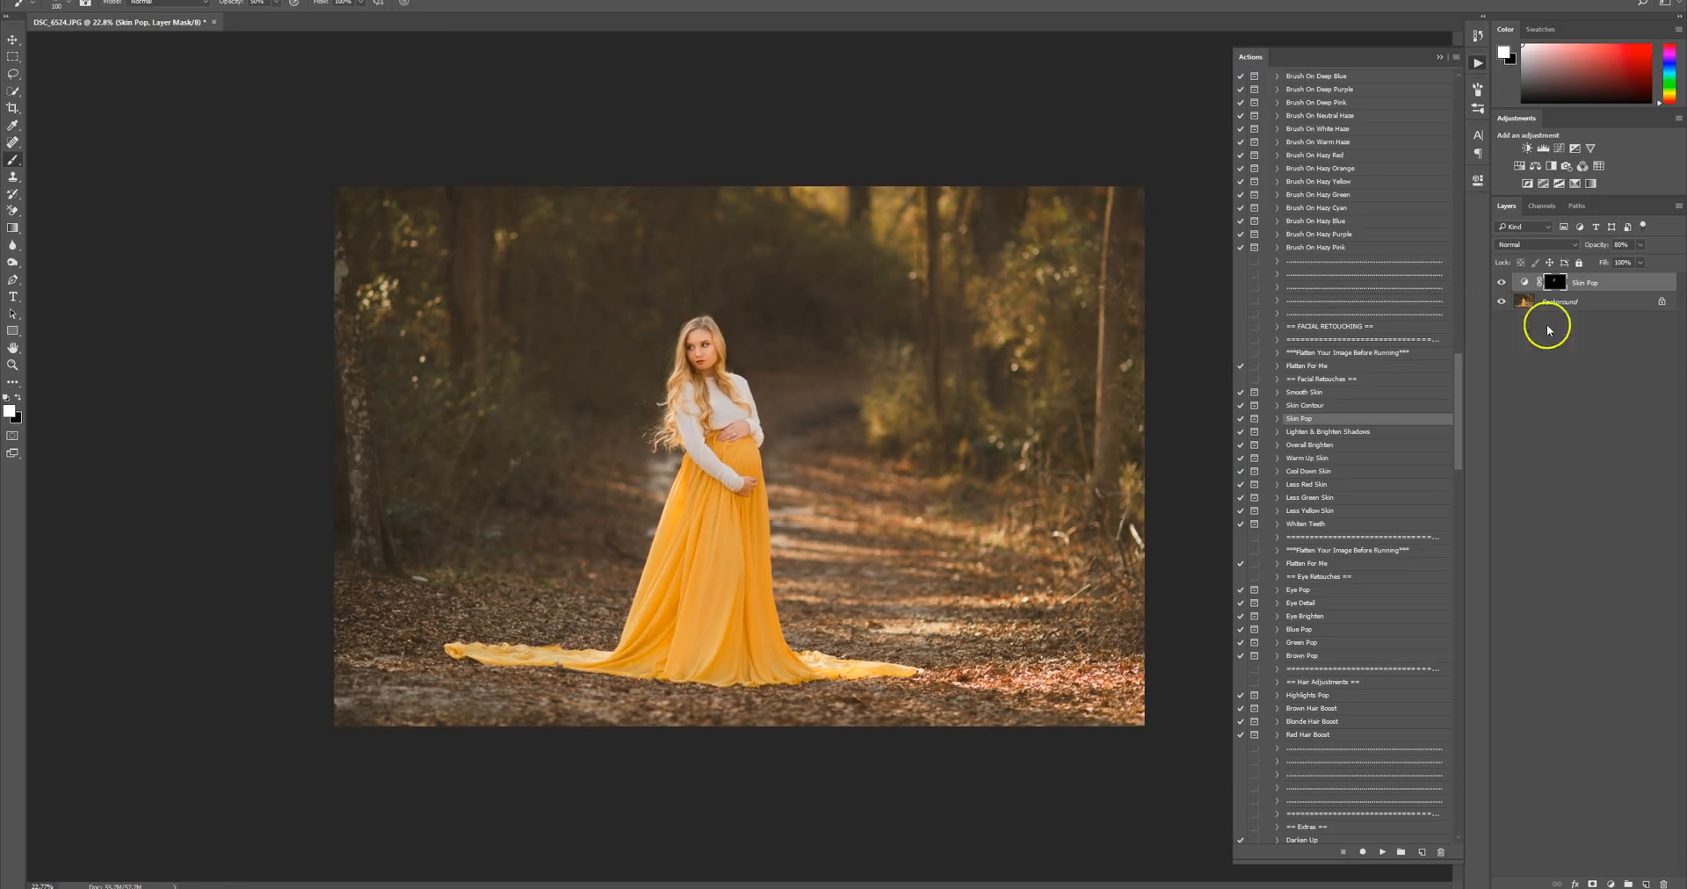
# Flatten the image and save its current state as a history snapshot, shrinking the history list.
pyautogui.rightClick(1593, 301)
pyautogui.click(1576, 442)
pyautogui.click(1478, 36)
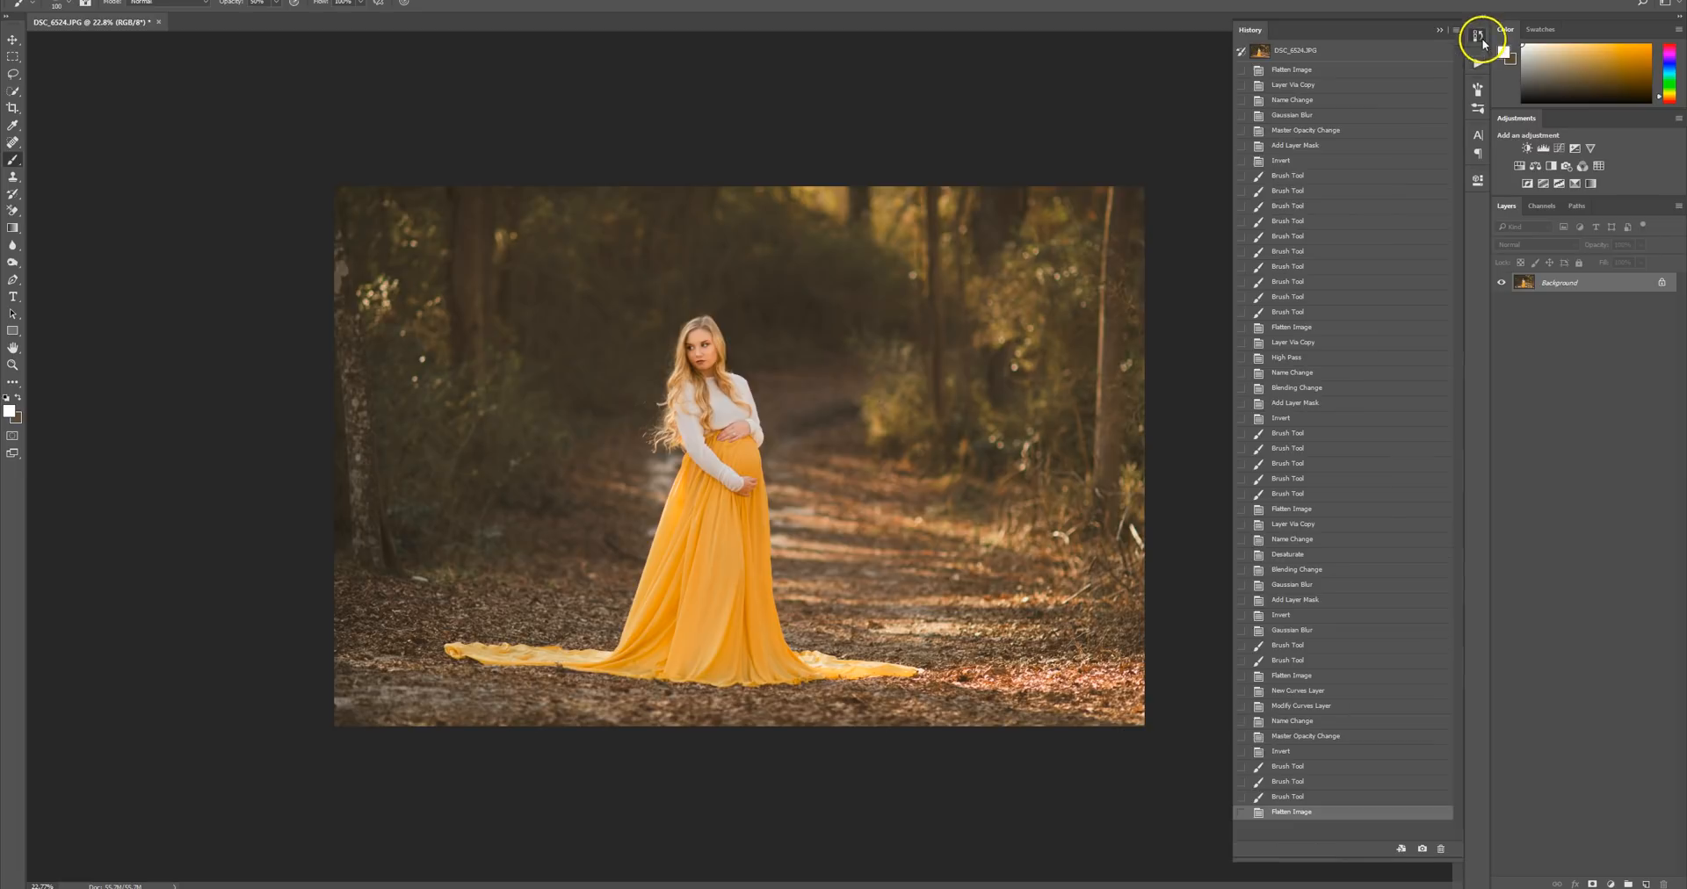
pyautogui.click(1423, 849)
pyautogui.moveTo(1394, 857); pyautogui.dragTo(1333, 110)
# Compare the originally opened photo with the retouched snapshot, ending on the snapshot with the Move tool active.
pyautogui.click(1303, 50)
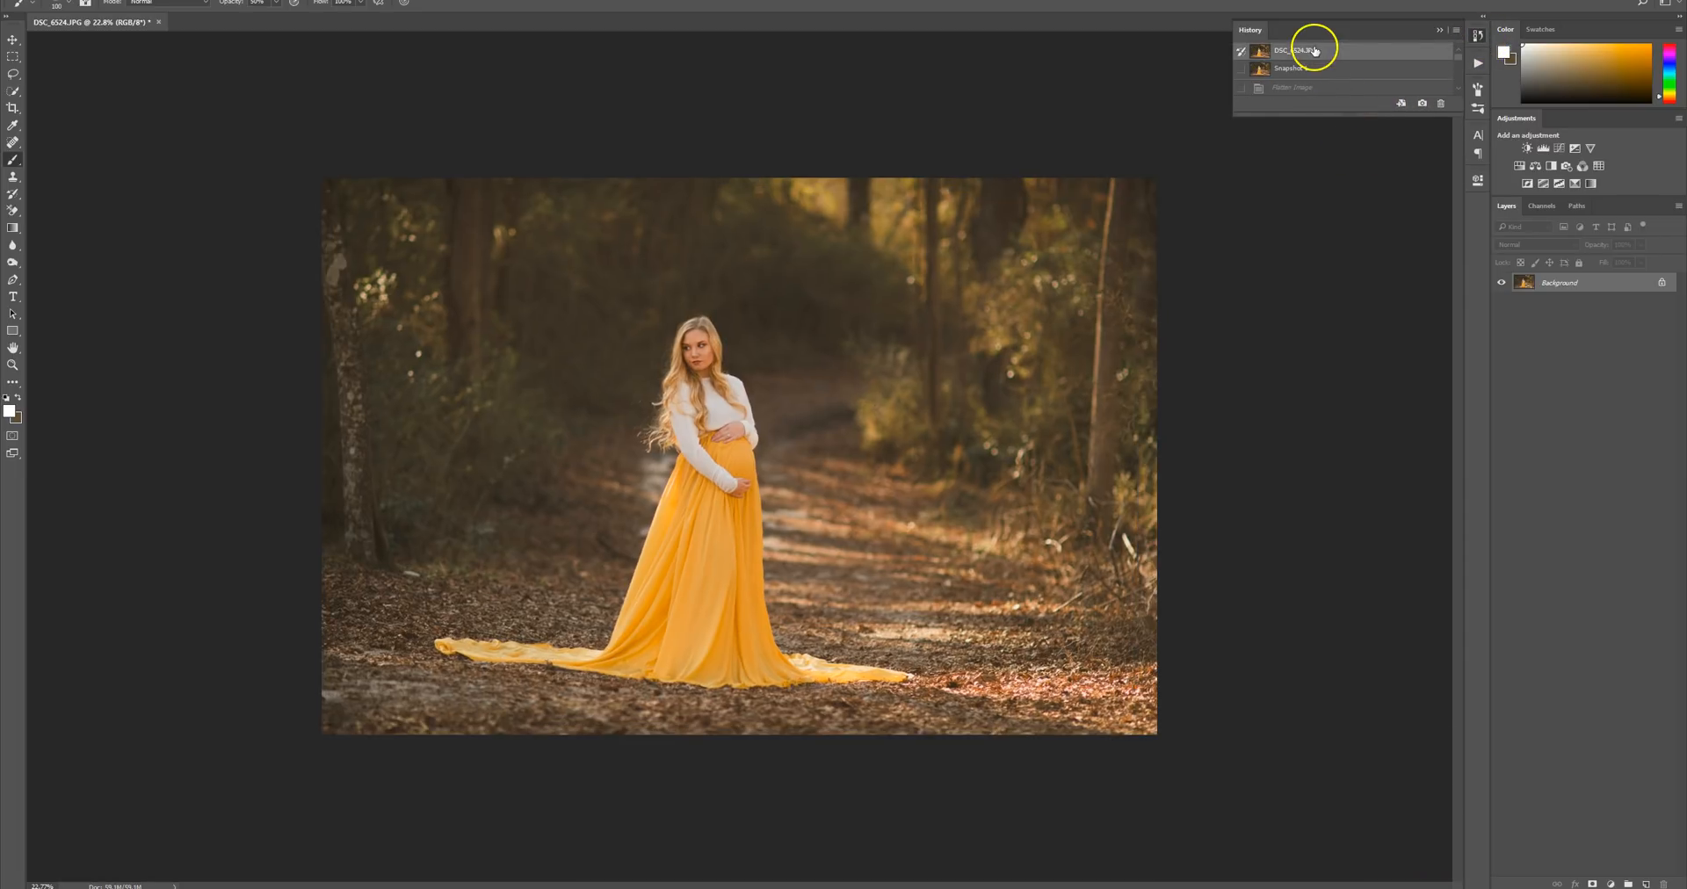
pyautogui.scroll(1, 741, 332)
pyautogui.scroll(1, 741, 332)
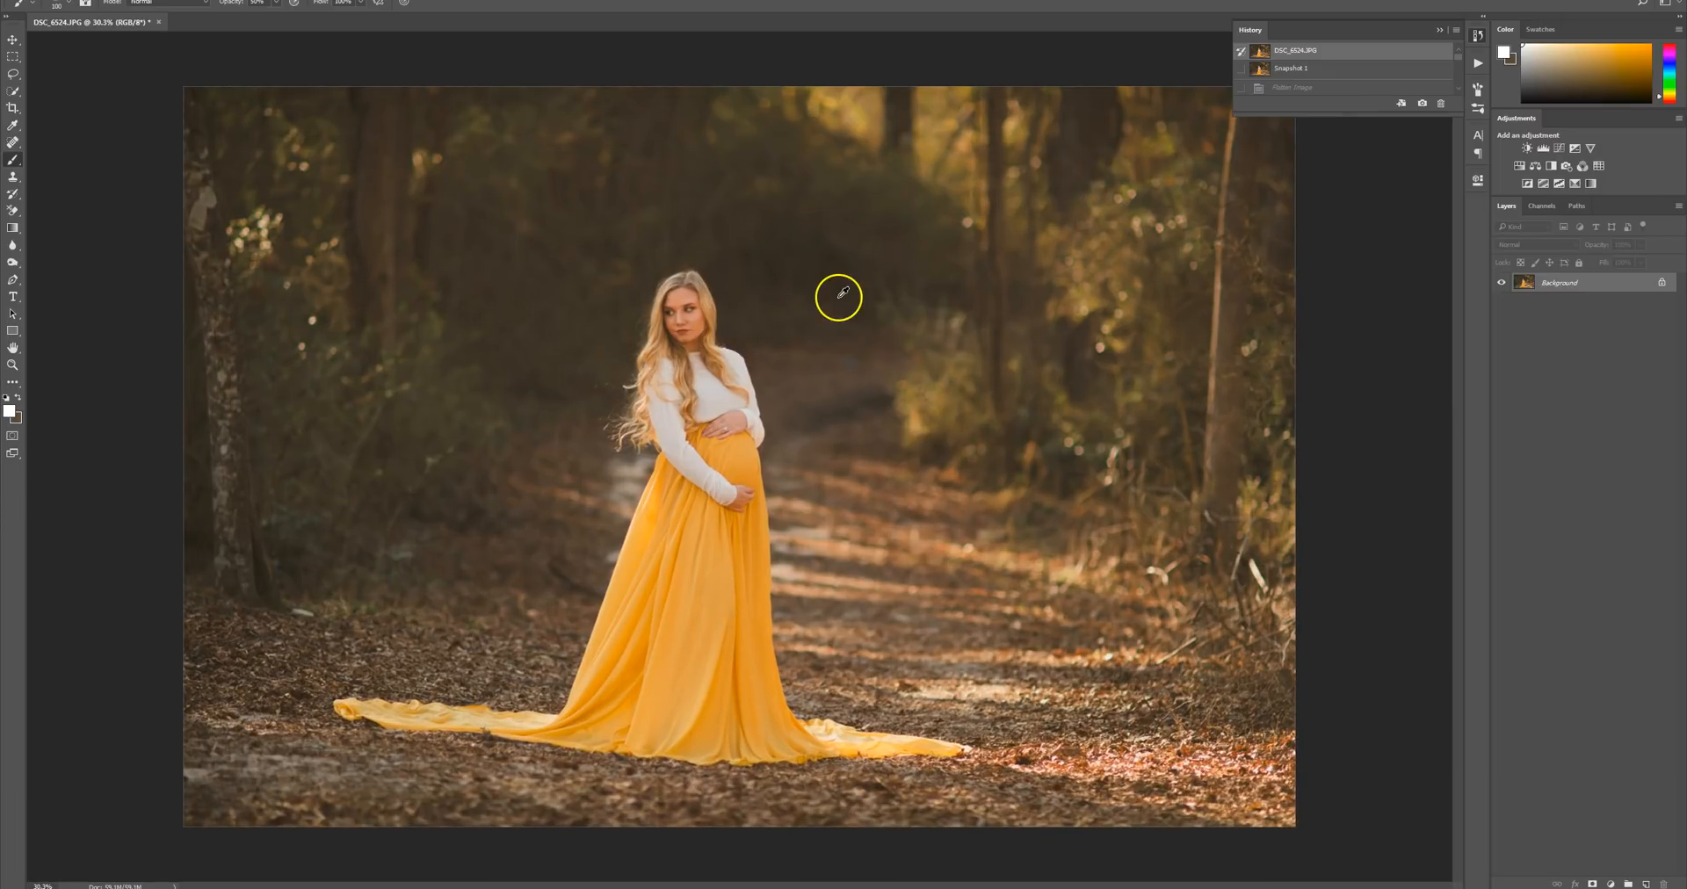
pyautogui.scroll(1, 834, 295)
pyautogui.click(1309, 69)
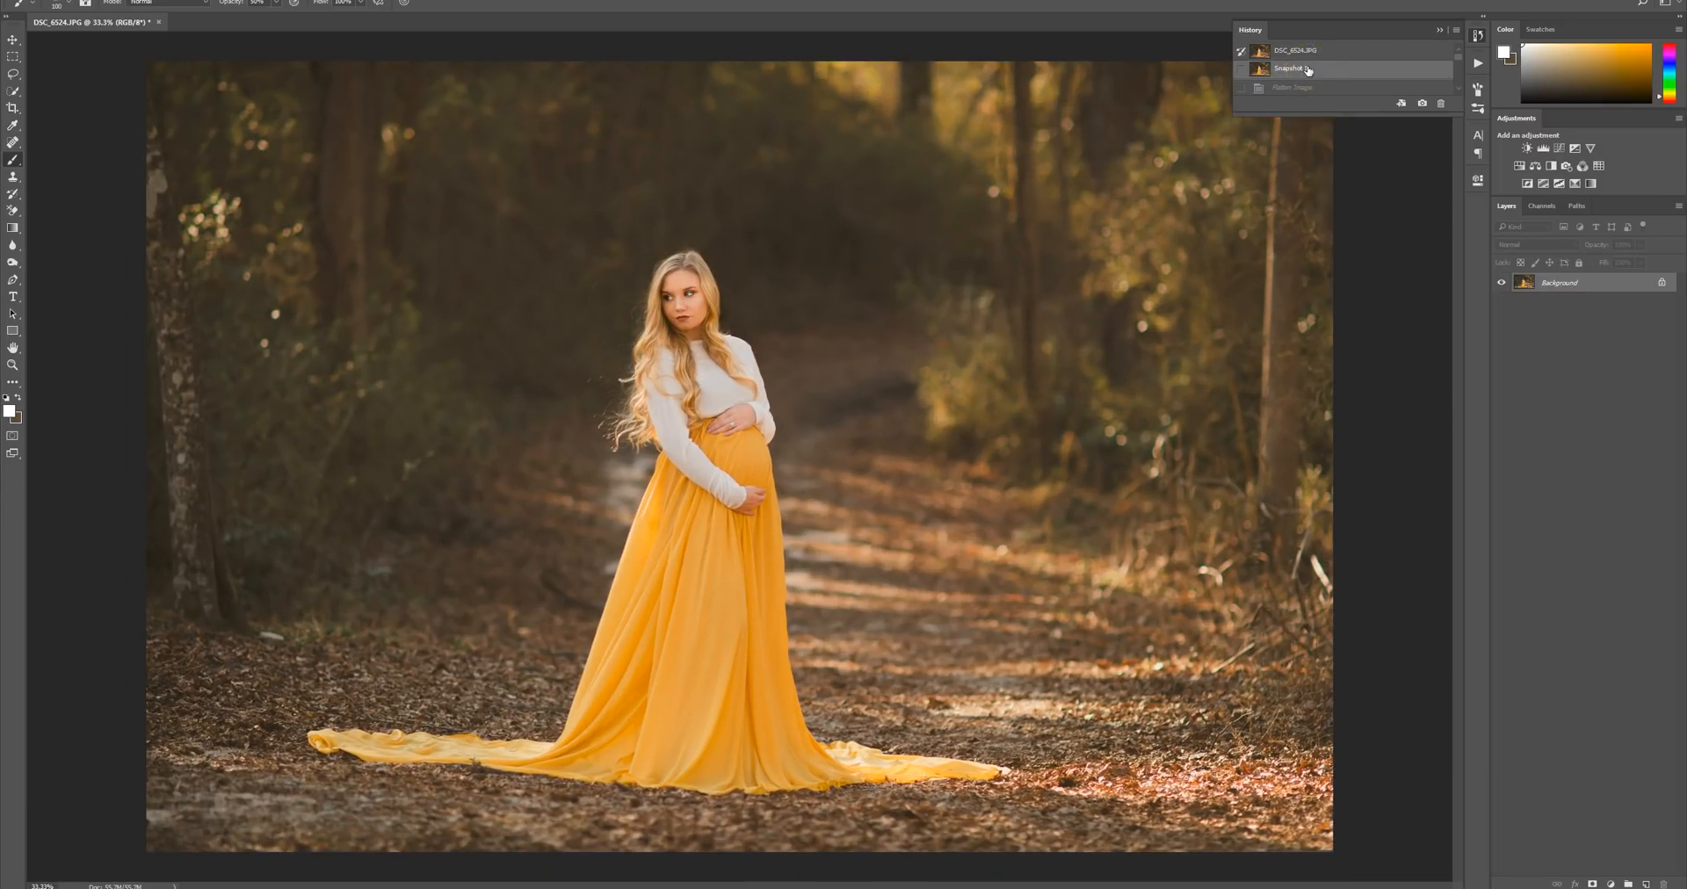
pyautogui.click(1311, 52)
pyautogui.click(1309, 68)
pyautogui.click(12, 40)
pyautogui.scroll(-2, 665, 239)
pyautogui.scroll(-1, 665, 239)
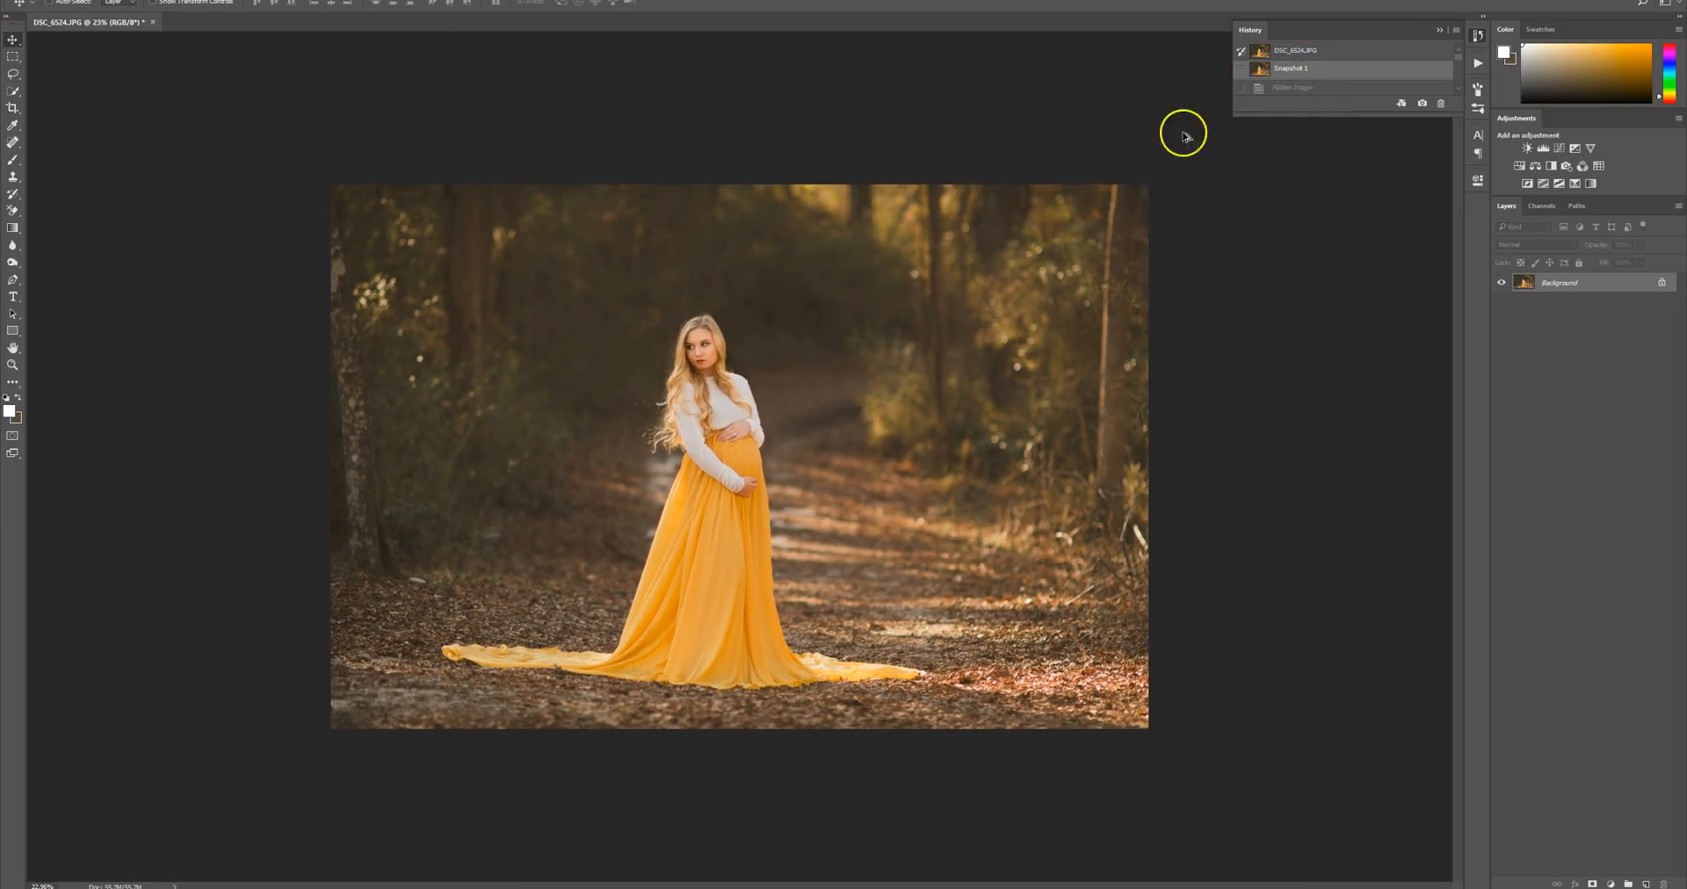
# Duplicate the Background layer and open the Liquify filter on the duplicate.
pyautogui.click(1479, 61)
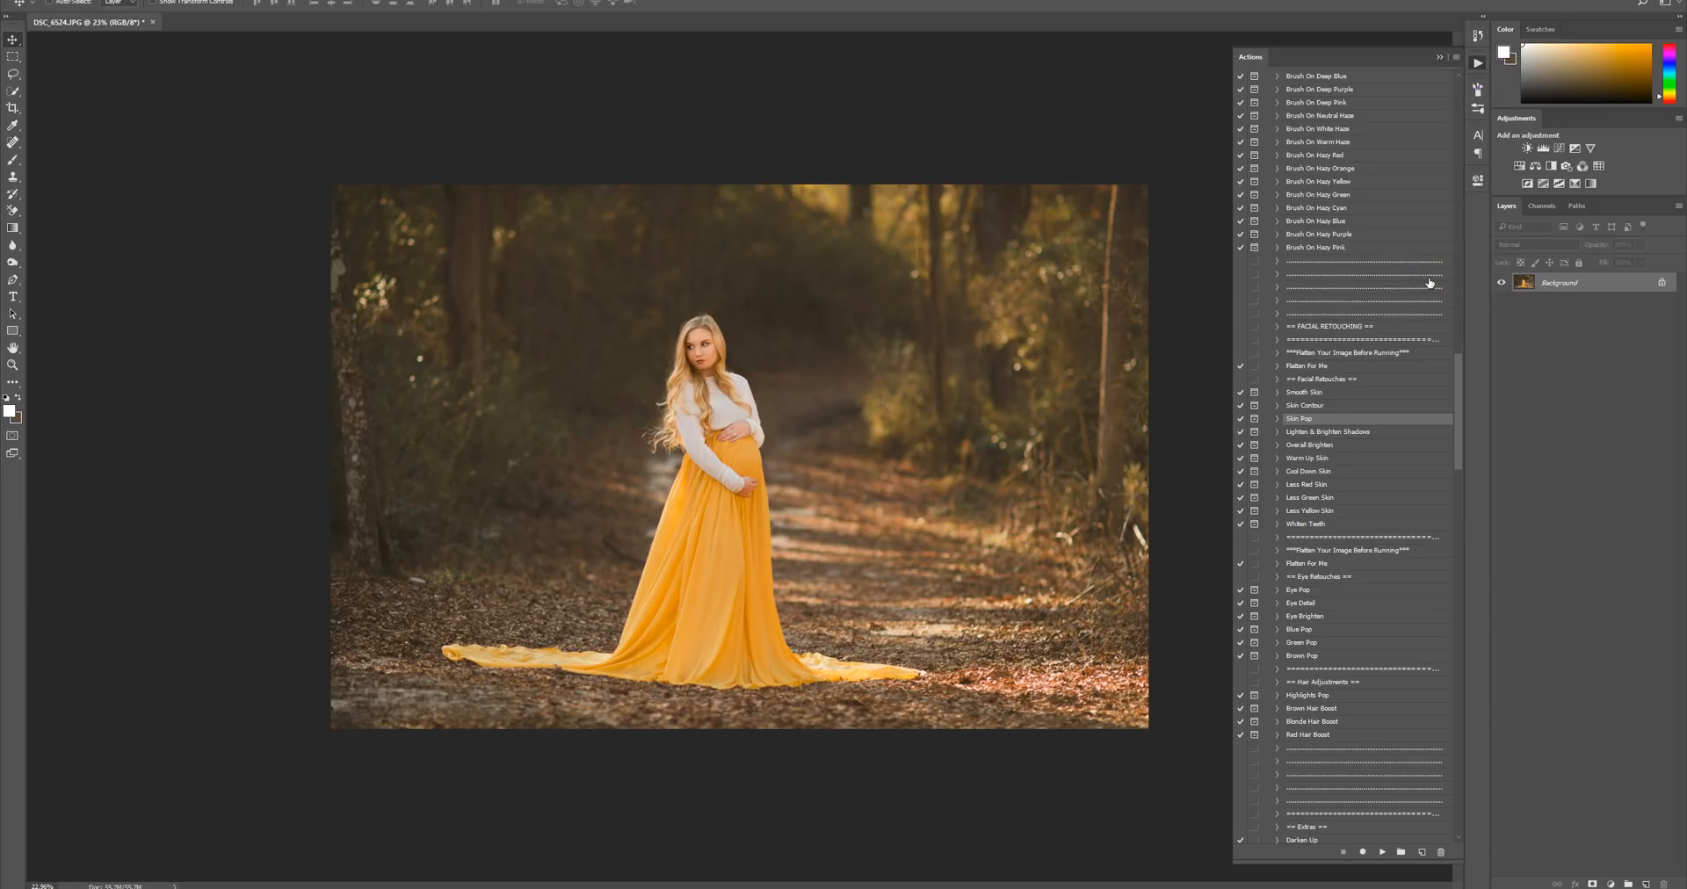
pyautogui.scroll(1, 754, 355)
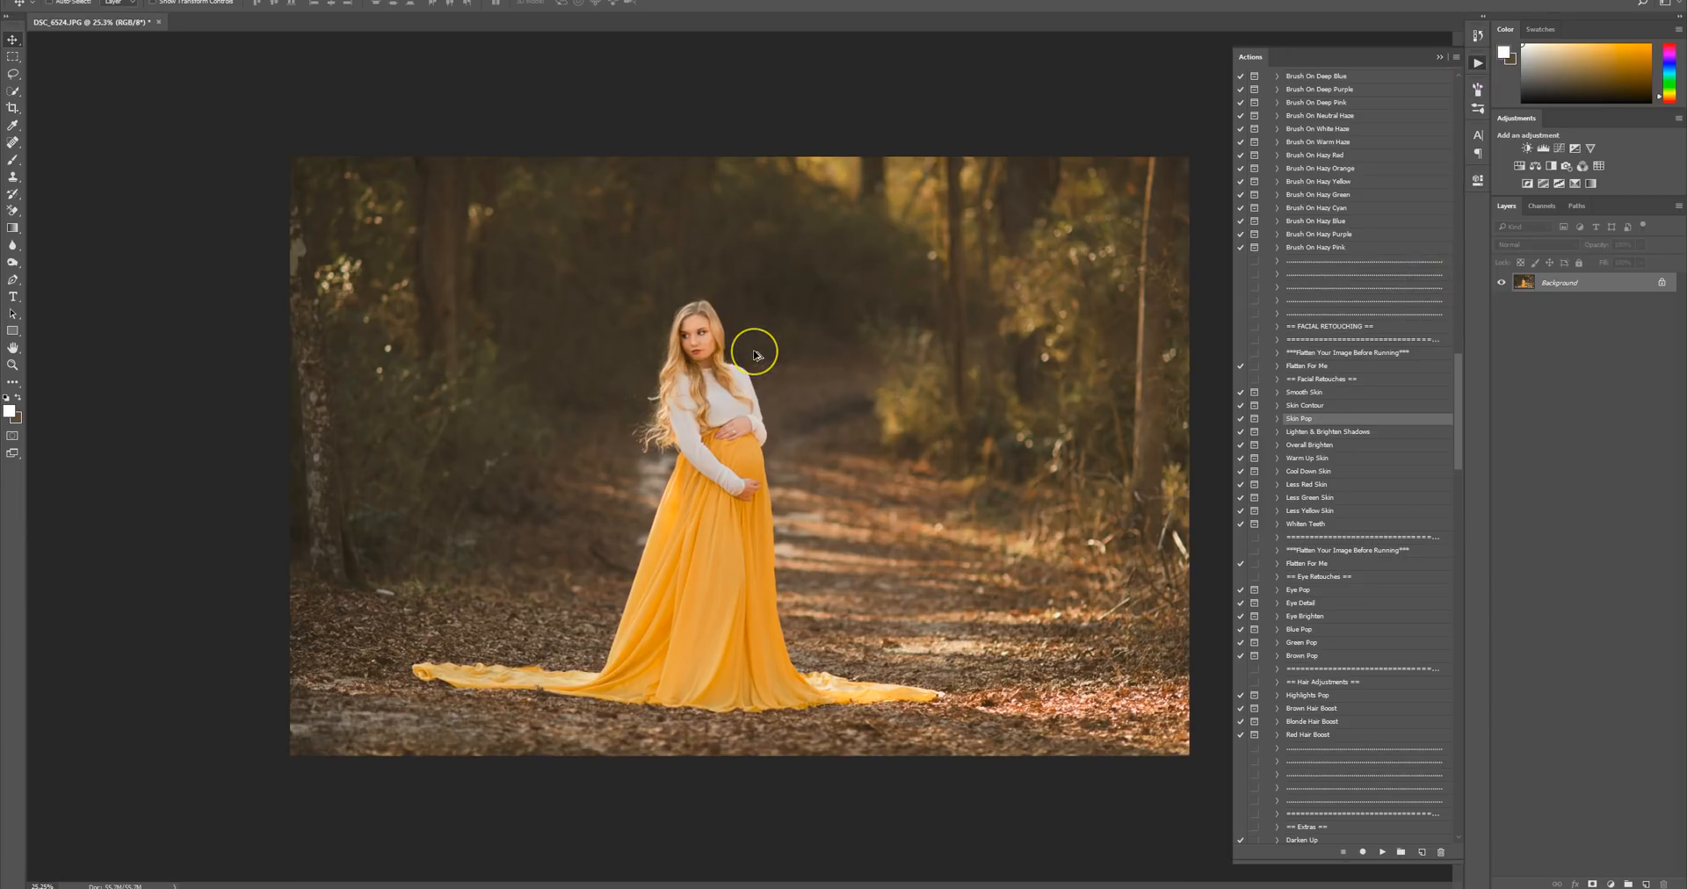
pyautogui.scroll(3, 755, 355)
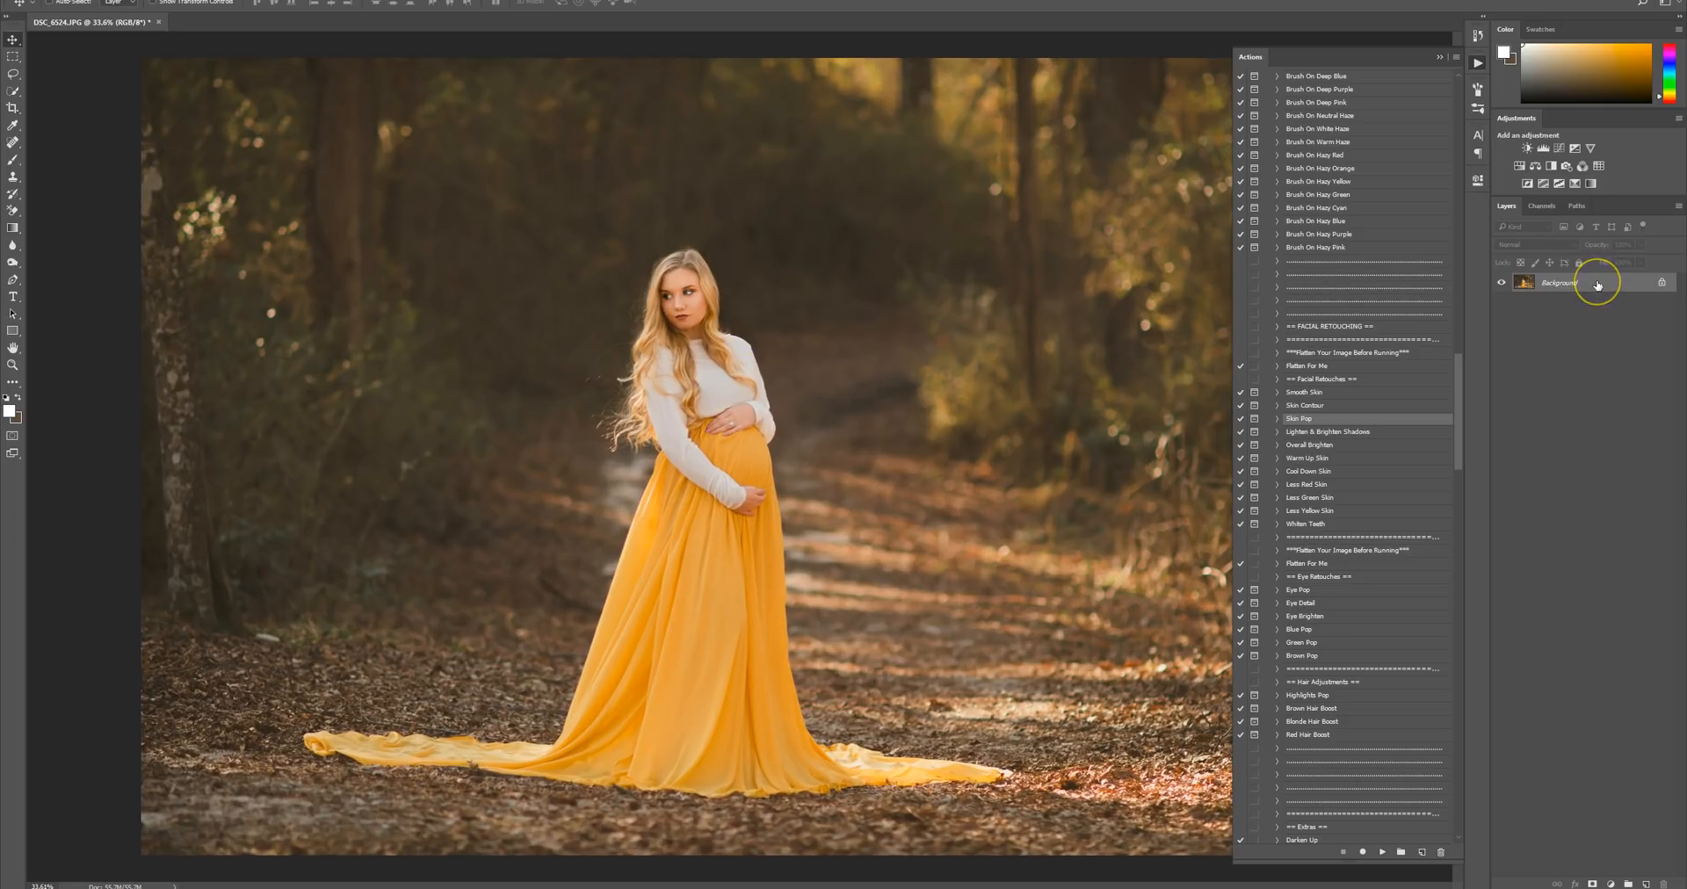
pyautogui.hotkey('ctrl', 'j')
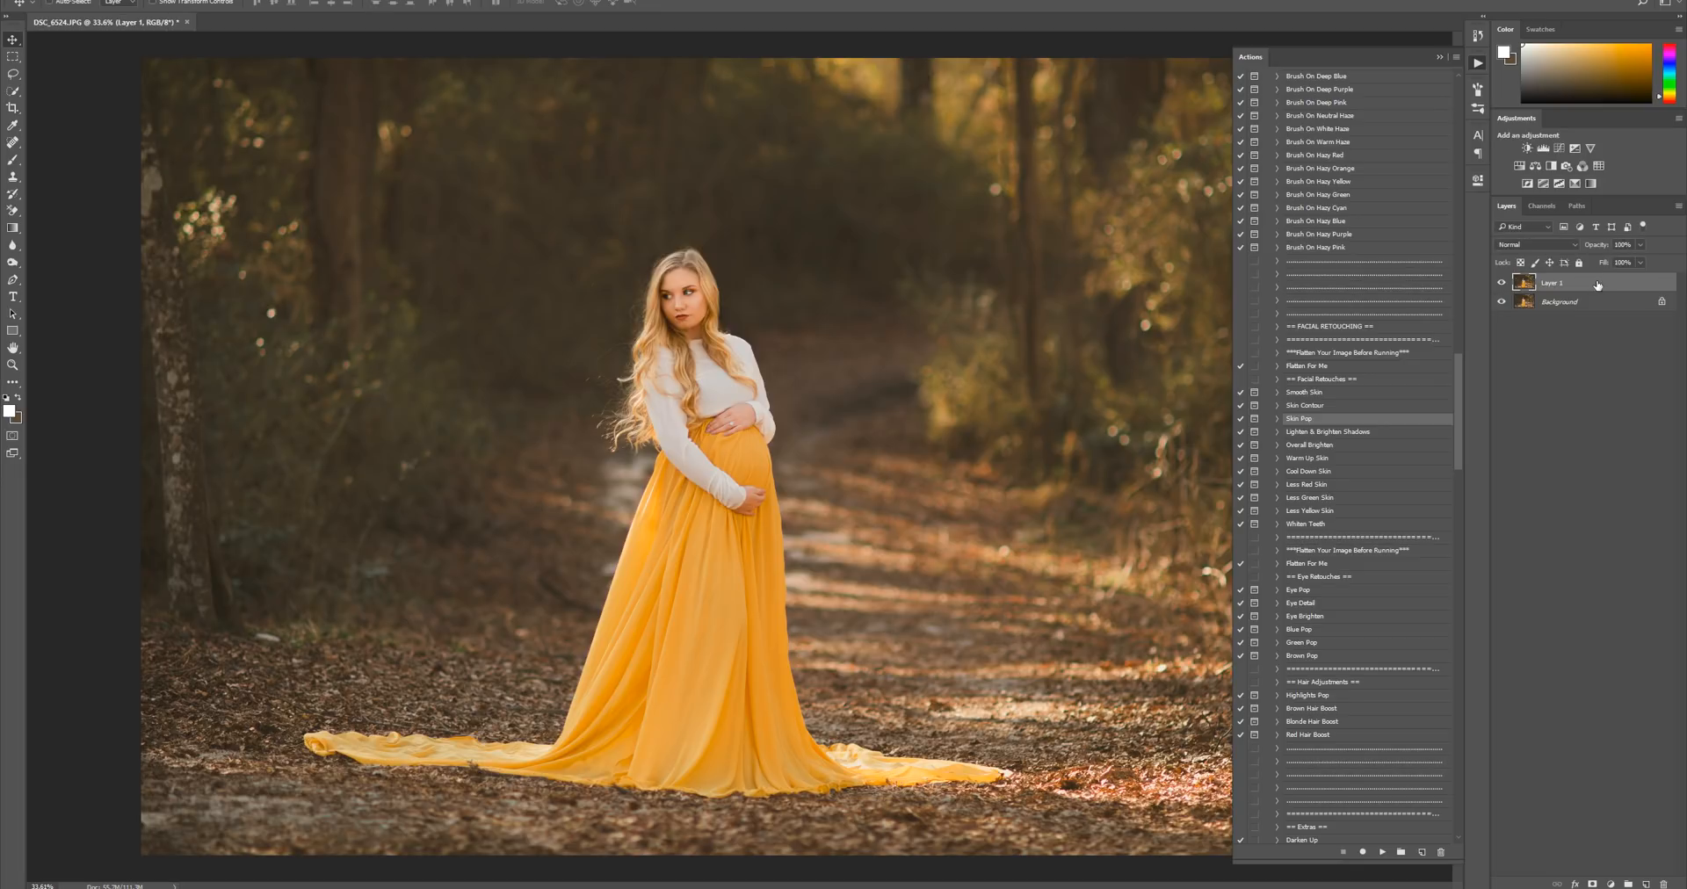
pyautogui.click(1441, 57)
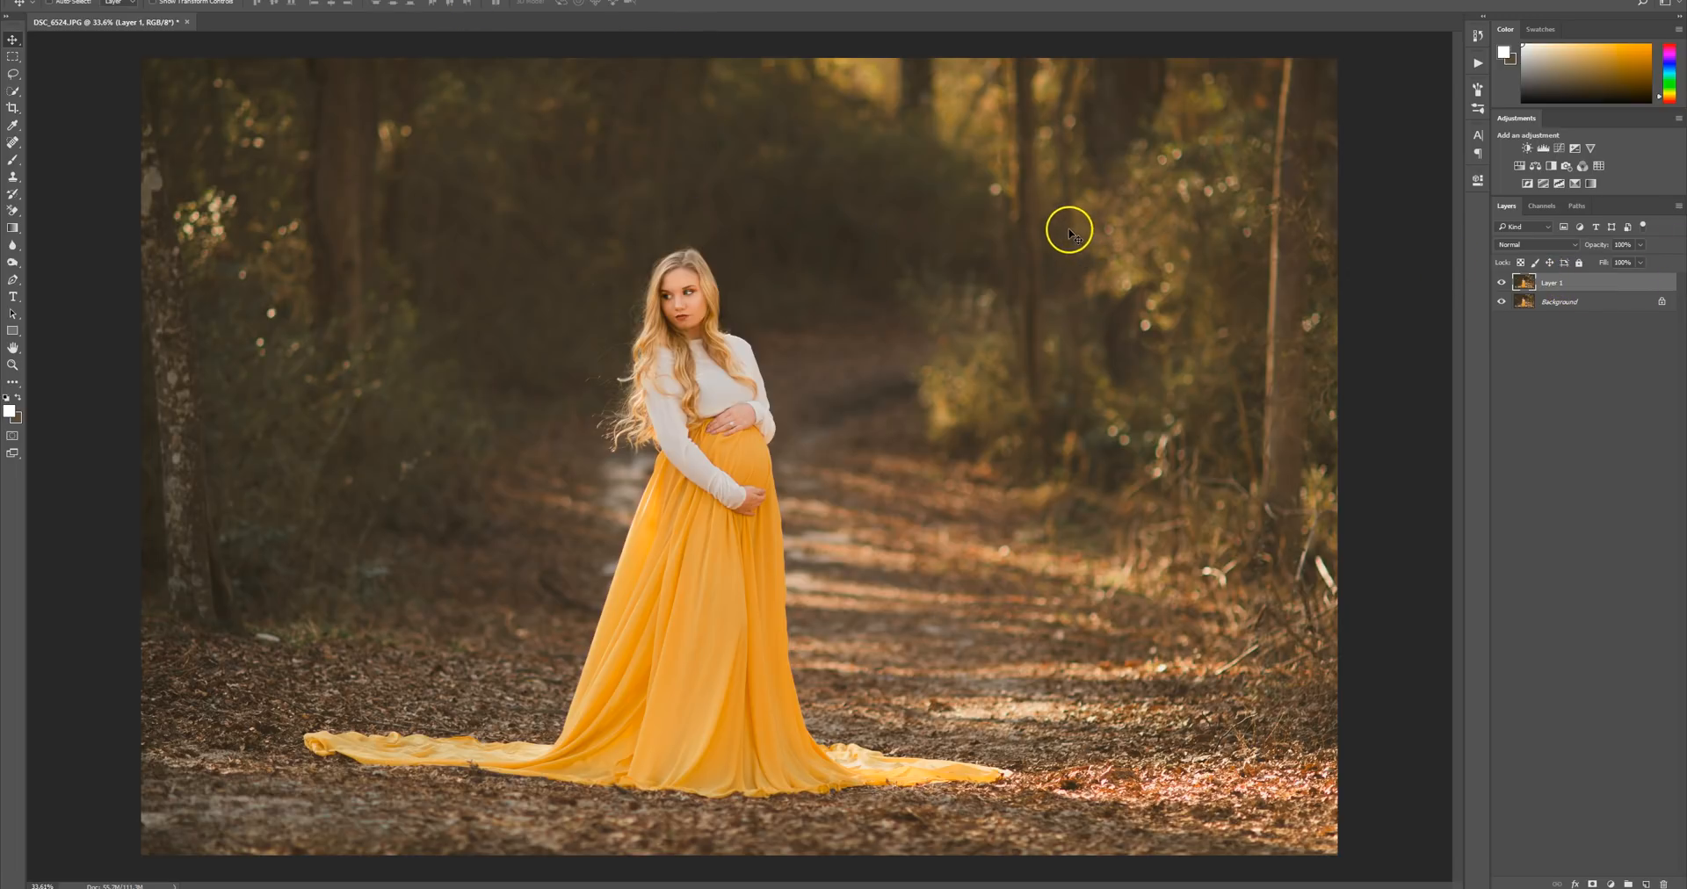
pyautogui.click(194, 0)
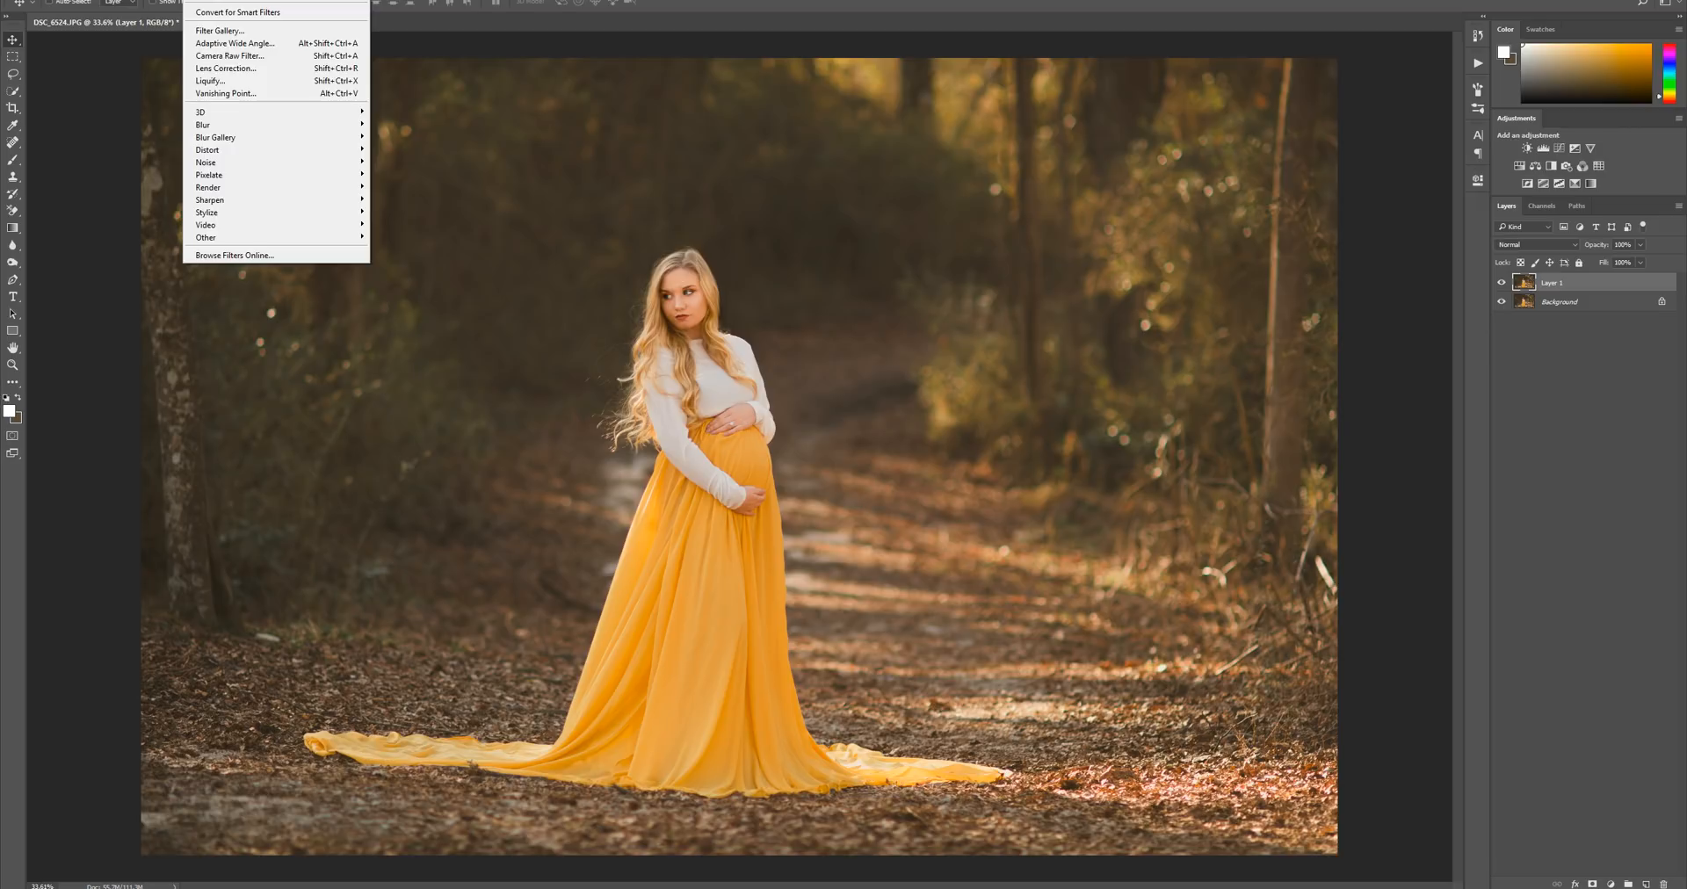
pyautogui.click(207, 80)
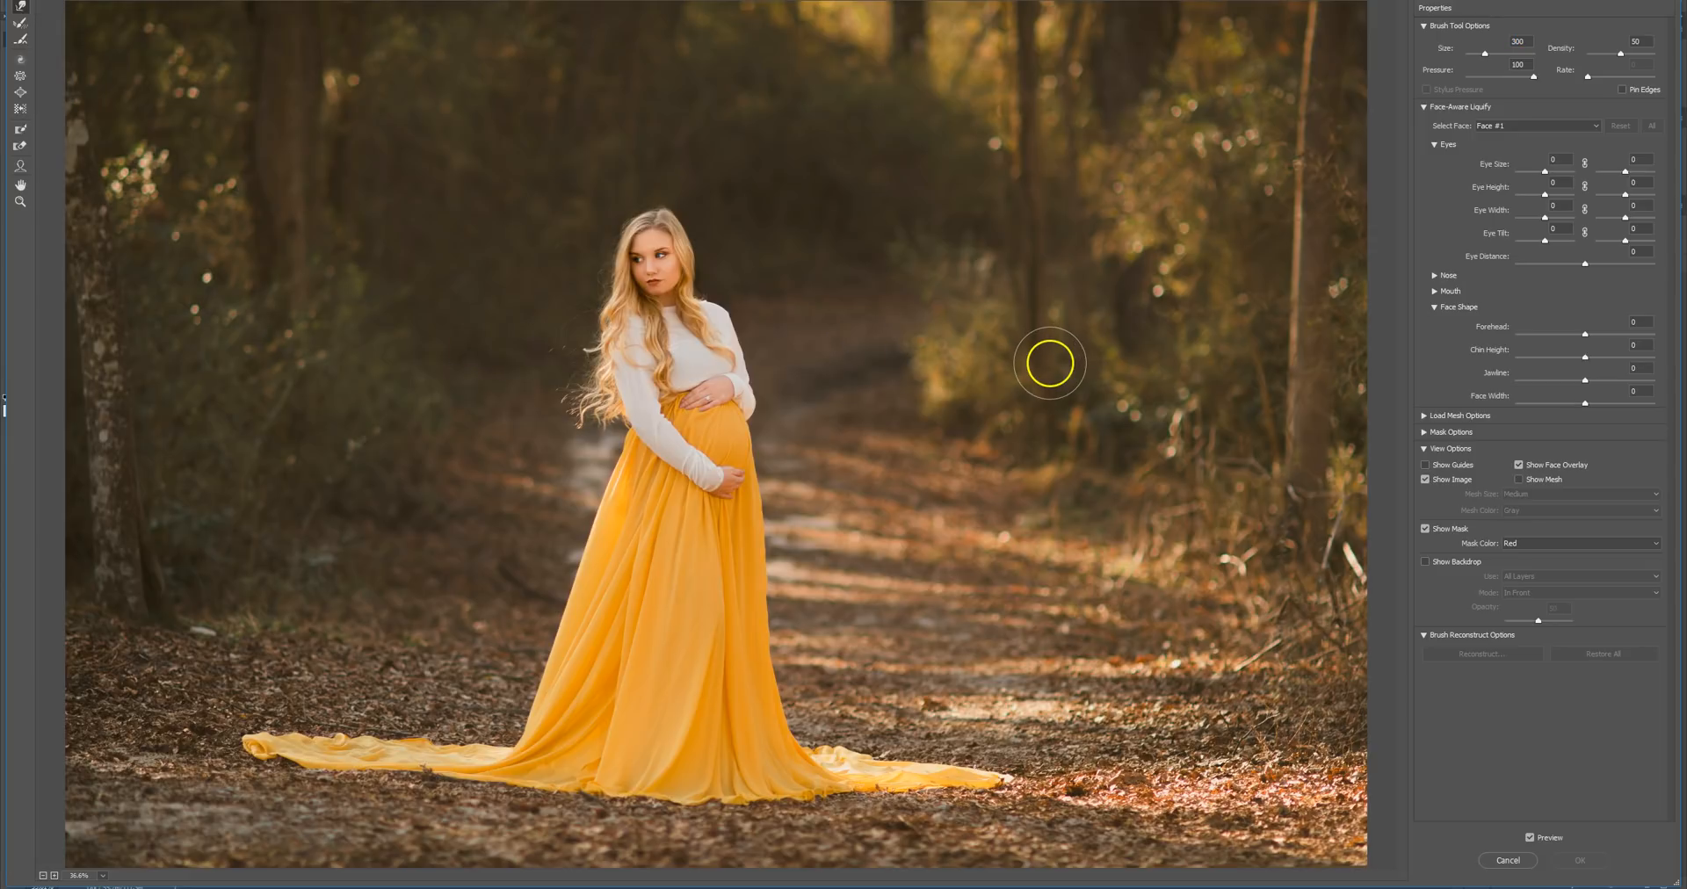
# Reshape the hair around the woman's head with the Forward Warp tool, using a small brush.
pyautogui.scroll(3, 654, 264)
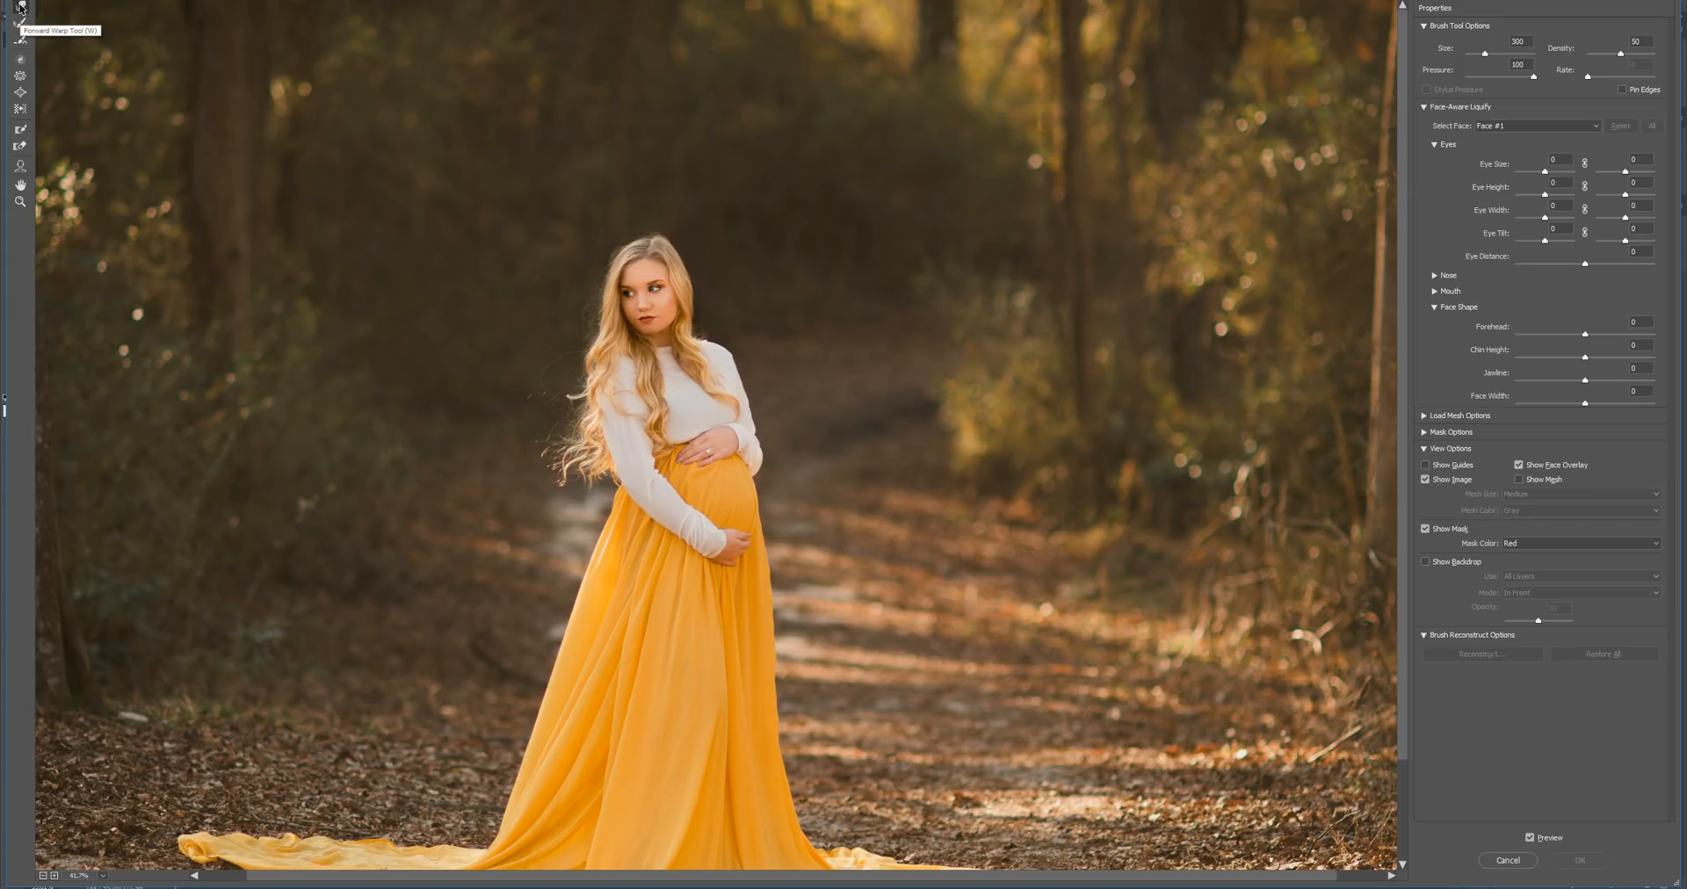
pyautogui.scroll(1, 595, 280)
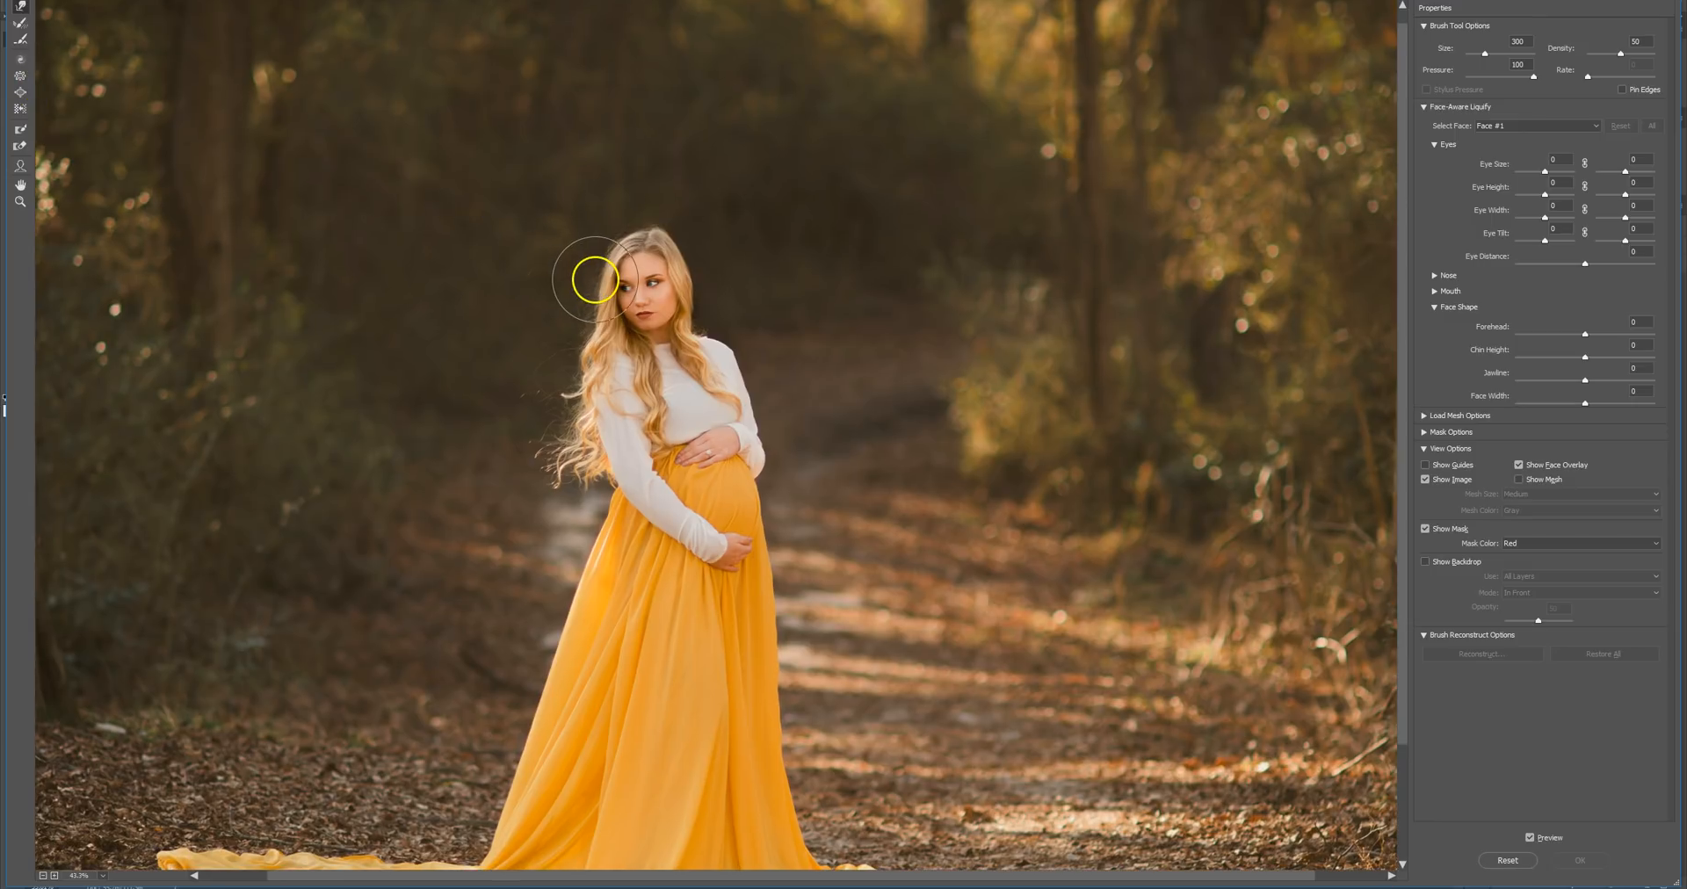
pyautogui.press('[')
pyautogui.press('[')
pyautogui.press('[')
pyautogui.press('[')
pyautogui.press('[')
pyautogui.press('[')
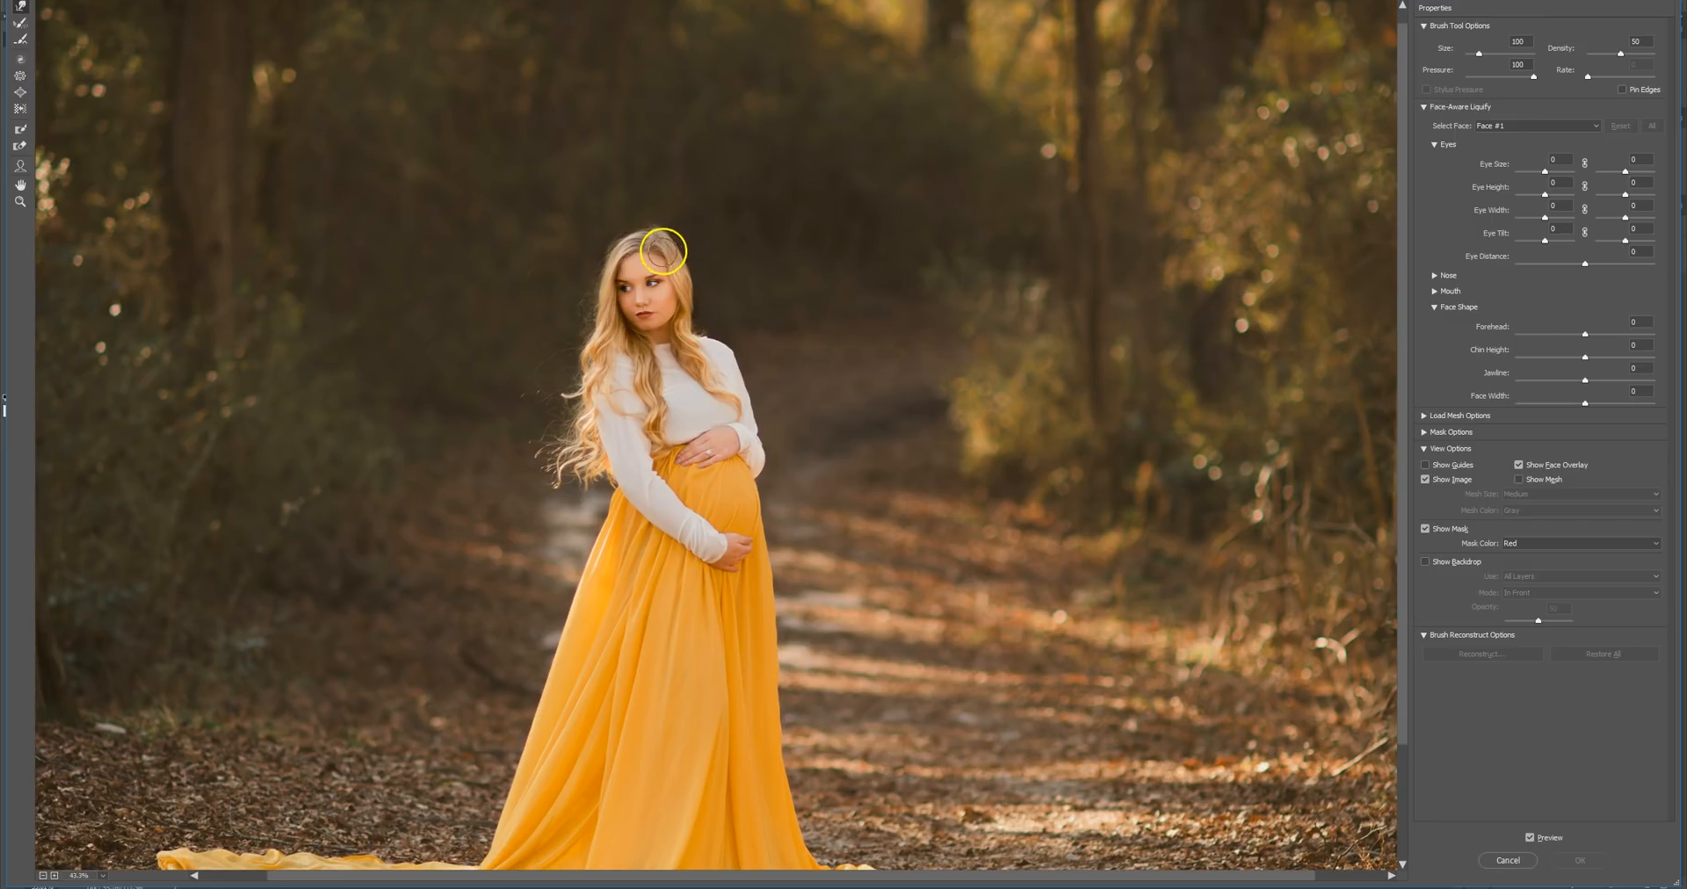
pyautogui.press(']')
pyautogui.moveTo(697, 283); pyautogui.dragTo(697, 298)
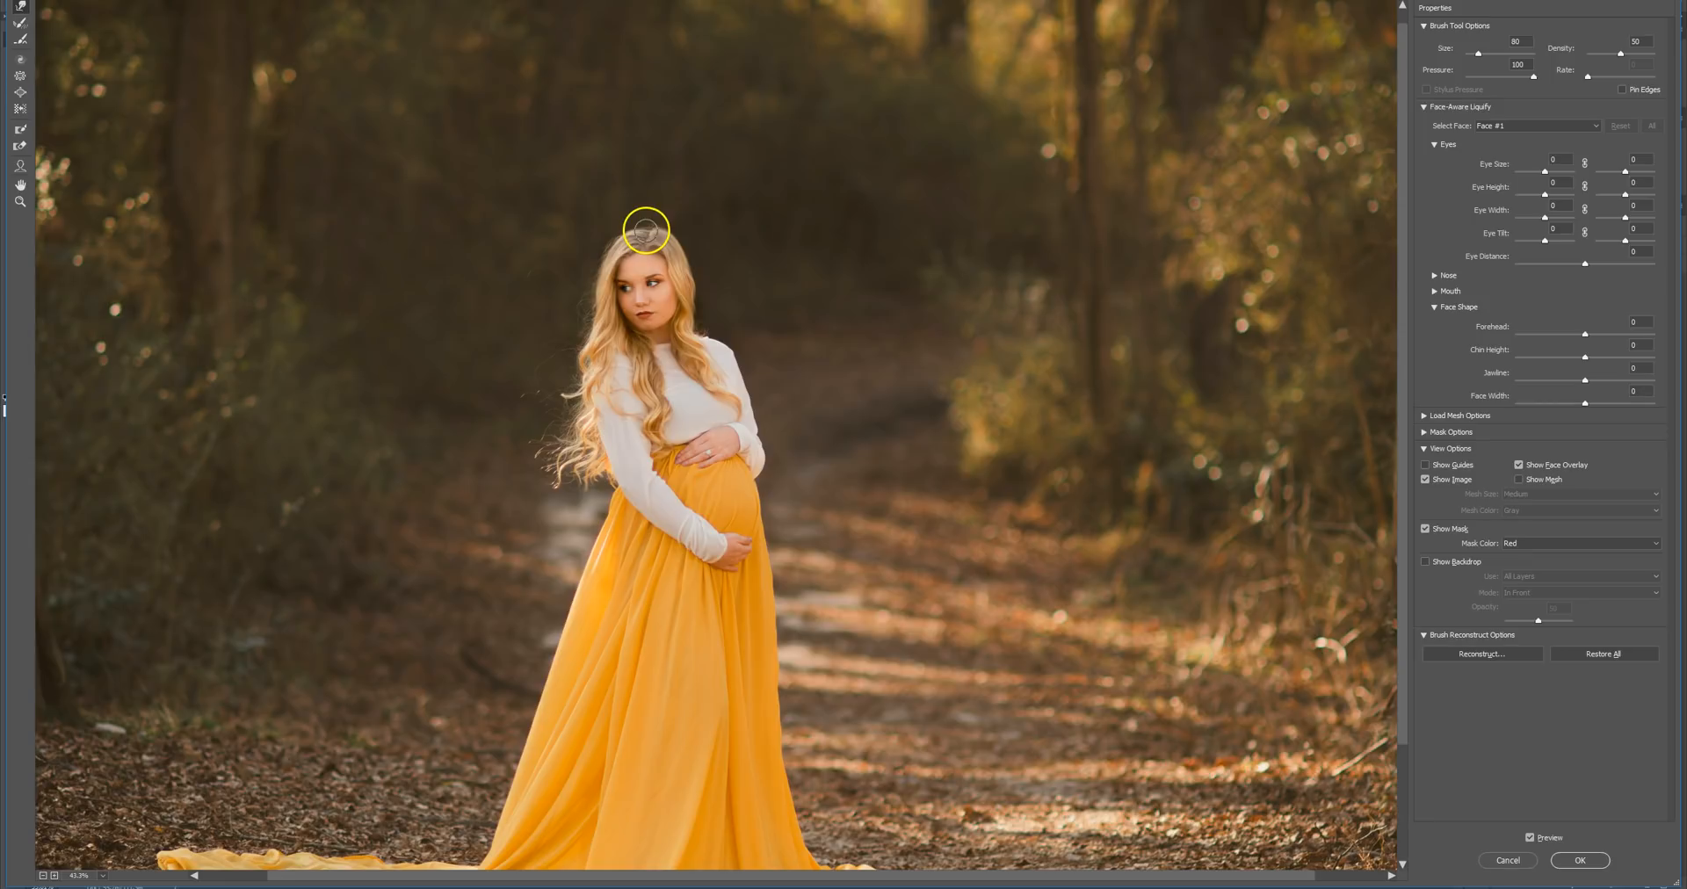
# Set the Forward Warp brush size to 200 and reshape the long hair beside the woman's face and shoulder.
pyautogui.press(']')
pyautogui.press(']')
pyautogui.press(']')
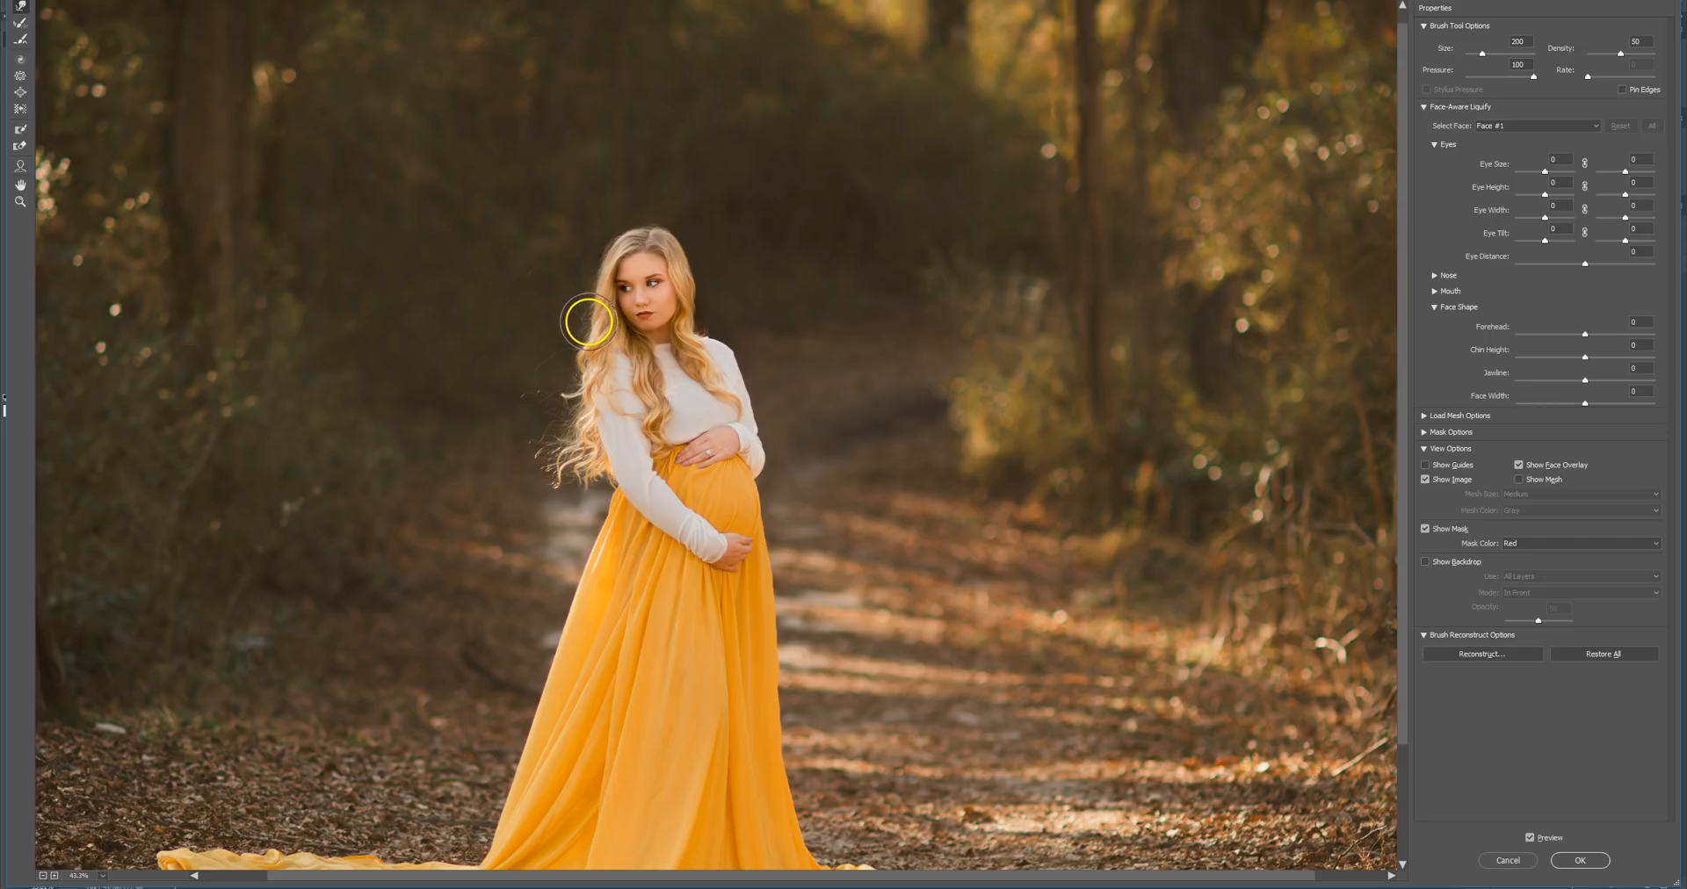
pyautogui.moveTo(578, 392)
pyautogui.mouseDown()
pyautogui.moveTo(581, 465)
pyautogui.moveTo(556, 454)
pyautogui.moveTo(576, 384)
pyautogui.moveTo(583, 414)
pyautogui.moveTo(603, 260)
pyautogui.mouseUp()
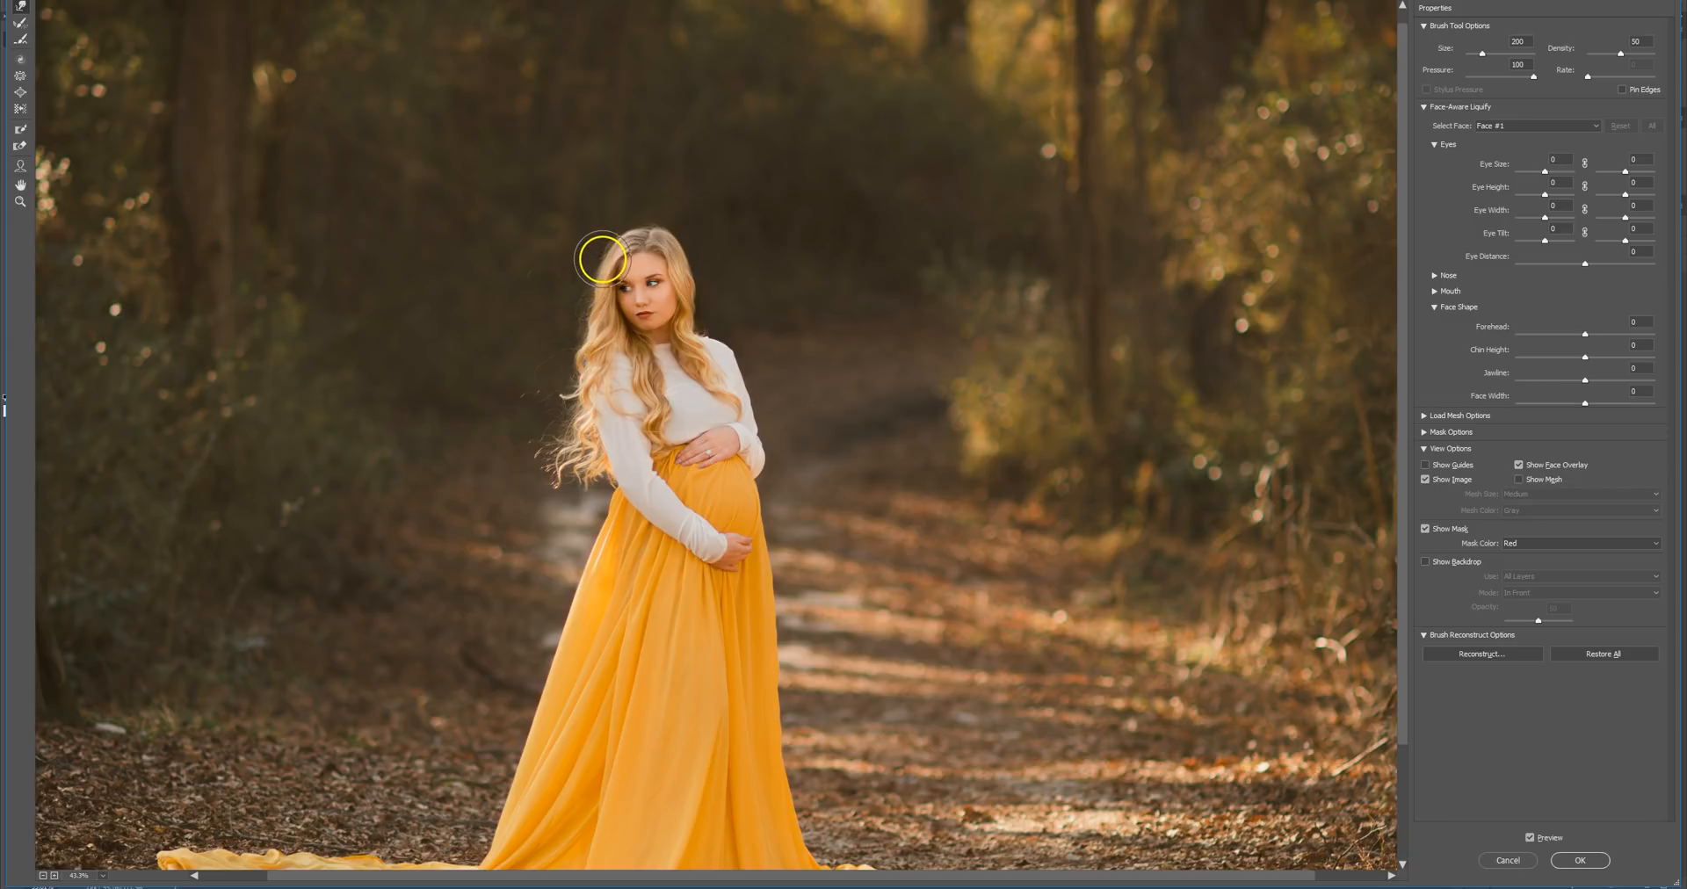
# Compare the whole photo before and after the hair reshaping with the Liquify preview, and apply the filter.
pyautogui.hotkey('ctrl', '-')
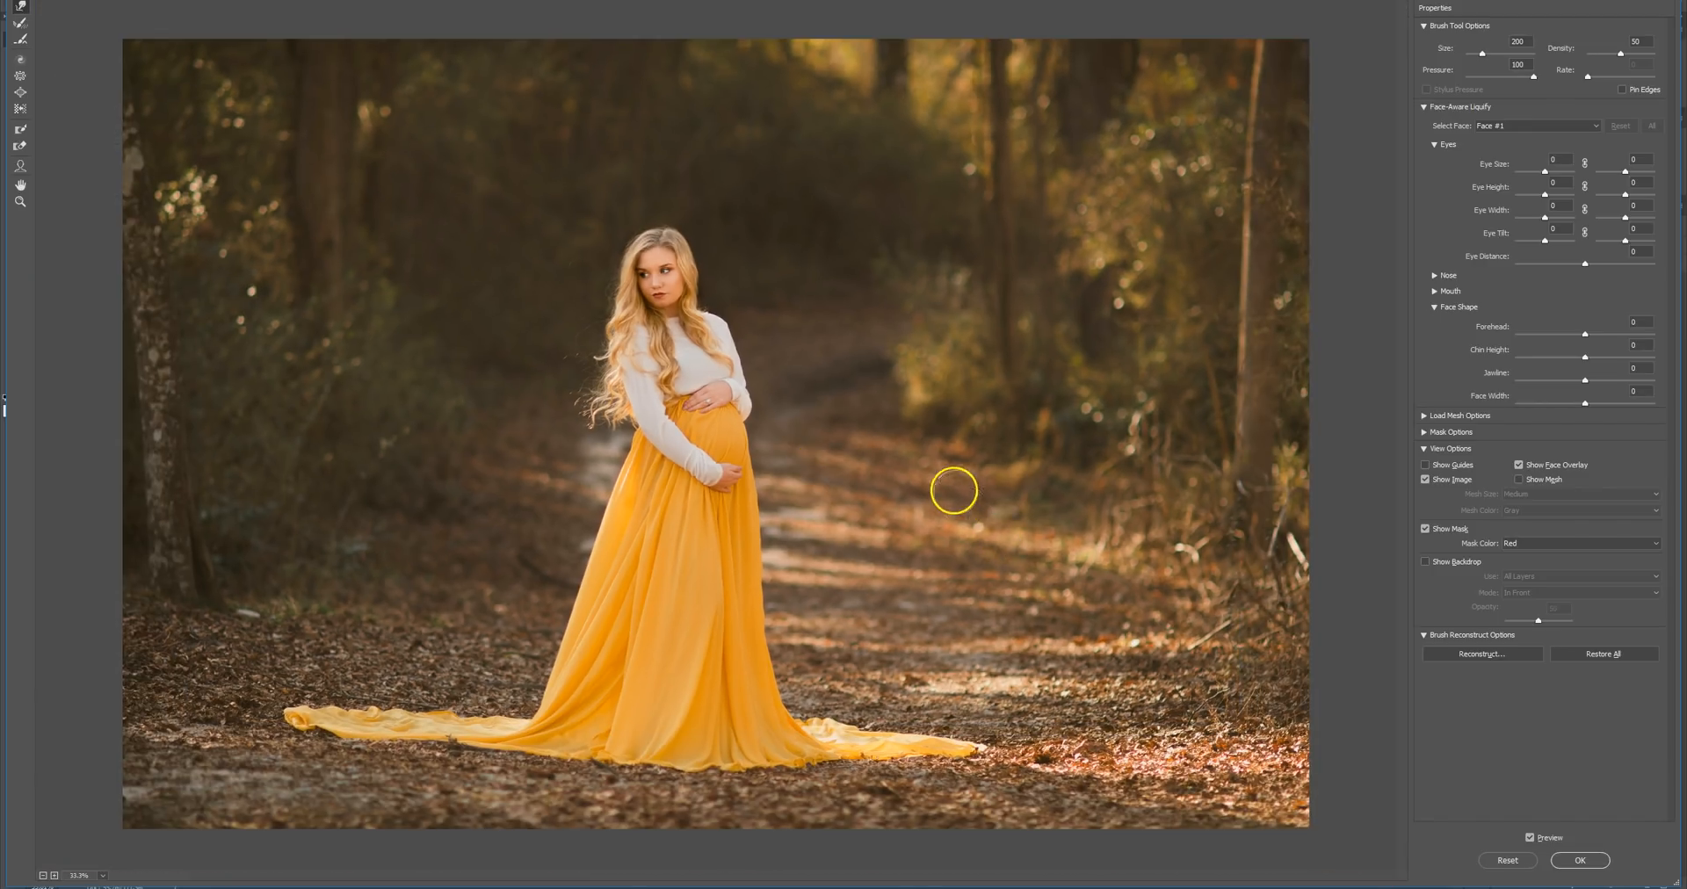
pyautogui.click(1531, 839)
pyautogui.click(1533, 841)
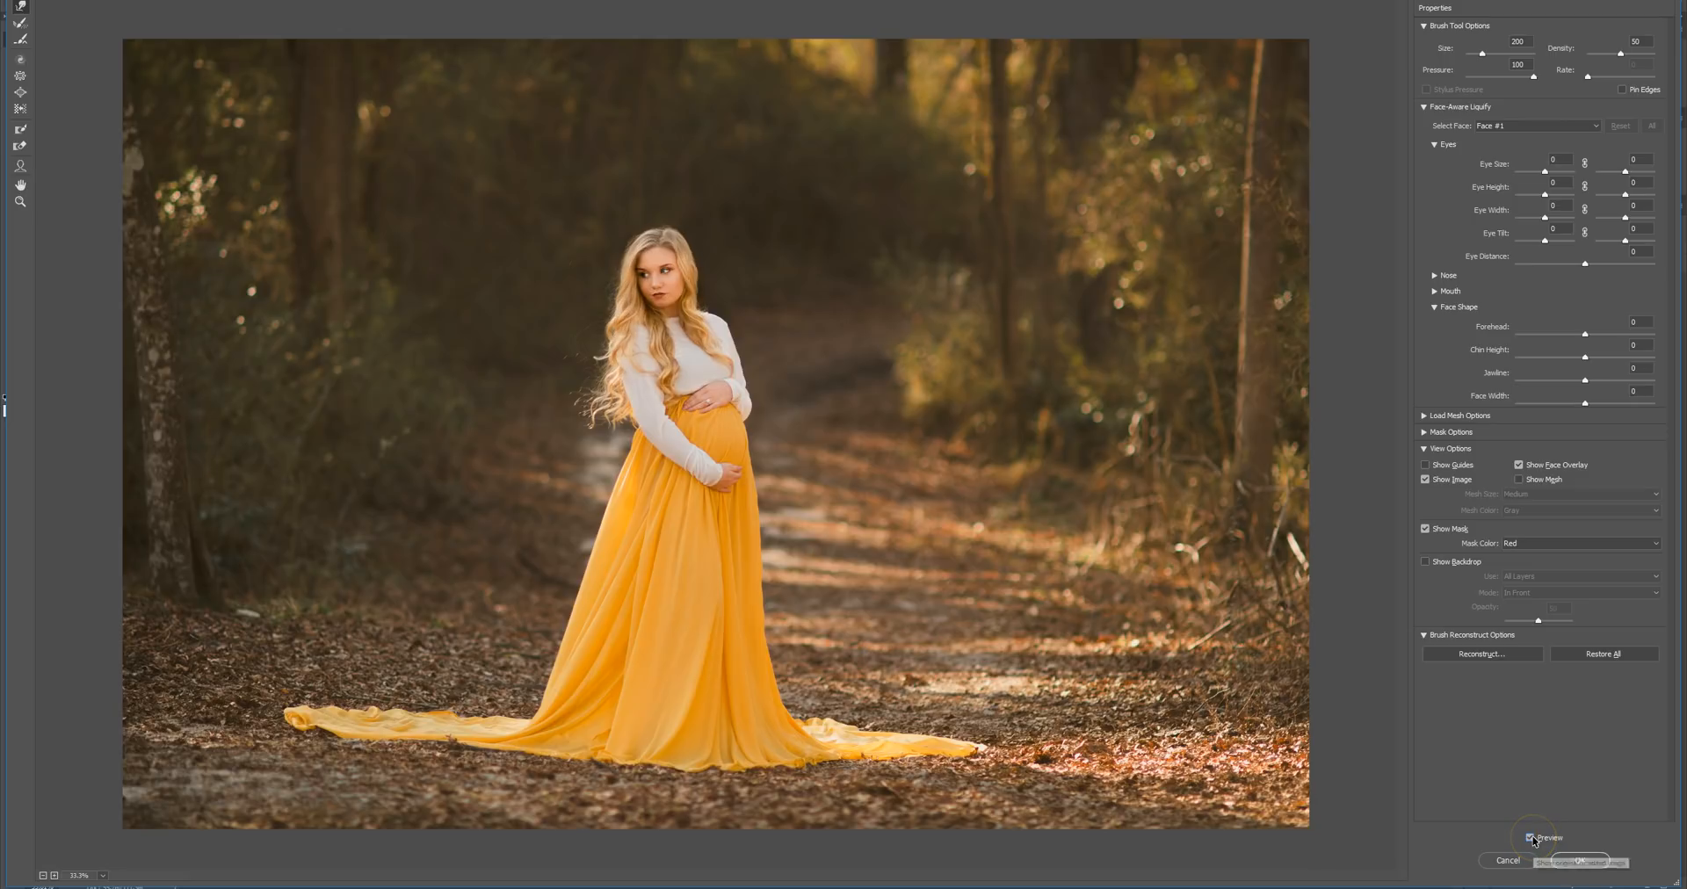
pyautogui.click(1533, 840)
pyautogui.click(1533, 840)
pyautogui.click(1533, 840)
pyautogui.click(1532, 840)
pyautogui.click(1579, 860)
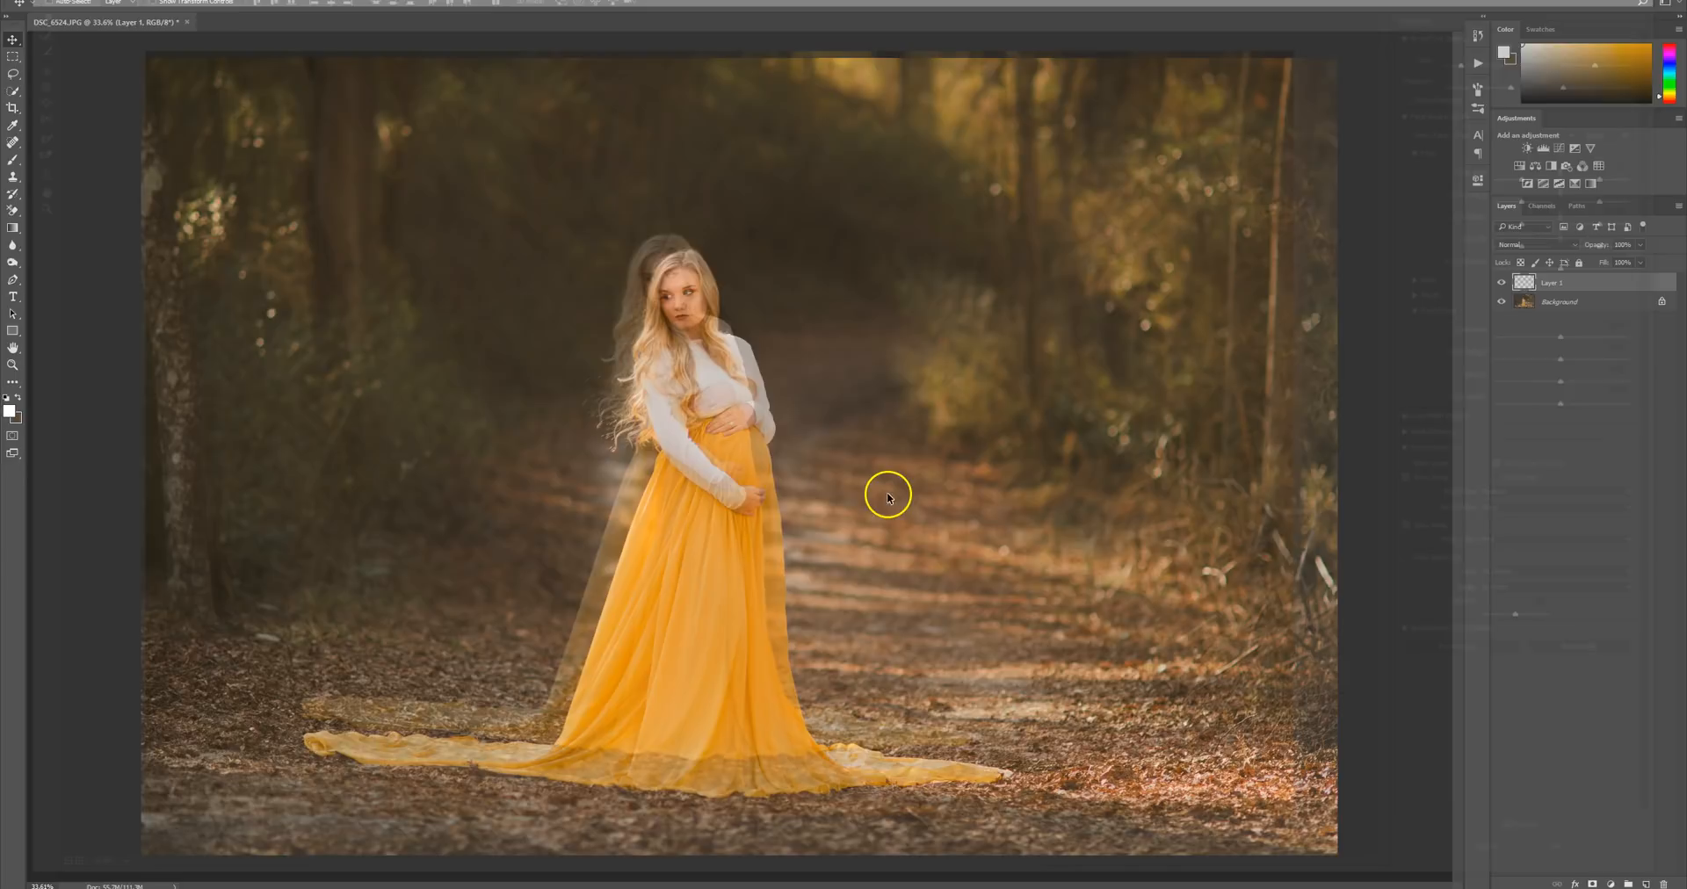
# Check Layer 1 against the Background by toggling its visibility, and merge the visible layers.
pyautogui.click(1590, 302)
pyautogui.rightClick(1590, 304)
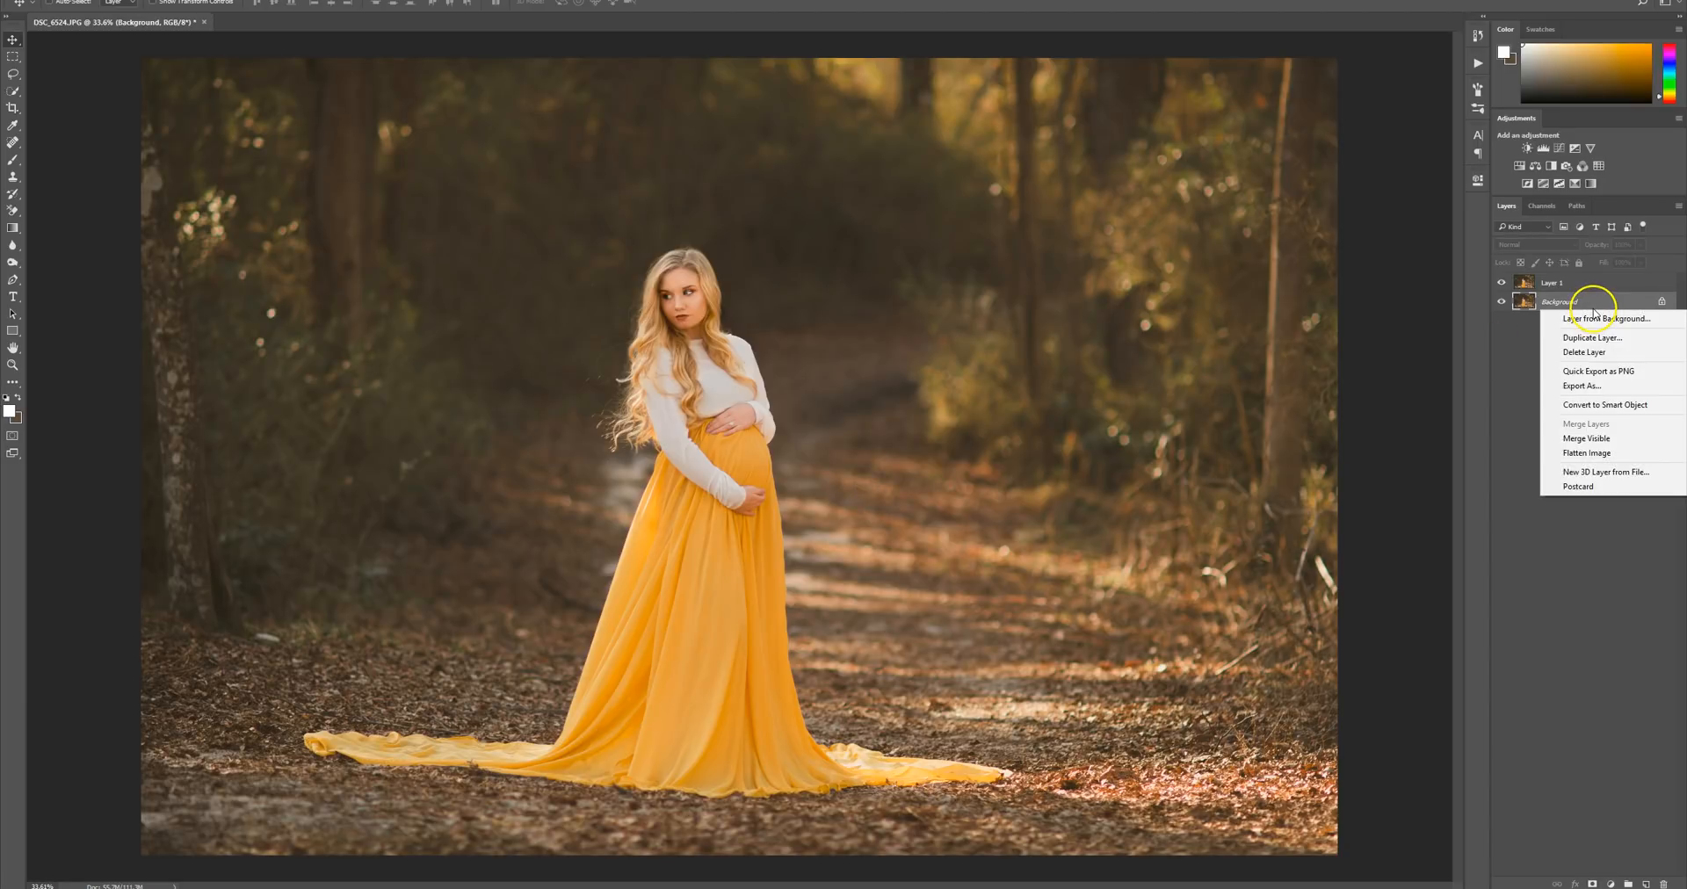
pyautogui.click(1617, 525)
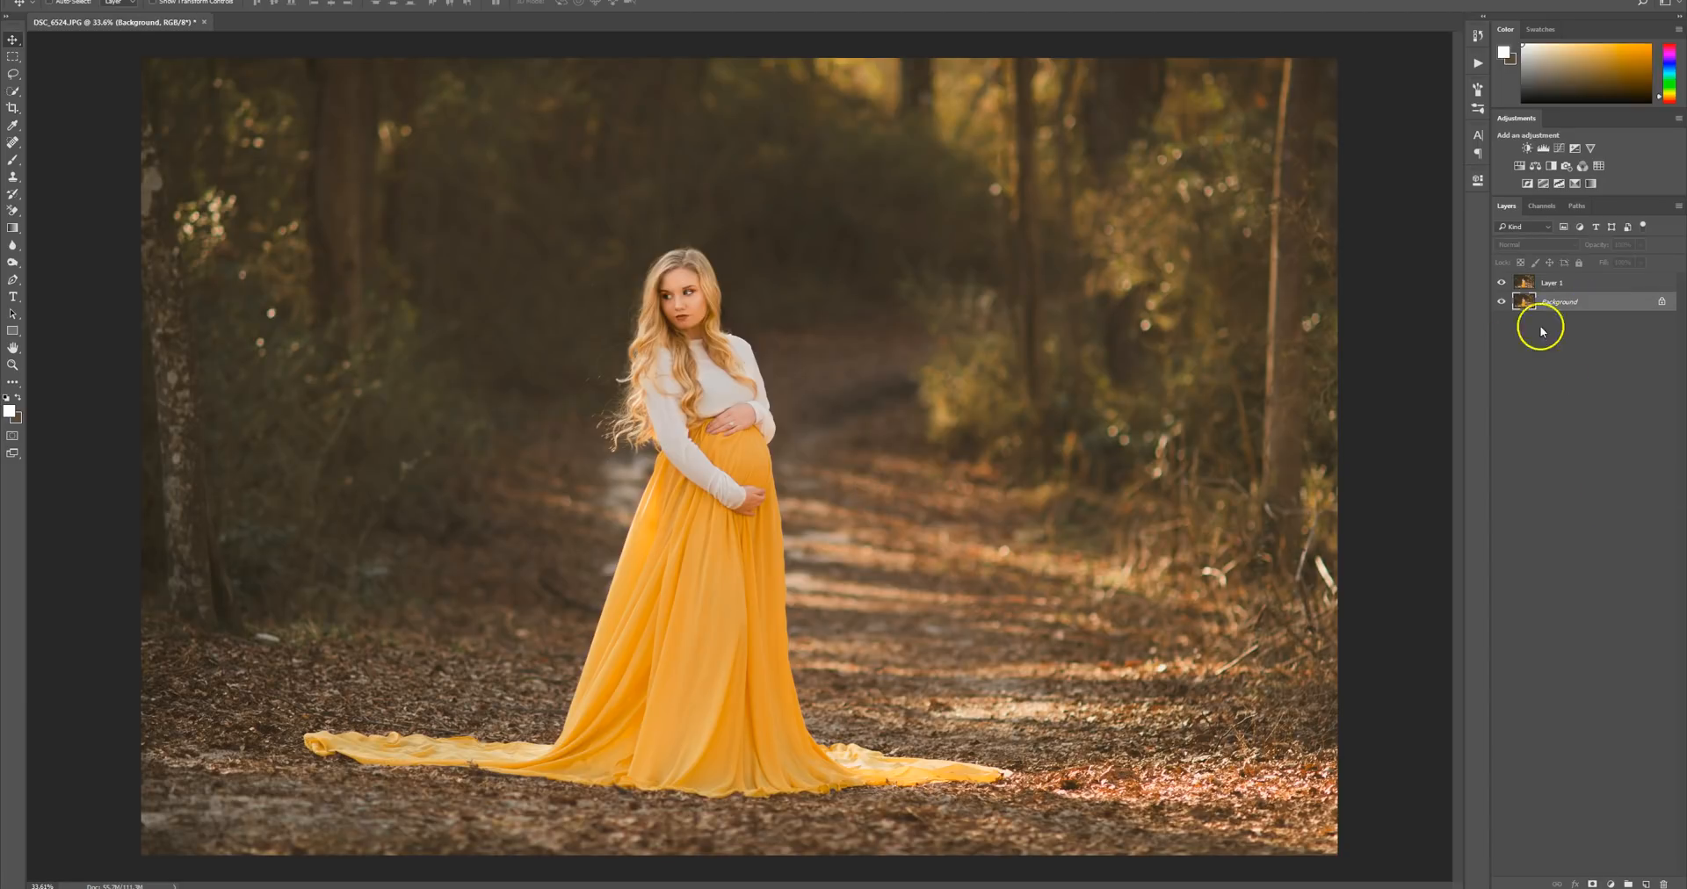
pyautogui.click(1501, 282)
pyautogui.click(1502, 282)
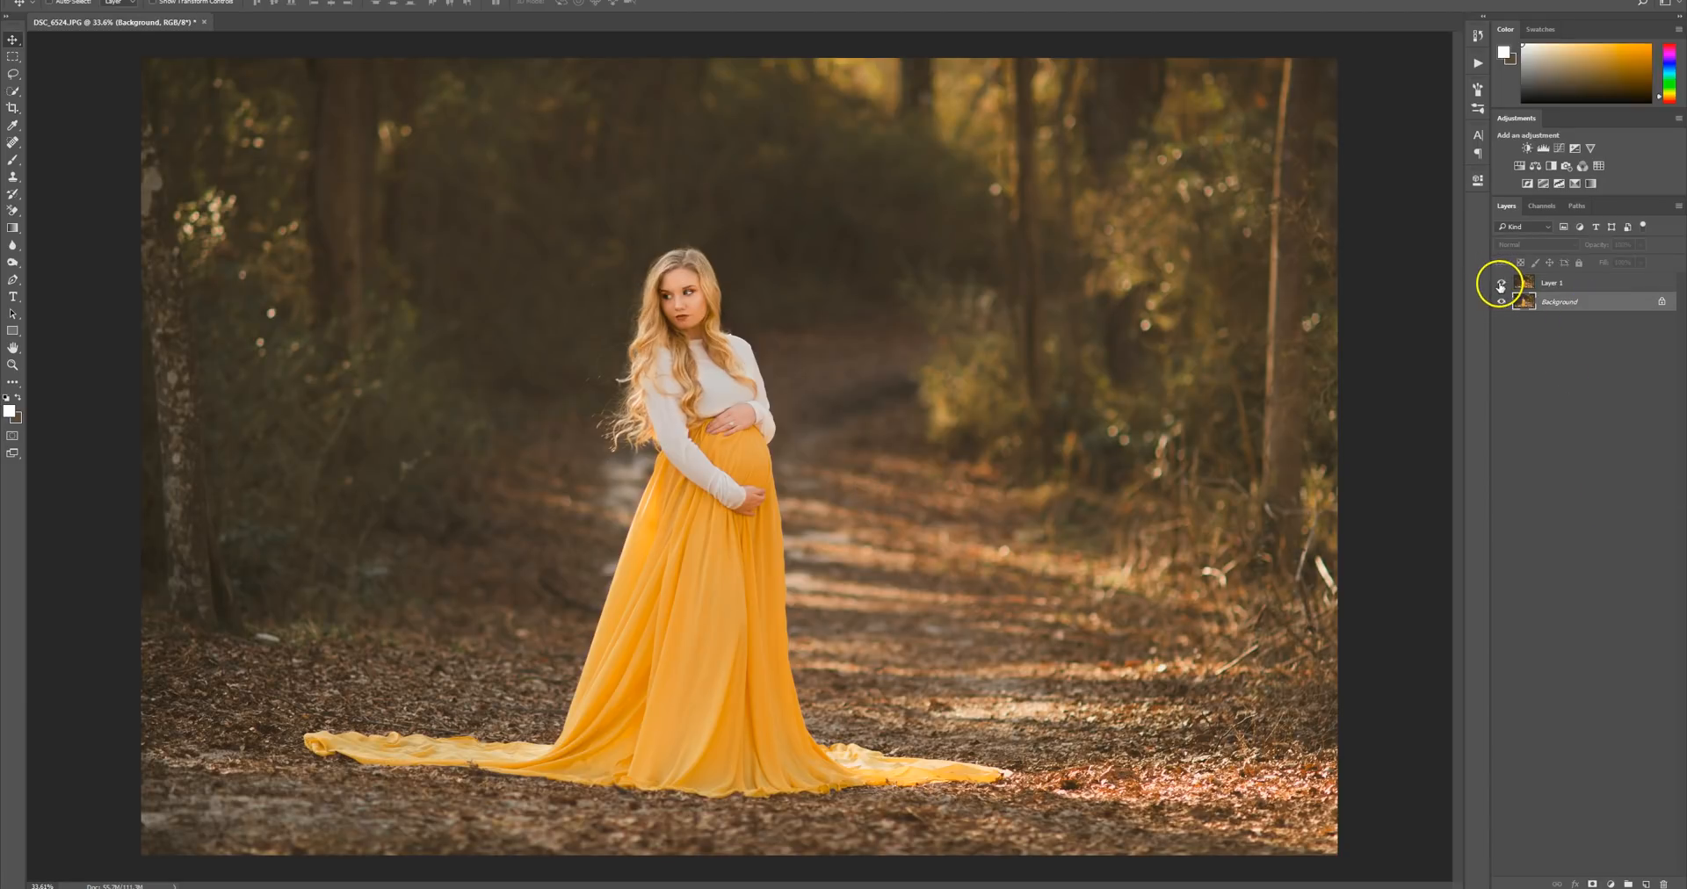
pyautogui.rightClick(1600, 304)
pyautogui.click(1587, 439)
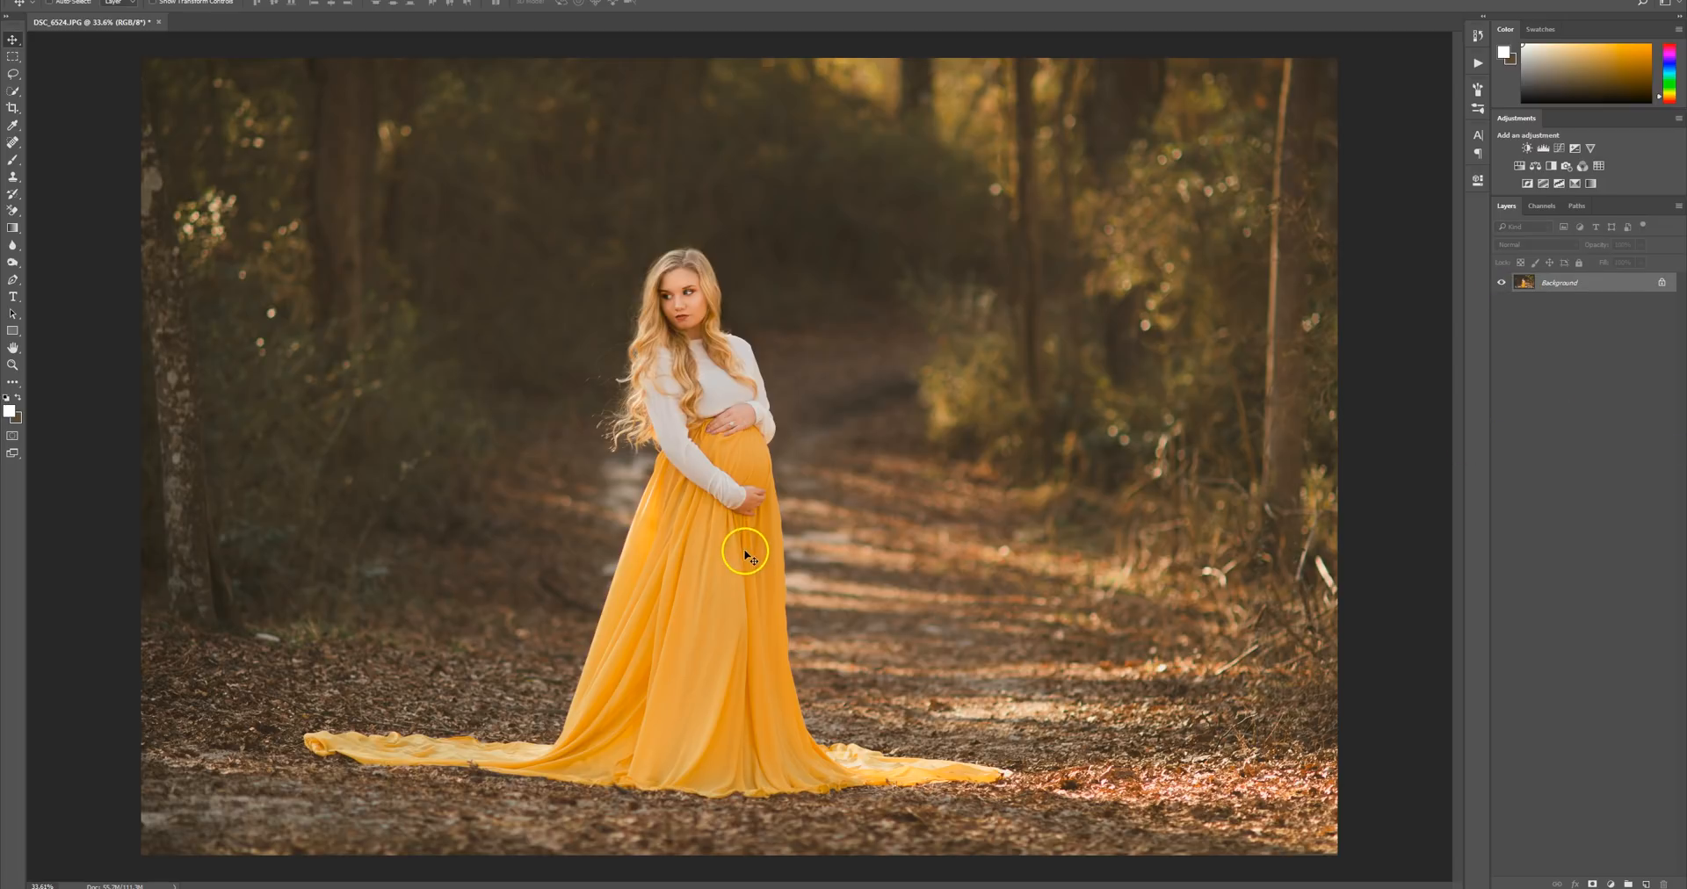
# Run the "Blur the Background (A Lot)" action on the merged photo and continue past its brush instructions.
pyautogui.scroll(-1, 747, 528)
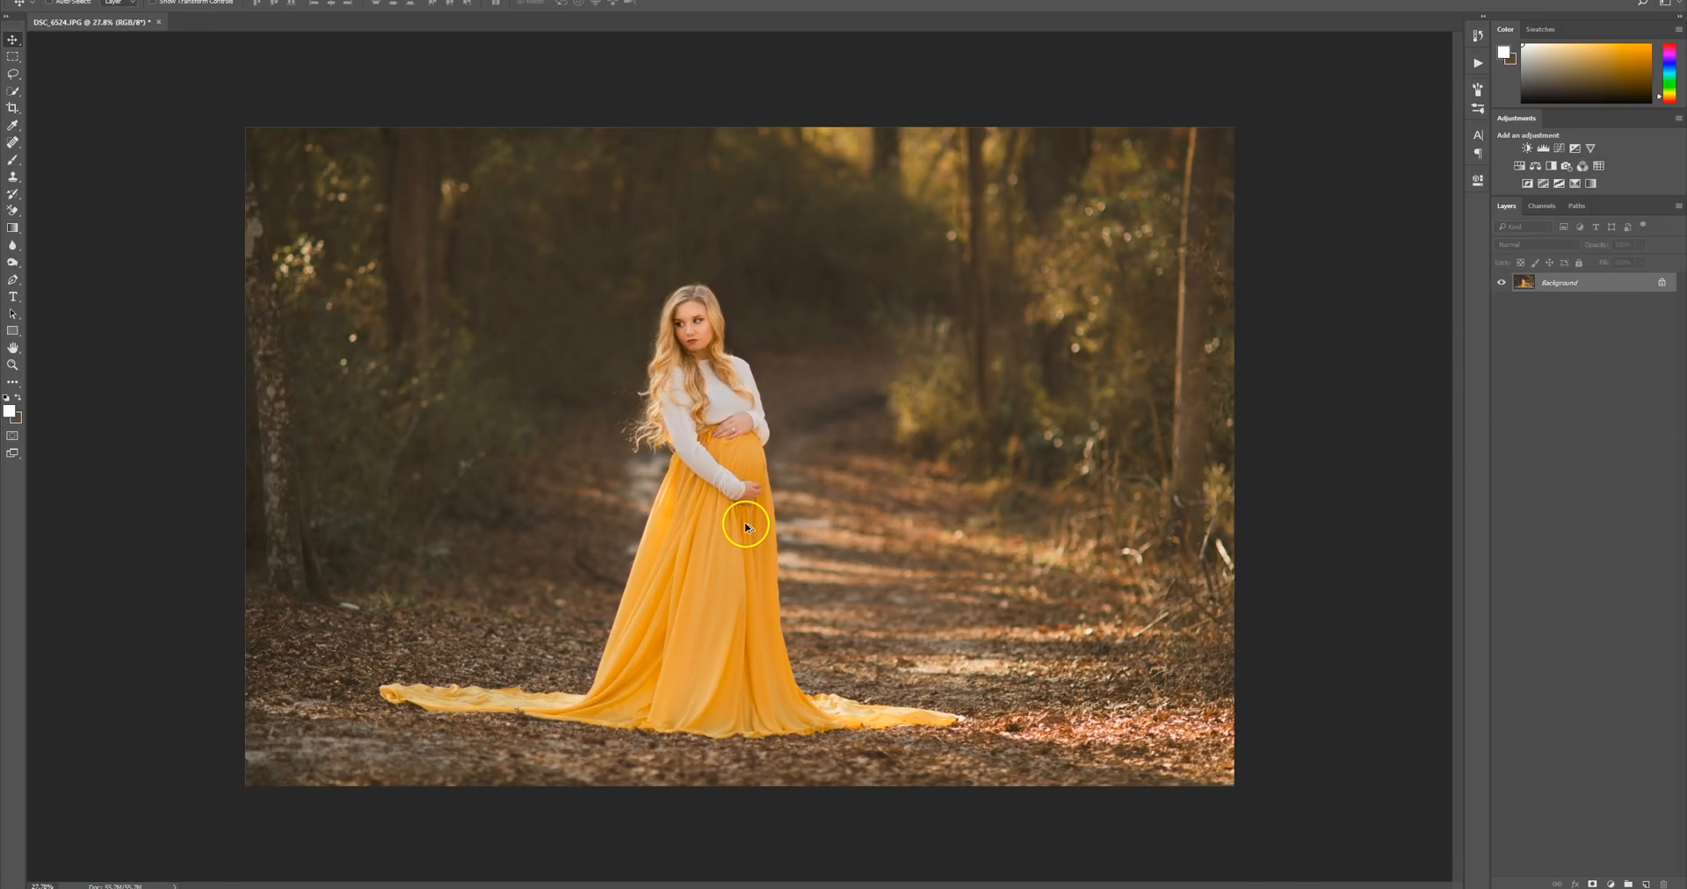
pyautogui.click(1478, 62)
pyautogui.moveTo(1452, 383)
pyautogui.mouseDown()
pyautogui.moveTo(1469, 478)
pyautogui.moveTo(1480, 445)
pyautogui.mouseUp()
pyautogui.click(1322, 655)
pyautogui.scroll(-1, 765, 373)
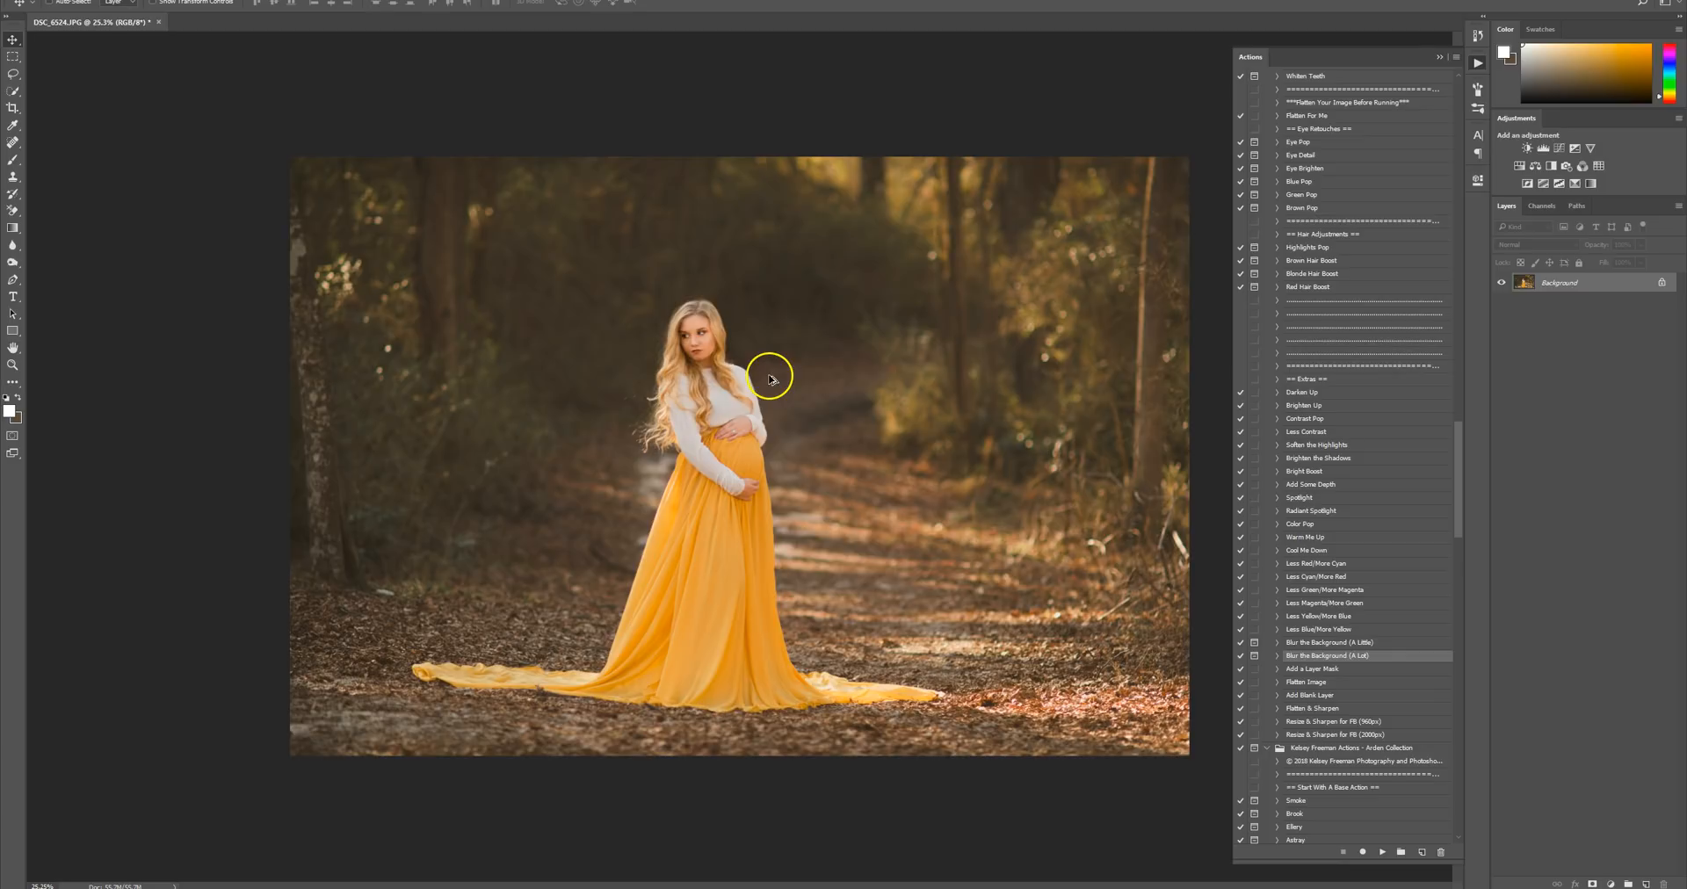
pyautogui.click(1315, 378)
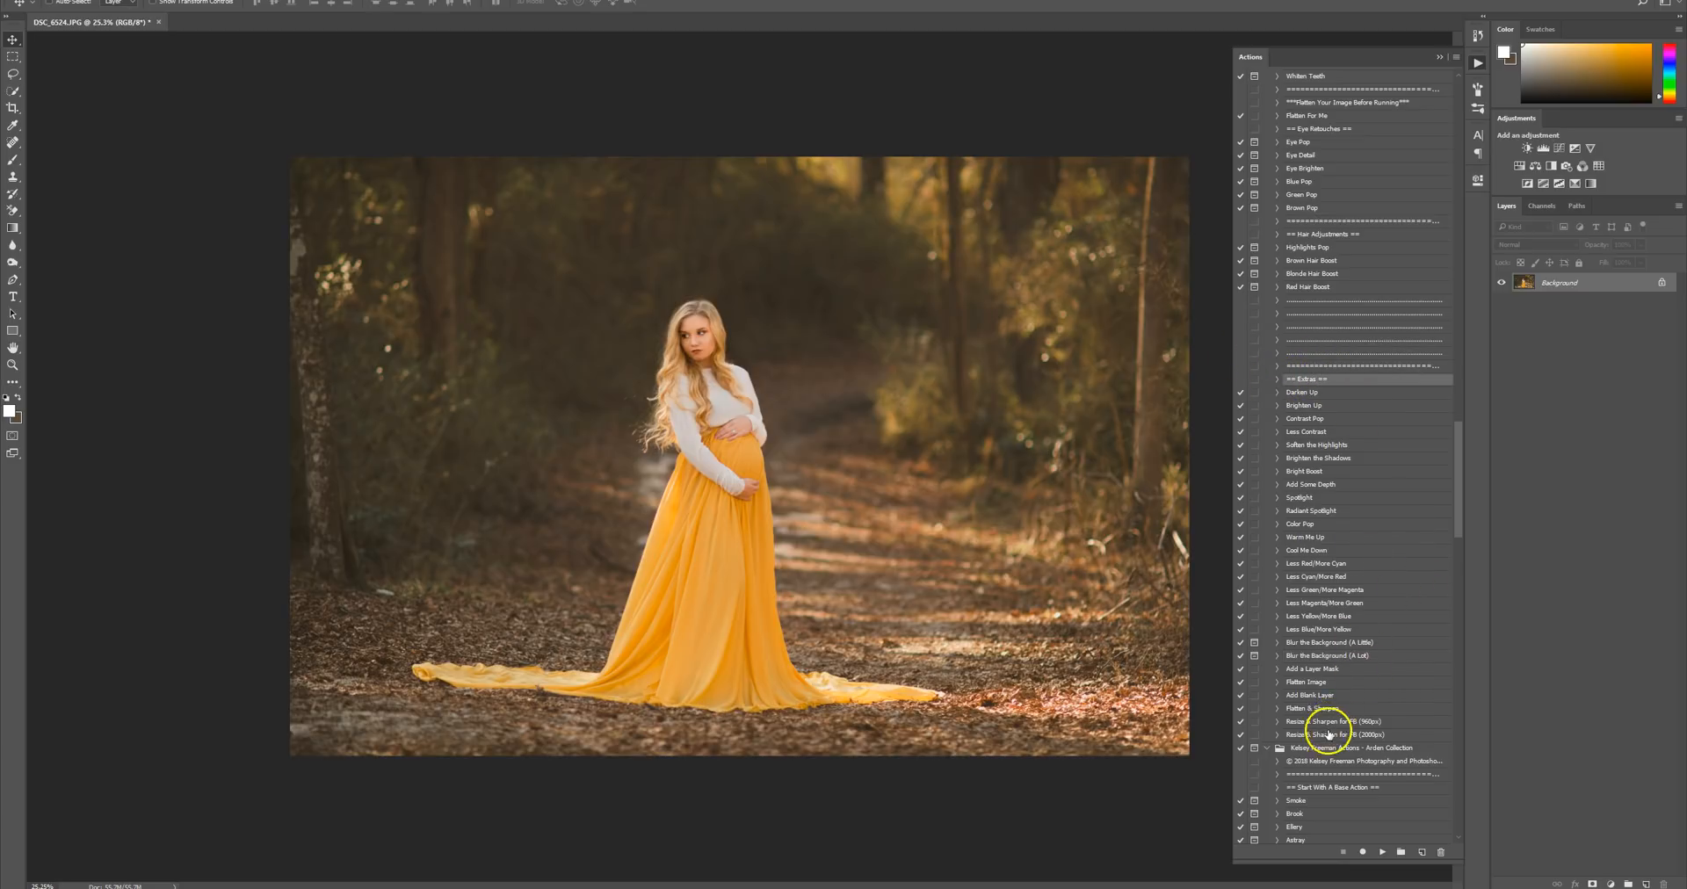
pyautogui.click(1353, 658)
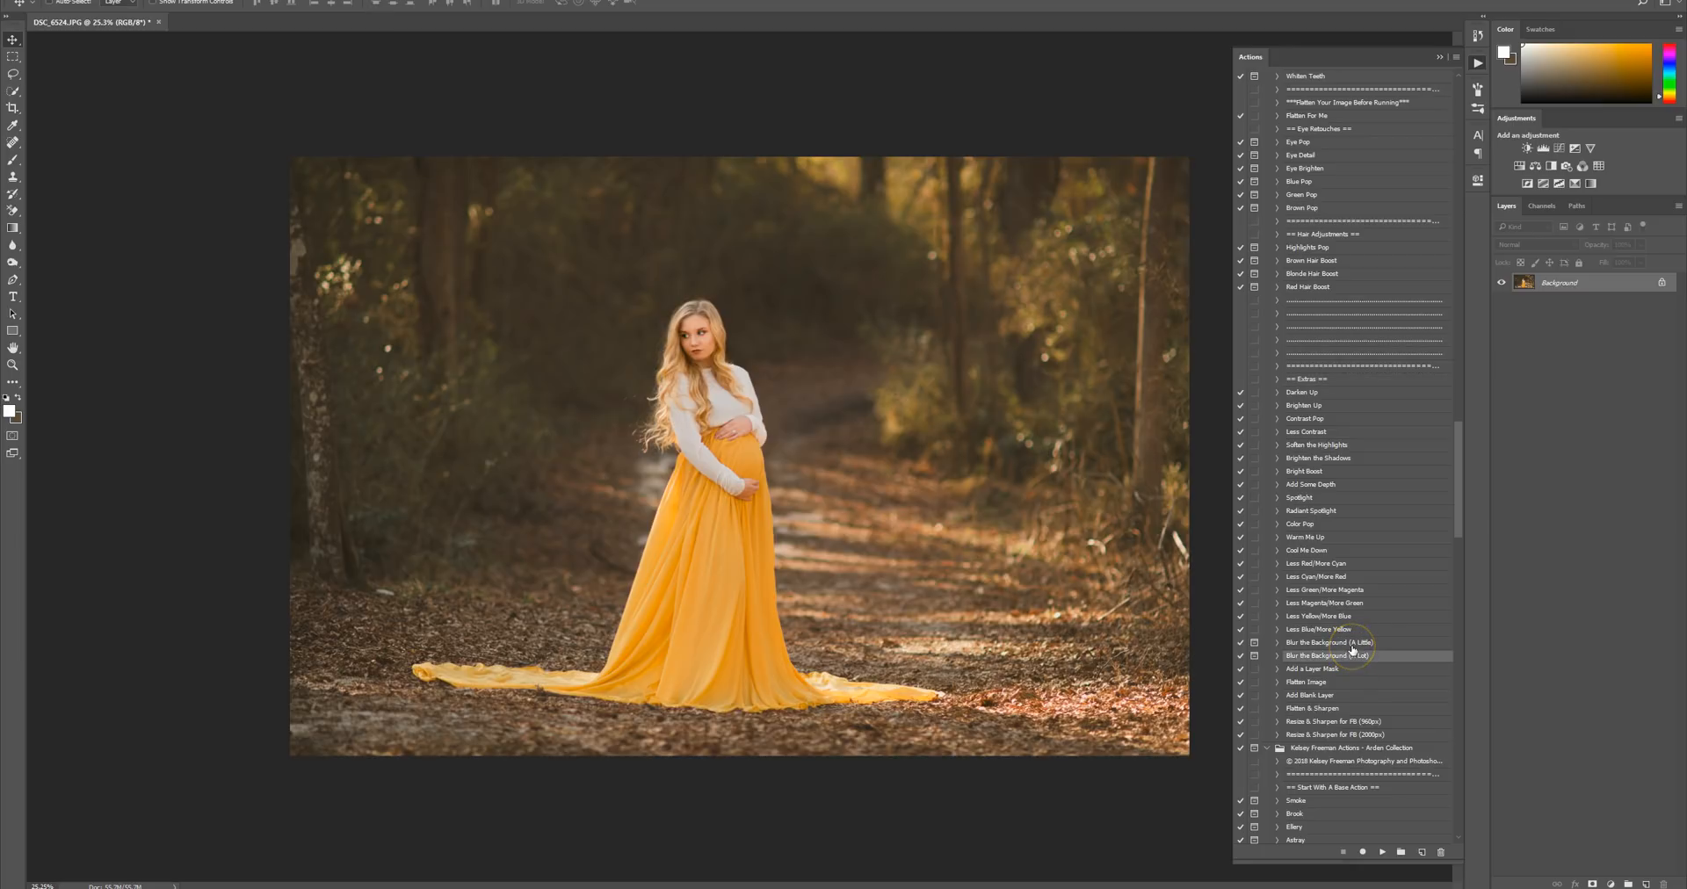
pyautogui.click(1382, 852)
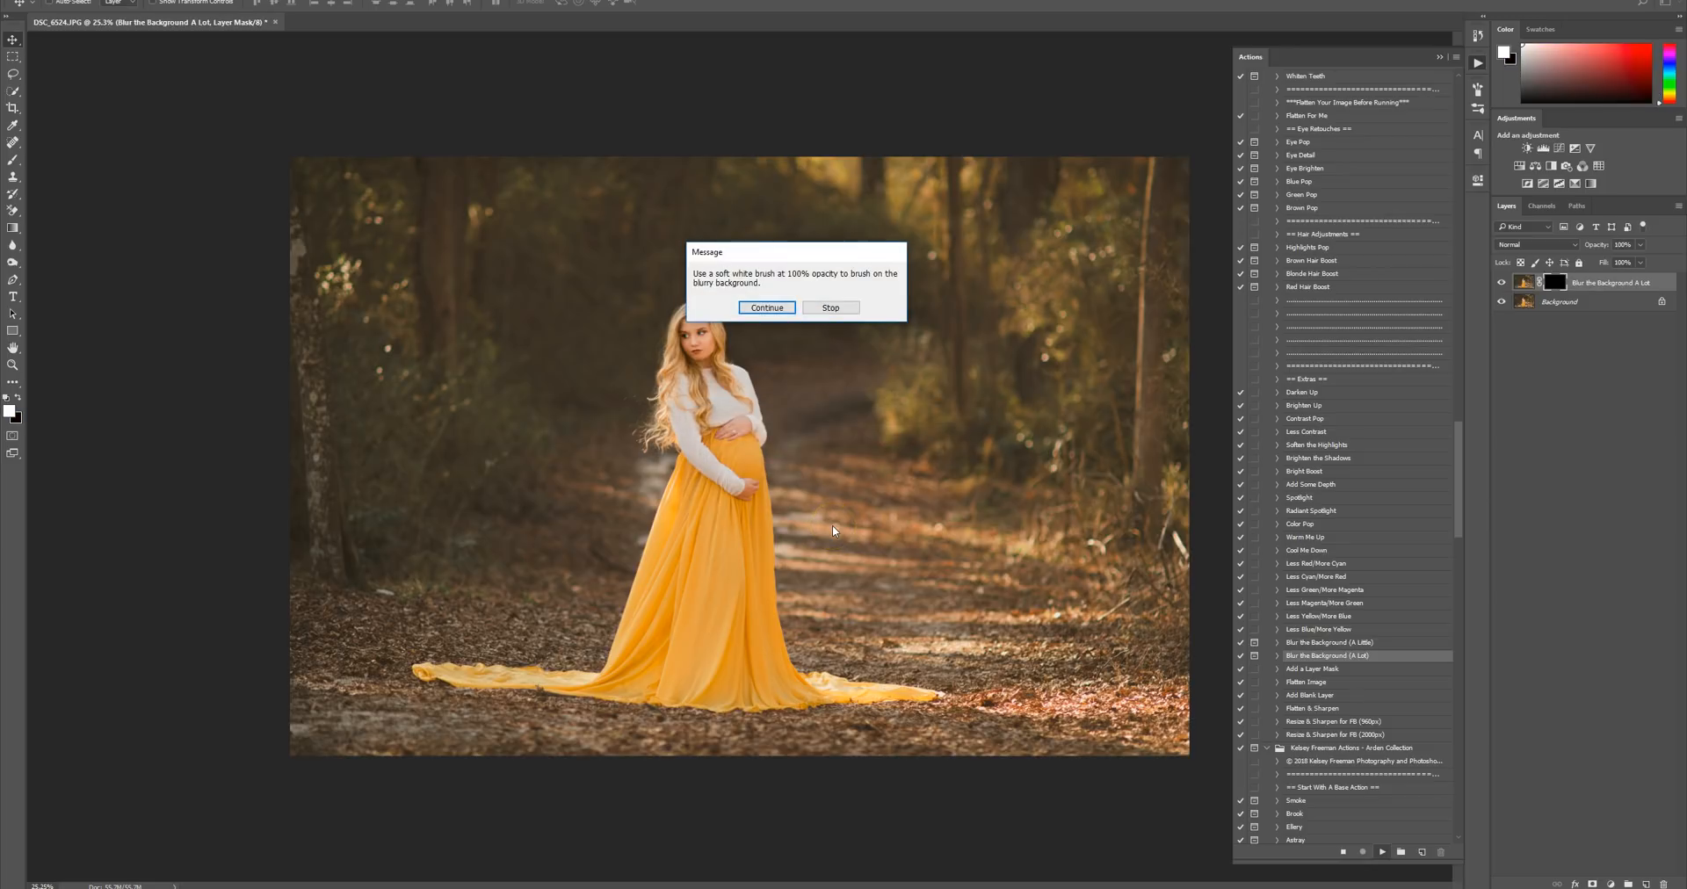
pyautogui.click(767, 308)
# Paint white on the blur layer's mask over the trees behind the woman, using a 900 px brush at 100% opacity.
pyautogui.click(12, 159)
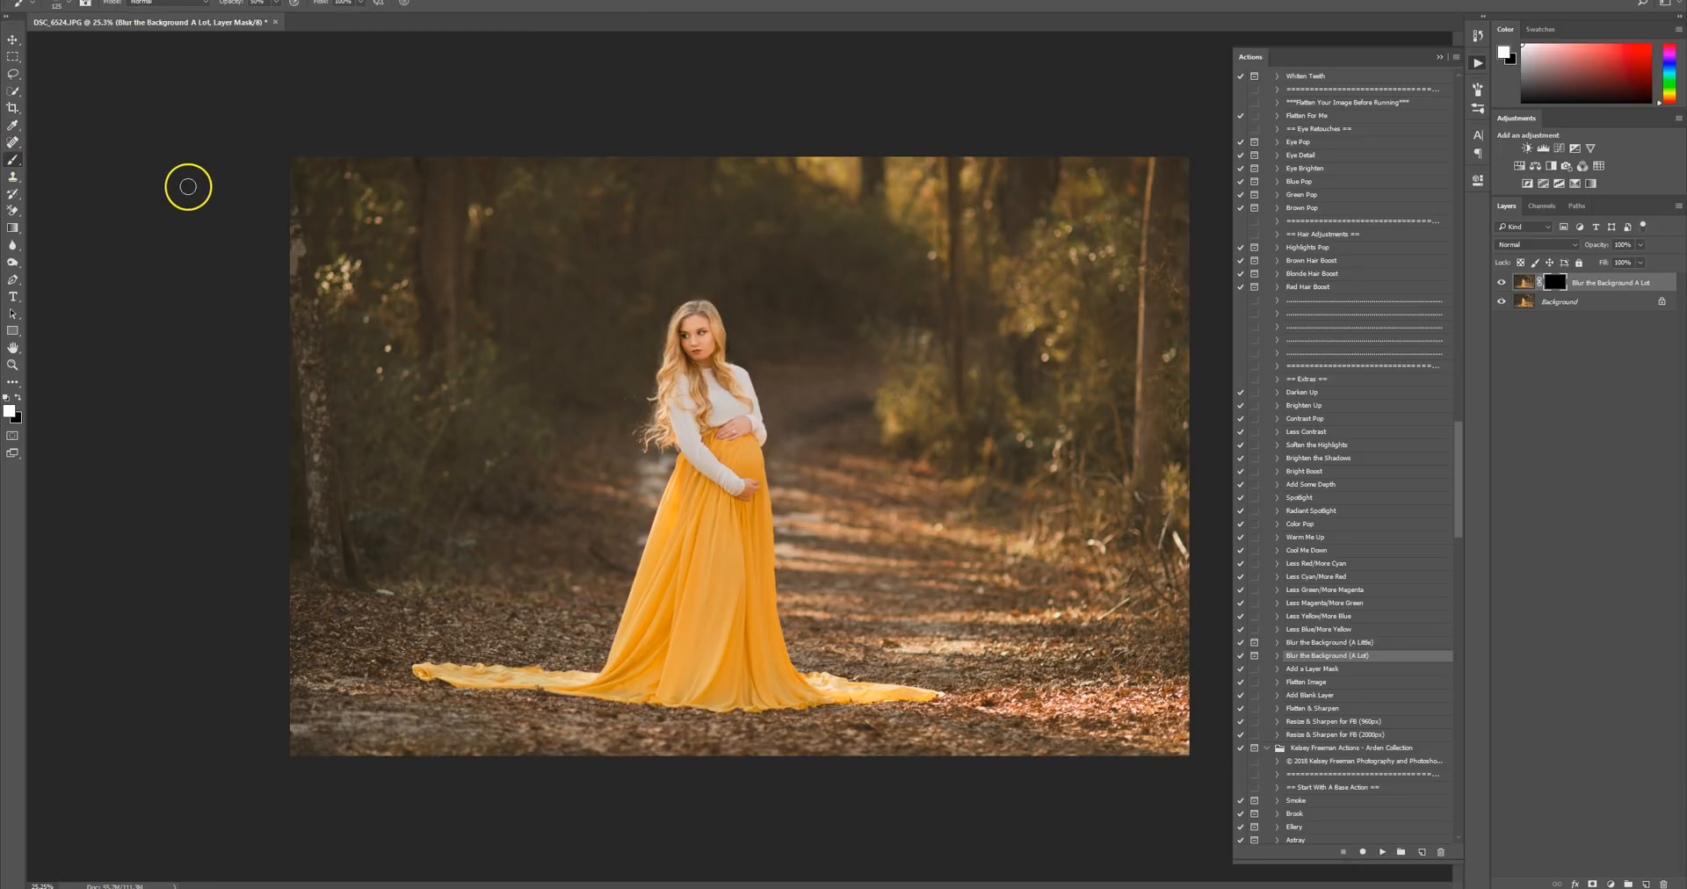
pyautogui.press(']')
pyautogui.press(']')
pyautogui.press(']')
pyautogui.press(']')
pyautogui.press(']')
pyautogui.press(']')
pyautogui.press(']')
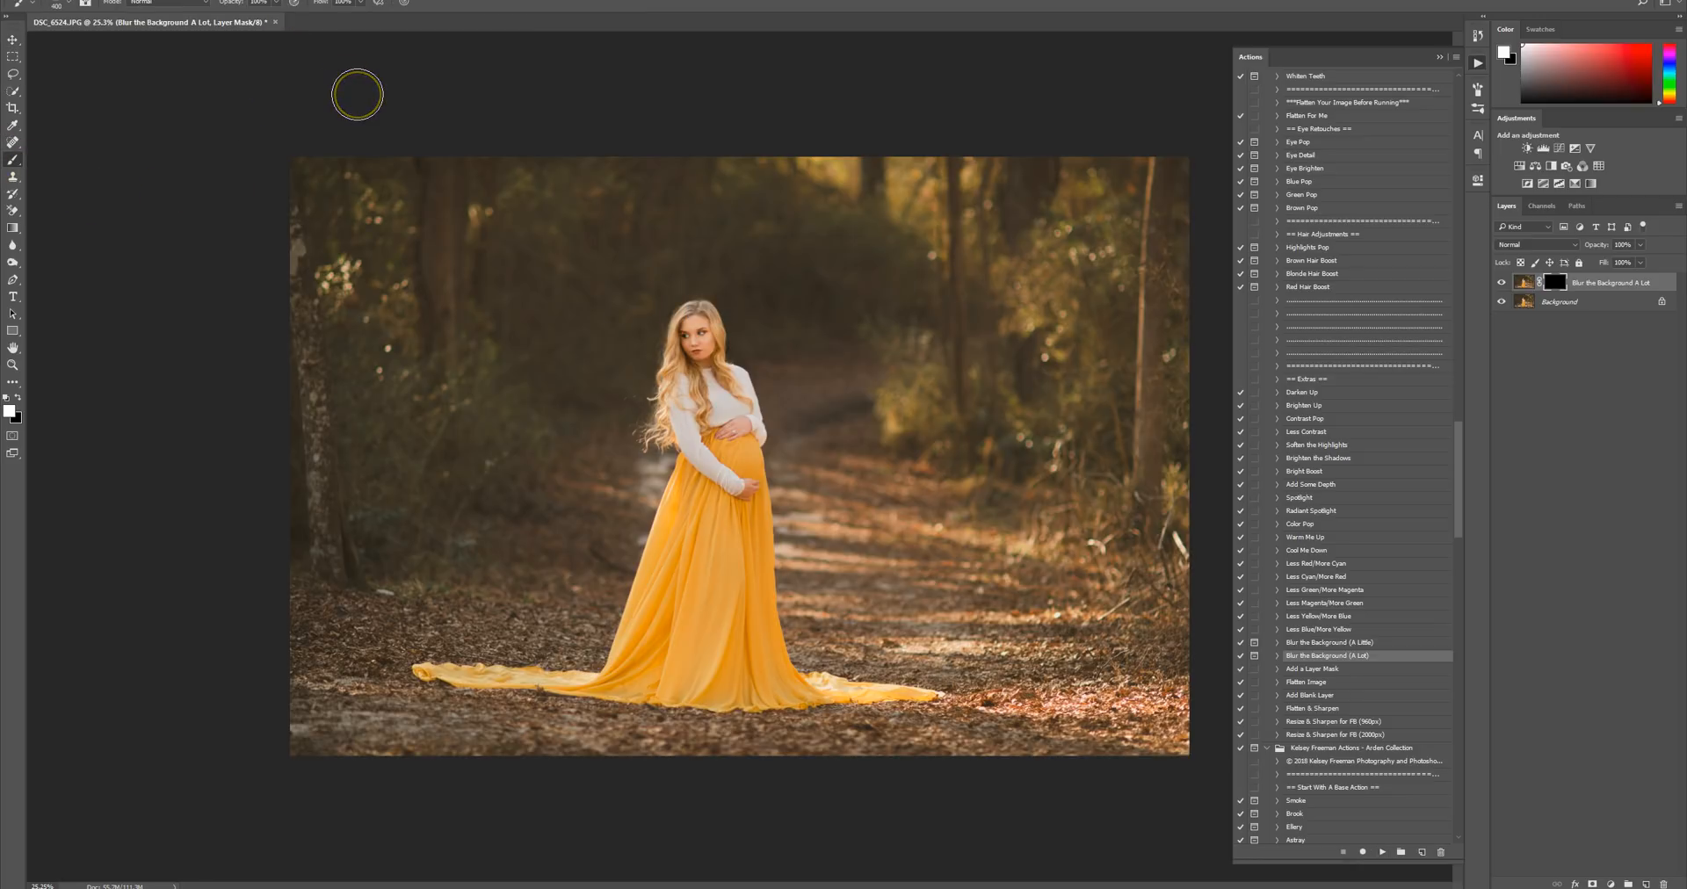
pyautogui.press(']')
pyautogui.press(']')
pyautogui.press(']')
pyautogui.press(']')
pyautogui.press(']')
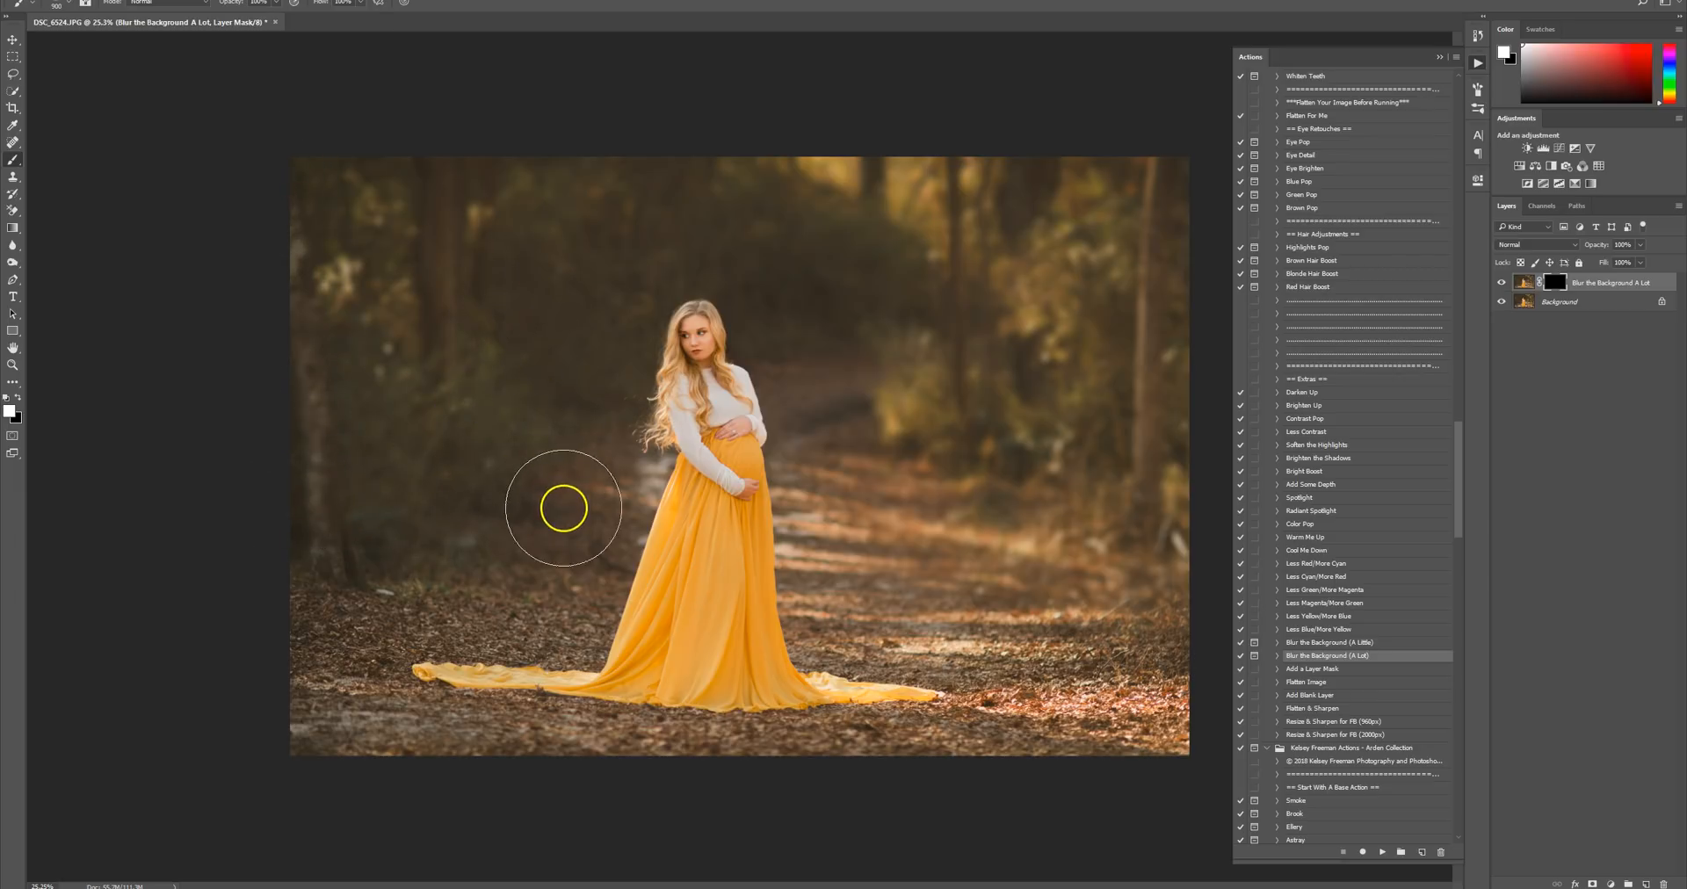
pyautogui.moveTo(511, 330); pyautogui.dragTo(517, 332)
# Enlarge the white brush and extend the blur over the background and path on both sides of the woman.
pyautogui.press(']')
pyautogui.press(']')
pyautogui.press(']')
pyautogui.press(']')
pyautogui.press(']')
pyautogui.press(']')
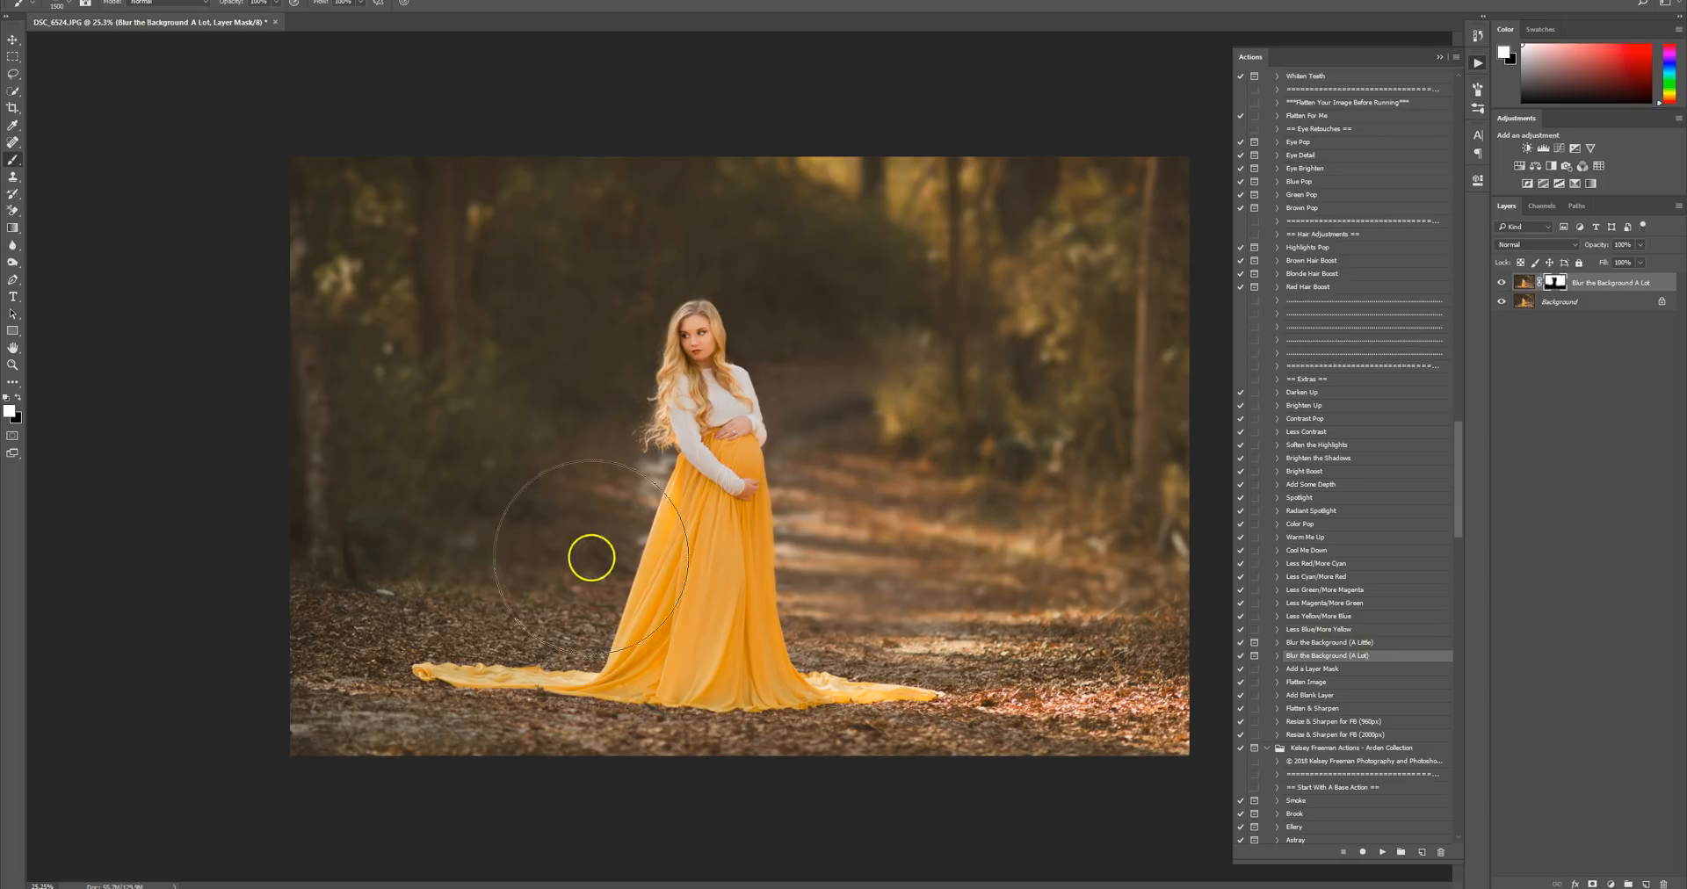
# Switch to a much smaller black brush and mask the blur off the woman and the edges of her hair.
pyautogui.click(18, 400)
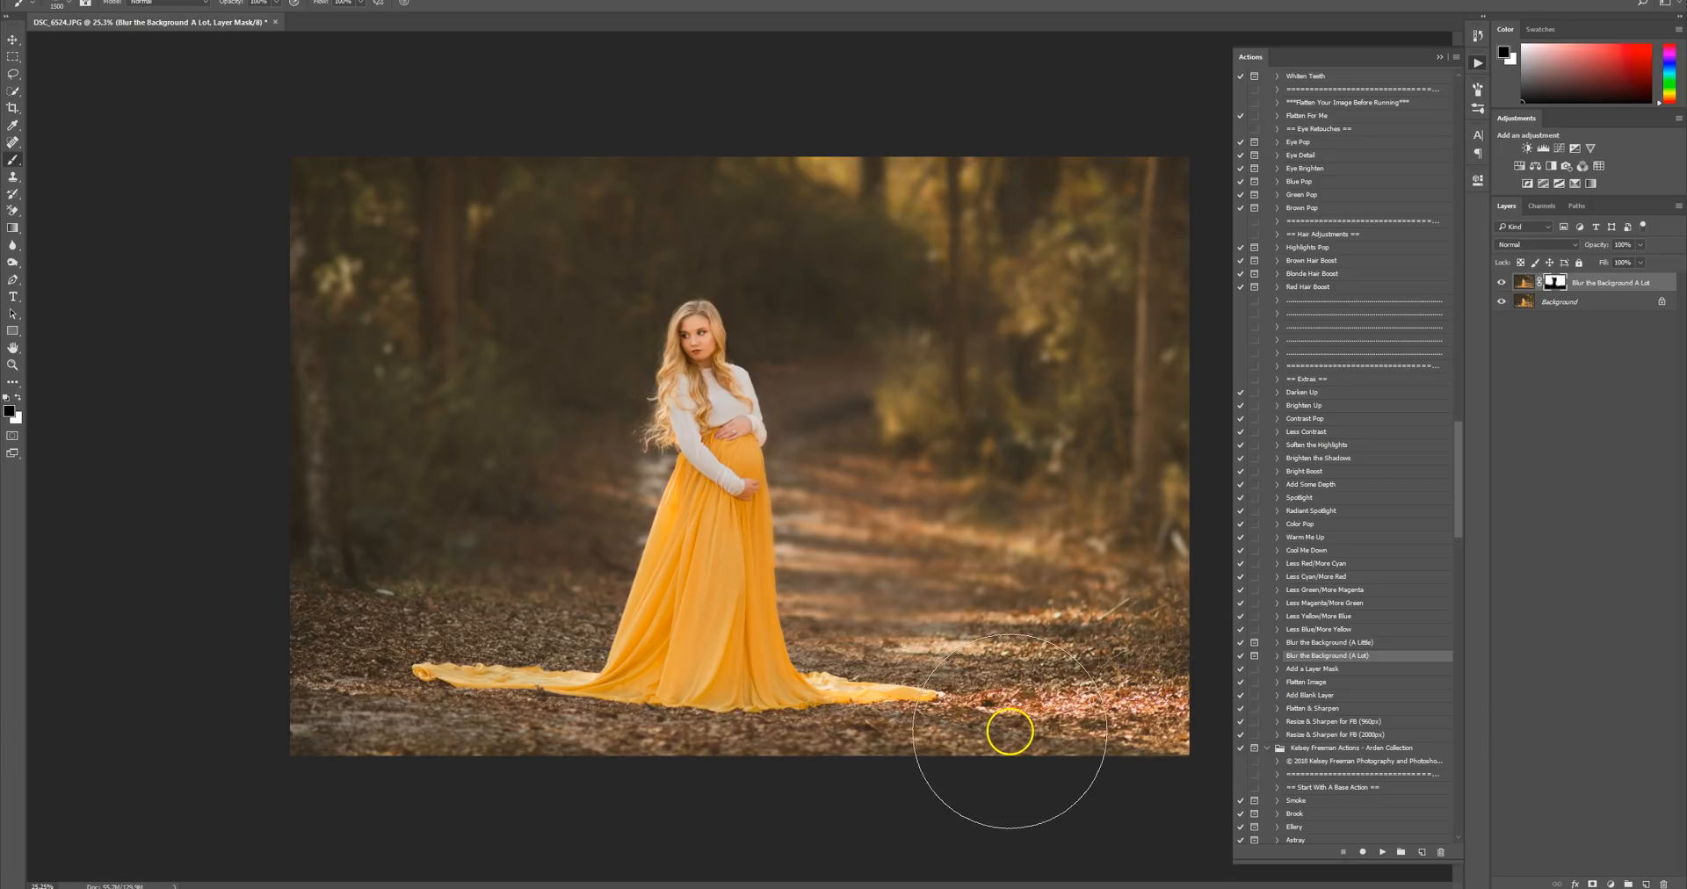
pyautogui.scroll(2, 661, 395)
pyautogui.press('[')
pyautogui.press('[')
pyautogui.press('[')
pyautogui.press('[')
pyautogui.press('[')
pyautogui.press('[')
pyautogui.press('[')
pyautogui.press('[')
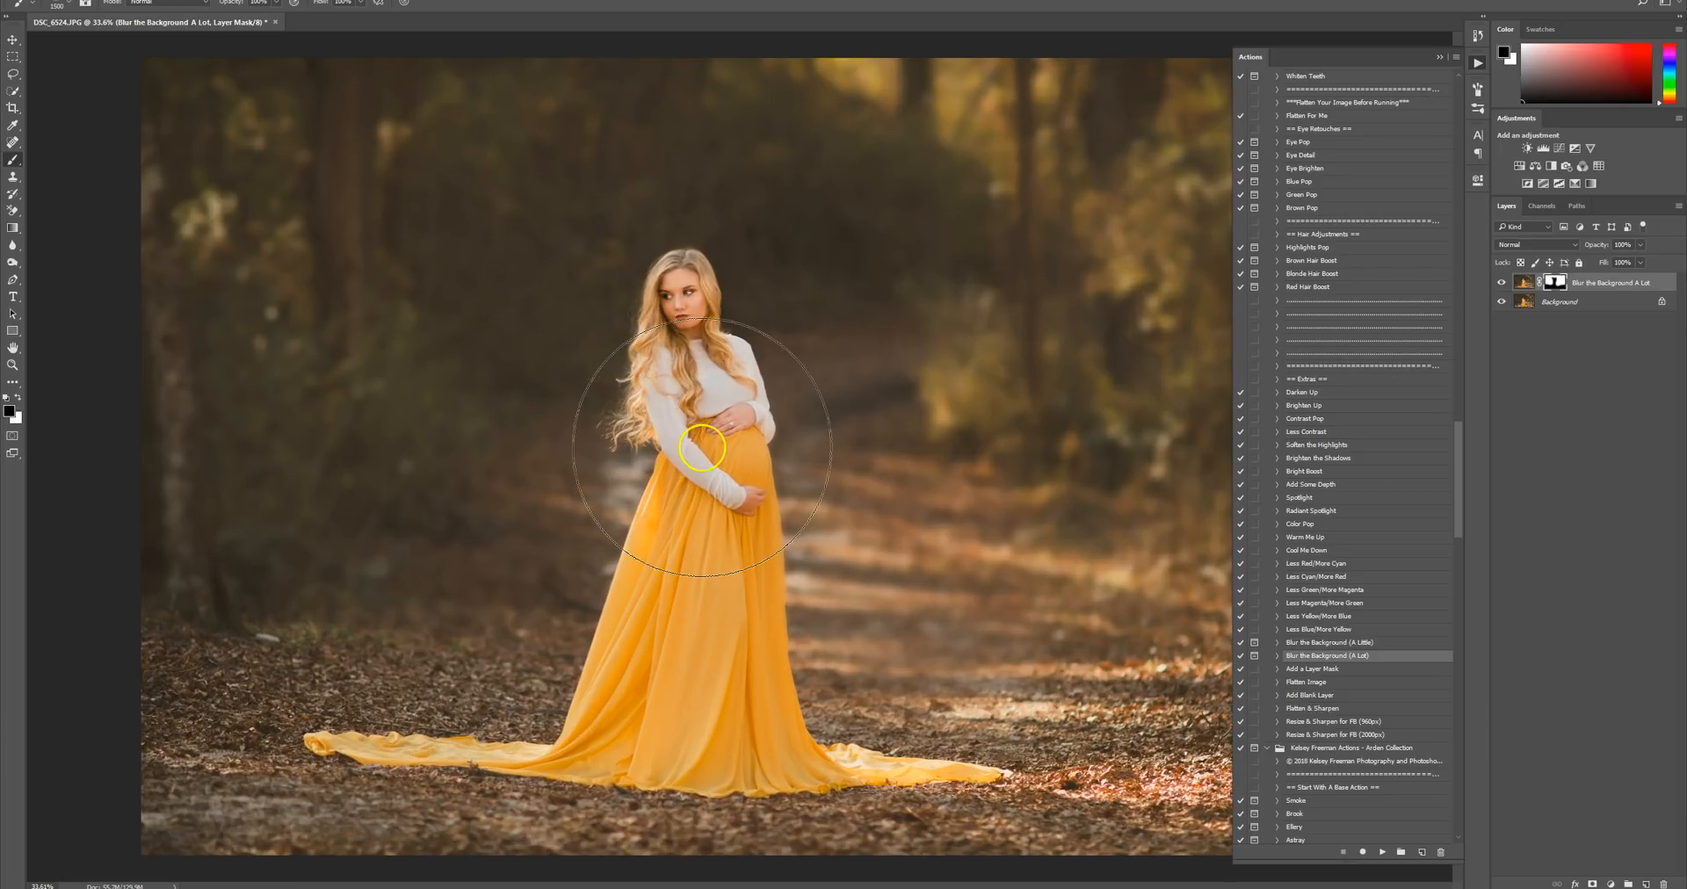
pyautogui.press('[')
pyautogui.press('[')
pyautogui.press('[')
pyautogui.press('[')
pyautogui.press('[')
pyautogui.press('[')
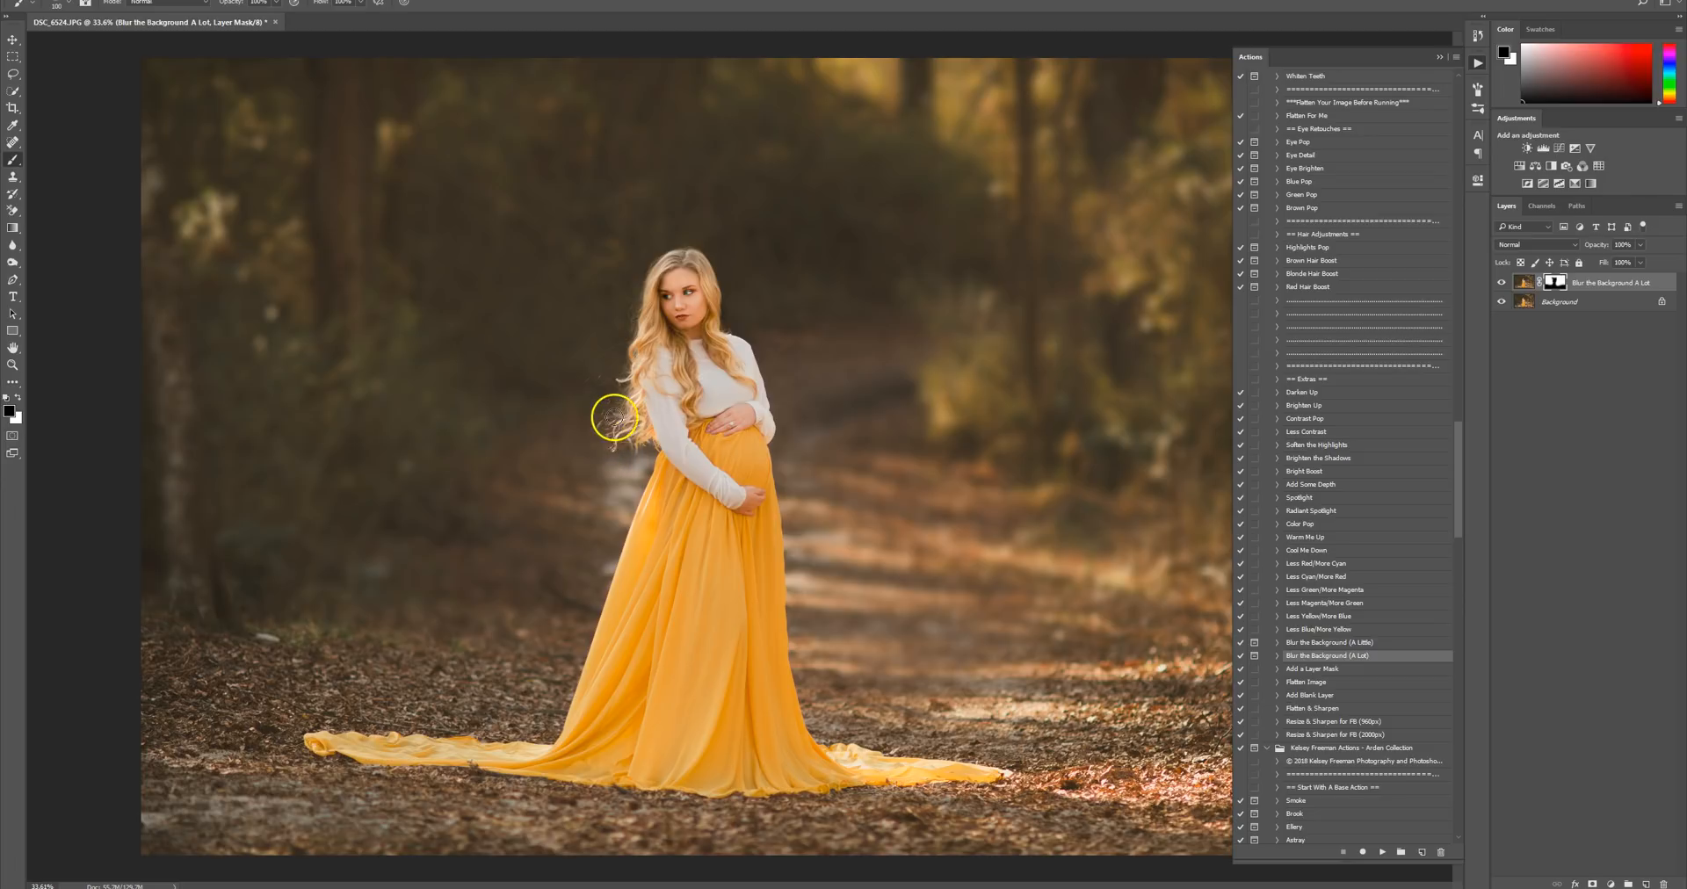
# Switch back to white, set the brush size to 1300, and blur the ground on both sides of the dress.
pyautogui.hotkey('ctrl', '-')
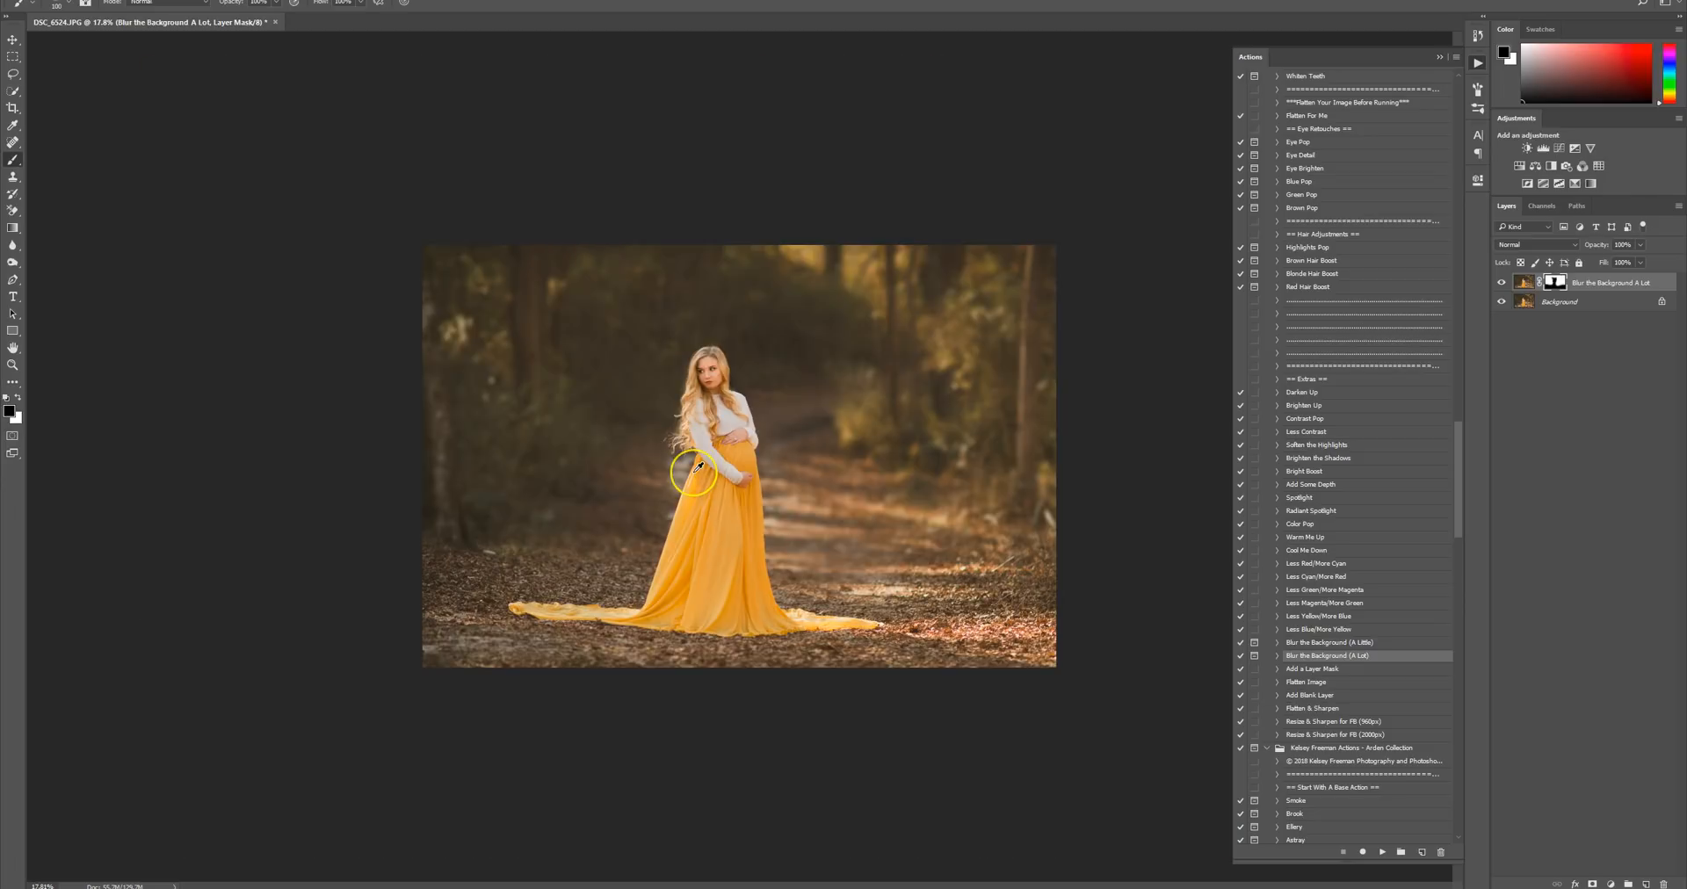
pyautogui.scroll(1, 699, 467)
pyautogui.click(20, 397)
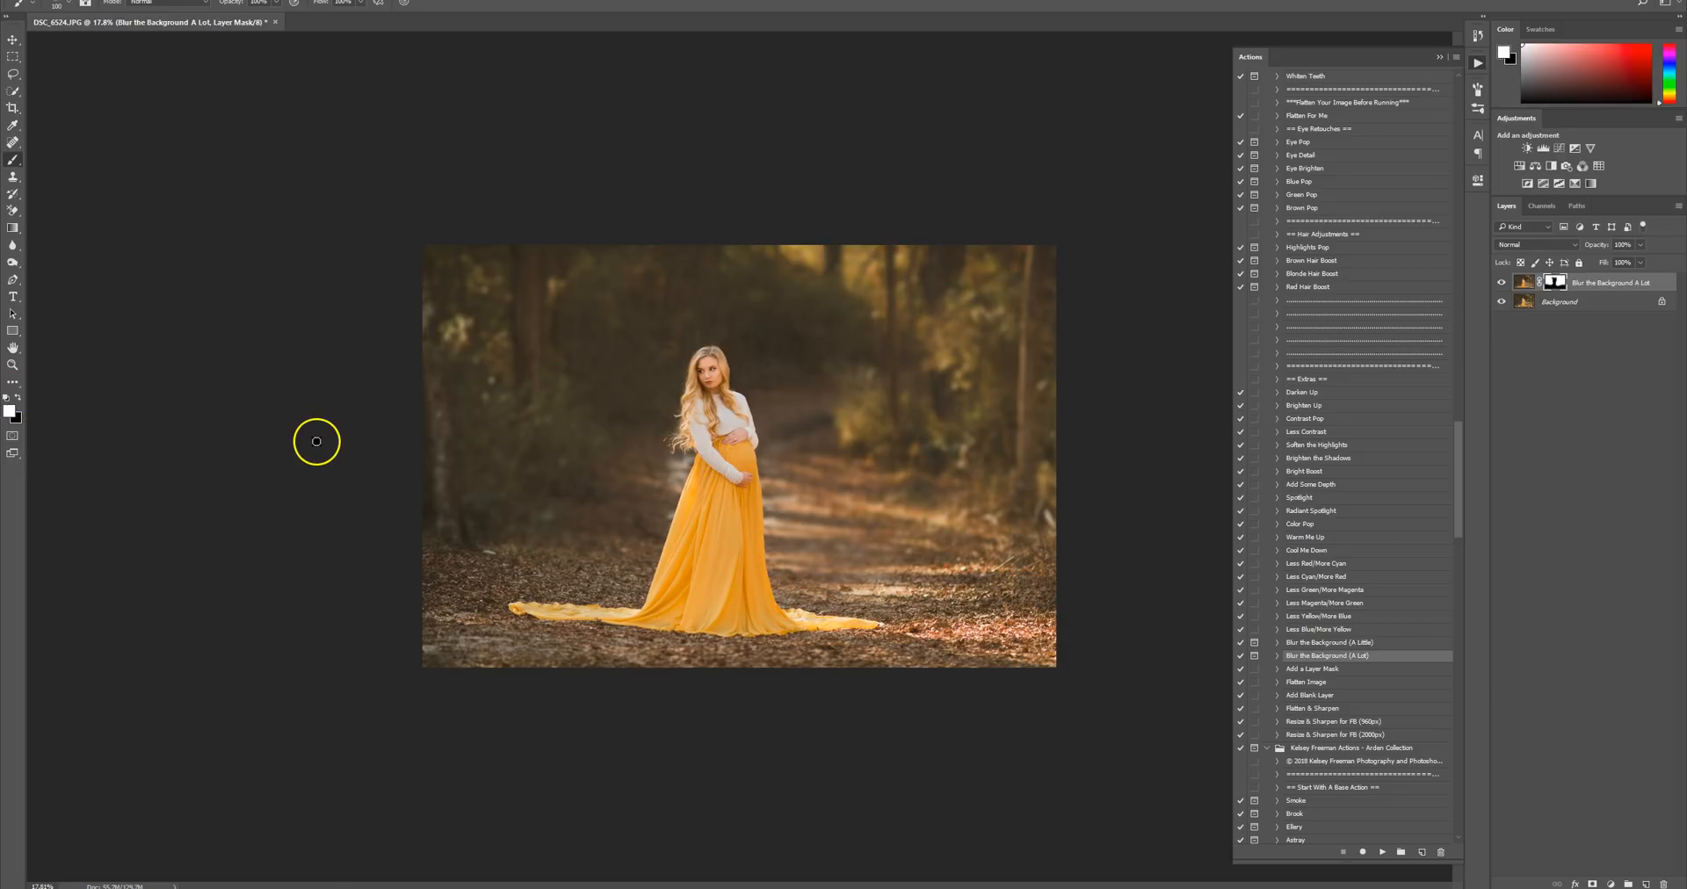
pyautogui.press(']')
pyautogui.press(']')
pyautogui.press(']')
pyautogui.press(']')
pyautogui.press(']')
pyautogui.press(']')
pyautogui.press(']')
pyautogui.press(']')
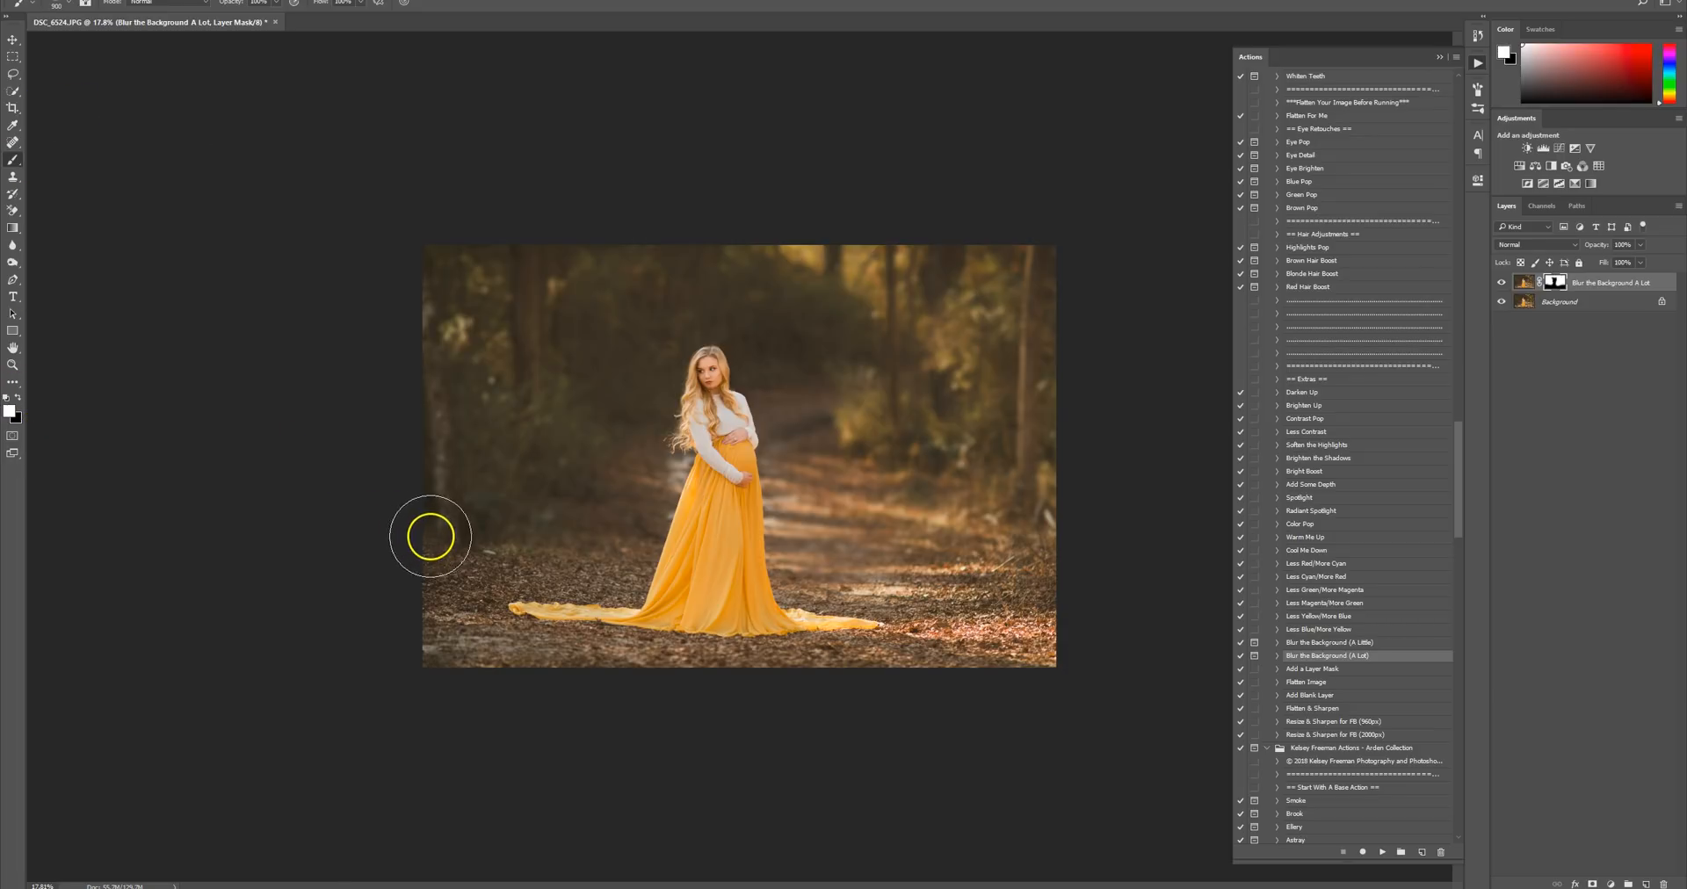
pyautogui.press(']')
pyautogui.press(']')
pyautogui.press(']')
pyautogui.press(']')
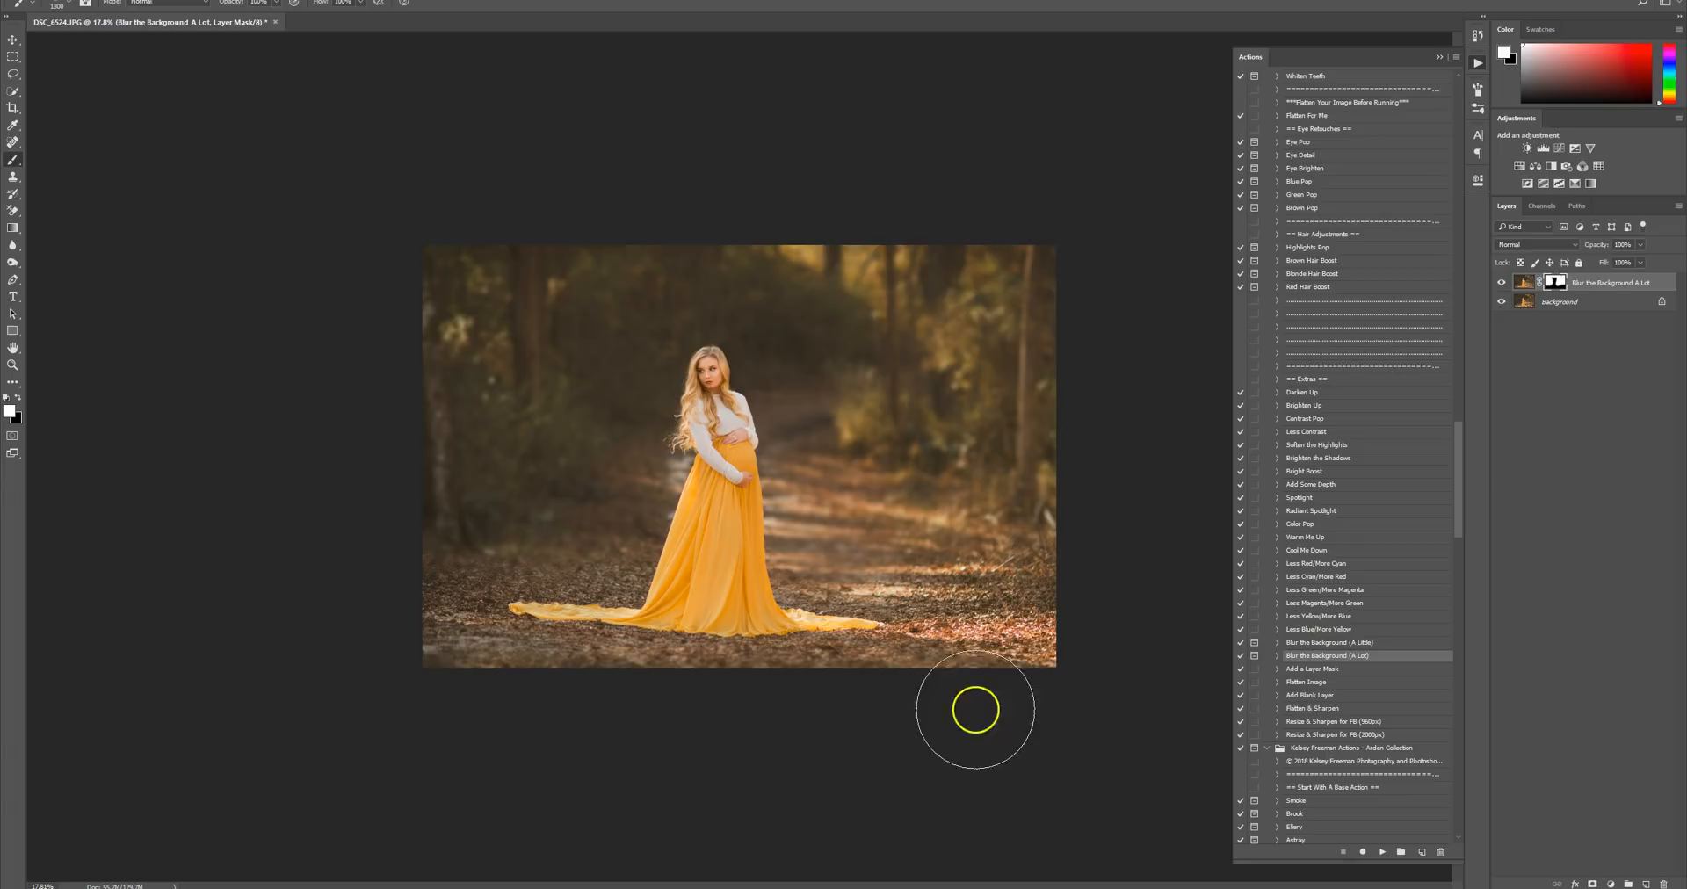
pyautogui.scroll(2, 1132, 603)
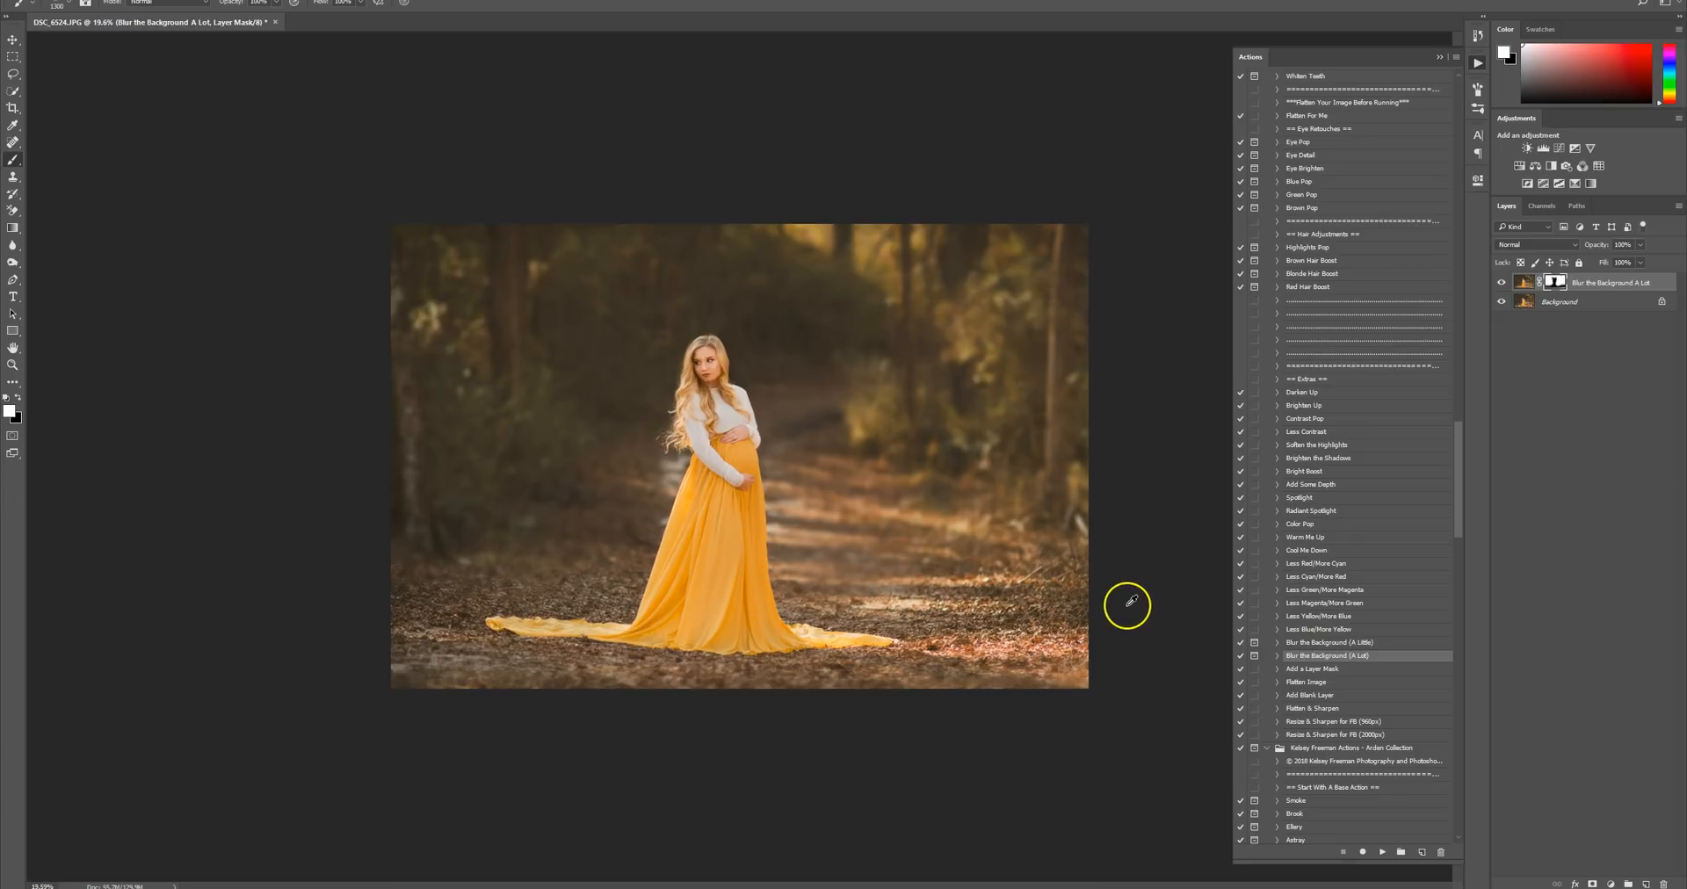
pyautogui.scroll(1, 1132, 601)
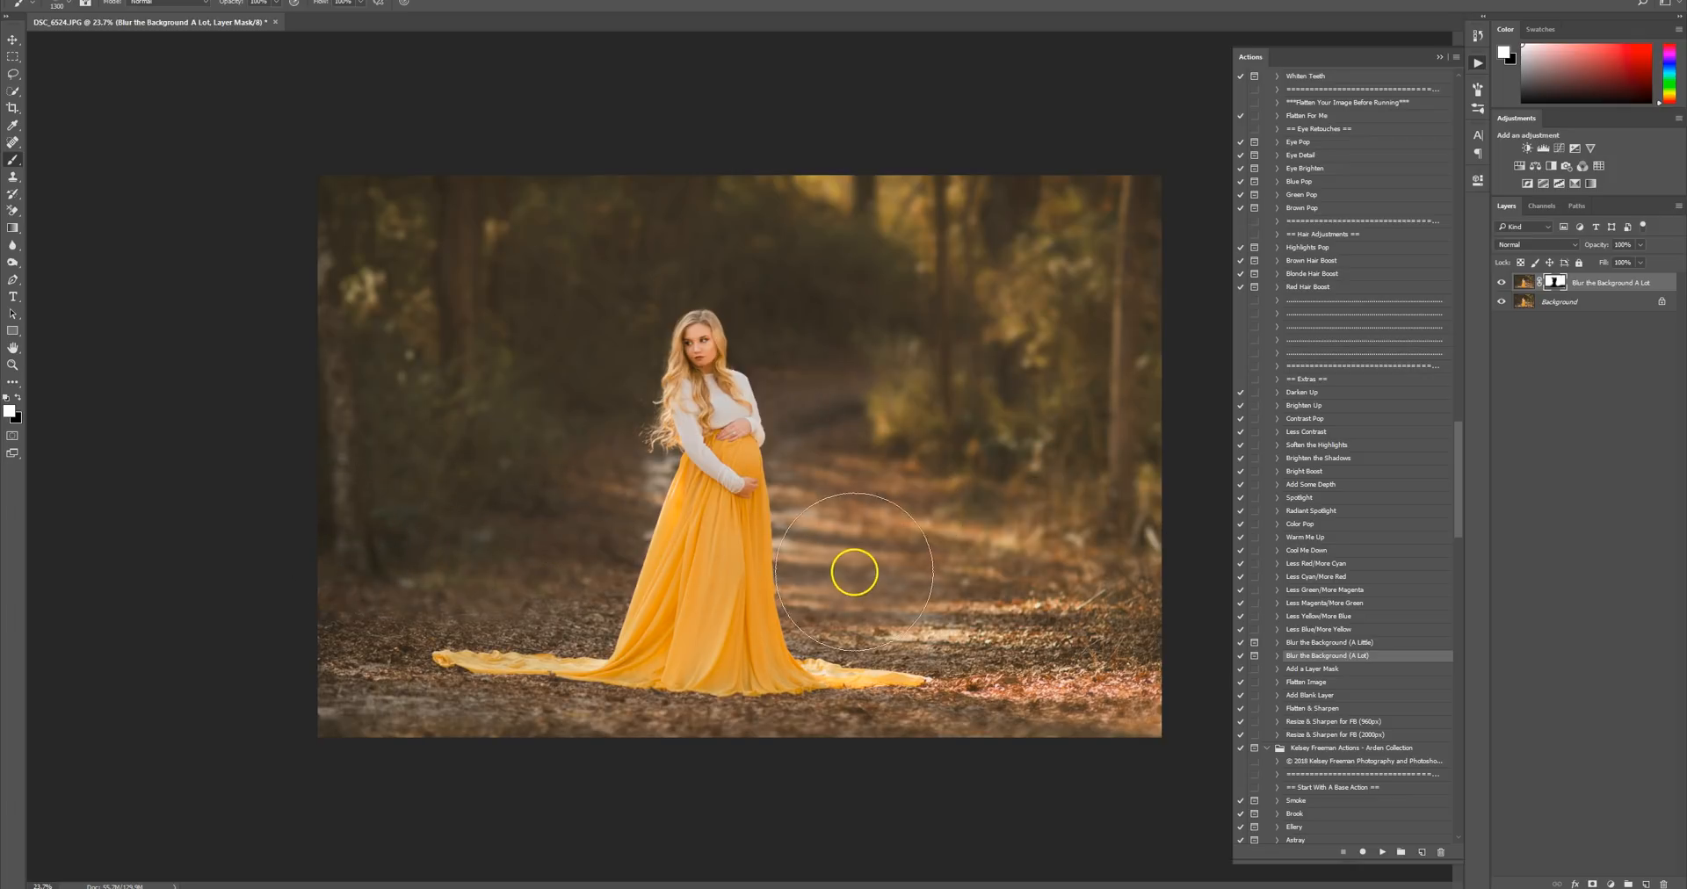
# Try painting the blur straight across the foreground and the dress train, and undo the stroke.
pyautogui.scroll(-4, 1014, 561)
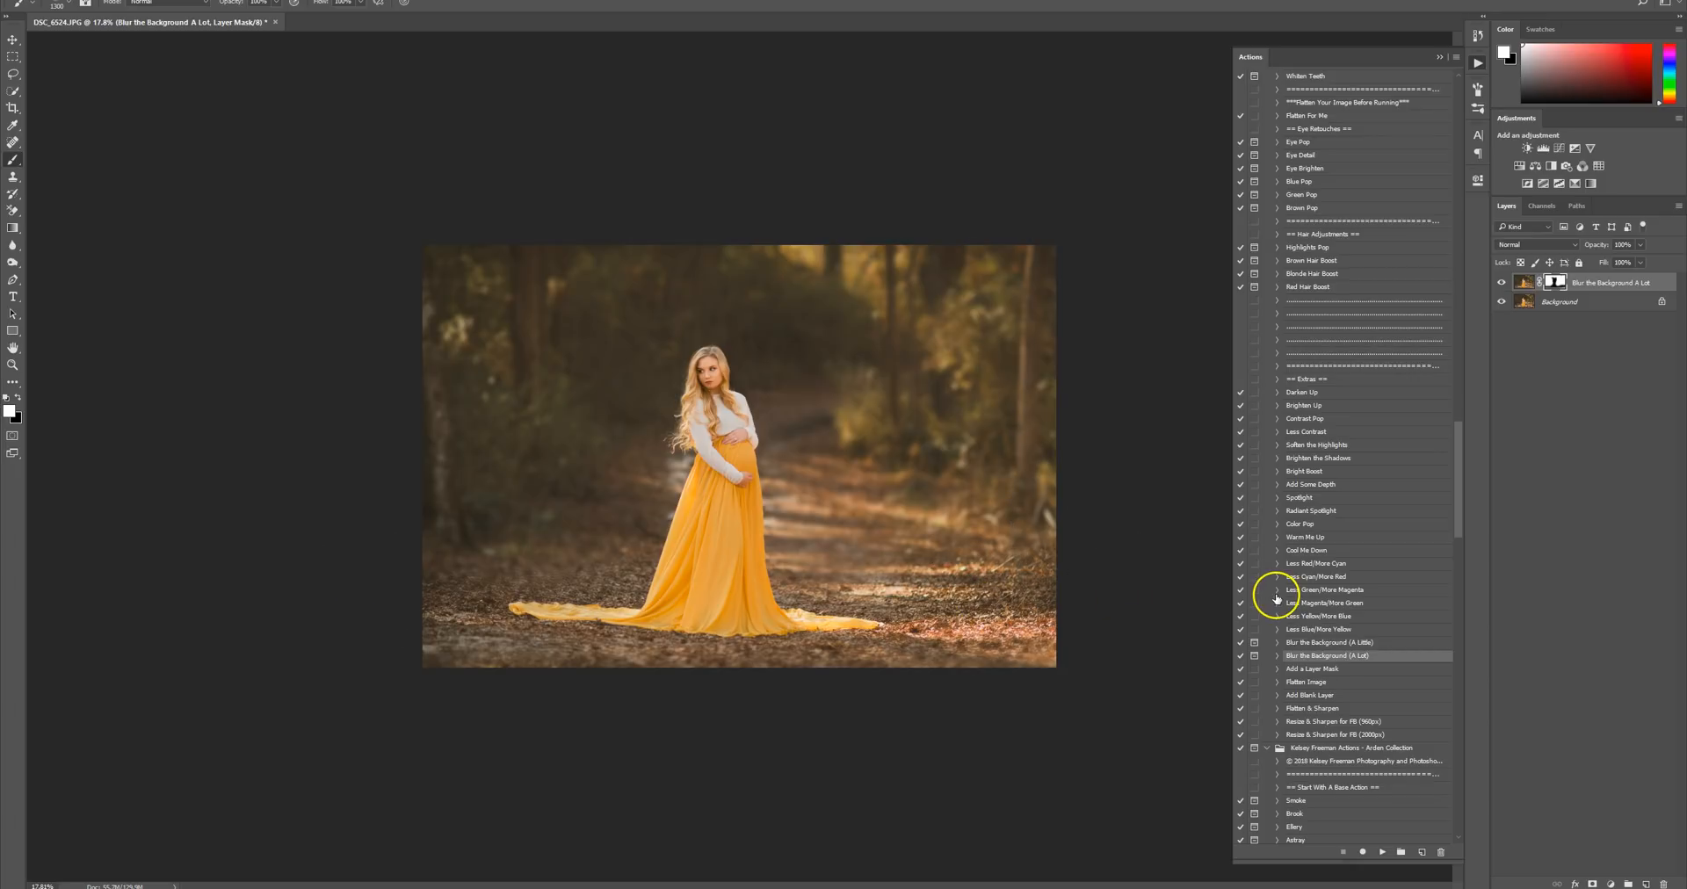
pyautogui.moveTo(1074, 606); pyautogui.dragTo(331, 592)
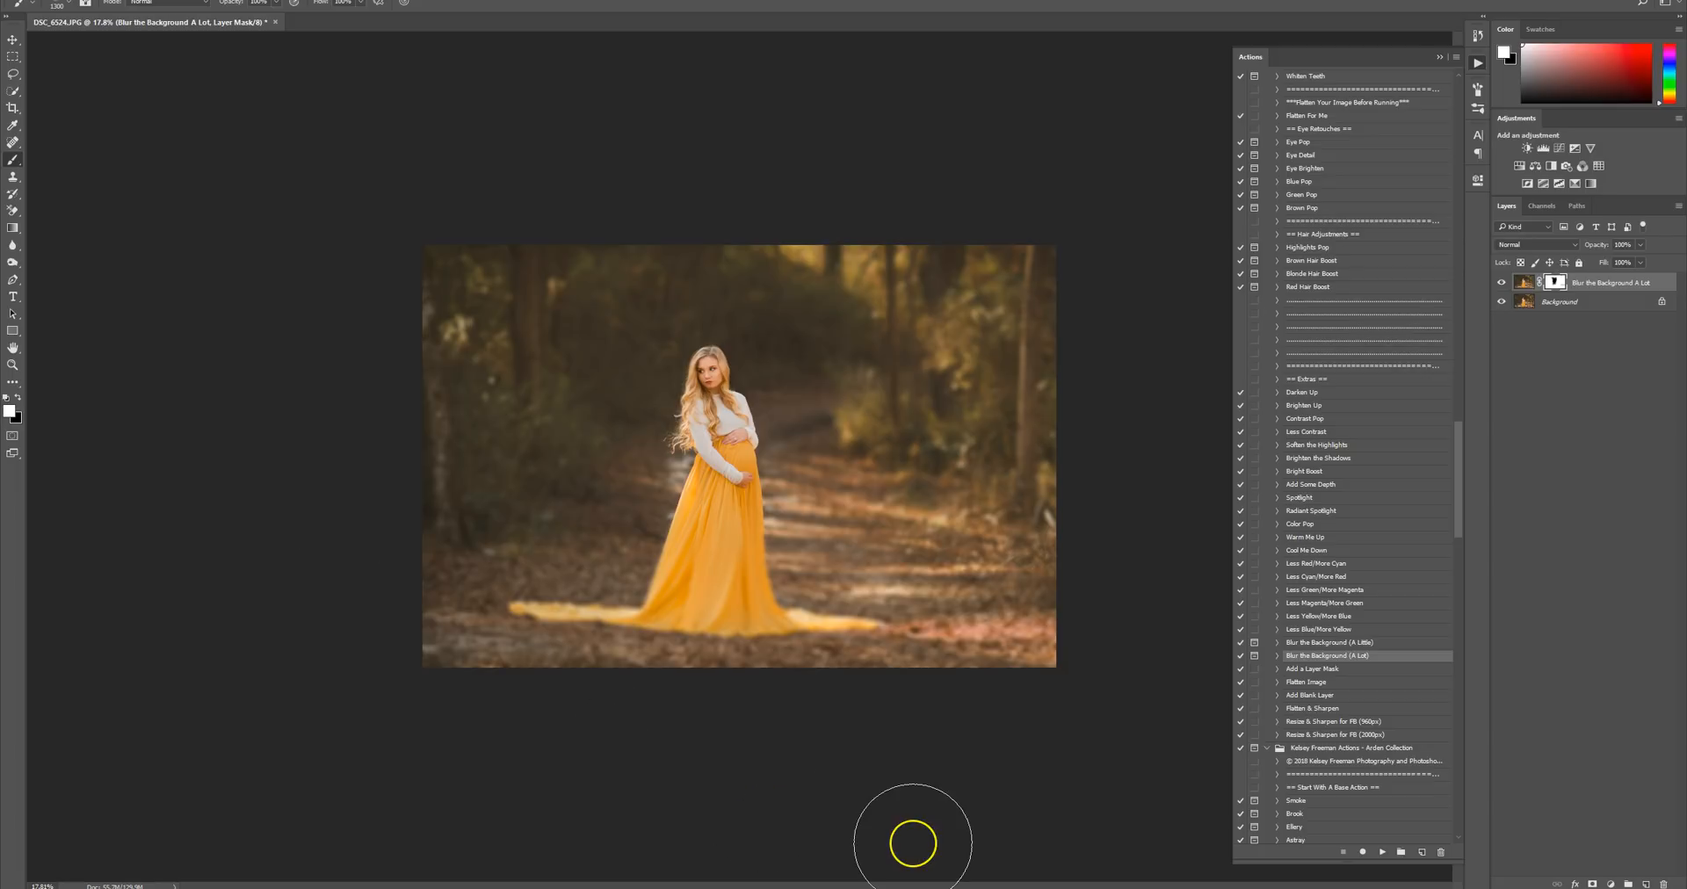
pyautogui.hotkey('ctrl', 'z')
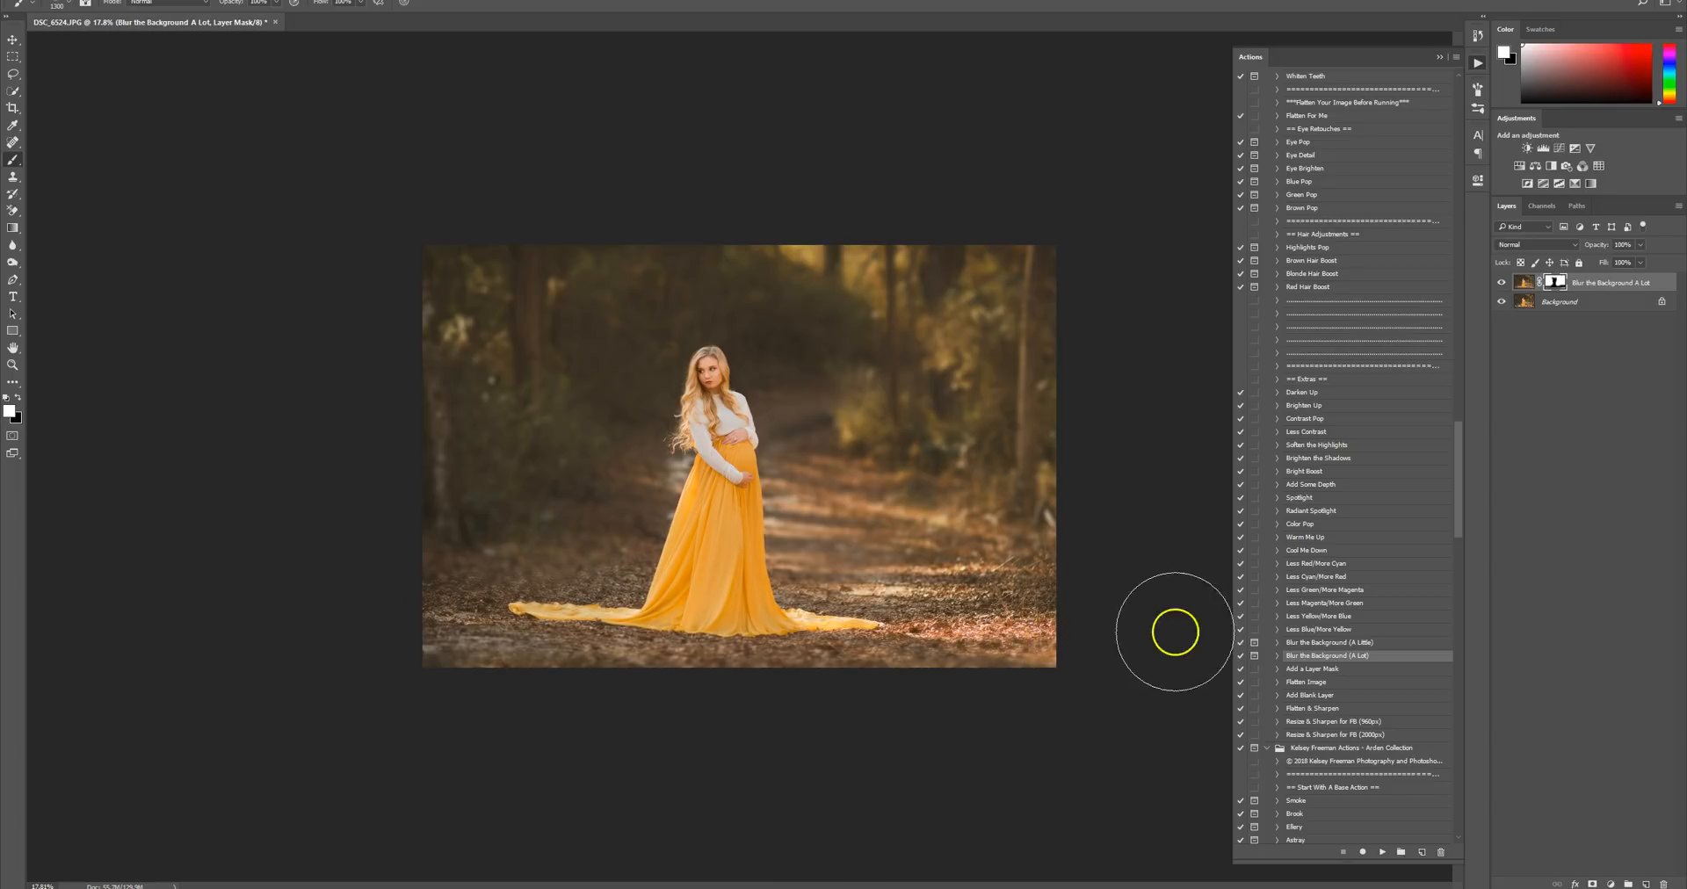
# Compare the photo with and without the background blur layer, leaving the layer visible.
pyautogui.scroll(1, 978, 584)
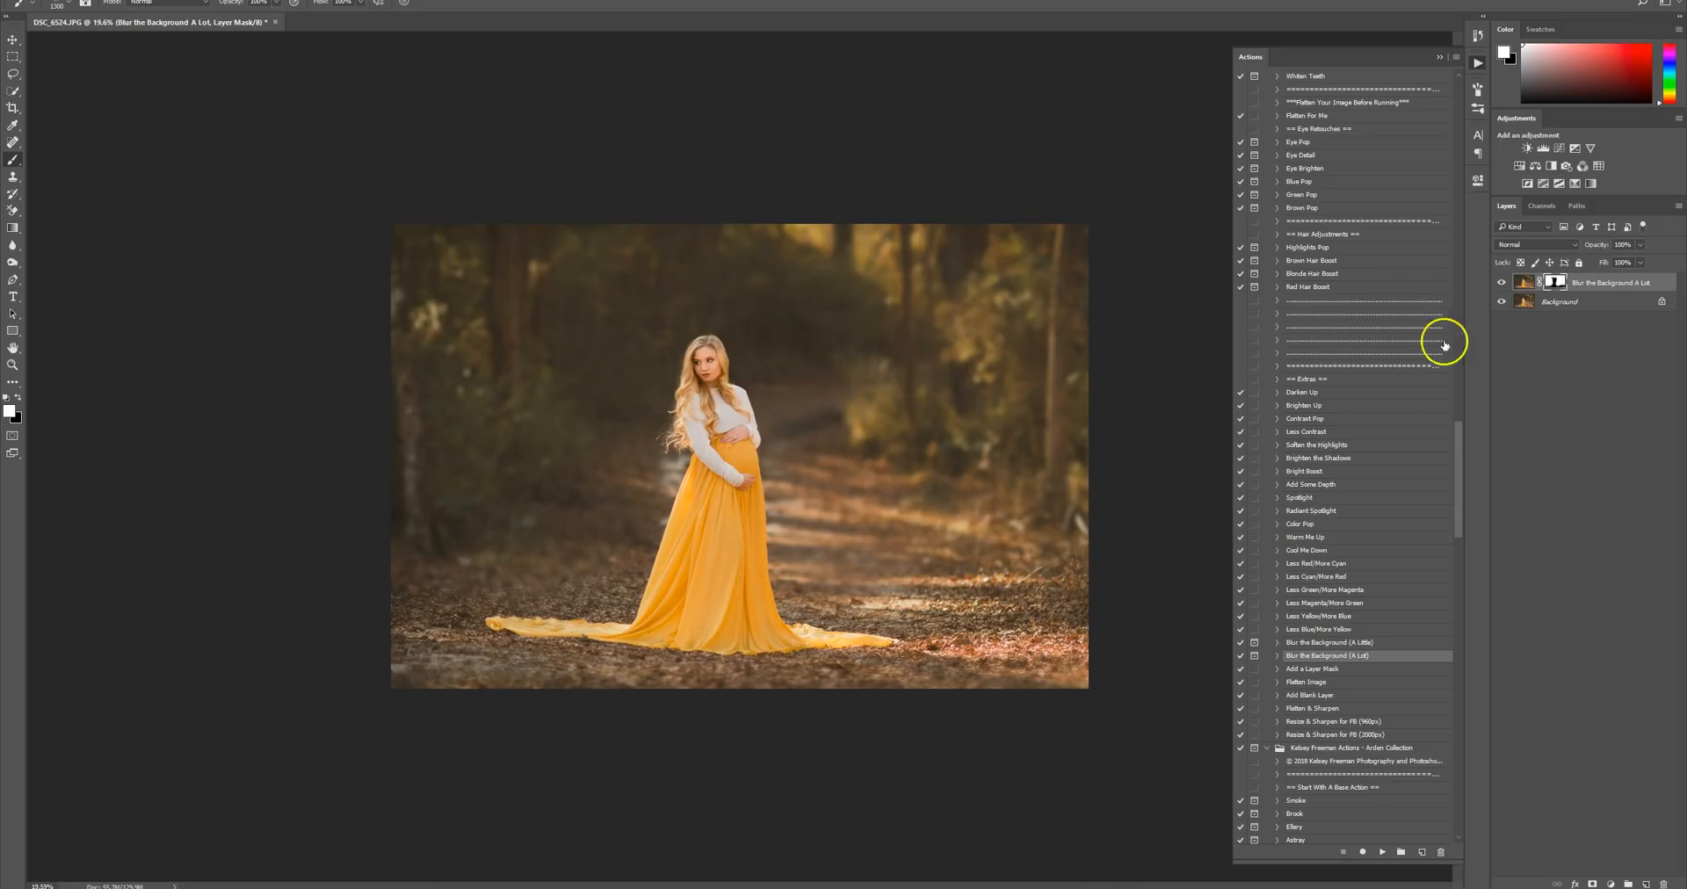
pyautogui.click(1502, 282)
pyautogui.click(1503, 282)
pyautogui.click(1503, 282)
pyautogui.click(1503, 282)
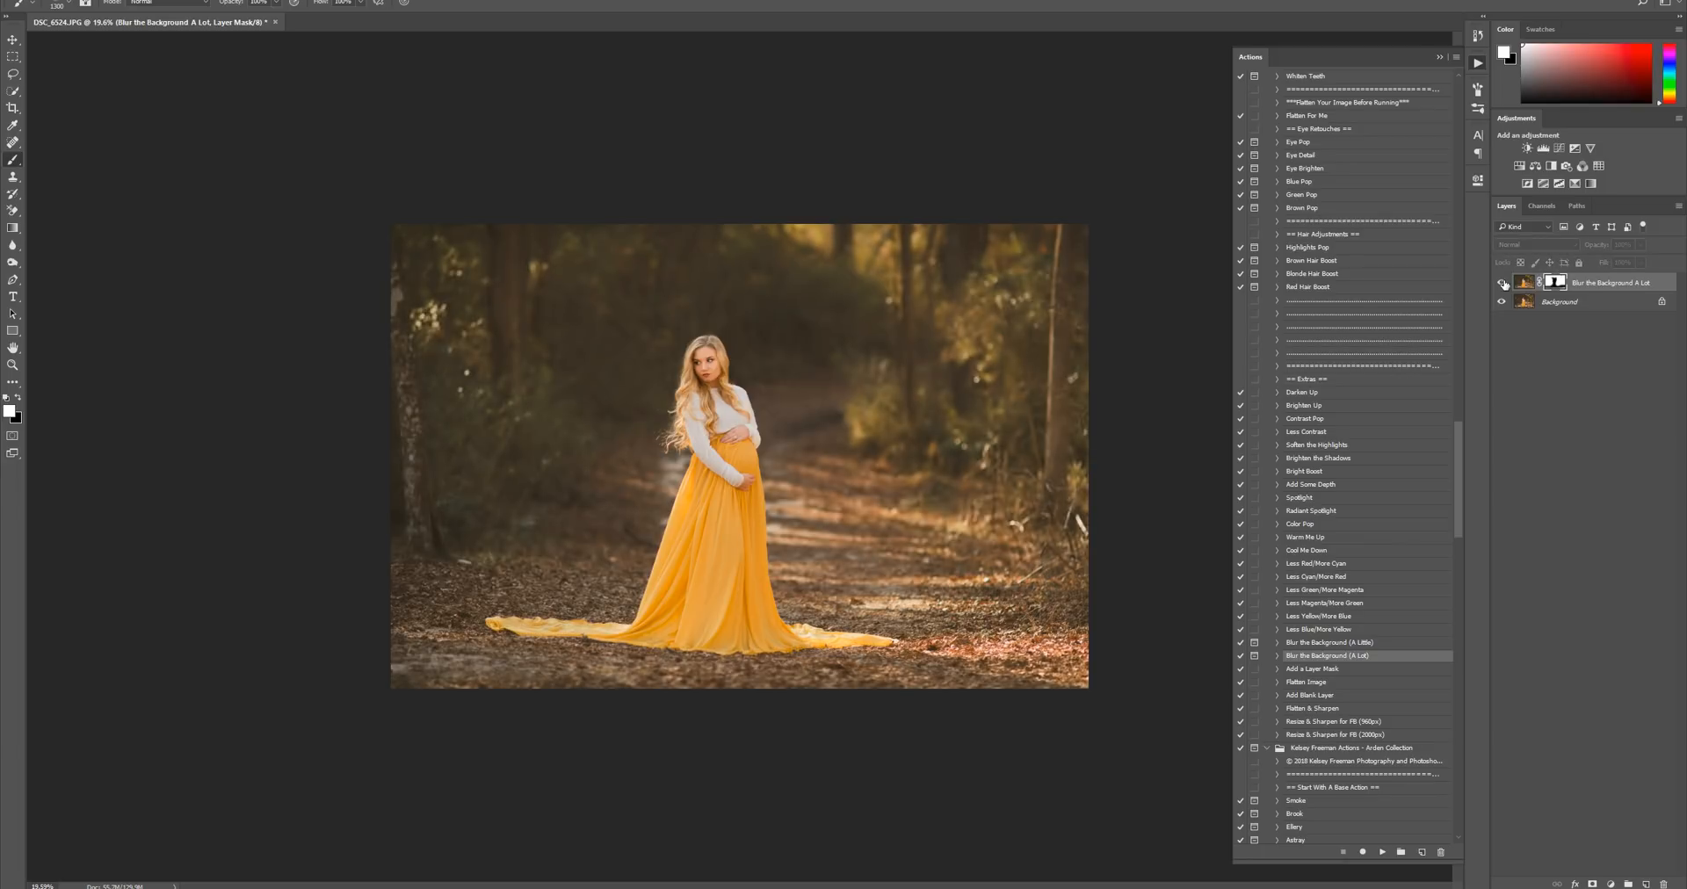
pyautogui.click(14, 40)
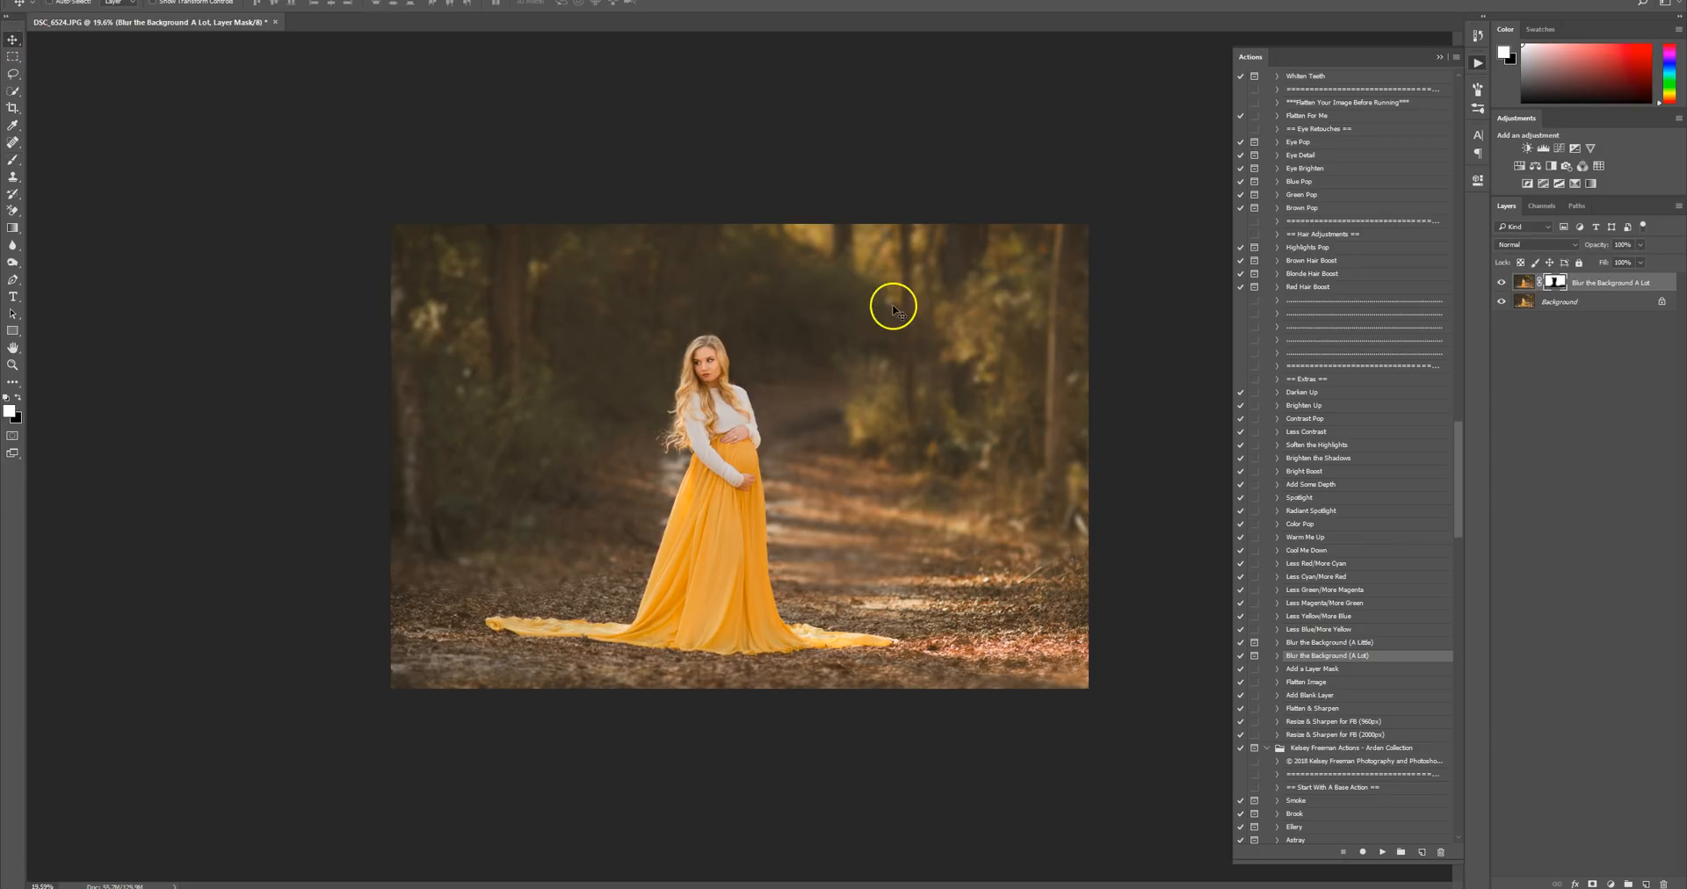
pyautogui.rightClick(1582, 307)
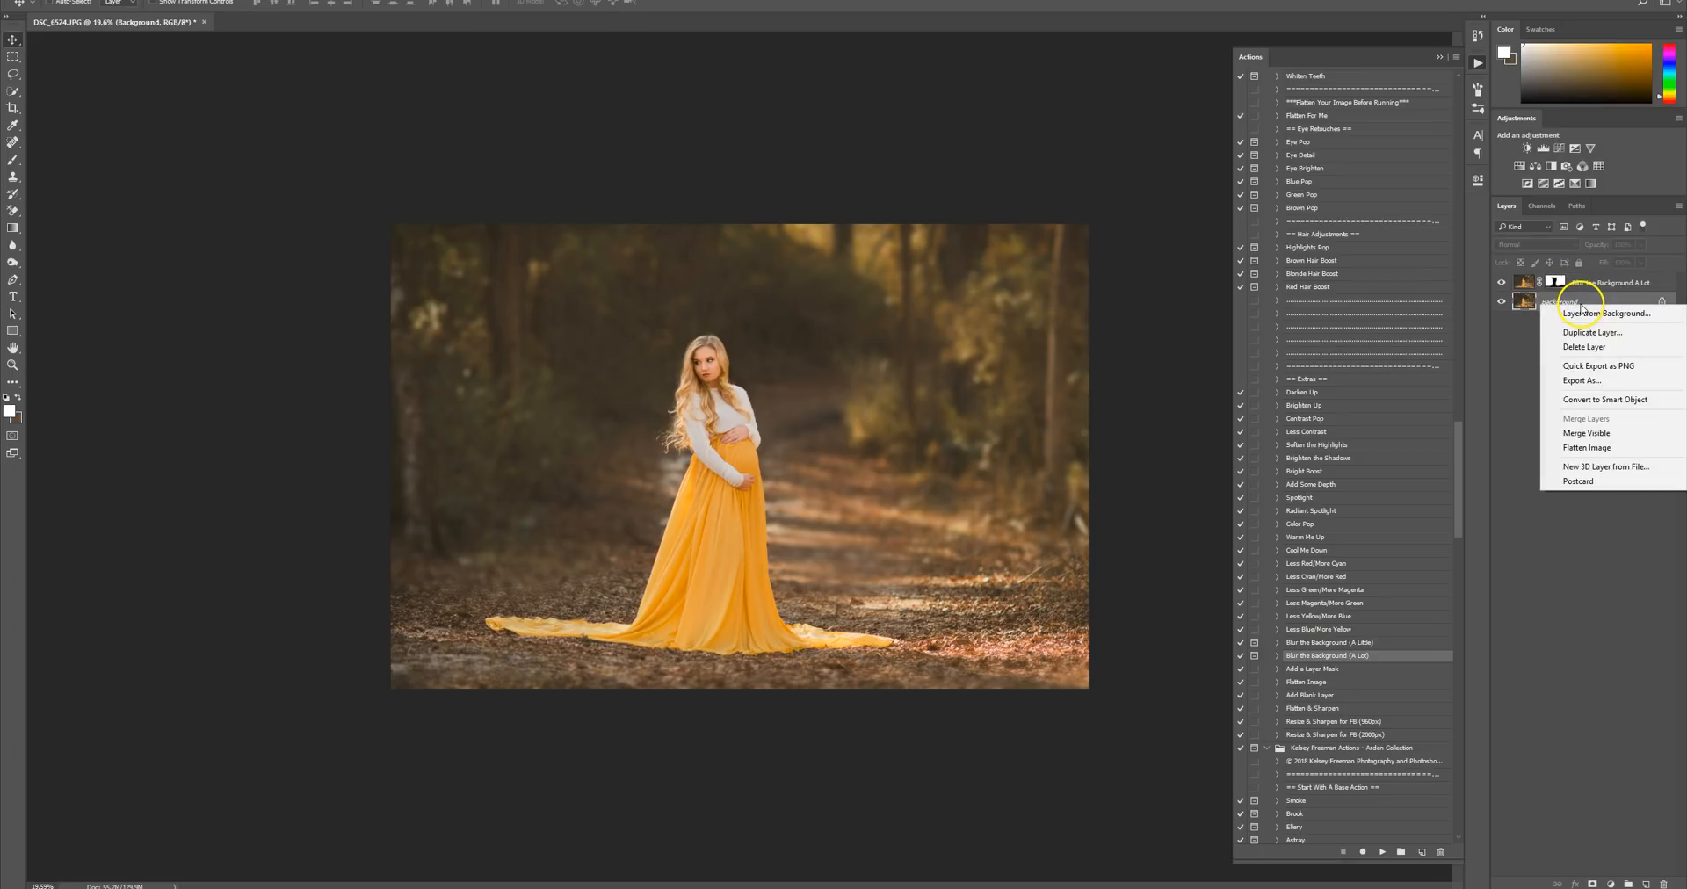
pyautogui.click(1524, 687)
# Select the background blur layer's mask, shrink the brush and switch the painting colour to black.
pyautogui.click(1554, 282)
pyautogui.click(11, 158)
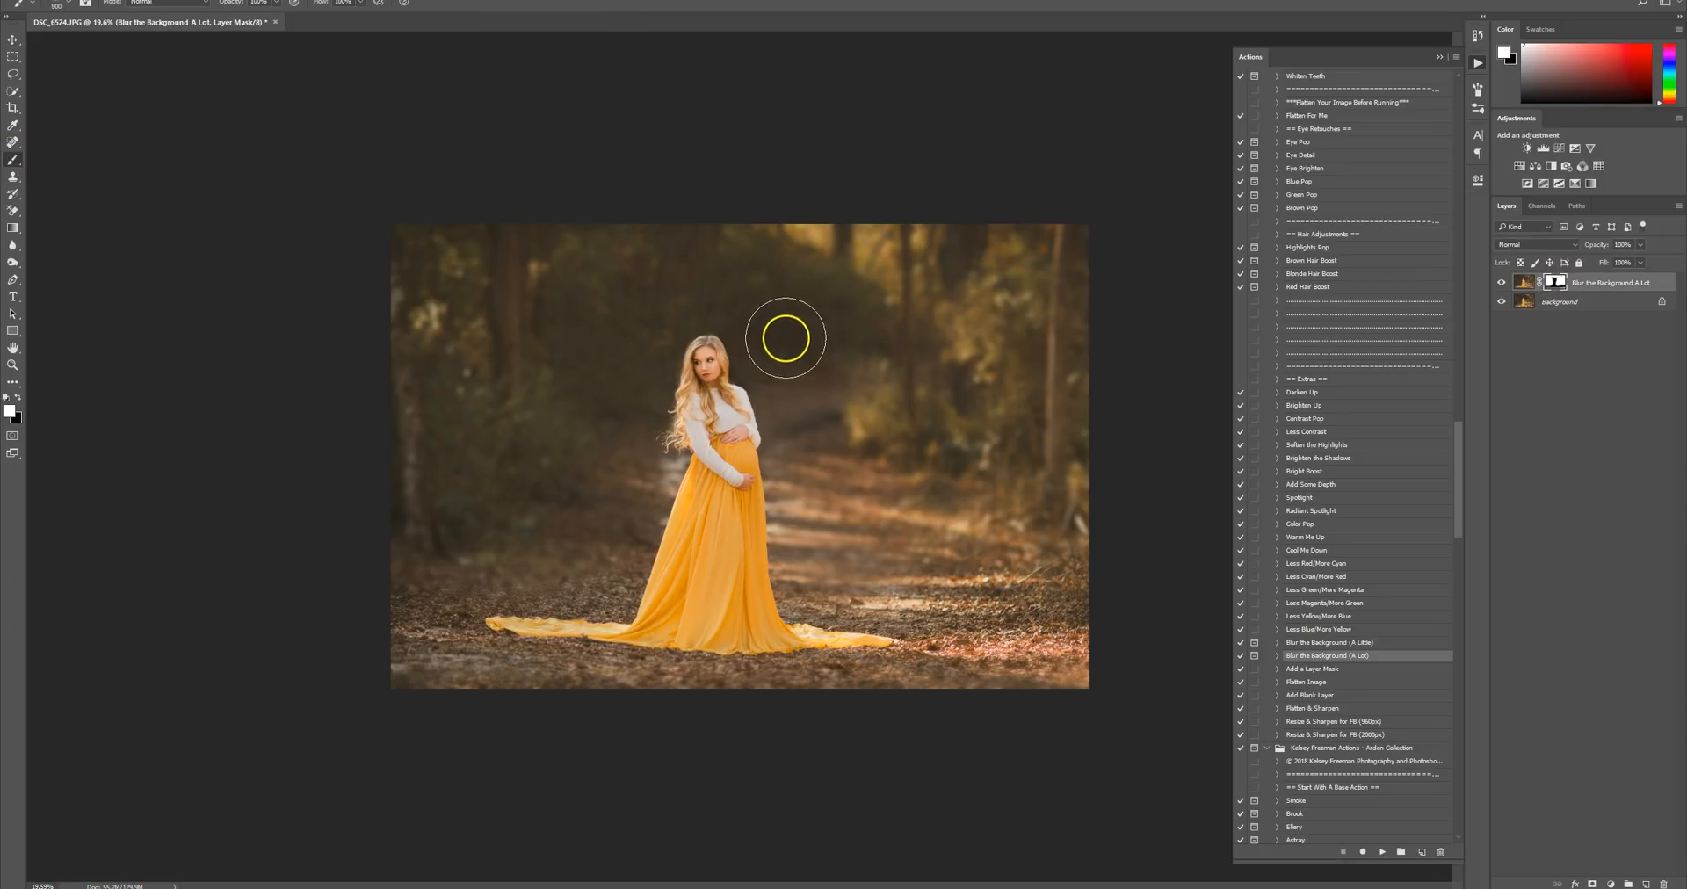
pyautogui.press('[')
pyautogui.press('[')
pyautogui.press('[')
pyautogui.press('[')
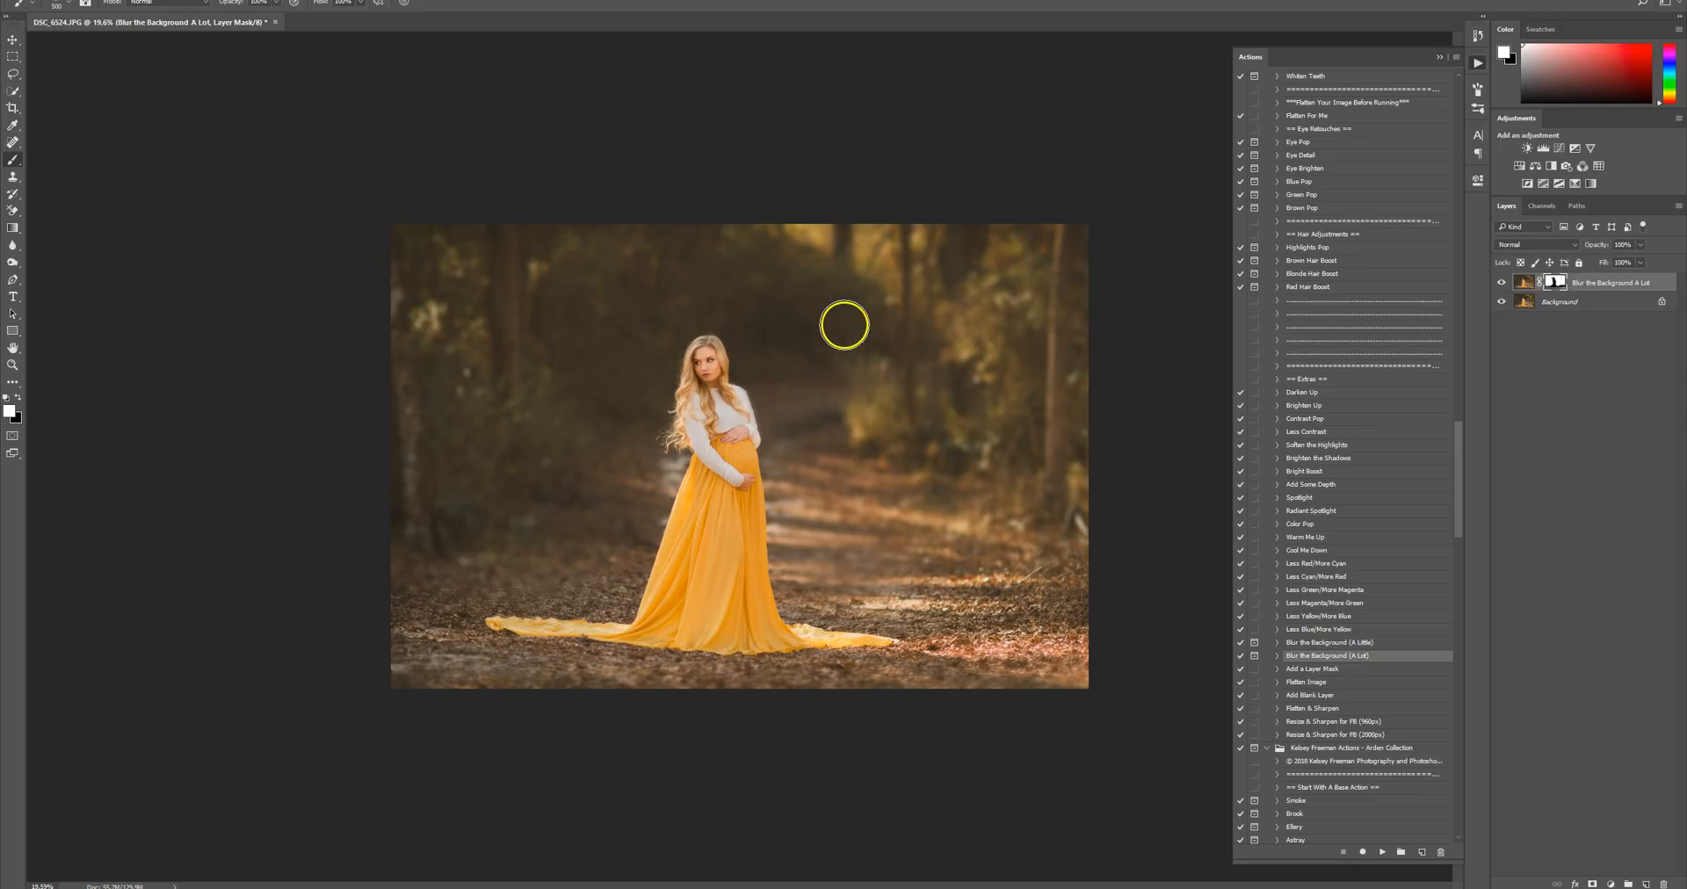
pyautogui.click(17, 397)
pyautogui.press('p')
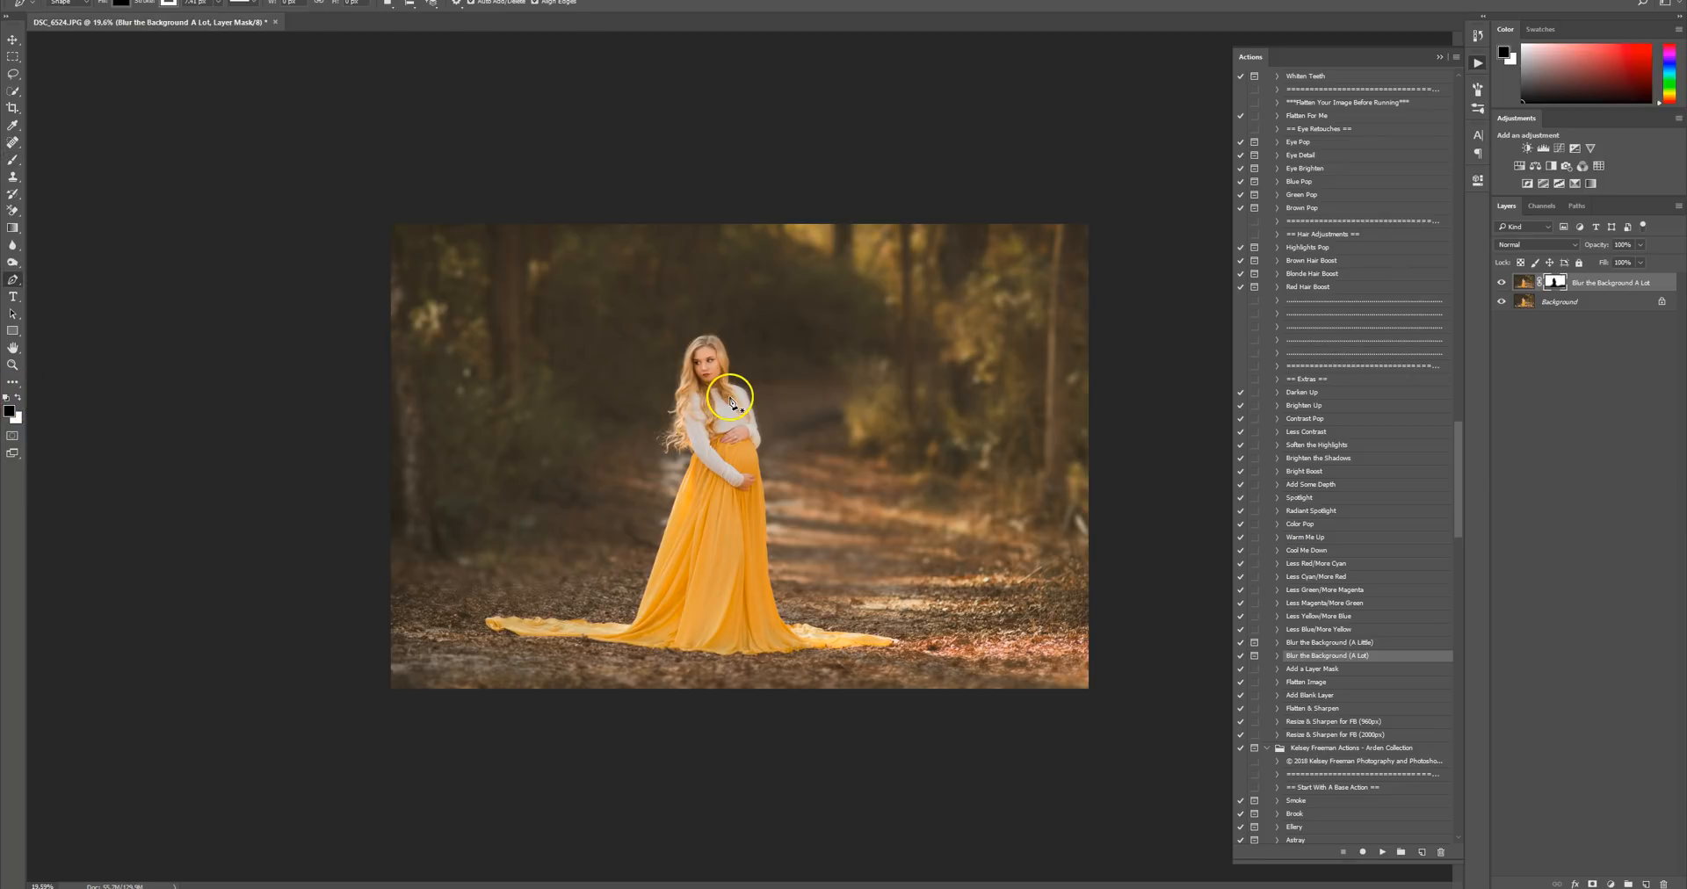
pyautogui.click(51, 175)
pyautogui.press('x')
pyautogui.click(9, 163)
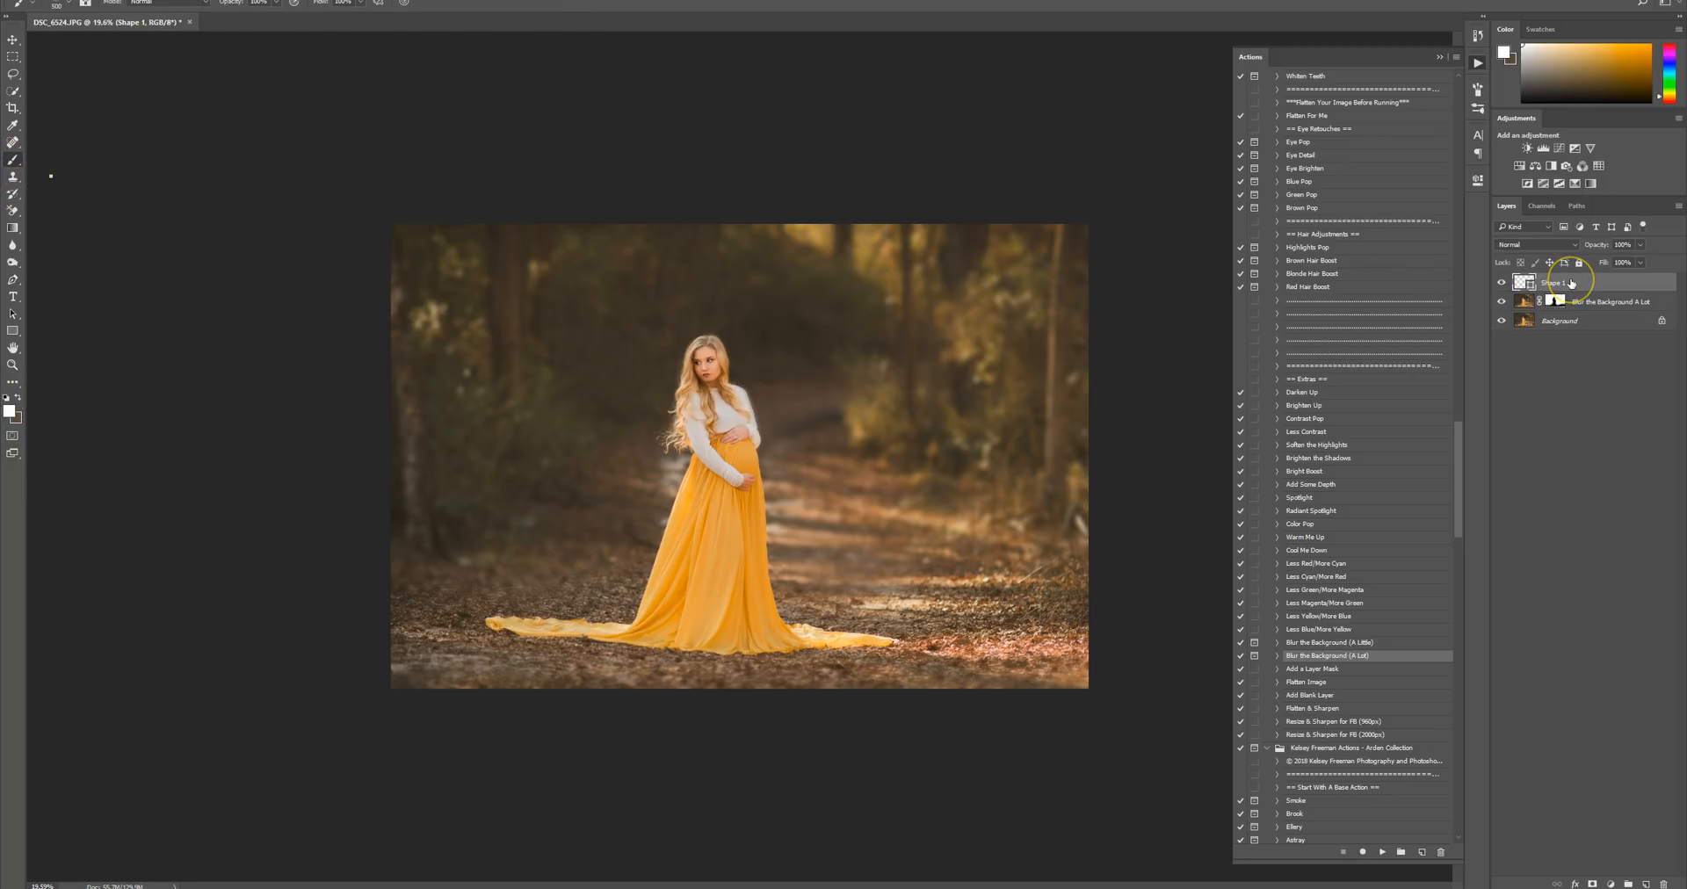
pyautogui.press('Delete')
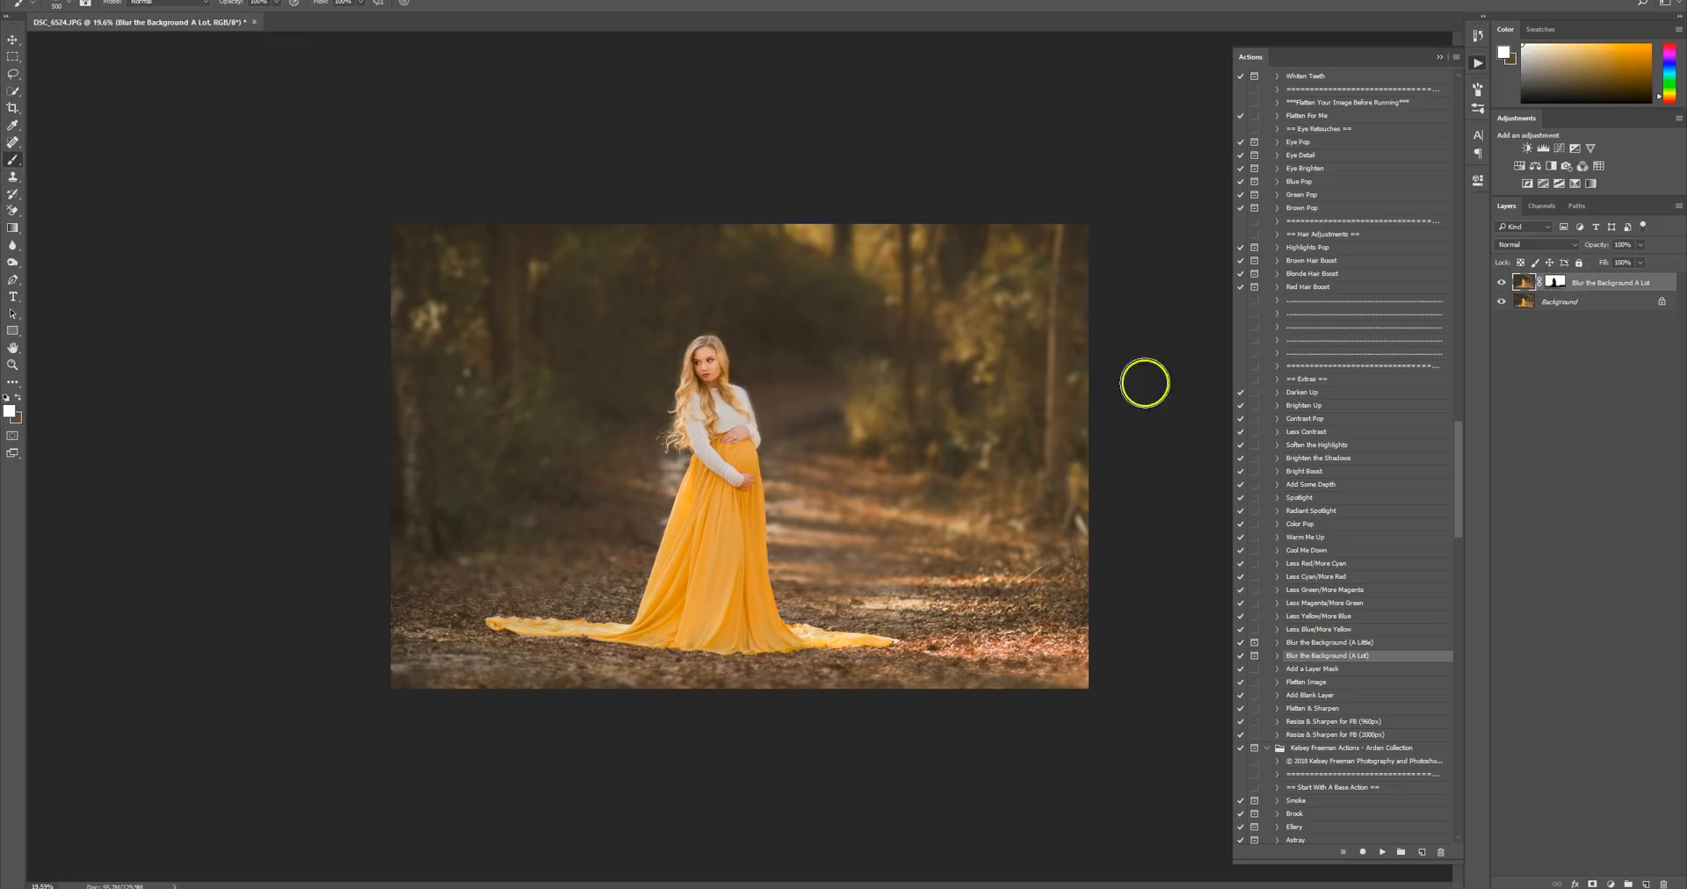
# Reselect the blur layer's mask with a smaller black brush and check the woman's outline up close.
pyautogui.click(1555, 282)
pyautogui.press('x')
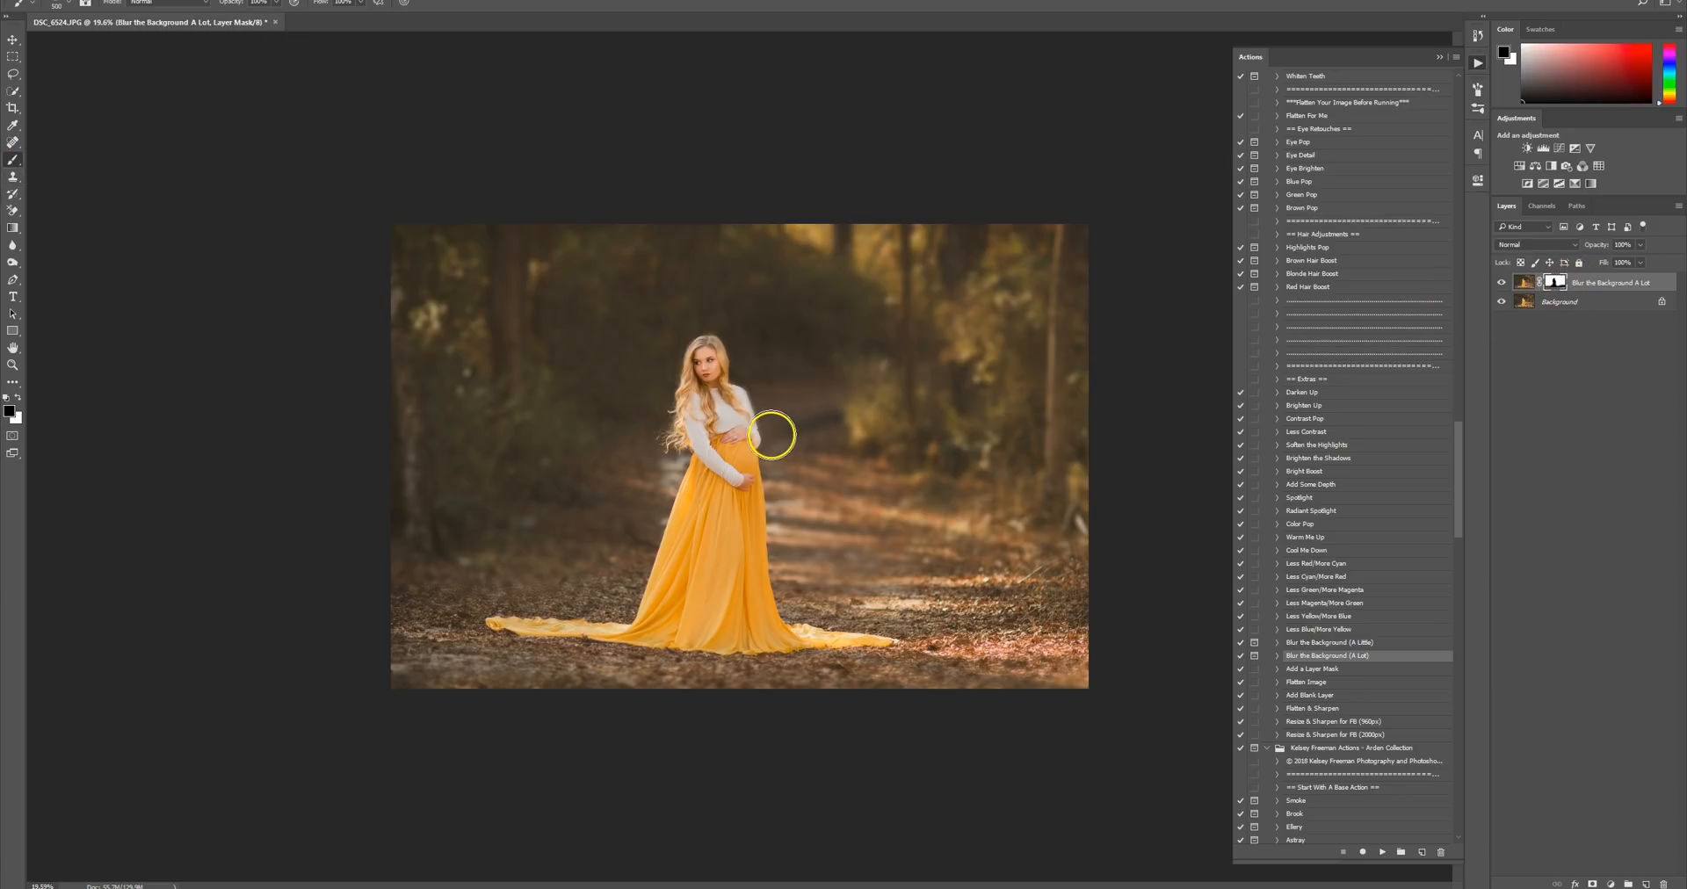
pyautogui.scroll(2, 772, 435)
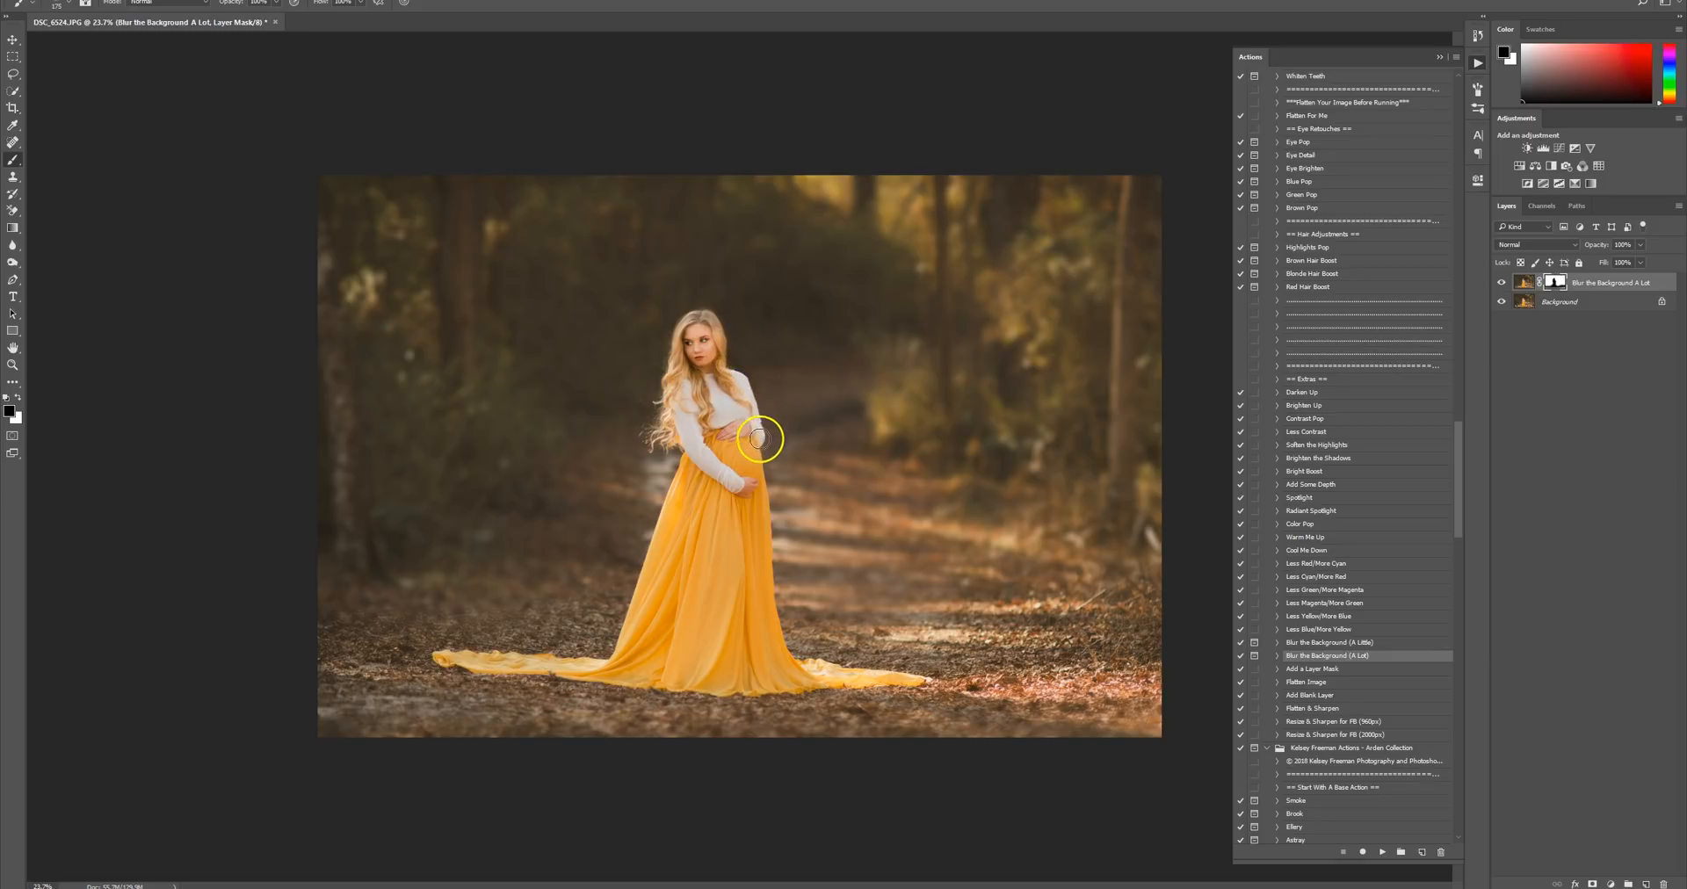
pyautogui.scroll(-2, 942, 479)
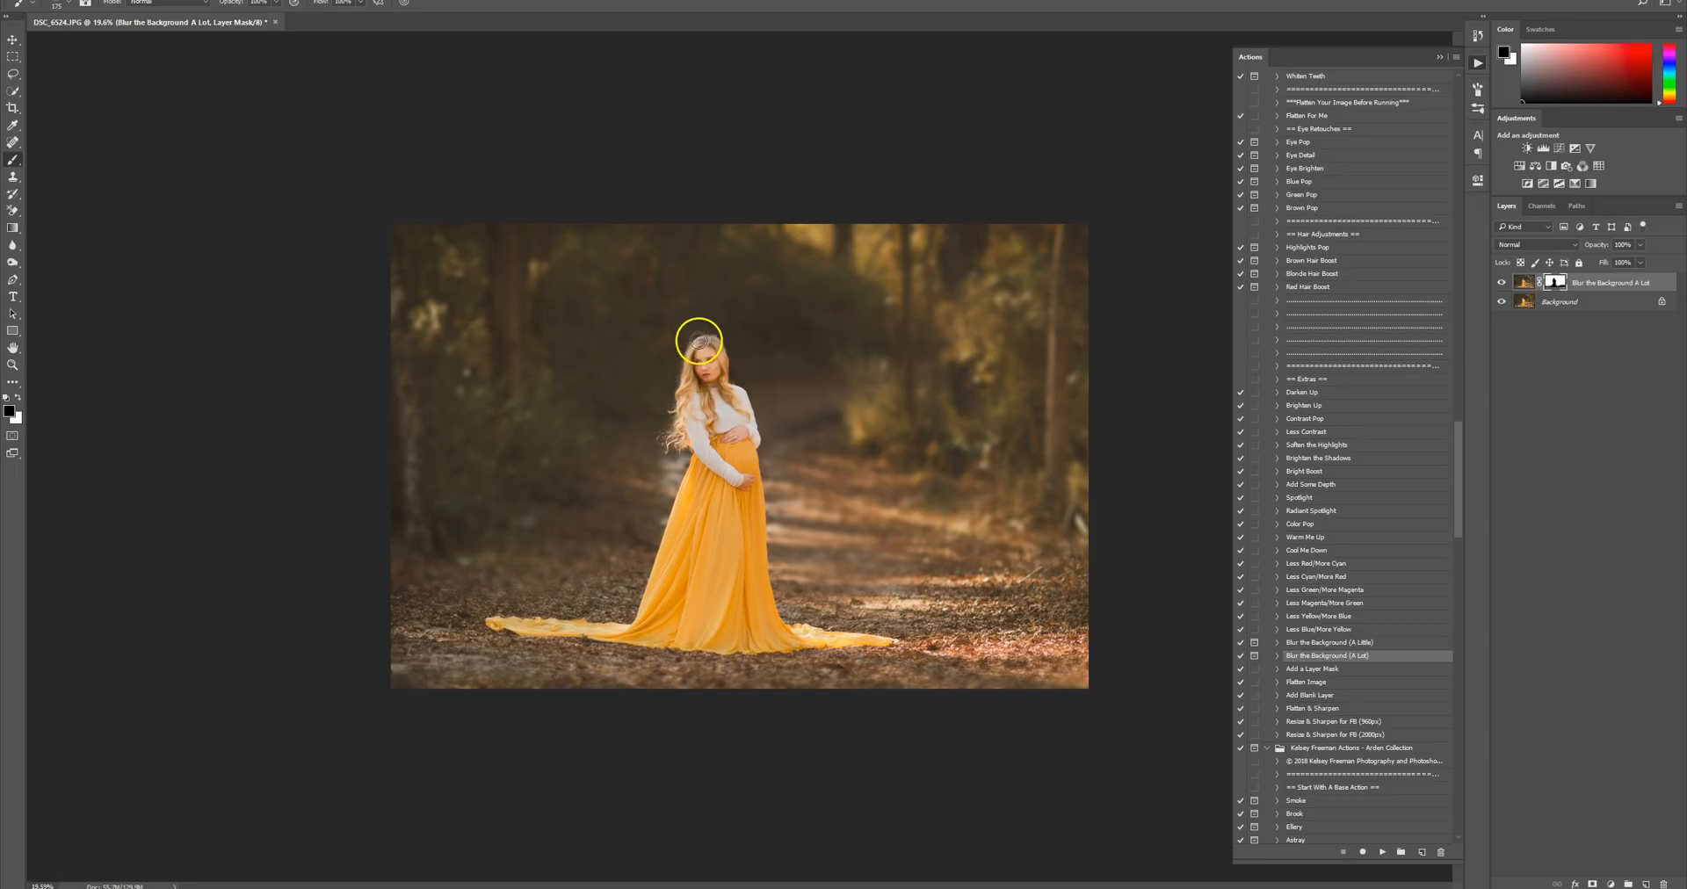
# Flatten the image into a single background layer and return to the Move tool.
pyautogui.click(1607, 304)
pyautogui.rightClick(1602, 309)
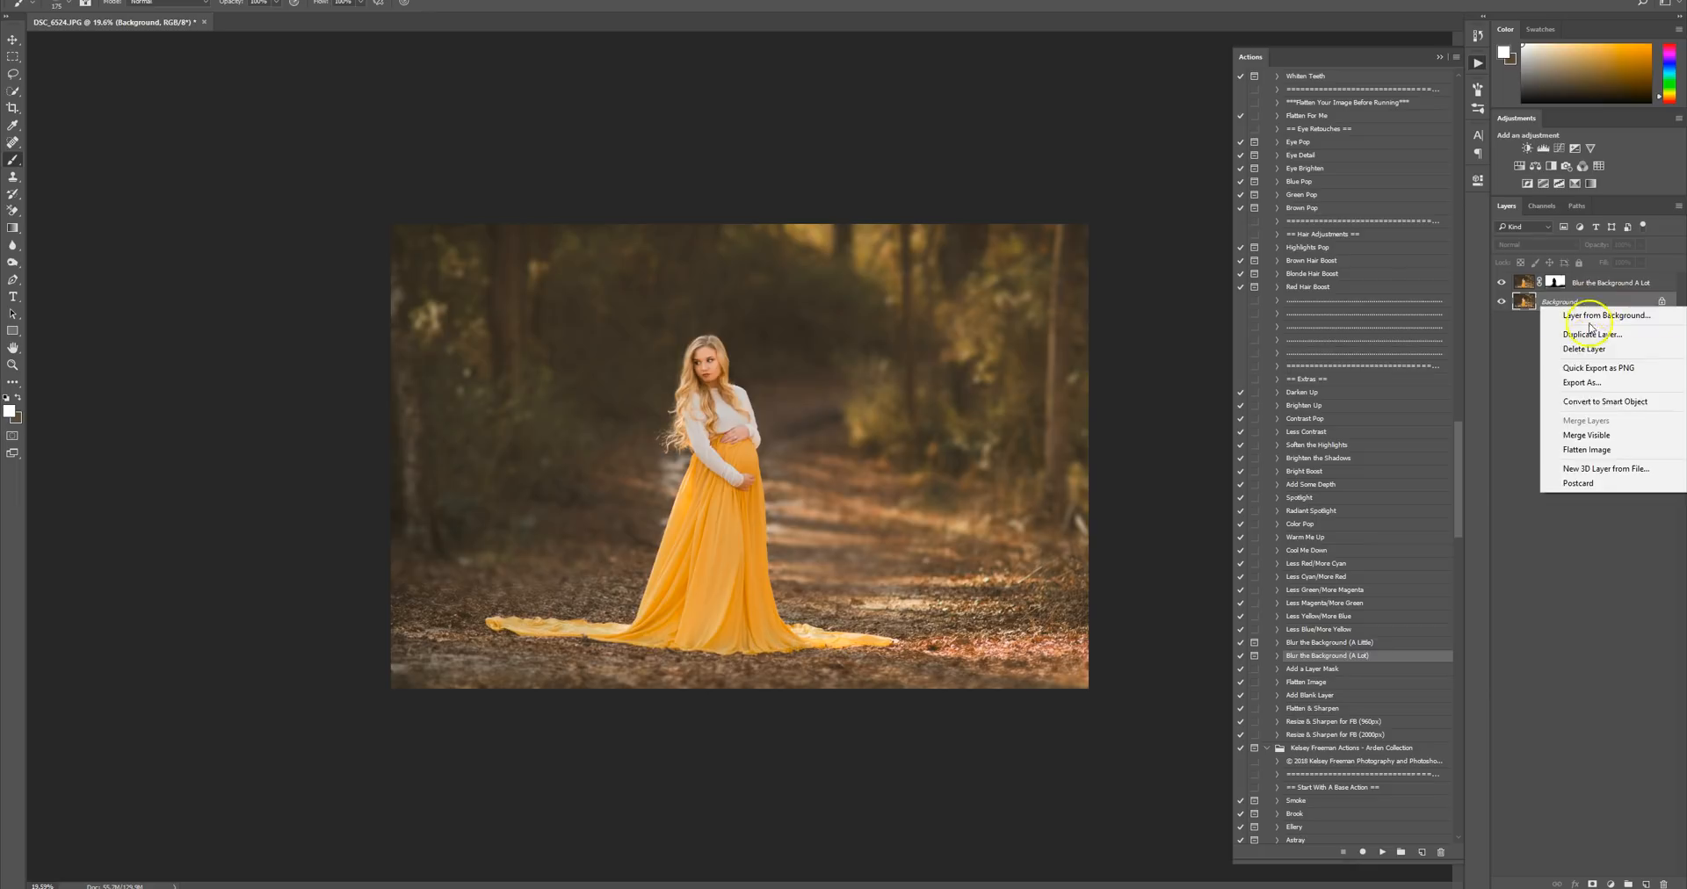
pyautogui.click(1565, 451)
pyautogui.click(12, 40)
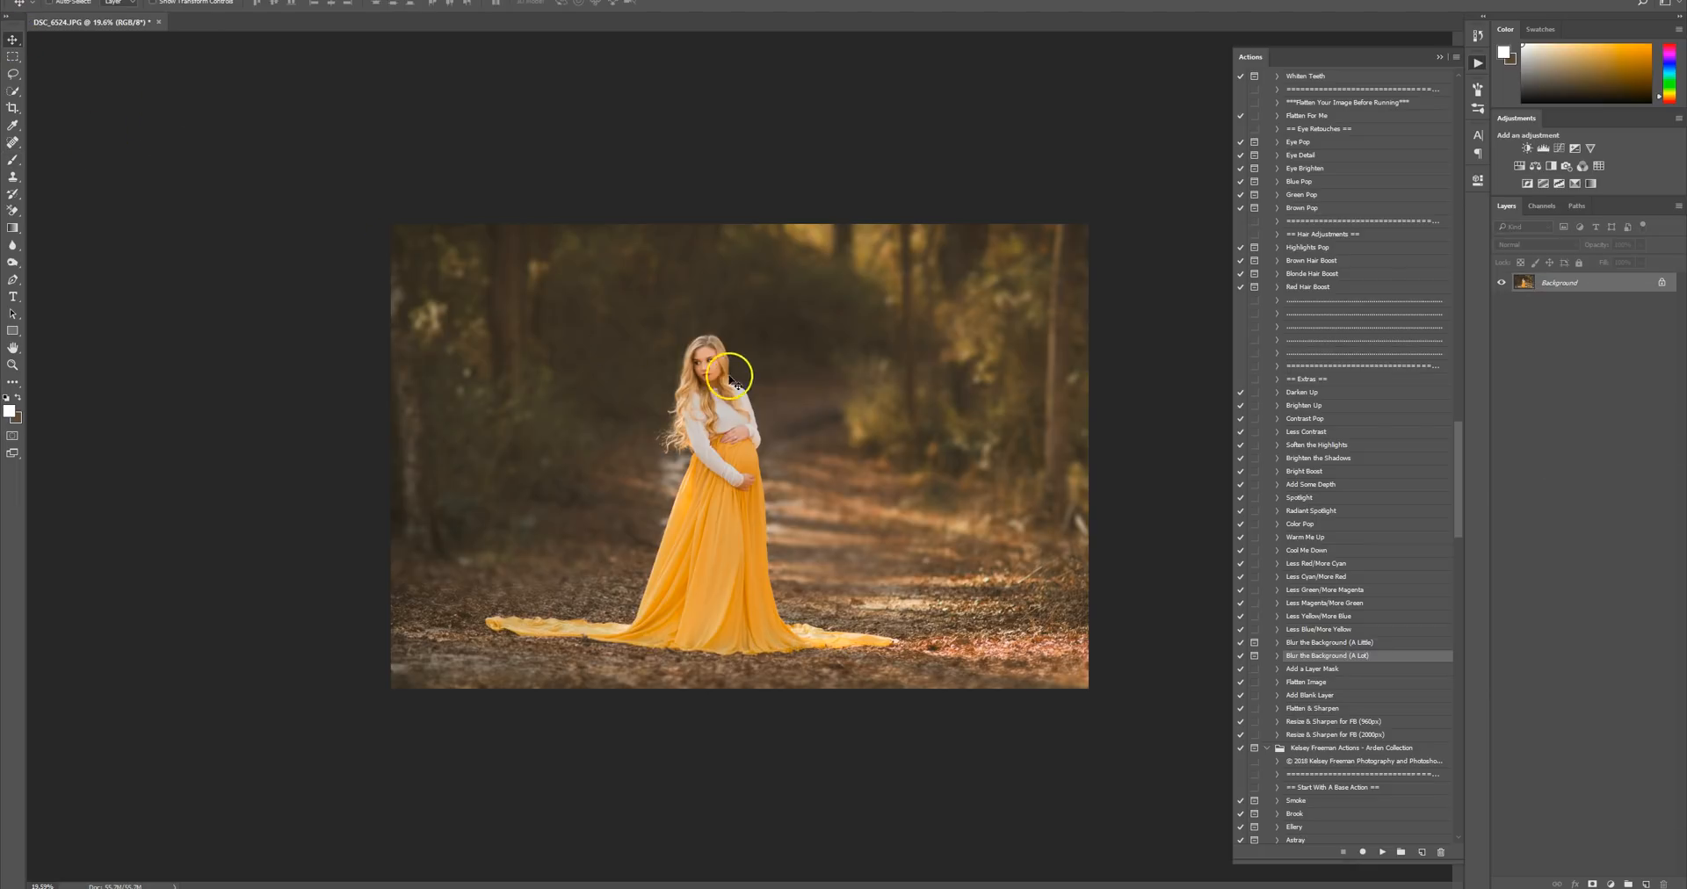
pyautogui.scroll(-3, 1020, 416)
pyautogui.scroll(3, 1020, 416)
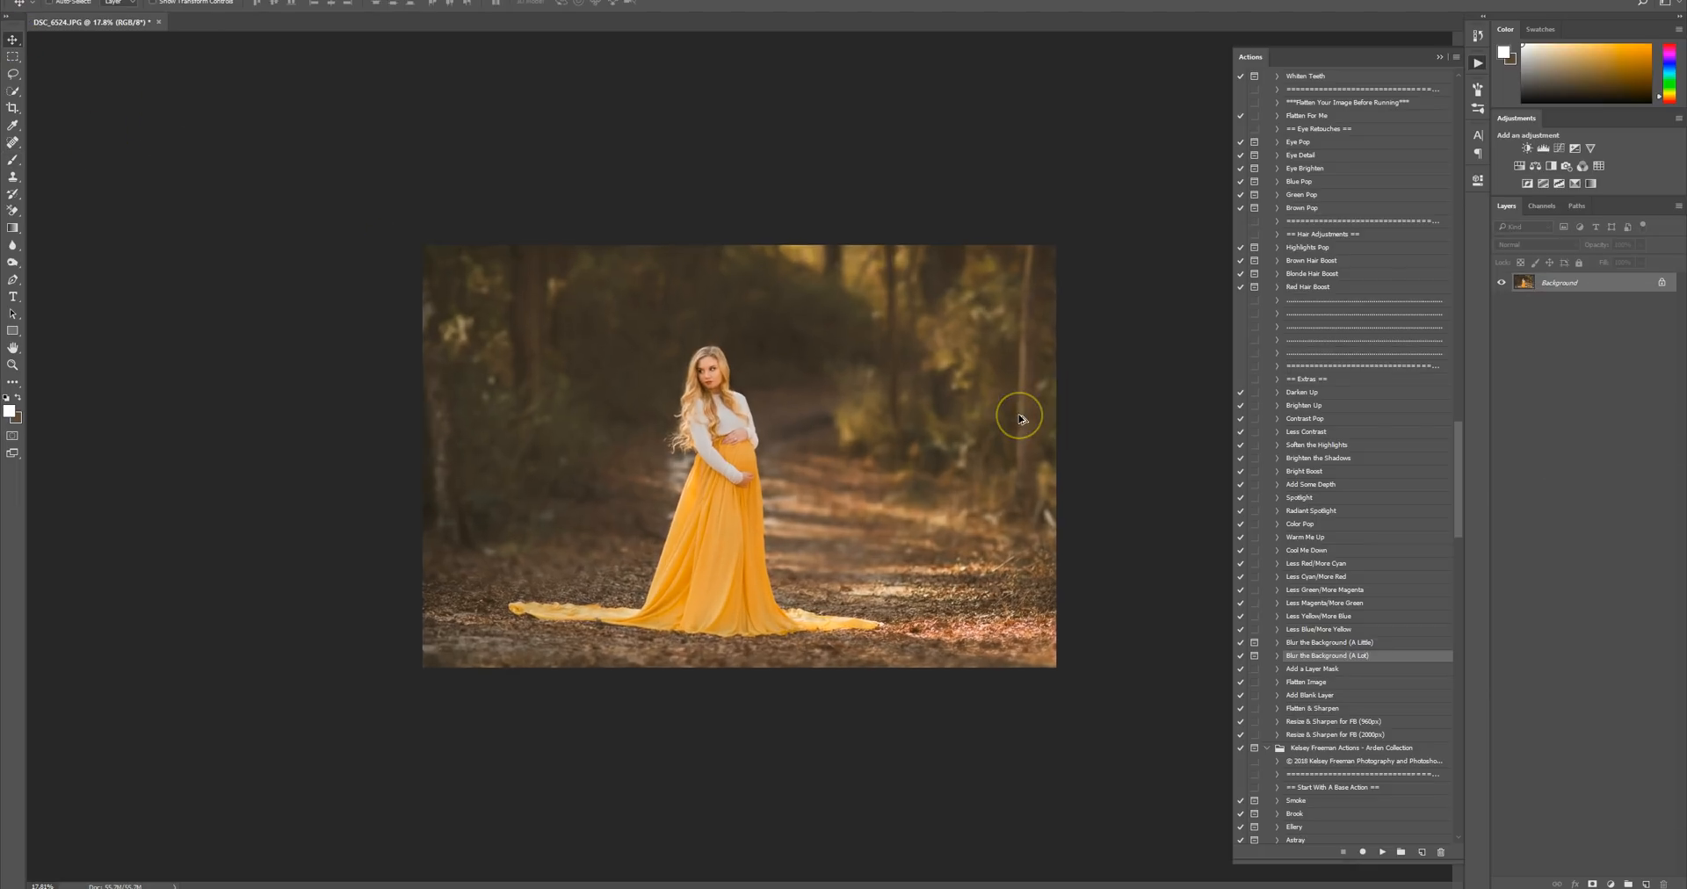
# Run the Jade base action from the Kelsey Freeman Wander Collection.
pyautogui.moveTo(1459, 489); pyautogui.dragTo(1467, 167)
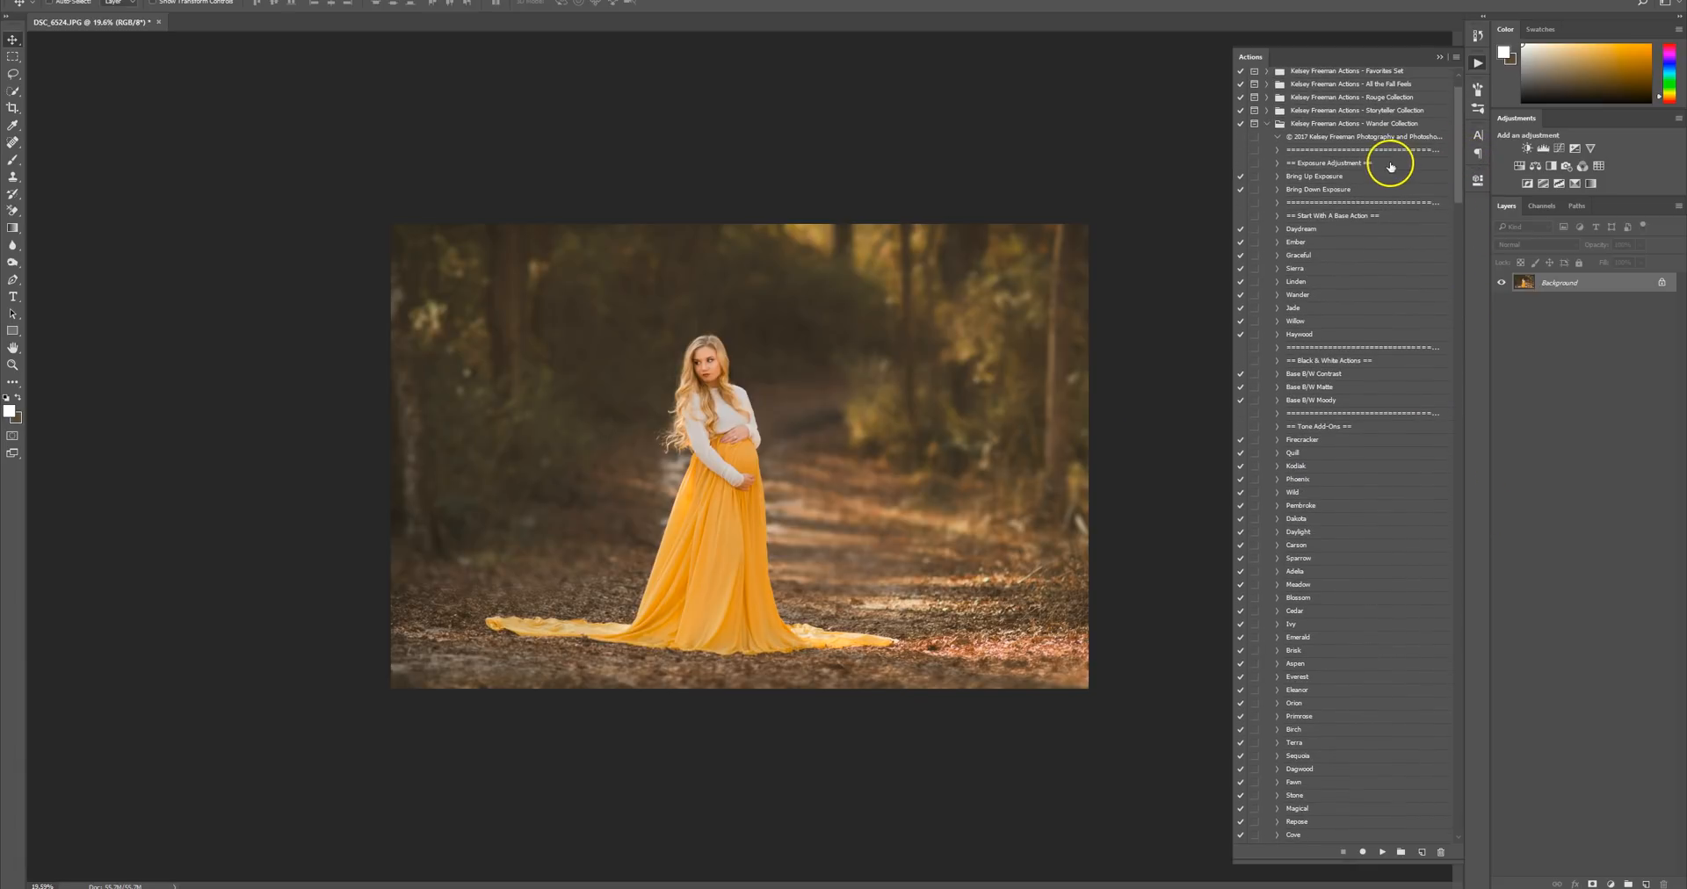
pyautogui.click(1324, 124)
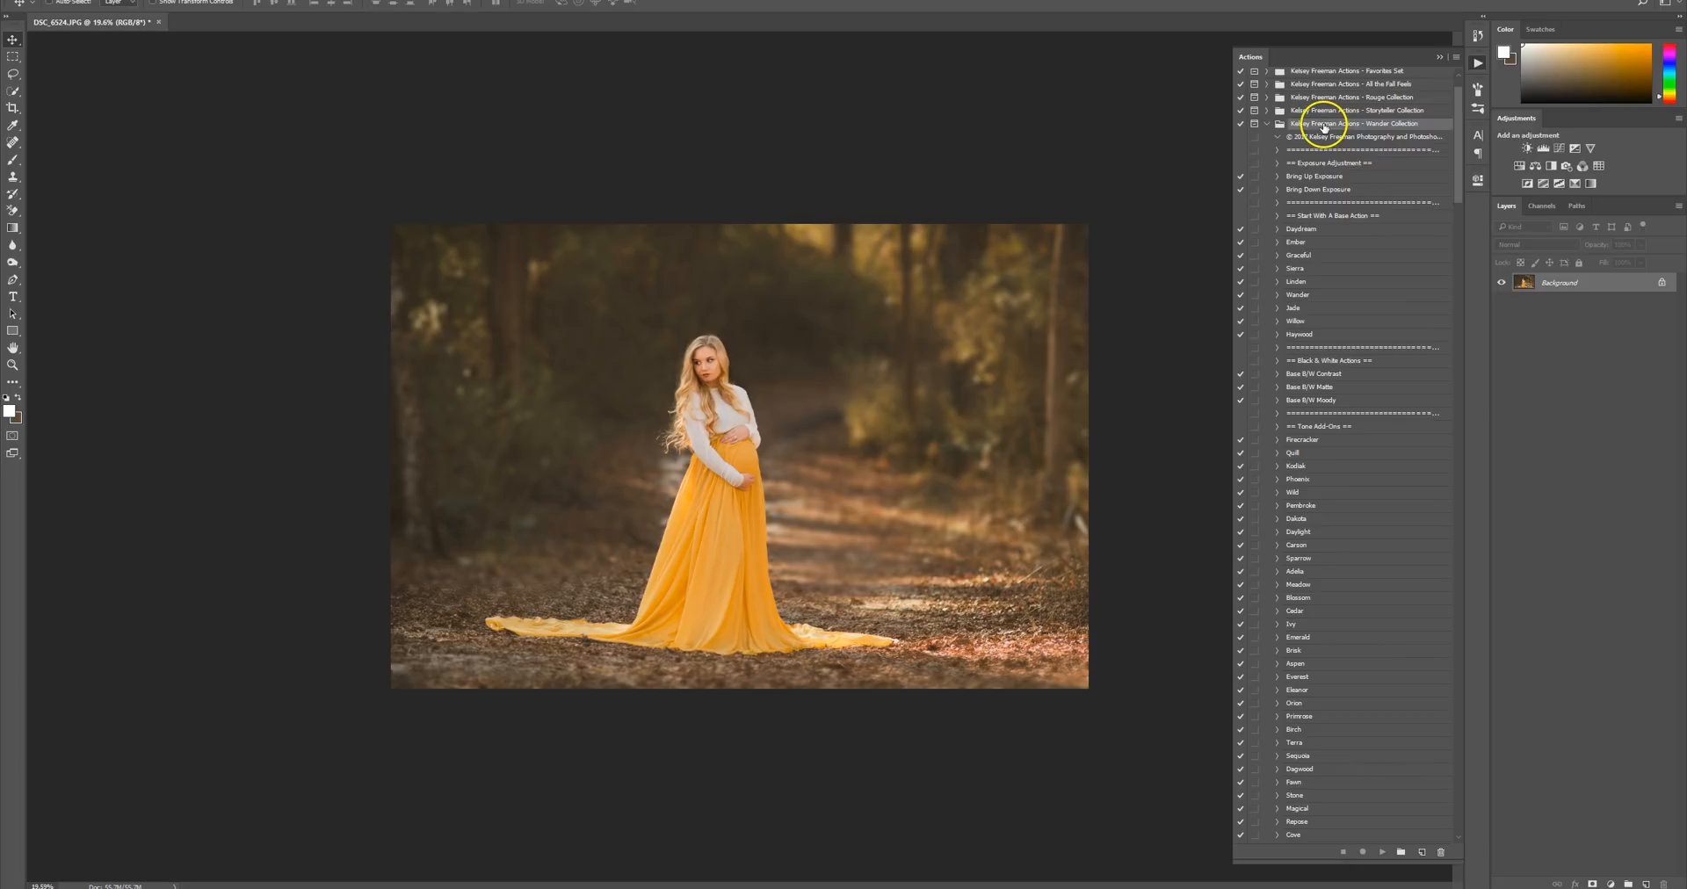
pyautogui.click(1314, 307)
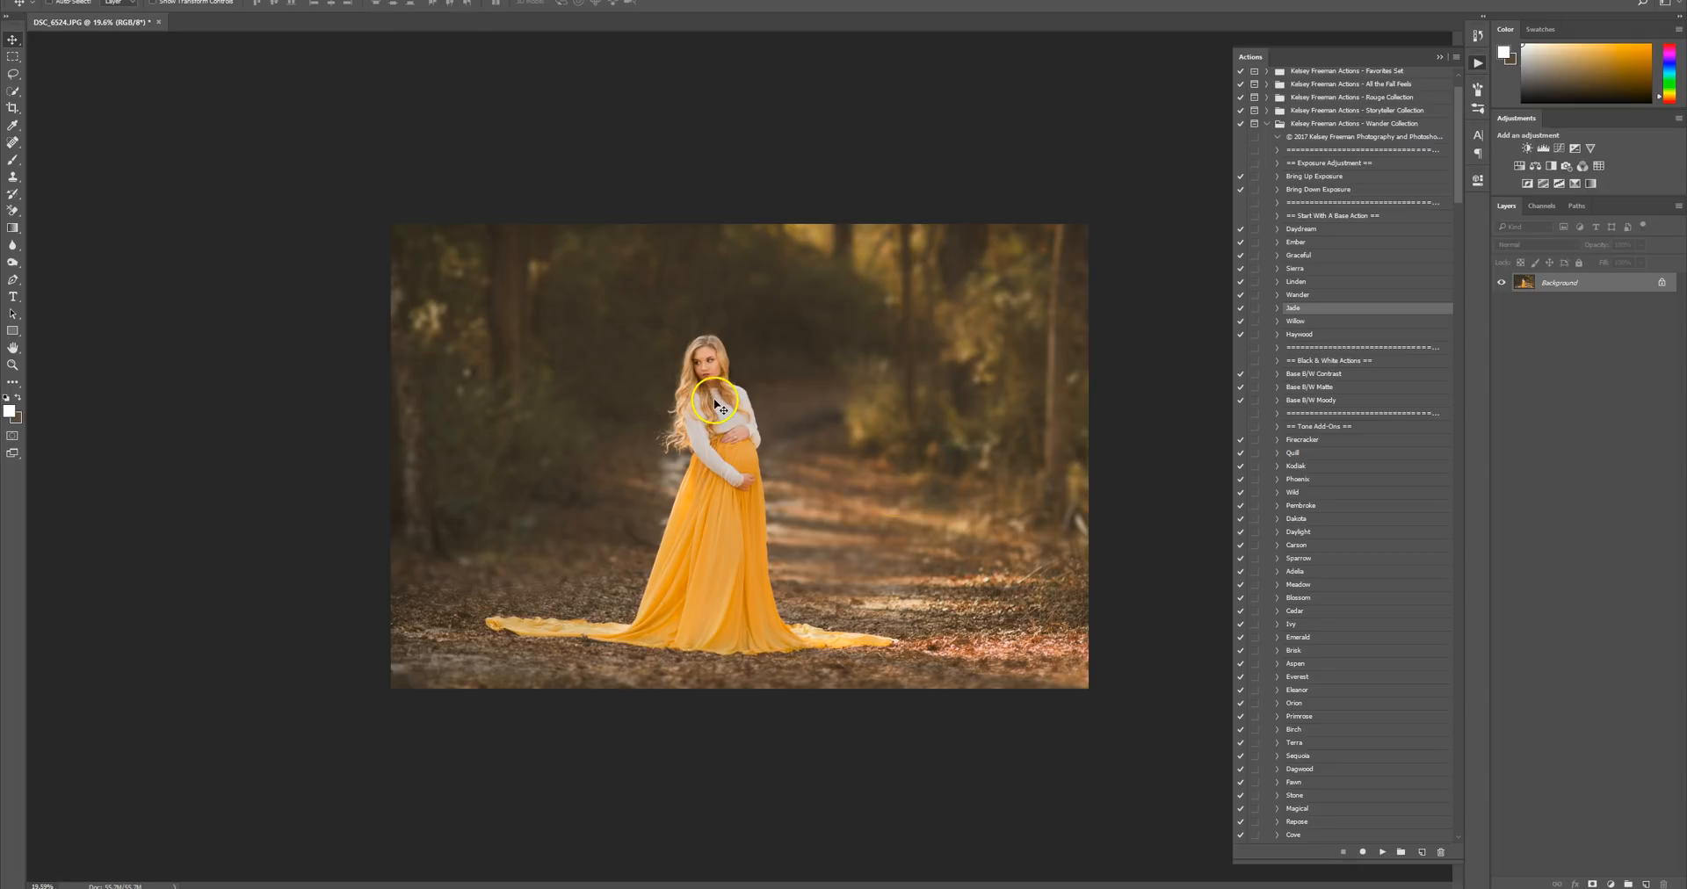
pyautogui.click(1381, 853)
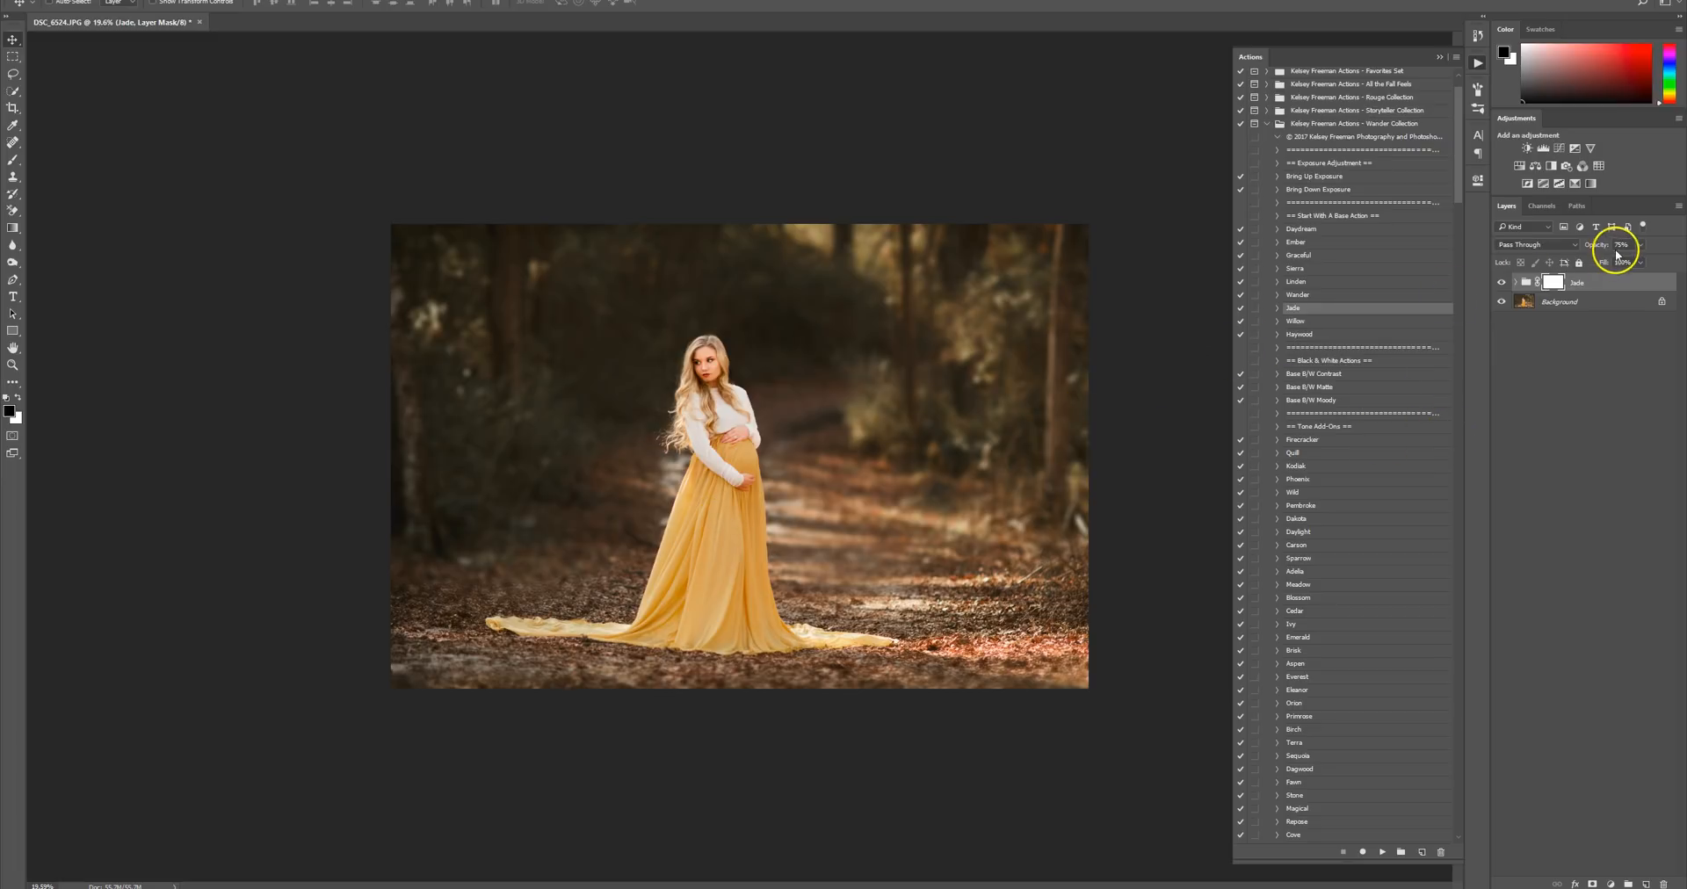
# Lower the Jade group's opacity to 62% and invert its mask to black.
pyautogui.moveTo(1602, 249)
pyautogui.mouseDown()
pyautogui.moveTo(1585, 272)
pyautogui.moveTo(1597, 250)
pyautogui.mouseUp()
pyautogui.click(1553, 282)
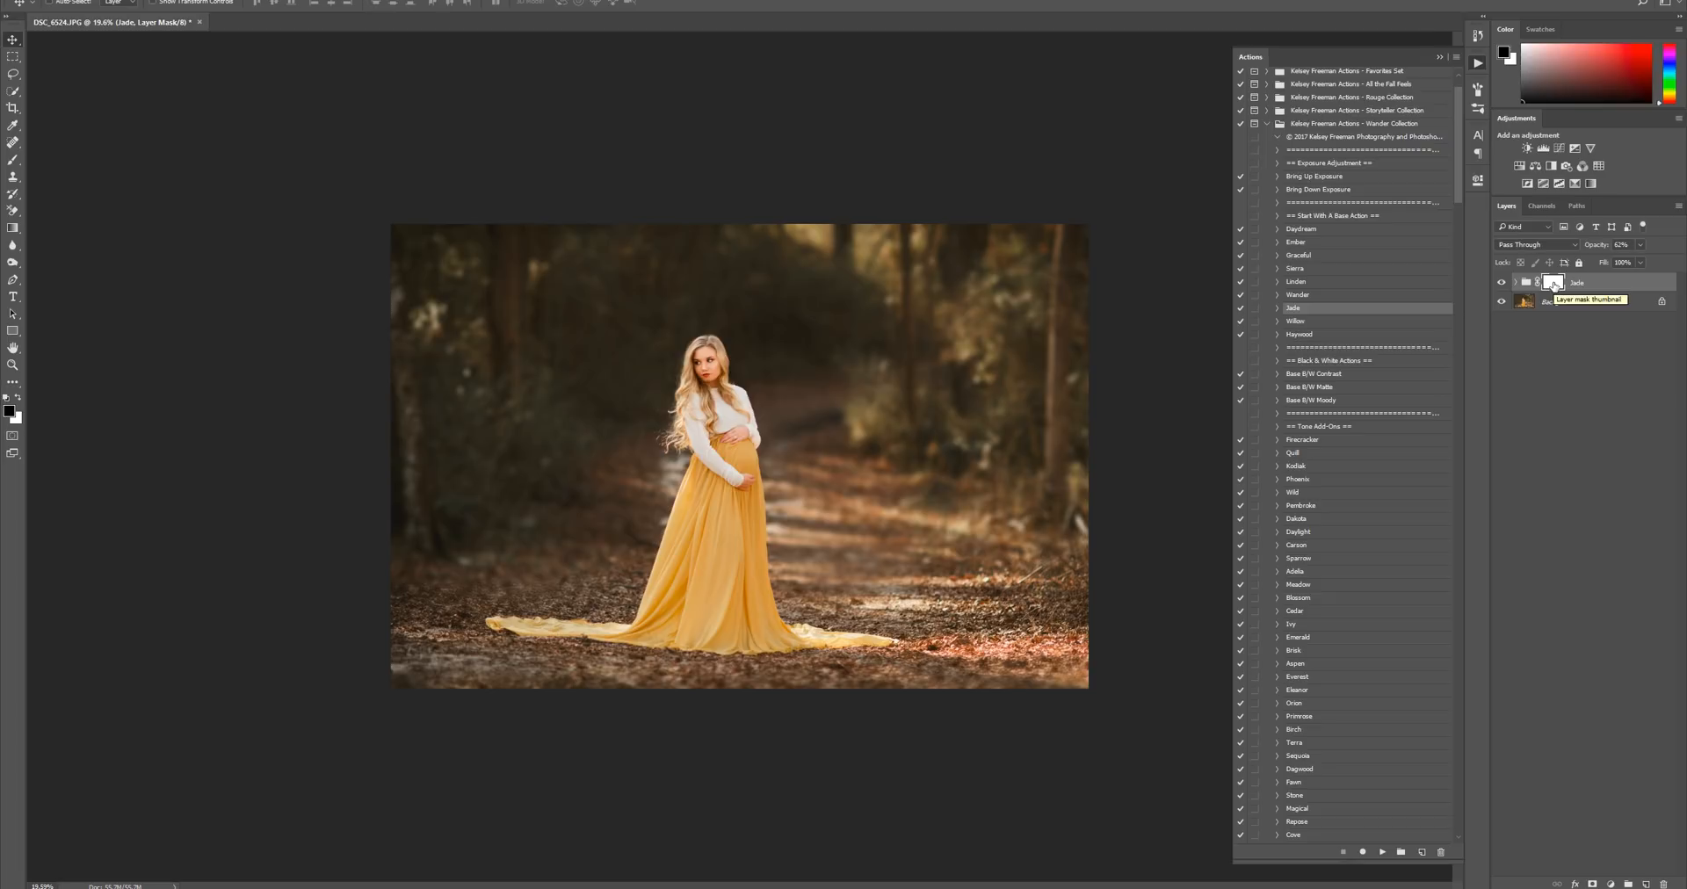
pyautogui.hotkey('ctrl', 'i')
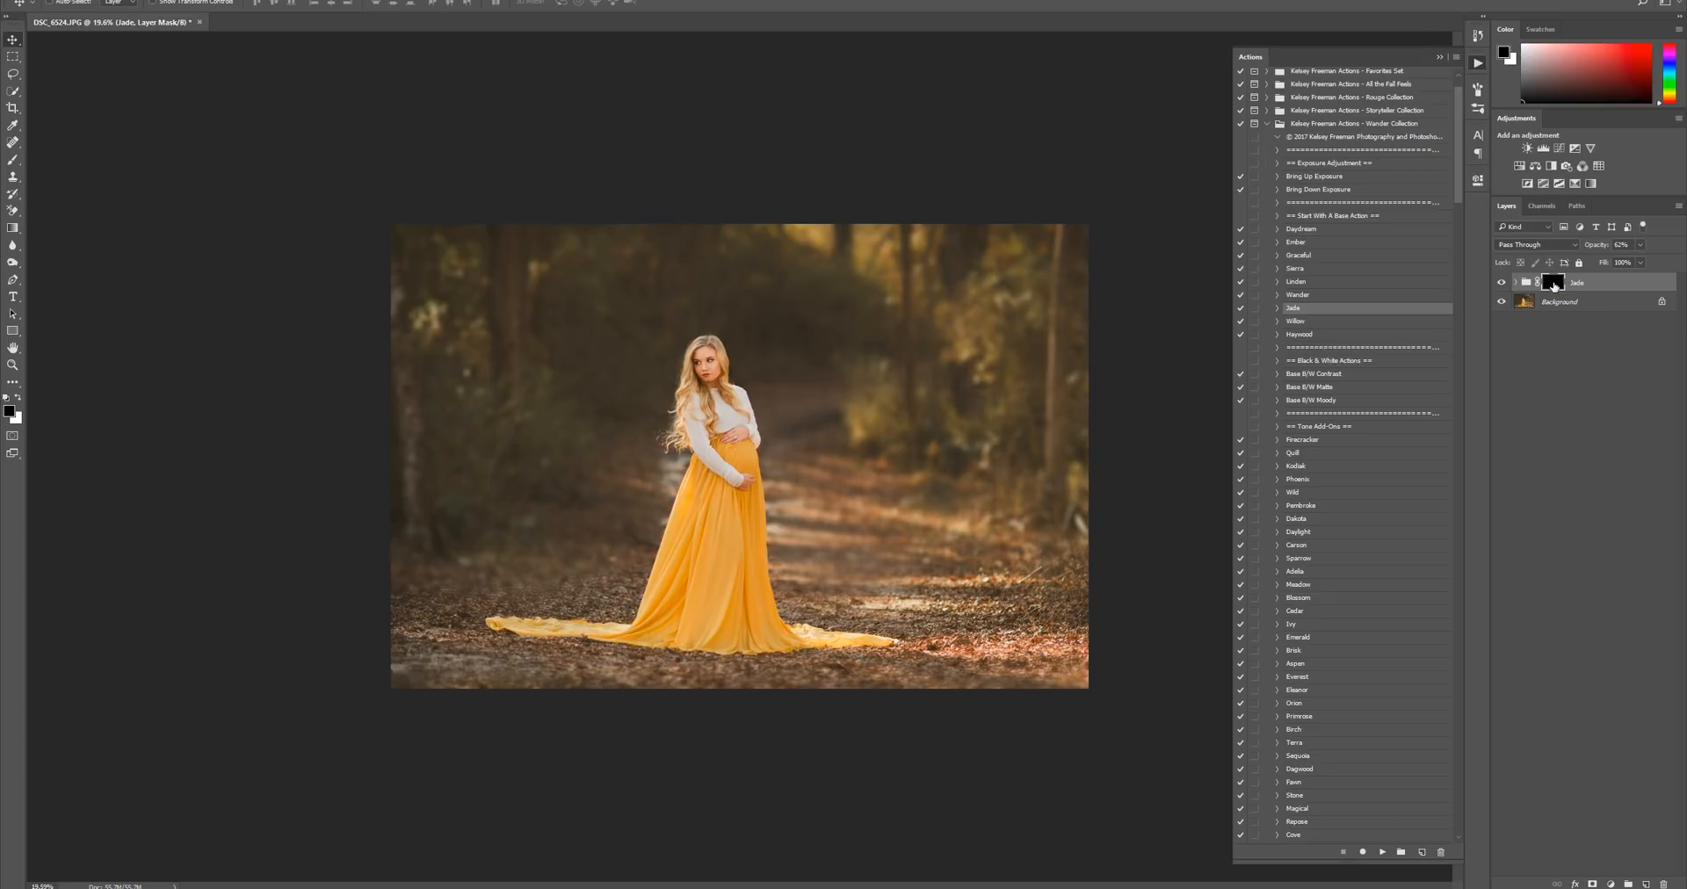
# Paint with a small white brush on the Jade mask over the woman's hair, face and white sleeves.
pyautogui.click(1504, 283)
pyautogui.click(12, 159)
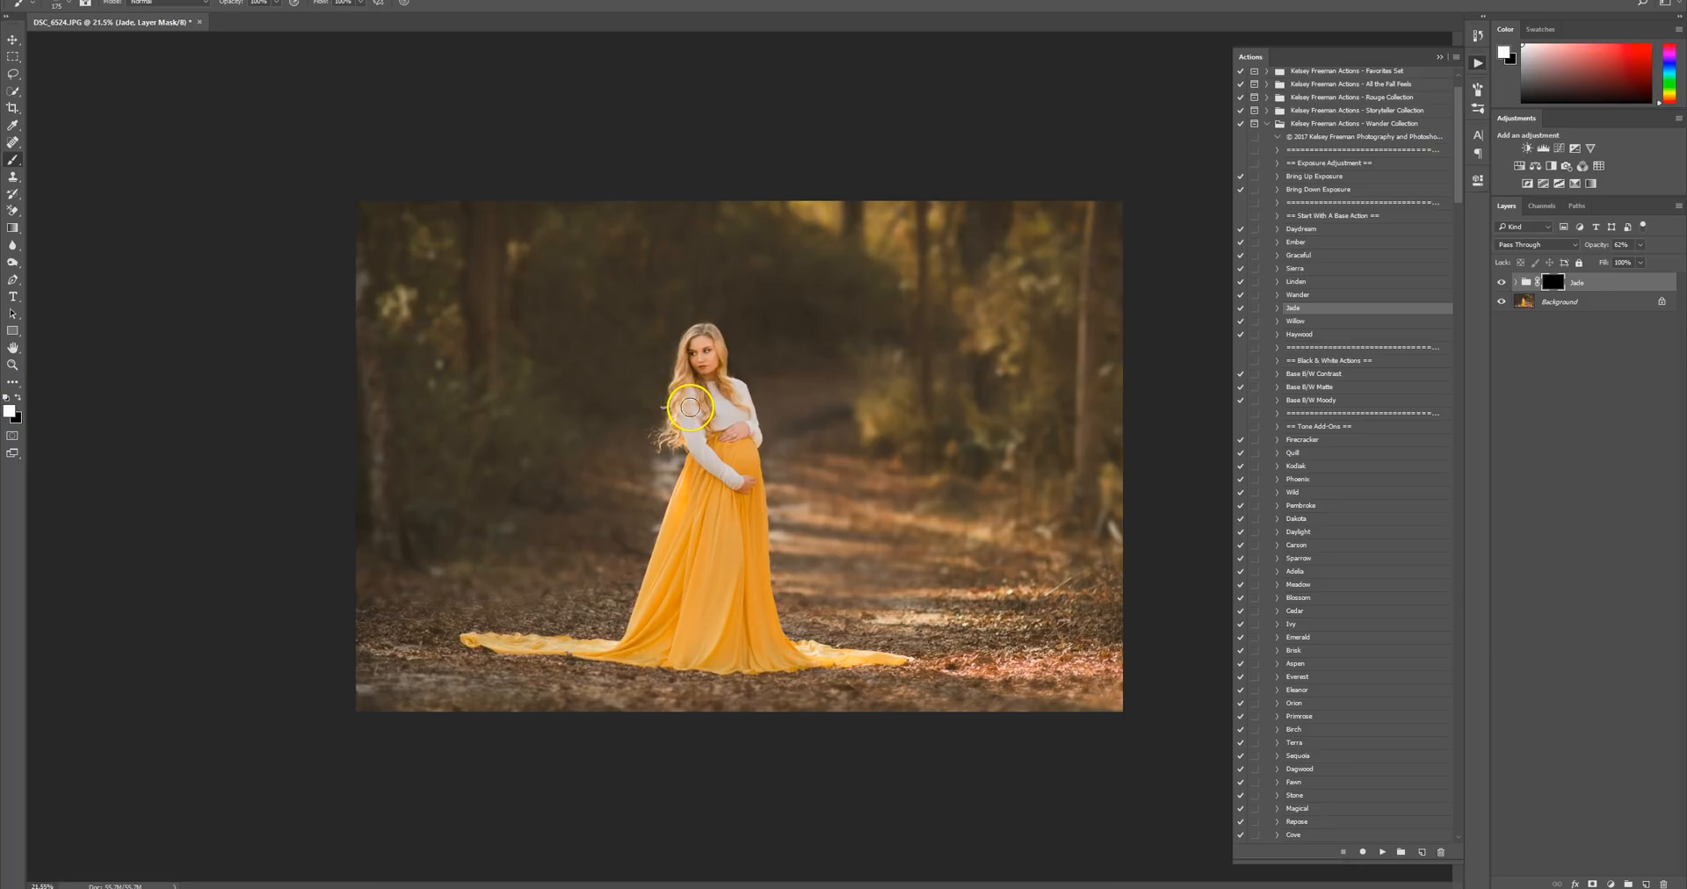
pyautogui.scroll(3, 690, 406)
pyautogui.scroll(1, 695, 402)
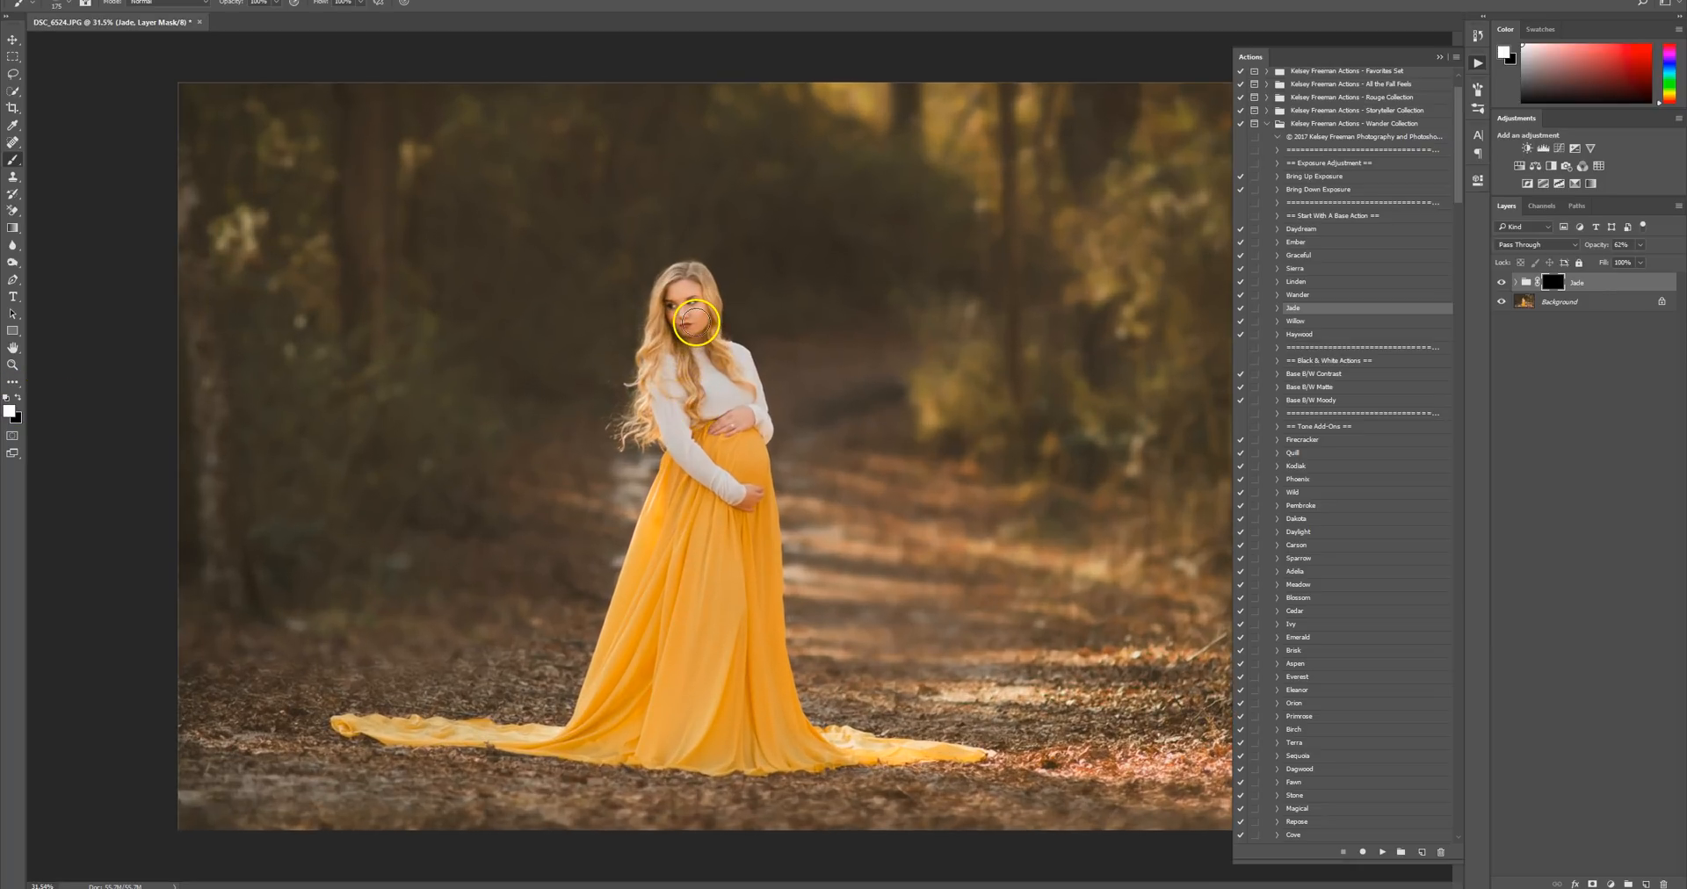
pyautogui.scroll(1, 701, 316)
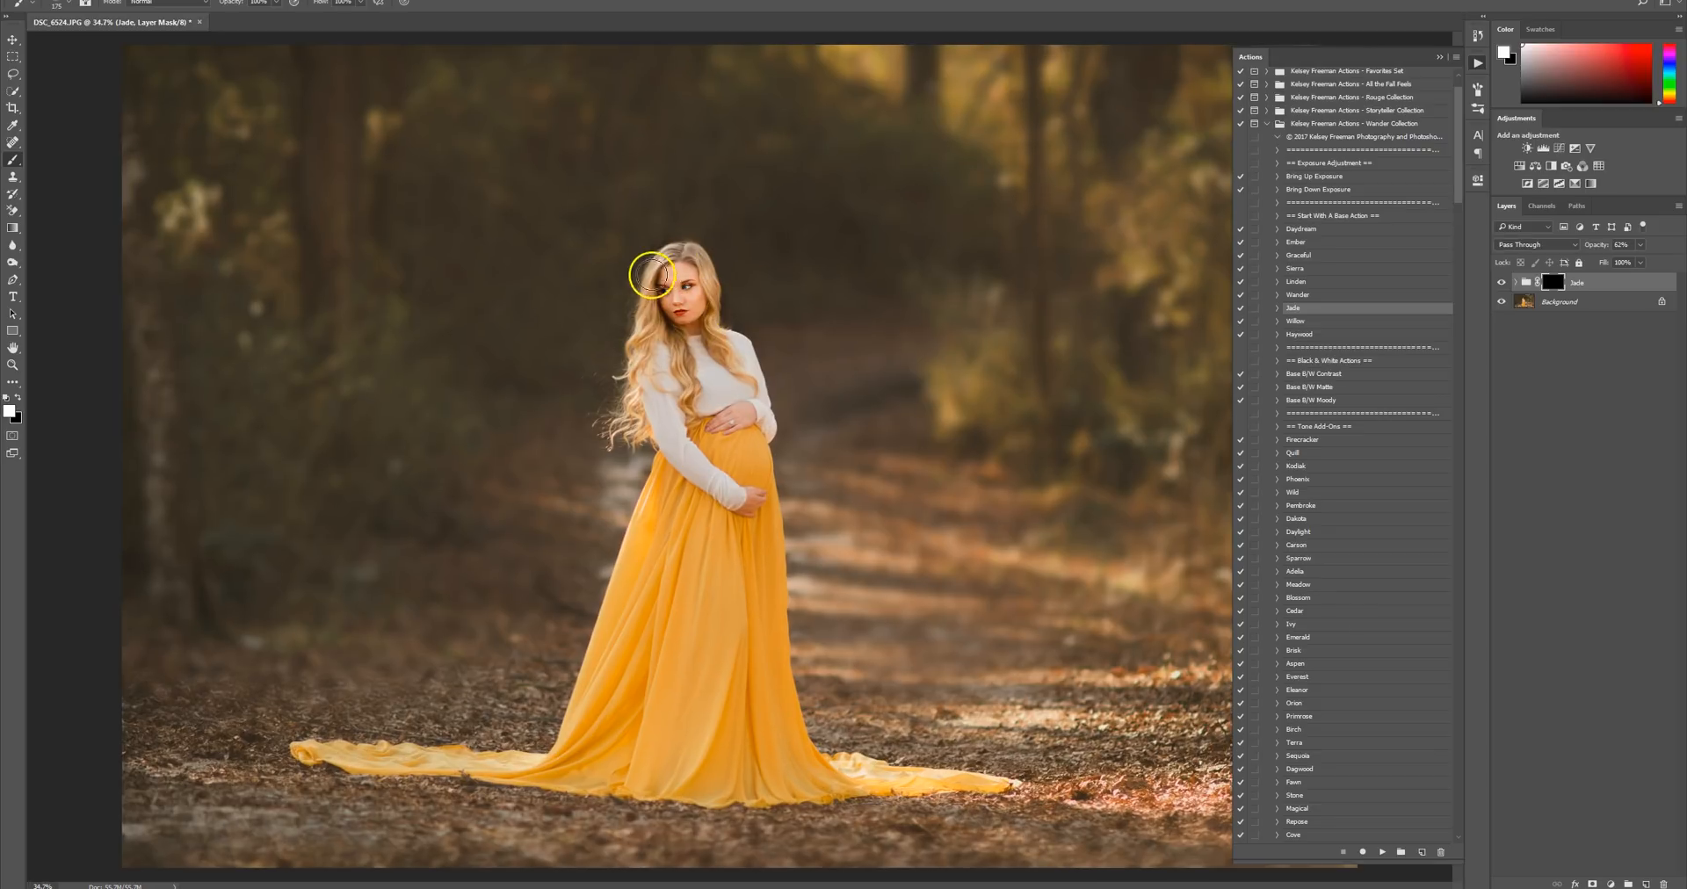
pyautogui.press('[')
pyautogui.moveTo(642, 439)
pyautogui.mouseDown()
pyautogui.moveTo(649, 369)
pyautogui.moveTo(672, 429)
pyautogui.moveTo(729, 369)
pyautogui.mouseUp()
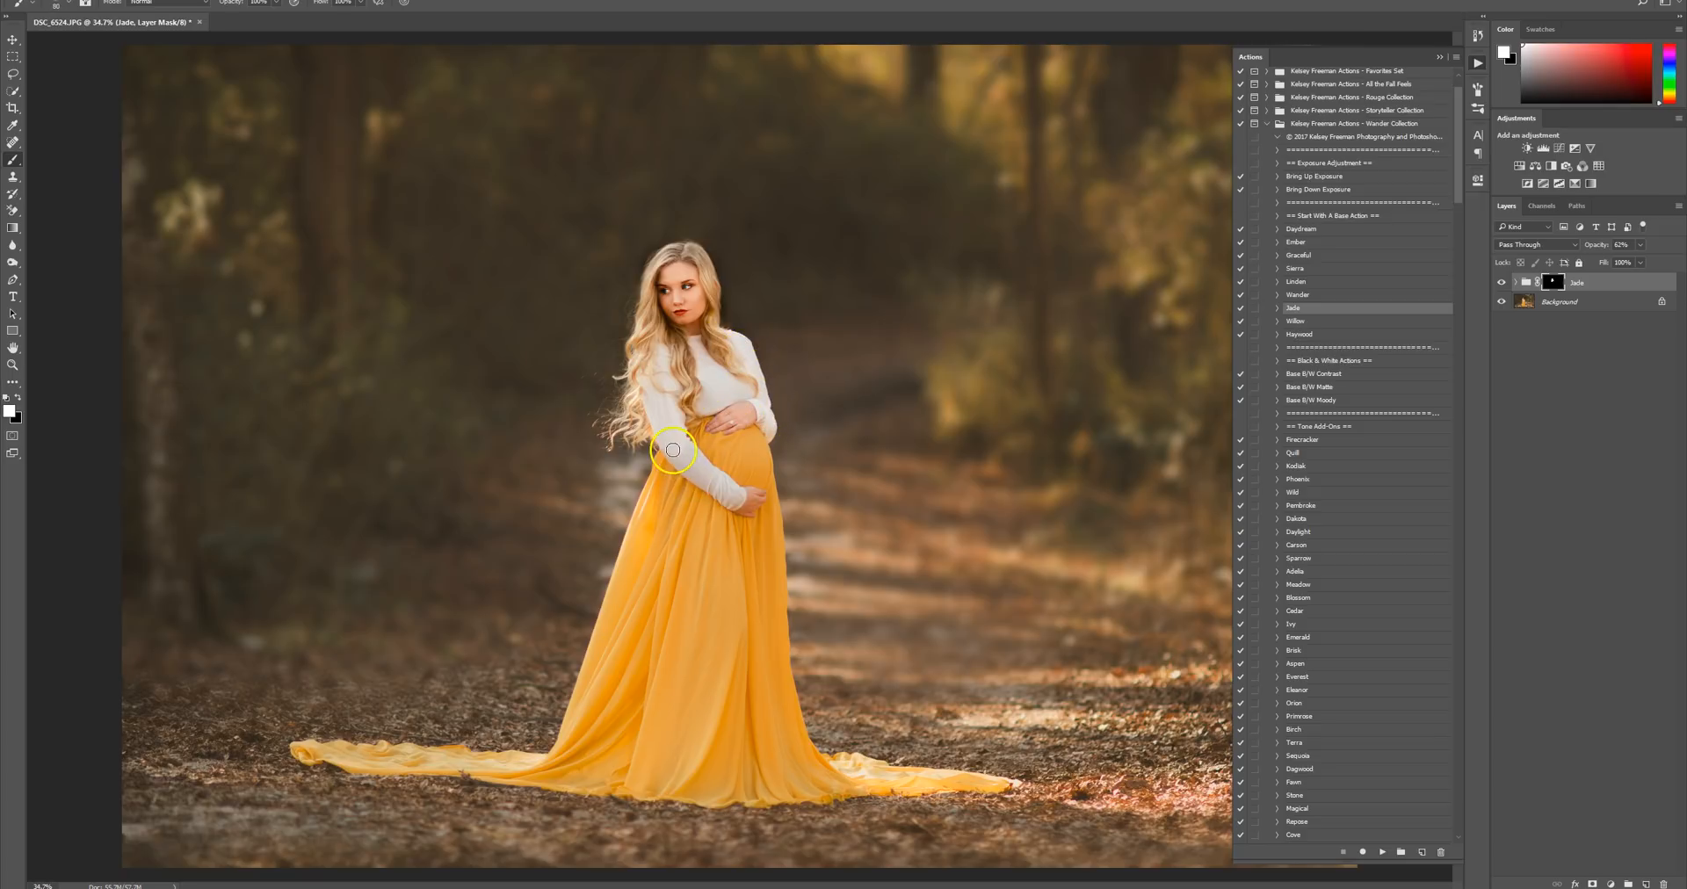
pyautogui.moveTo(702, 482); pyautogui.dragTo(746, 502)
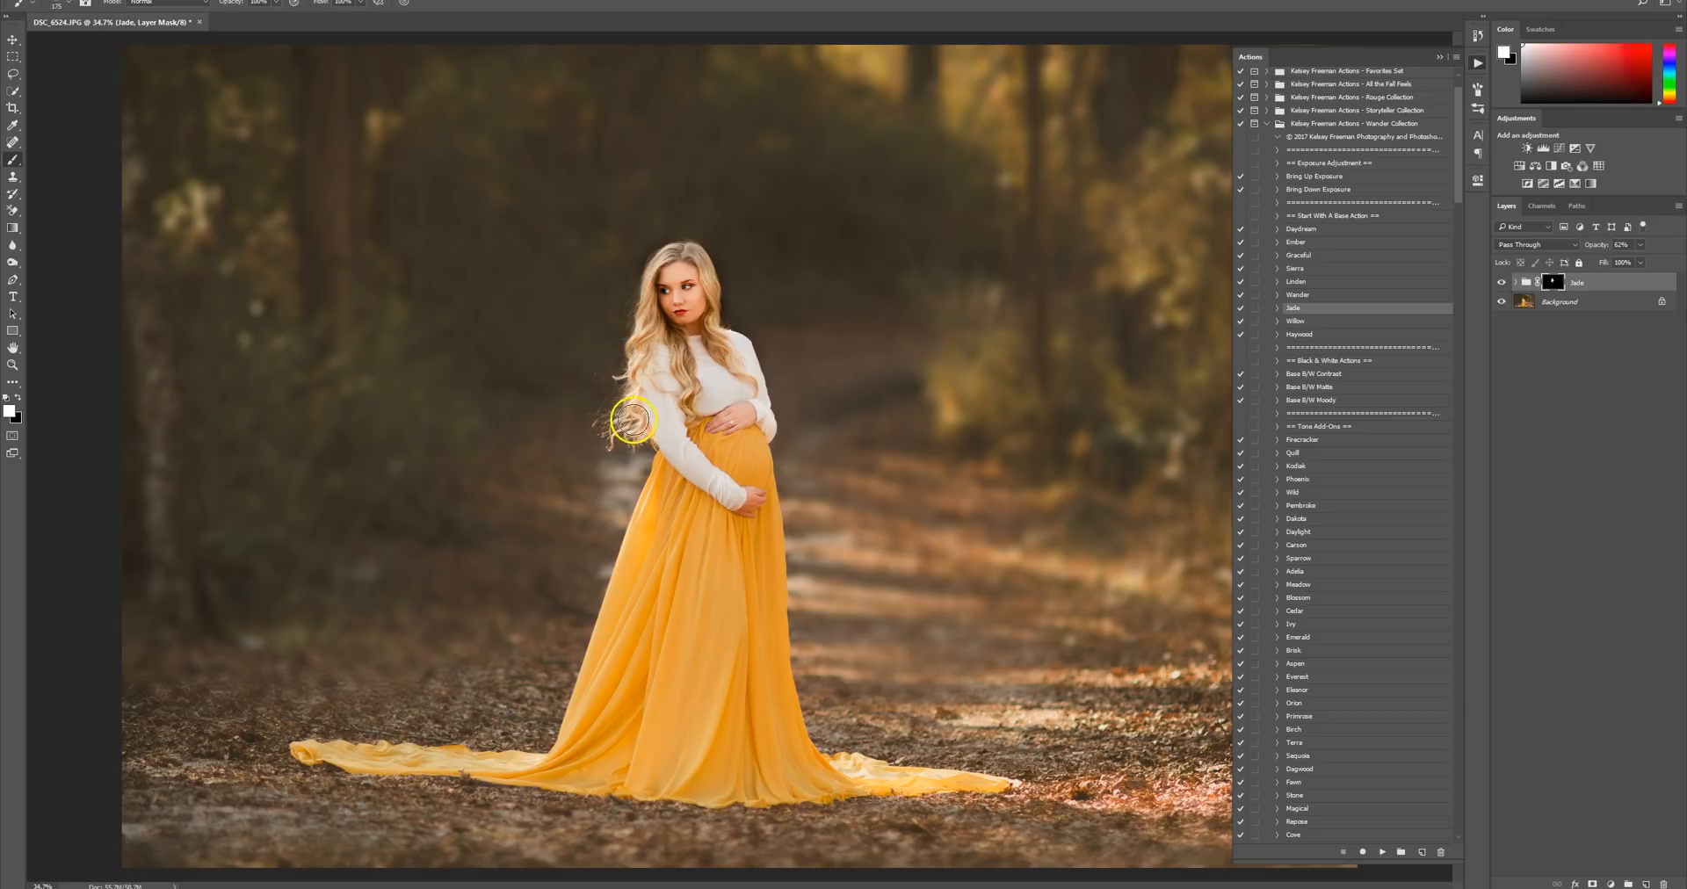
pyautogui.moveTo(668, 288); pyautogui.dragTo(690, 293)
# Compare the whole photo with and without the Jade group, leaving it visible.
pyautogui.scroll(-3, 723, 364)
pyautogui.scroll(-2, 923, 409)
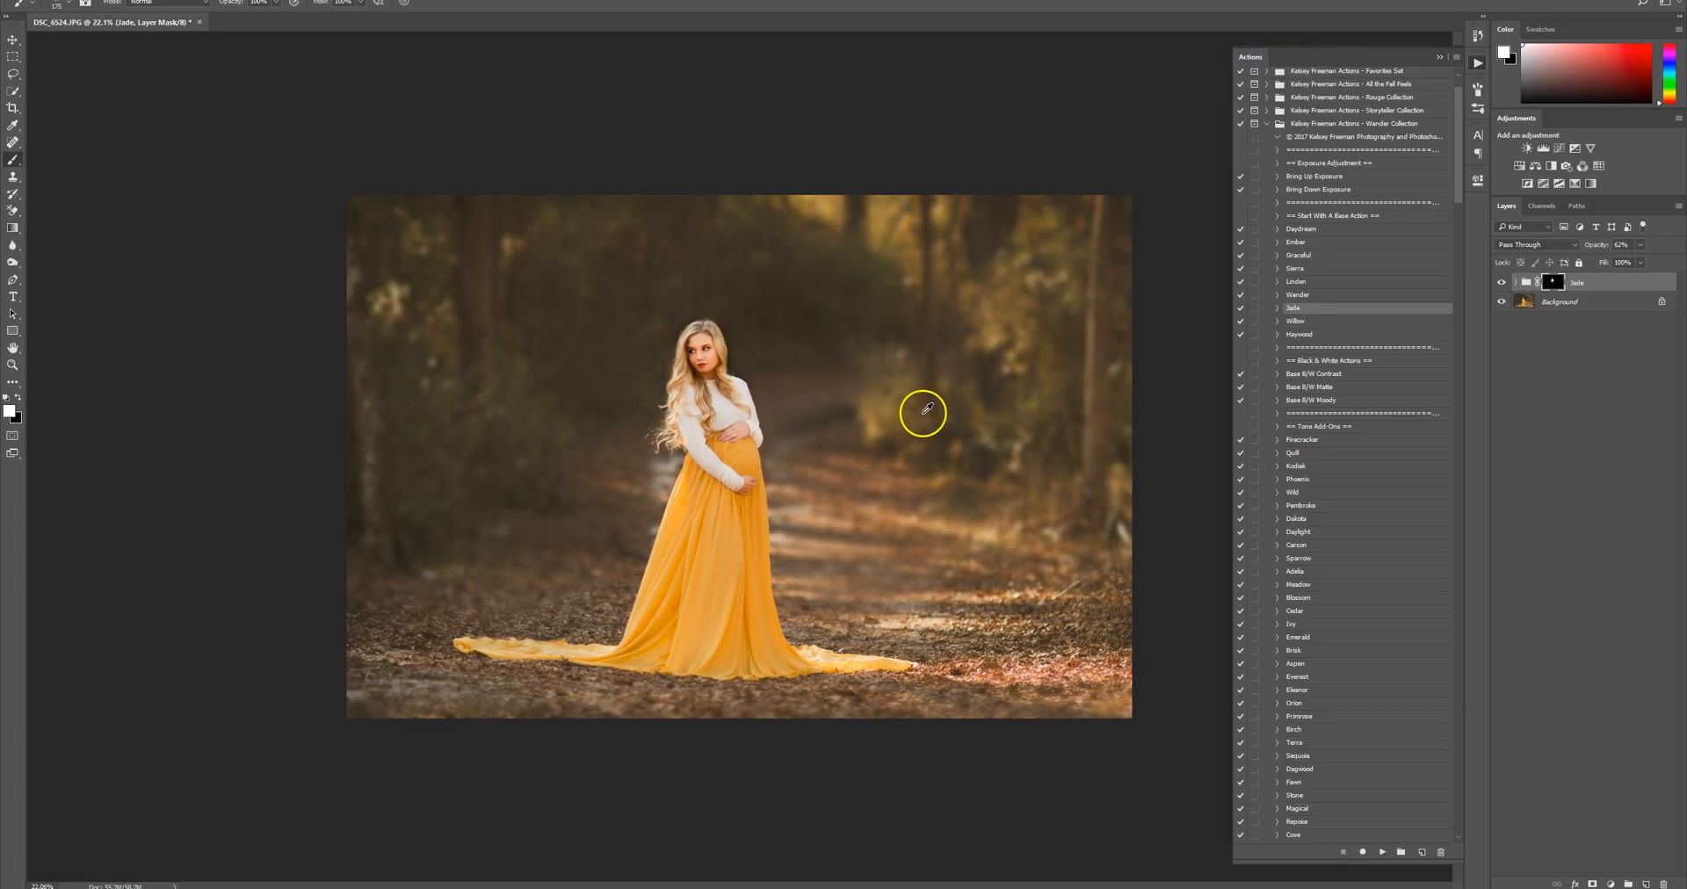
pyautogui.click(1503, 282)
pyautogui.click(1503, 282)
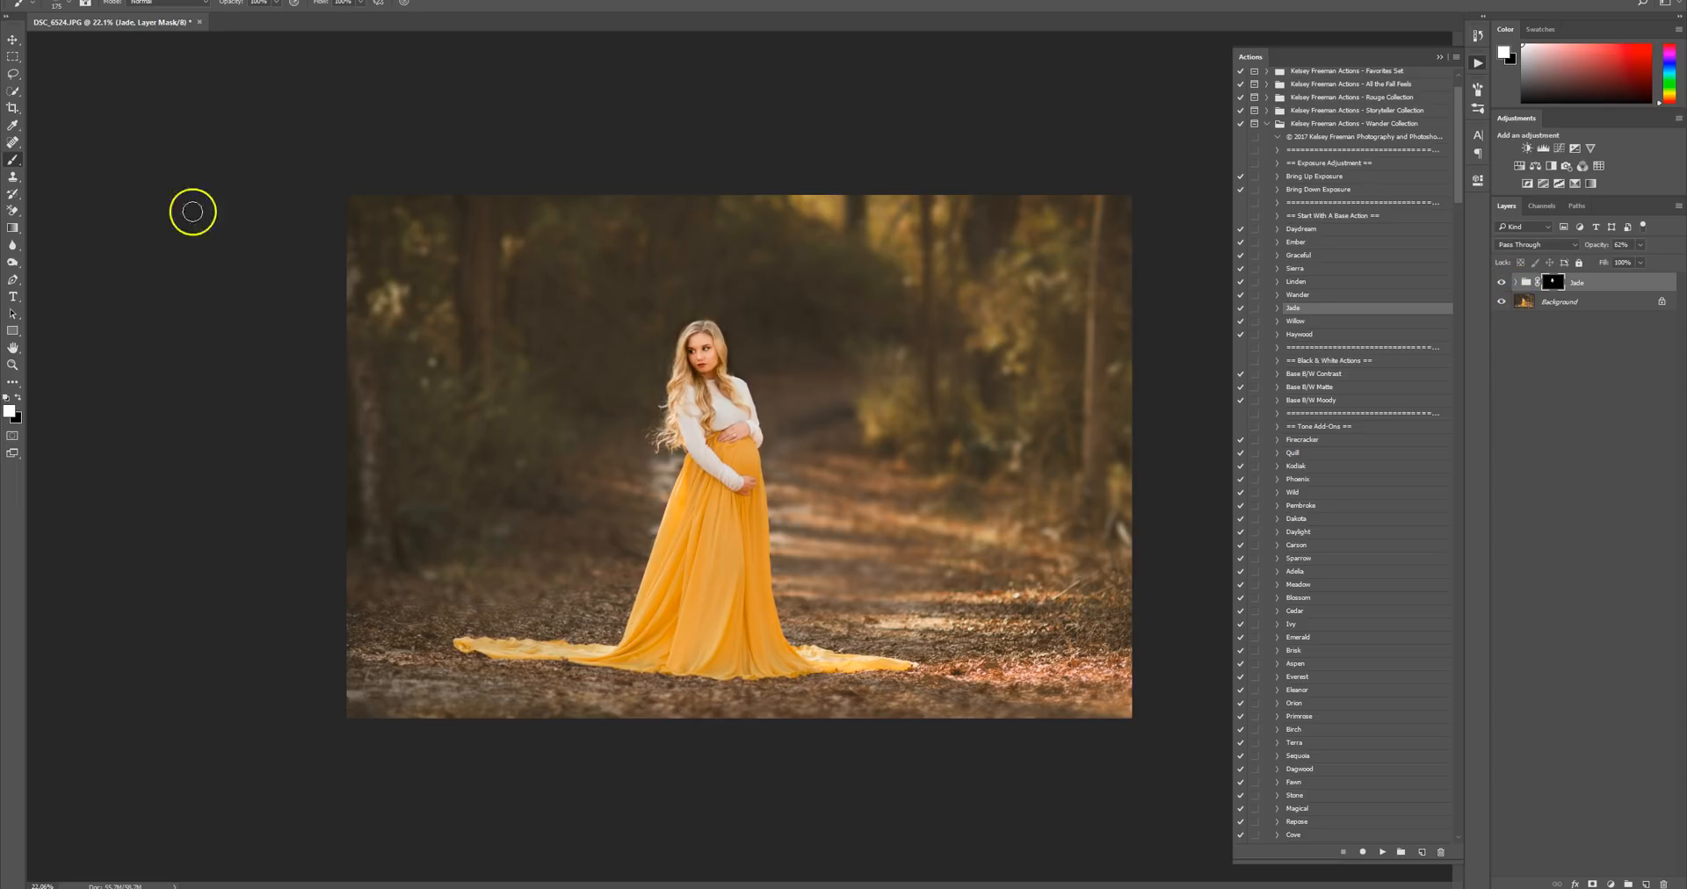
pyautogui.click(12, 40)
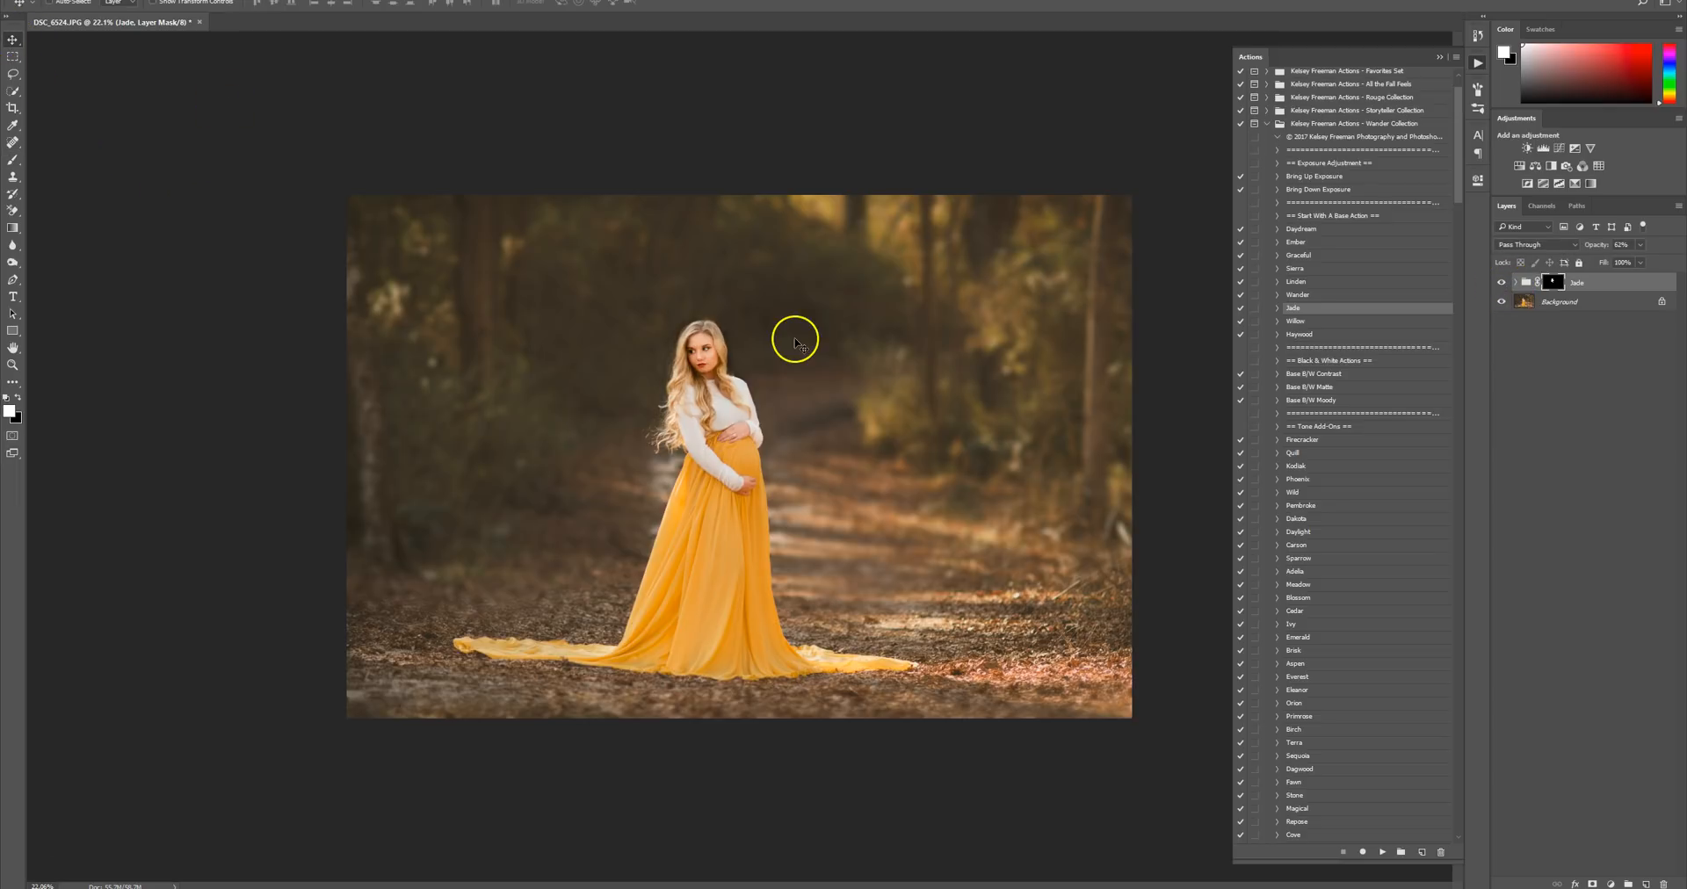
# Switch the Jade mask brush to black, inspect the area around the woman's head, and recheck the effect off and on.
pyautogui.scroll(1, 734, 363)
pyautogui.scroll(1, 734, 362)
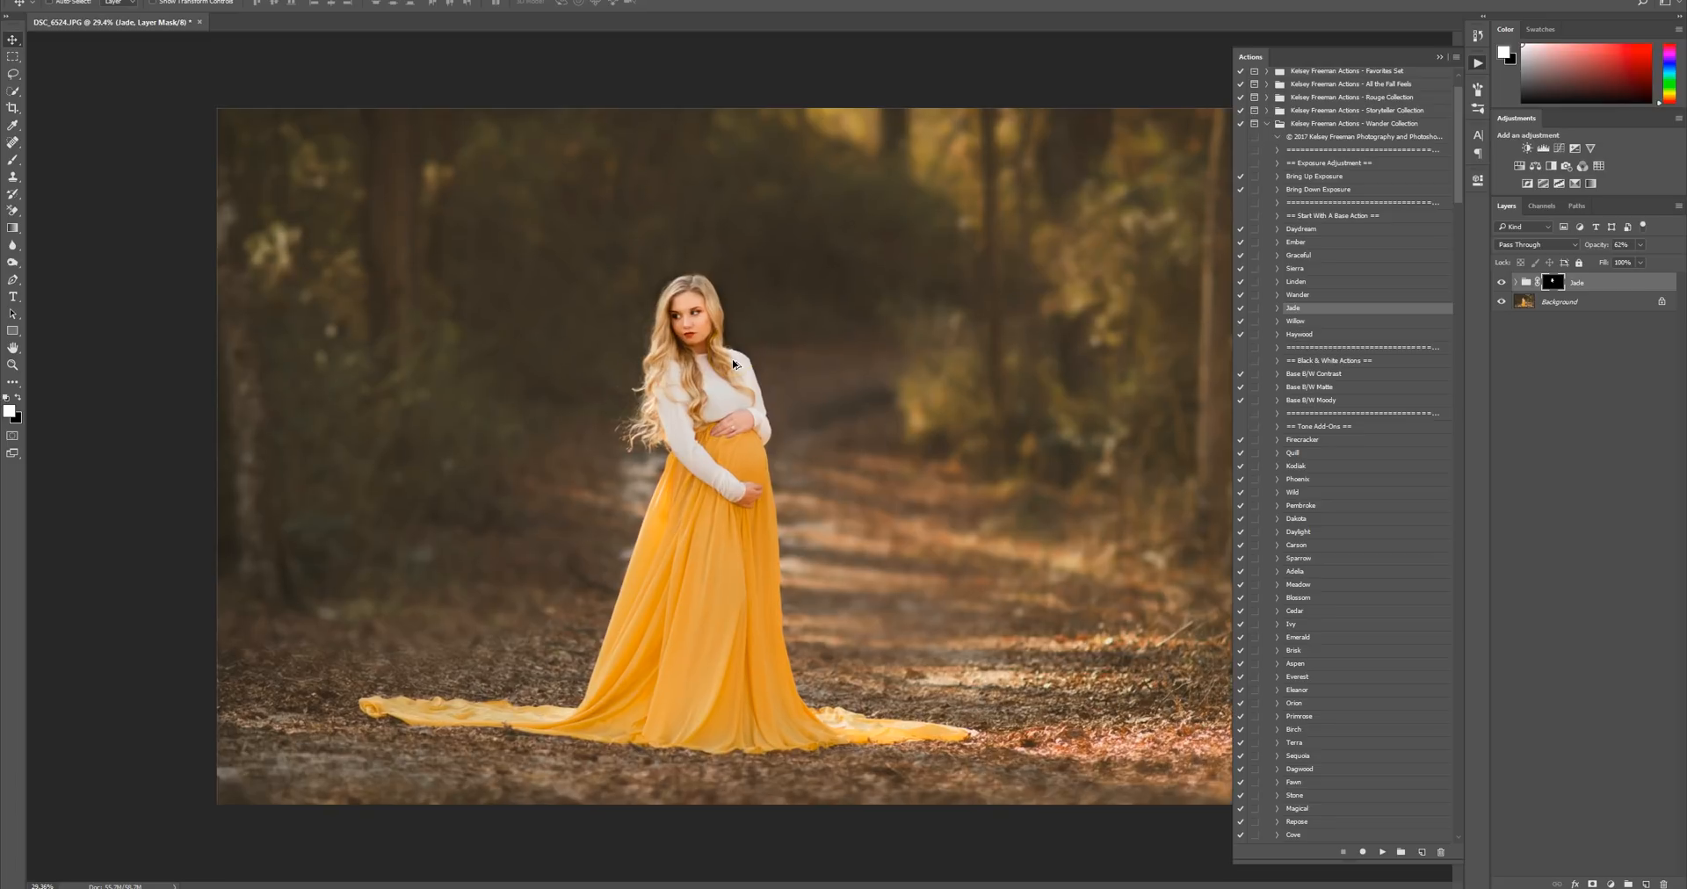
pyautogui.click(13, 160)
pyautogui.click(17, 400)
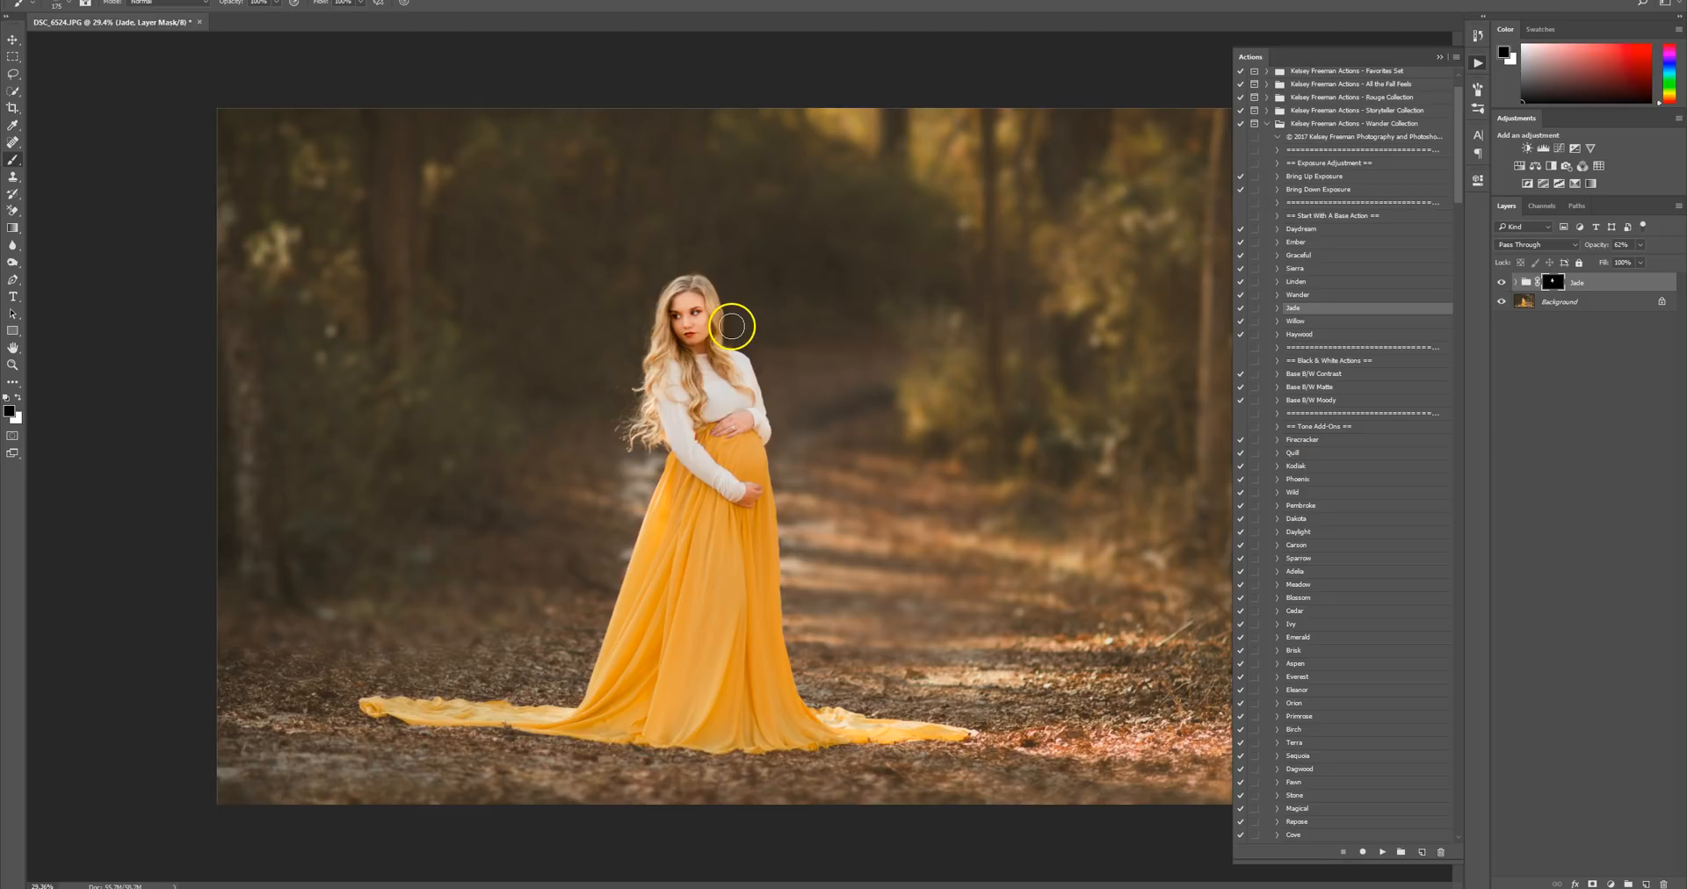
pyautogui.scroll(-2, 929, 401)
pyautogui.click(1501, 282)
pyautogui.click(1501, 282)
pyautogui.click(12, 39)
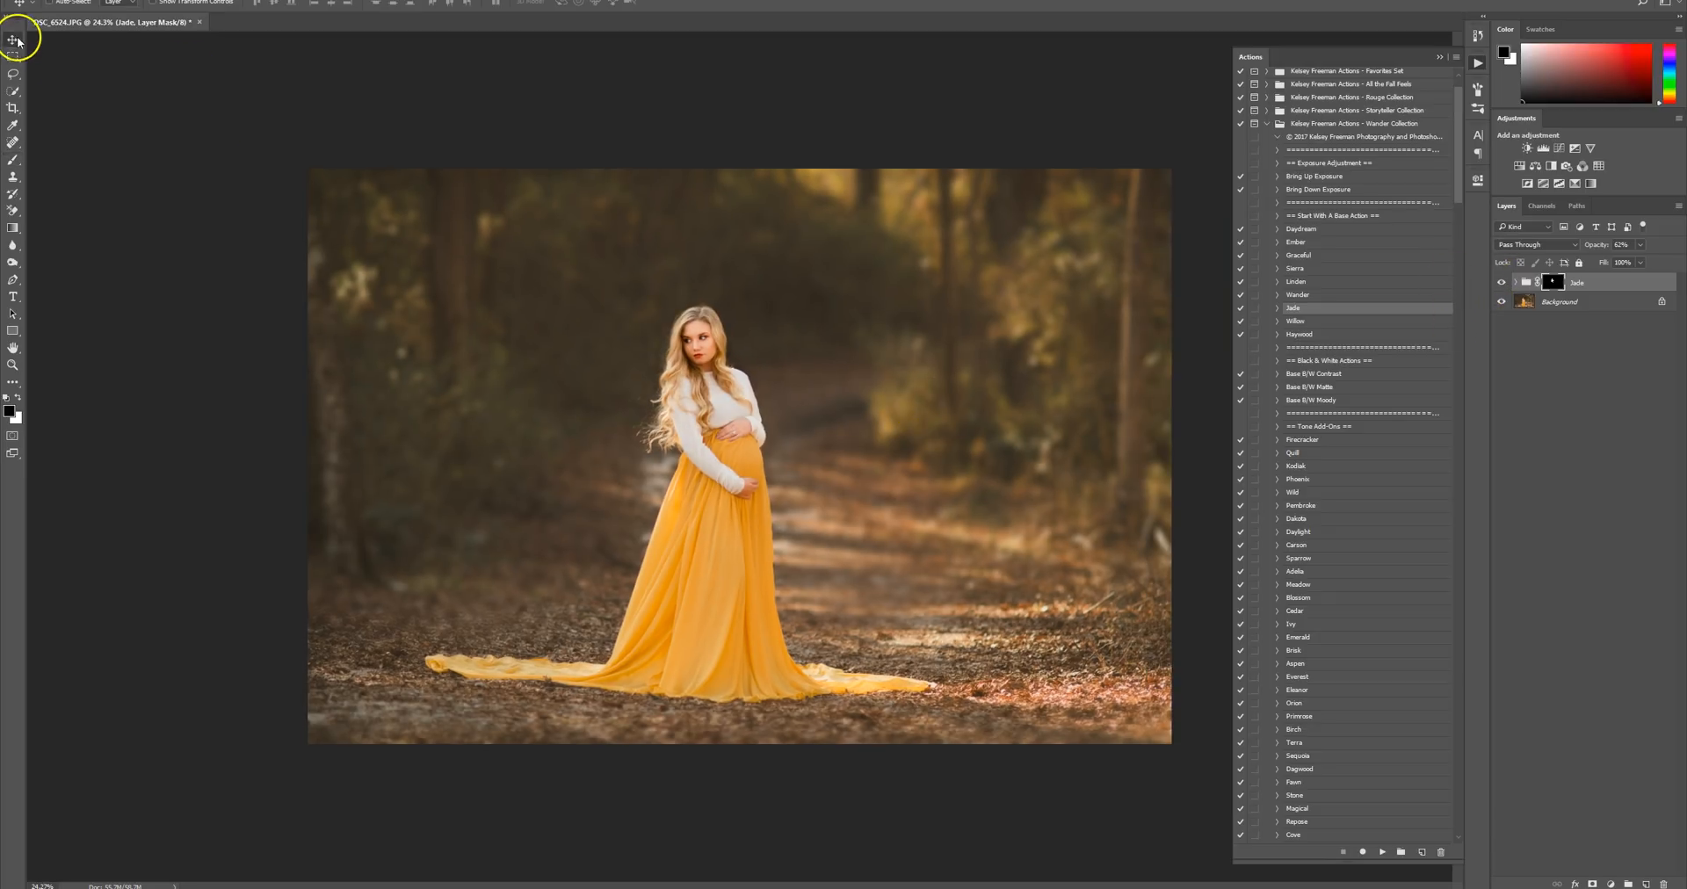
# Run the Robin action from the Tone Add-Ons of the Arden Collection.
pyautogui.scroll(-1, 881, 294)
pyautogui.moveTo(1451, 115); pyautogui.dragTo(1434, 278)
pyautogui.moveTo(1473, 404); pyautogui.dragTo(1477, 493)
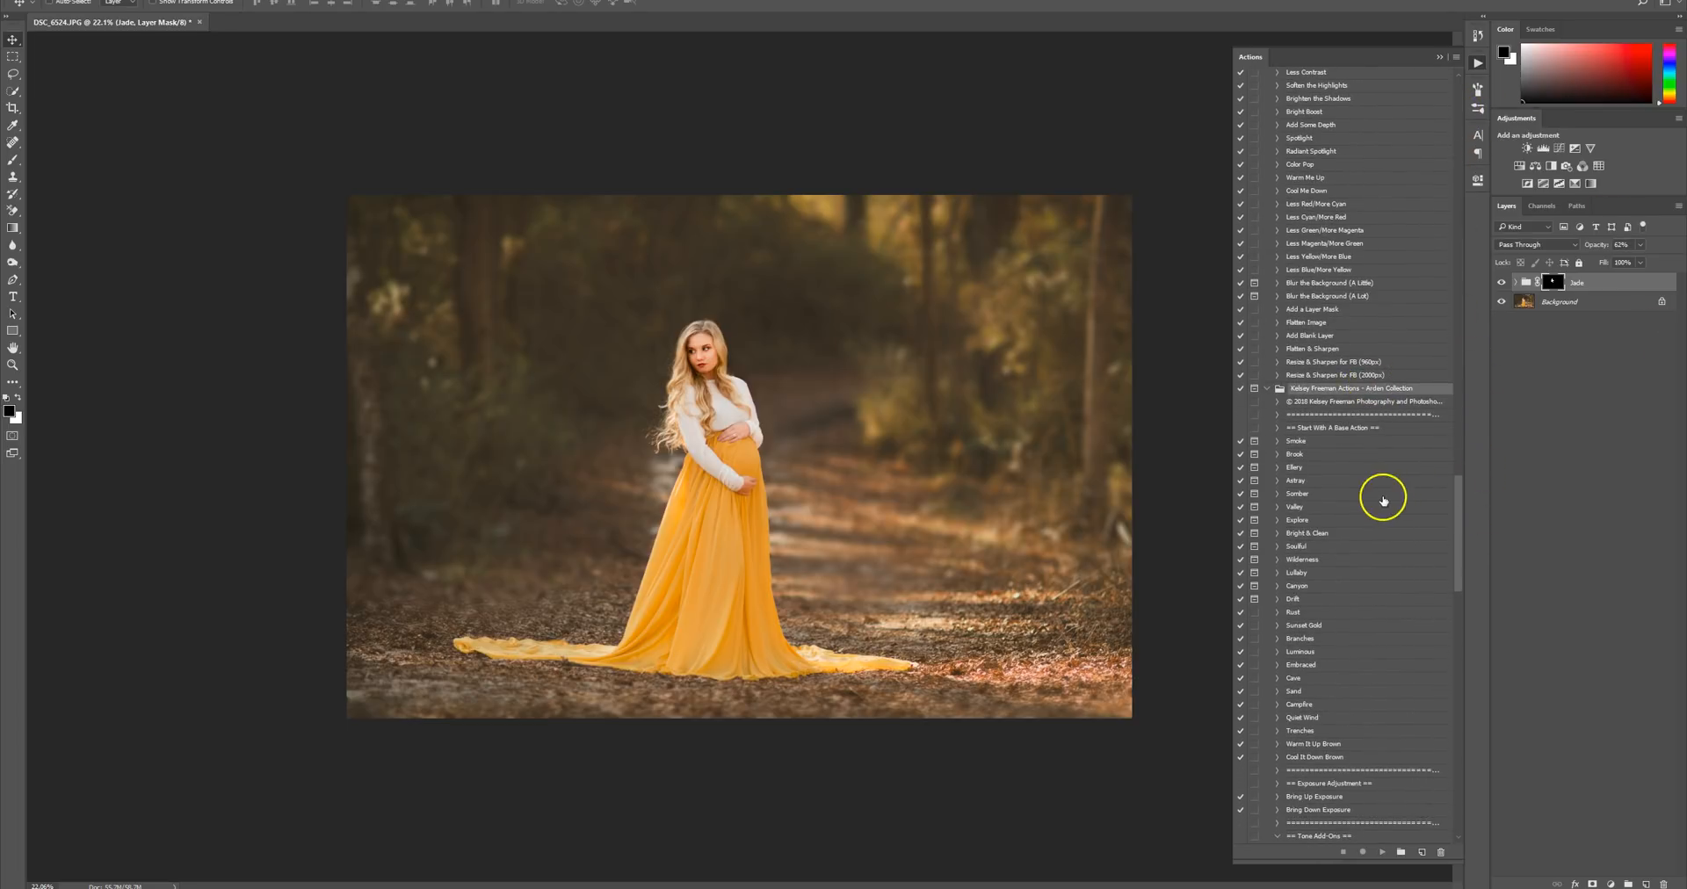
pyautogui.scroll(-10, 1386, 493)
pyautogui.click(1328, 444)
pyautogui.scroll(-1, 1349, 519)
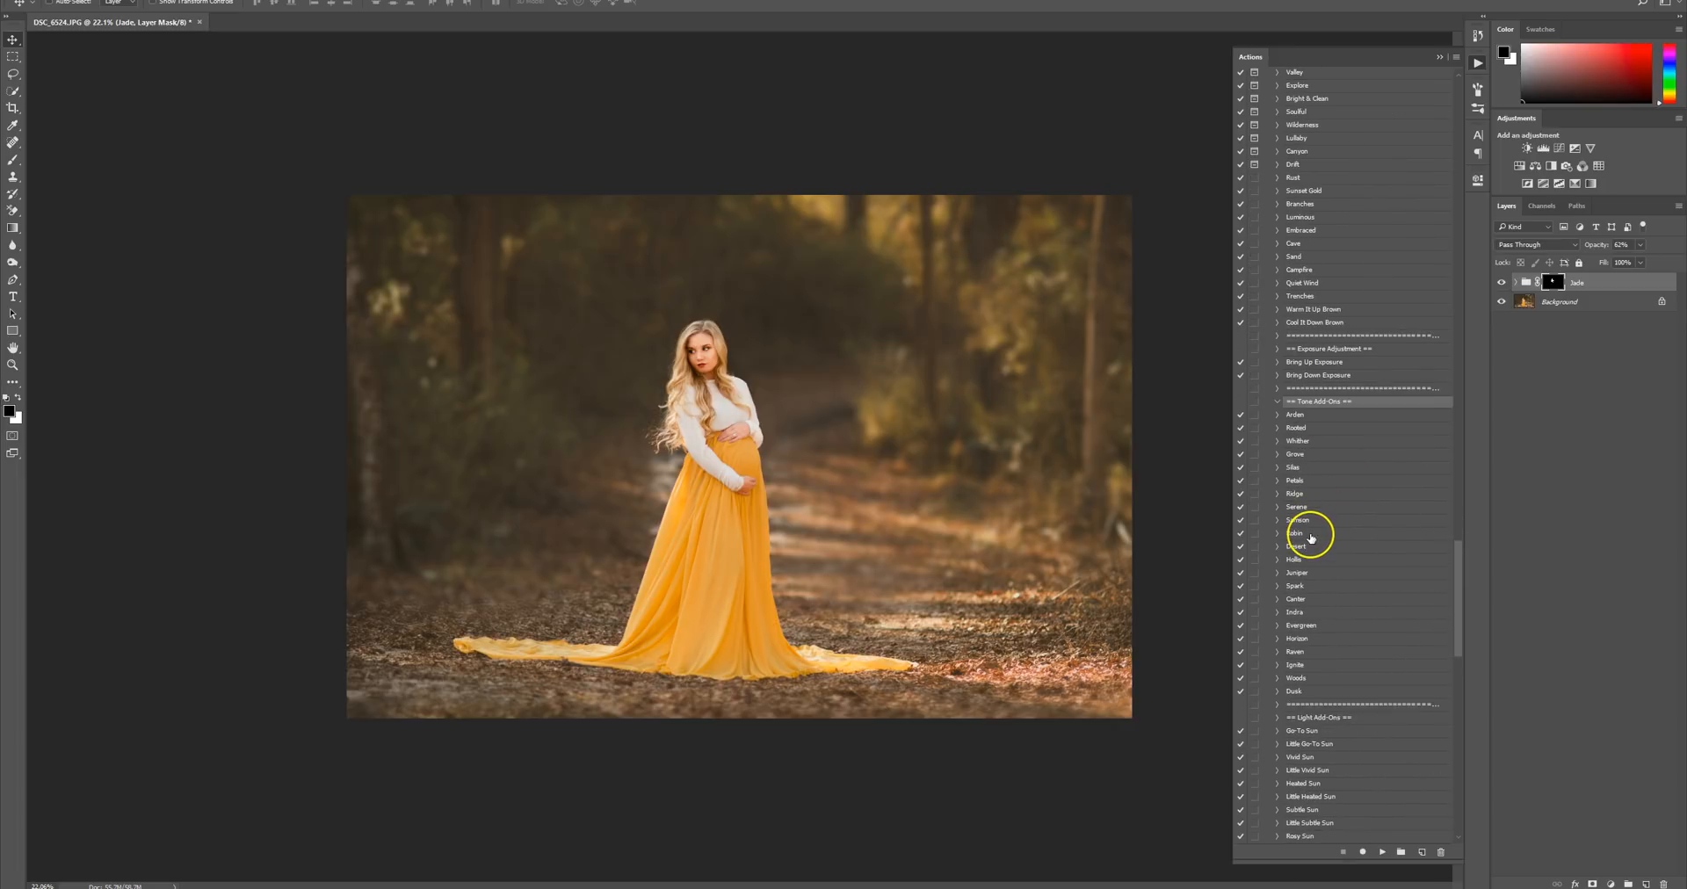
pyautogui.click(1311, 533)
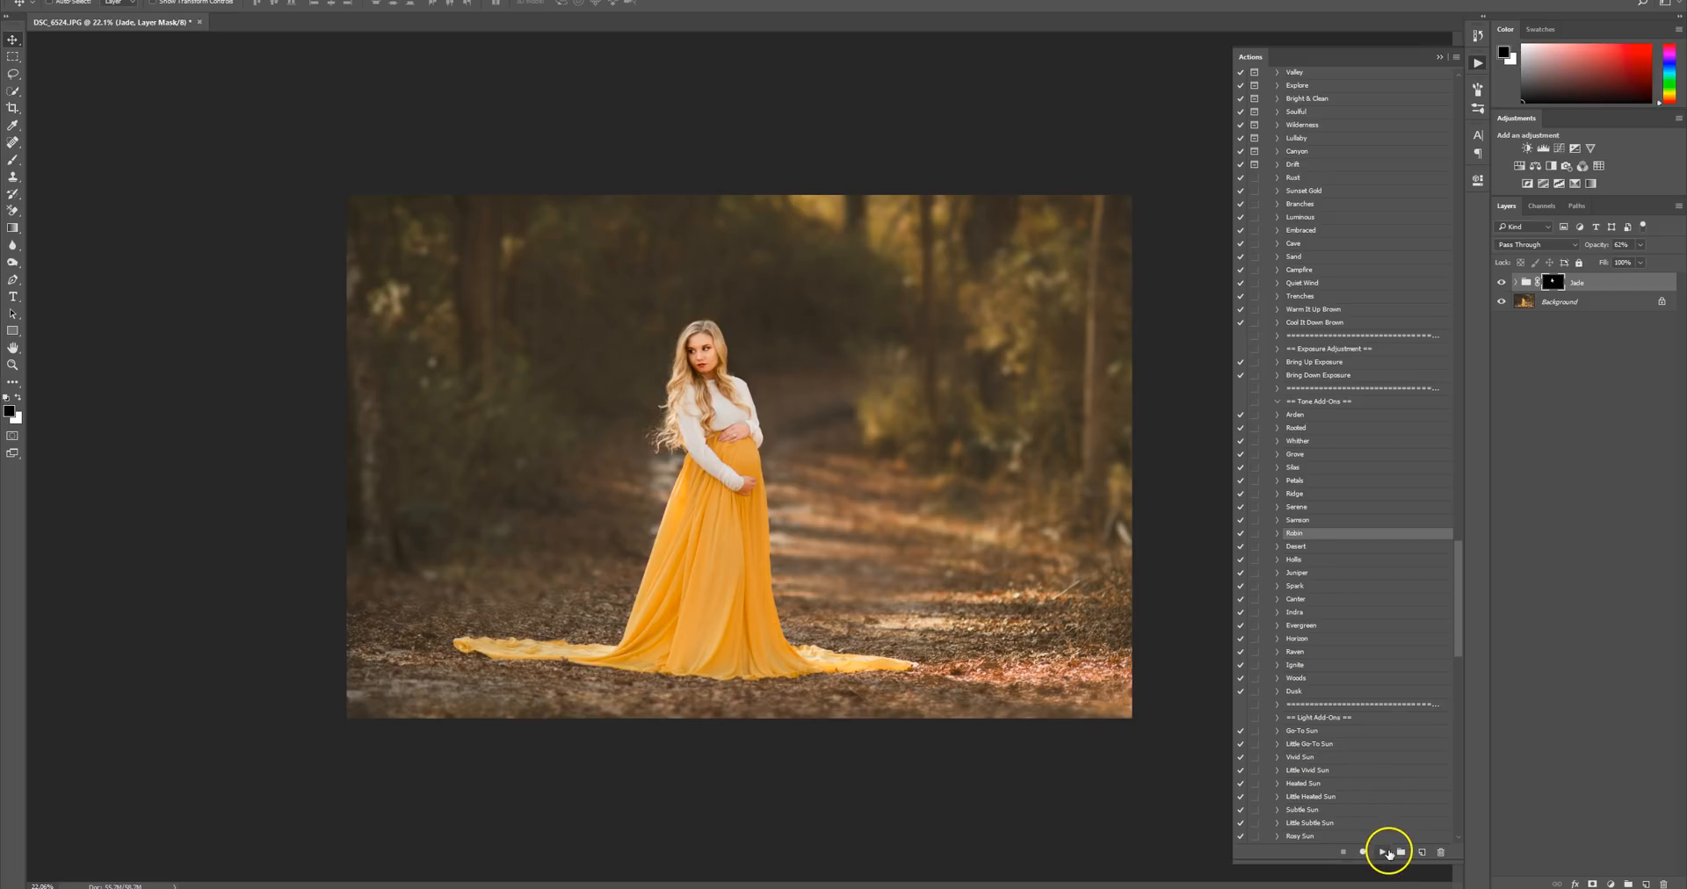
pyautogui.click(1385, 852)
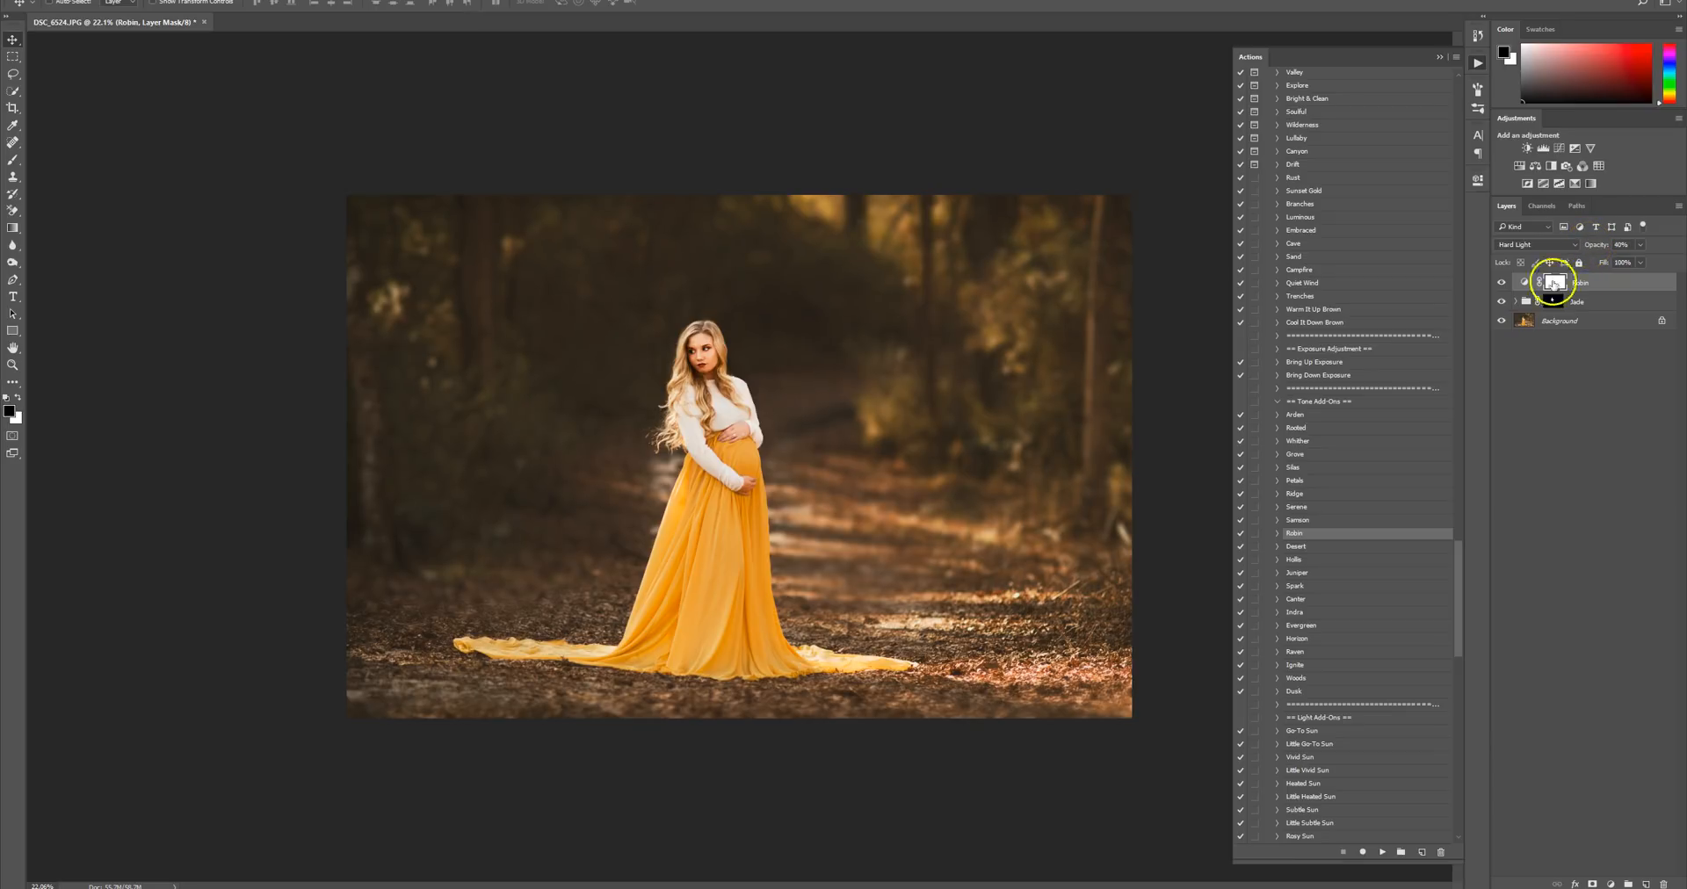
# Compare the photo with and without the Robin tone layer, leaving the layer hidden.
pyautogui.click(1503, 283)
pyautogui.click(1503, 283)
pyautogui.click(1502, 283)
pyautogui.click(1502, 283)
pyautogui.click(1502, 283)
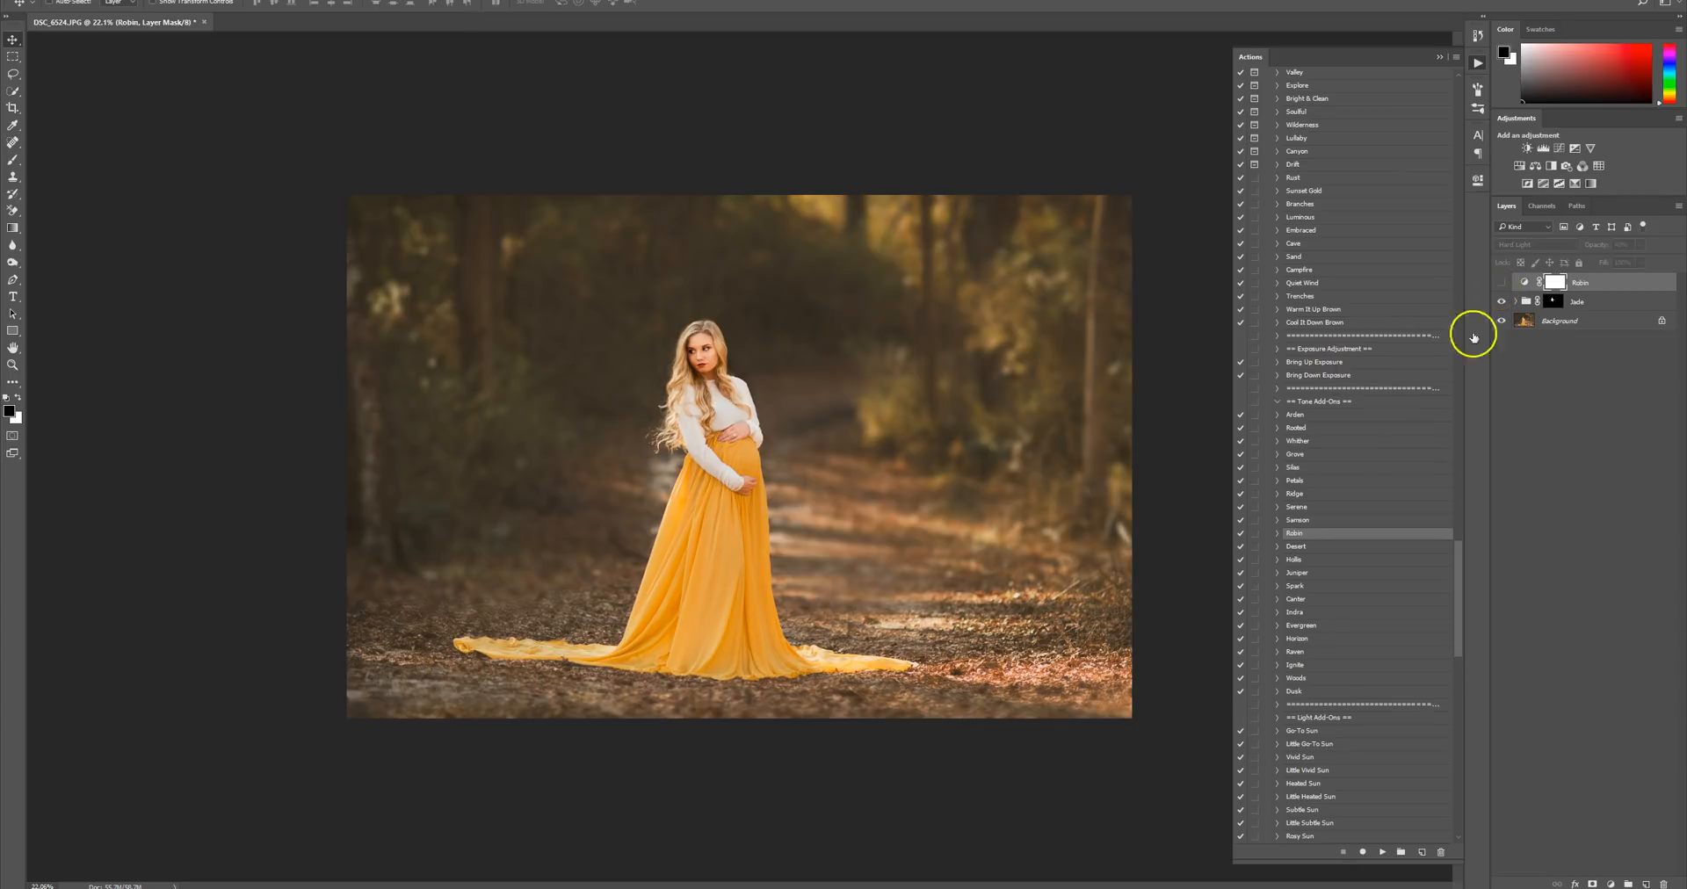
# Run the Raven tone add-on action and delete the hidden Robin layer.
pyautogui.click(1302, 653)
pyautogui.click(1381, 854)
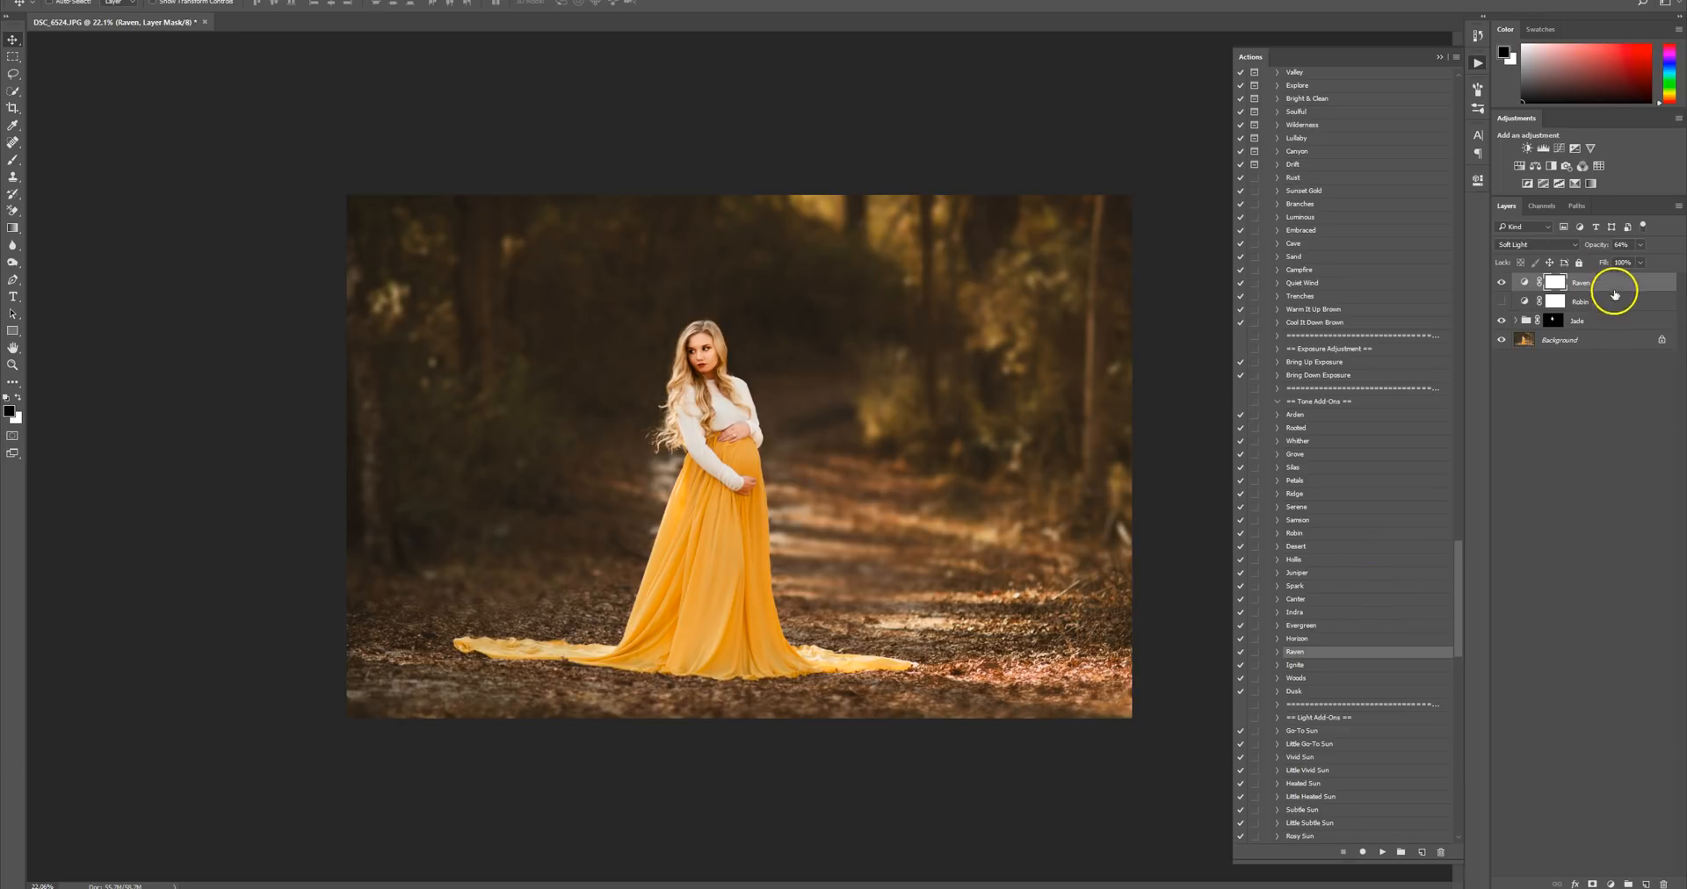
pyautogui.click(1612, 304)
pyautogui.press('Delete')
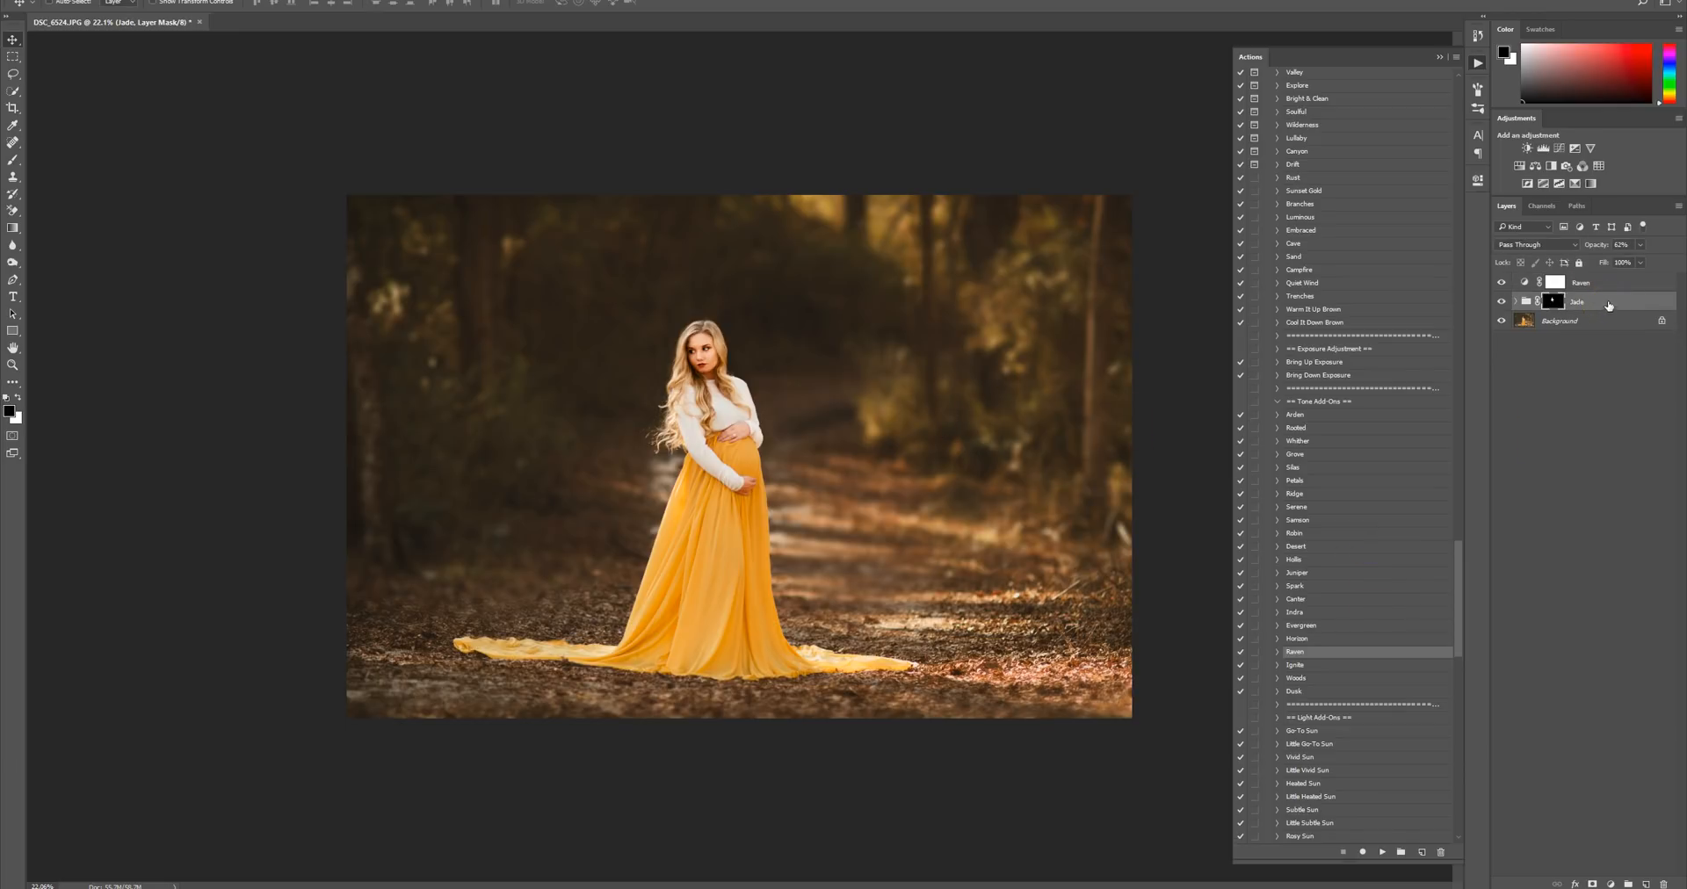
# Set the Raven layer's opacity to 52% and run the Grove tone add-on action.
pyautogui.click(1602, 279)
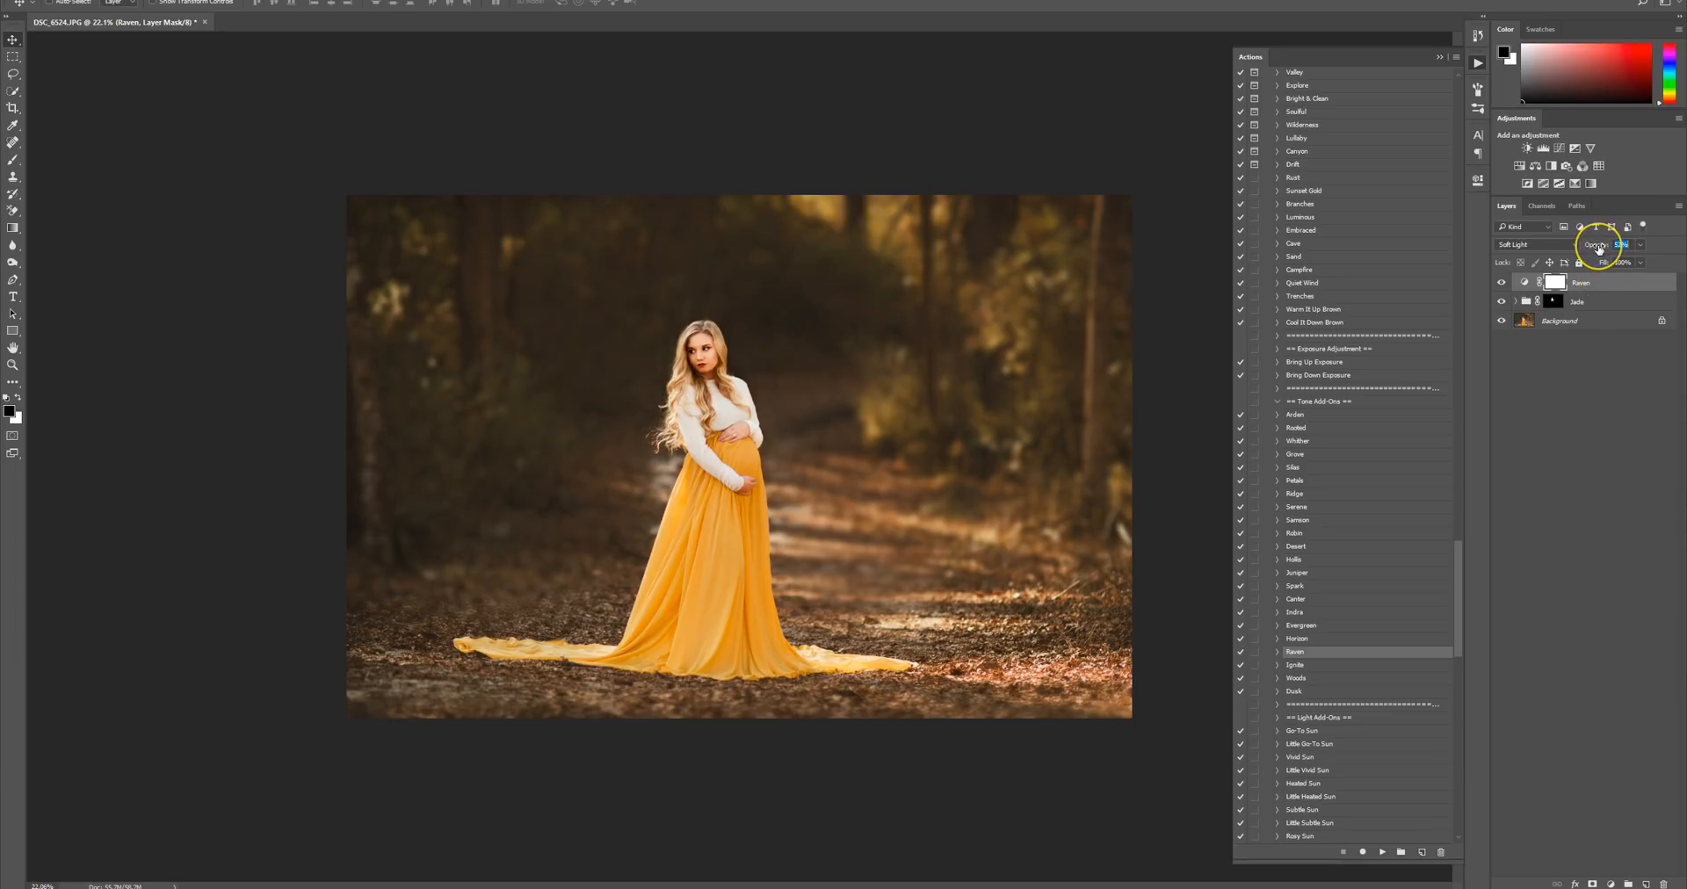
pyautogui.click(1318, 454)
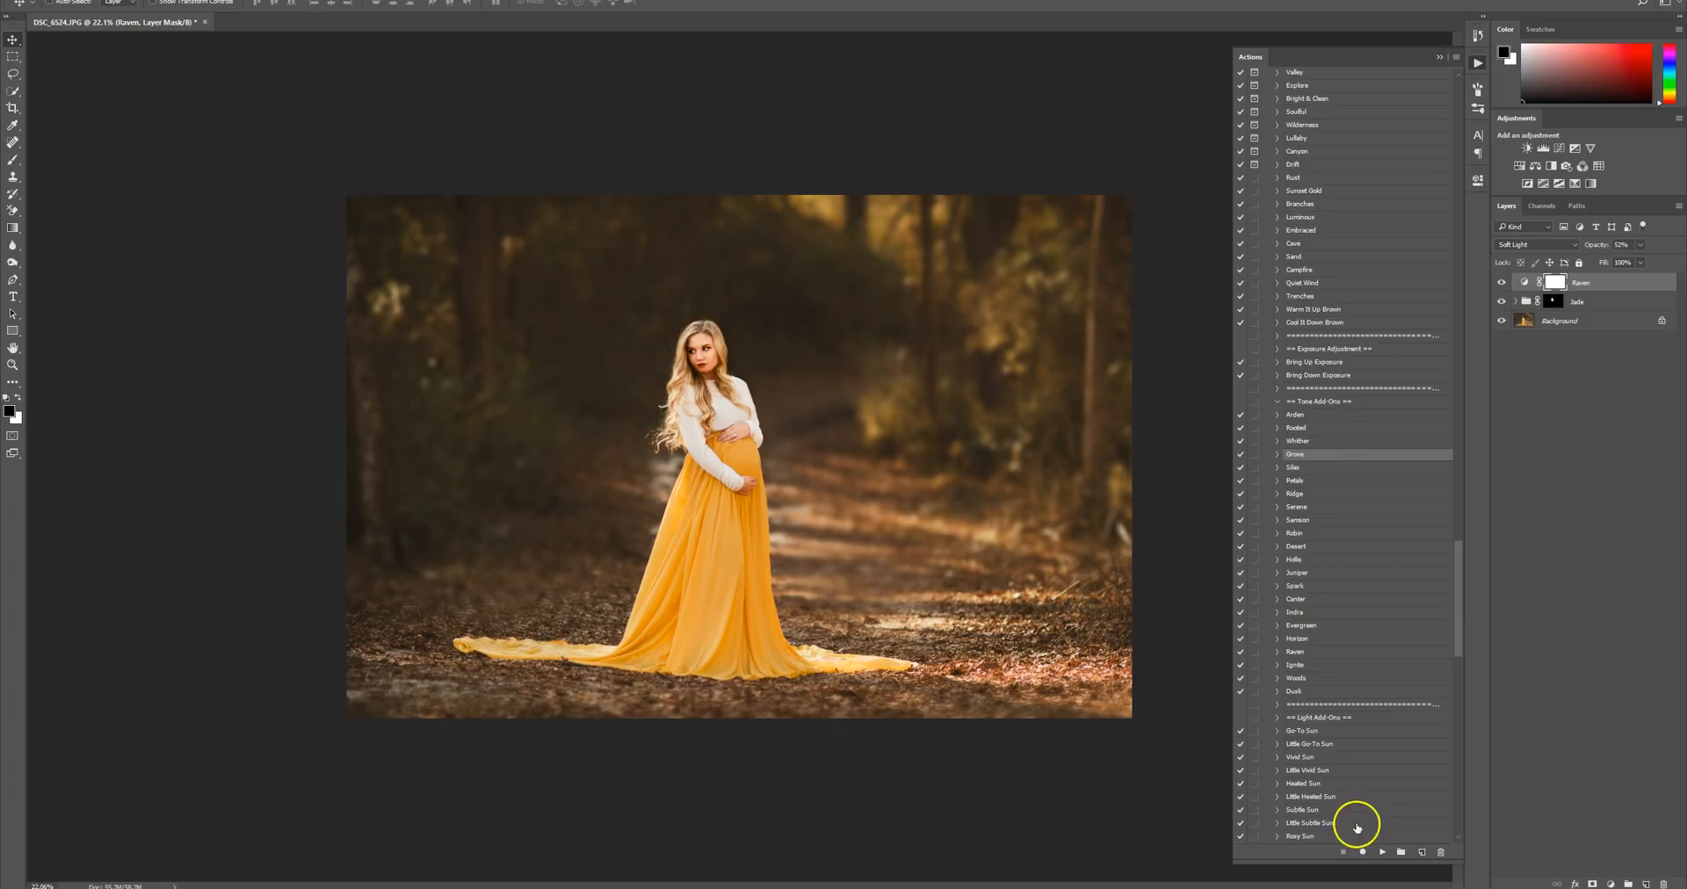
pyautogui.click(1383, 852)
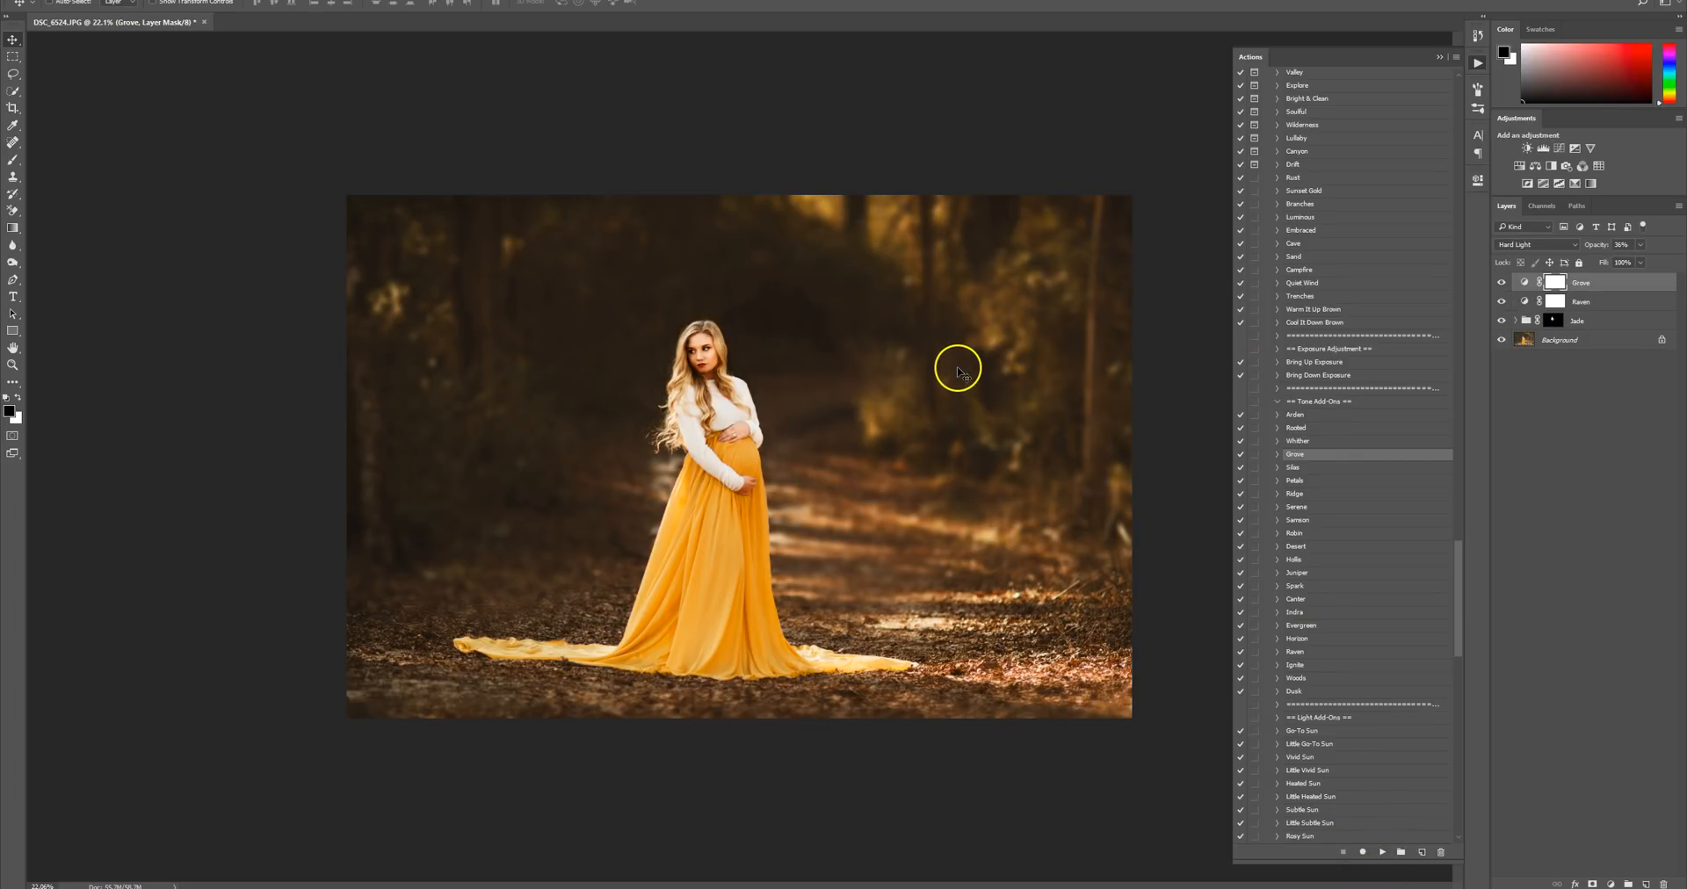
# Set the Grove layer's opacity to 22% and compare the edited photo with the Background layer alone.
pyautogui.click(1640, 246)
pyautogui.moveTo(1638, 264); pyautogui.dragTo(1631, 263)
pyautogui.click(1623, 283)
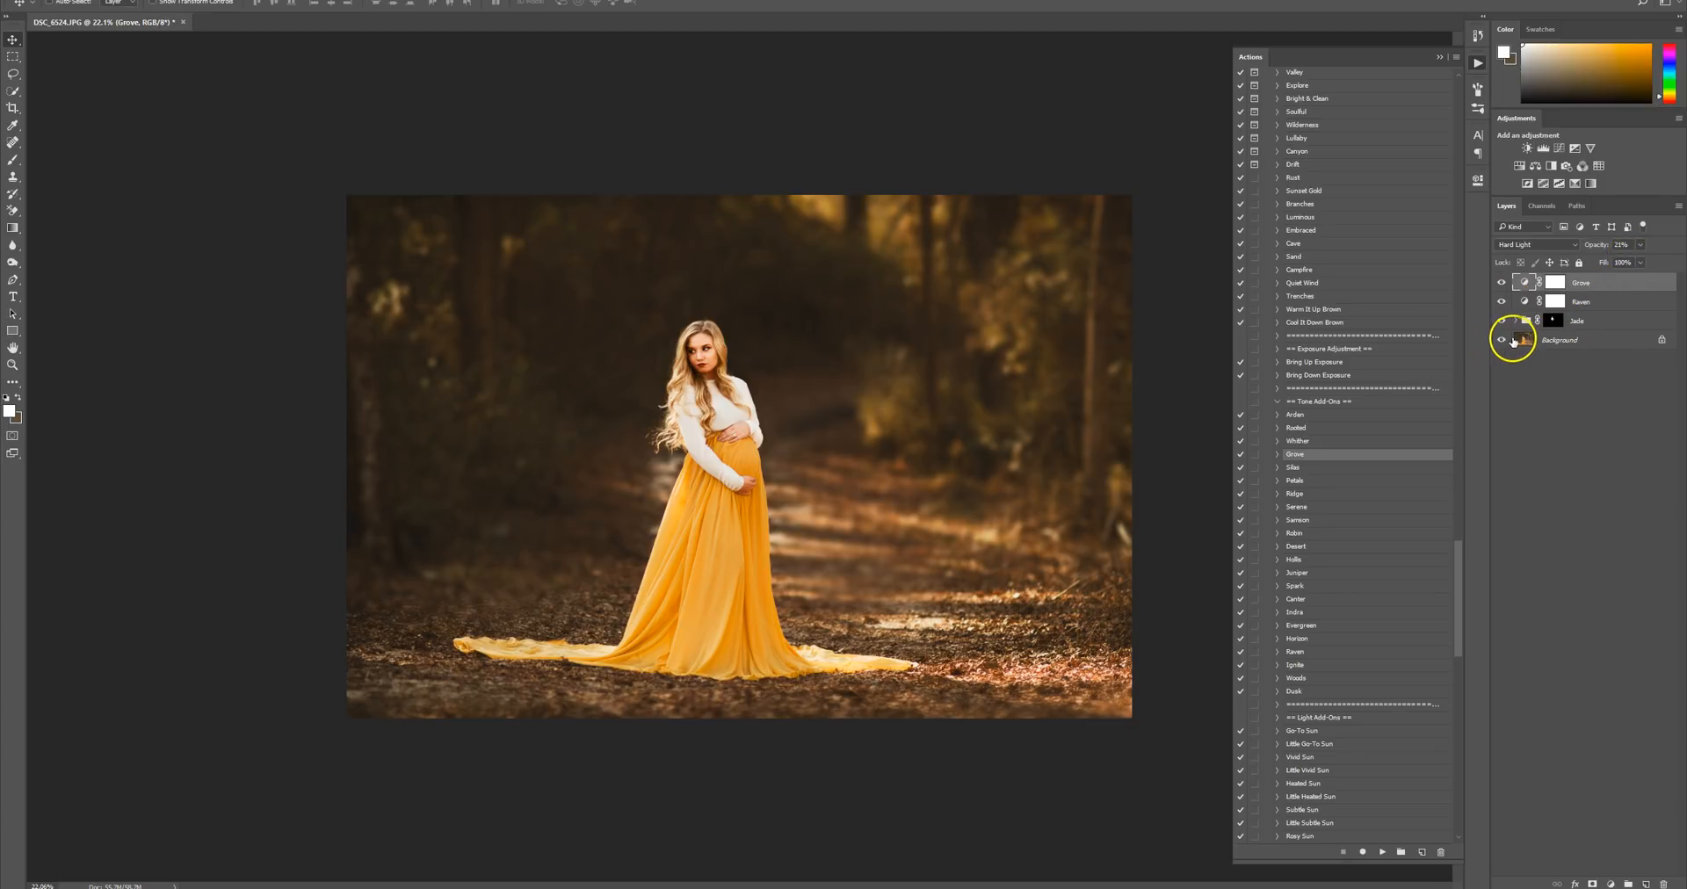
pyautogui.keyDown('alt'); pyautogui.click(1501, 340); pyautogui.keyUp('alt')
pyautogui.keyDown('alt'); pyautogui.click(1500, 341); pyautogui.keyUp('alt')
pyautogui.moveTo(746, 456)
pyautogui.mouseDown()
pyautogui.moveTo(719, 455)
pyautogui.moveTo(764, 452)
pyautogui.moveTo(747, 454)
pyautogui.mouseUp()
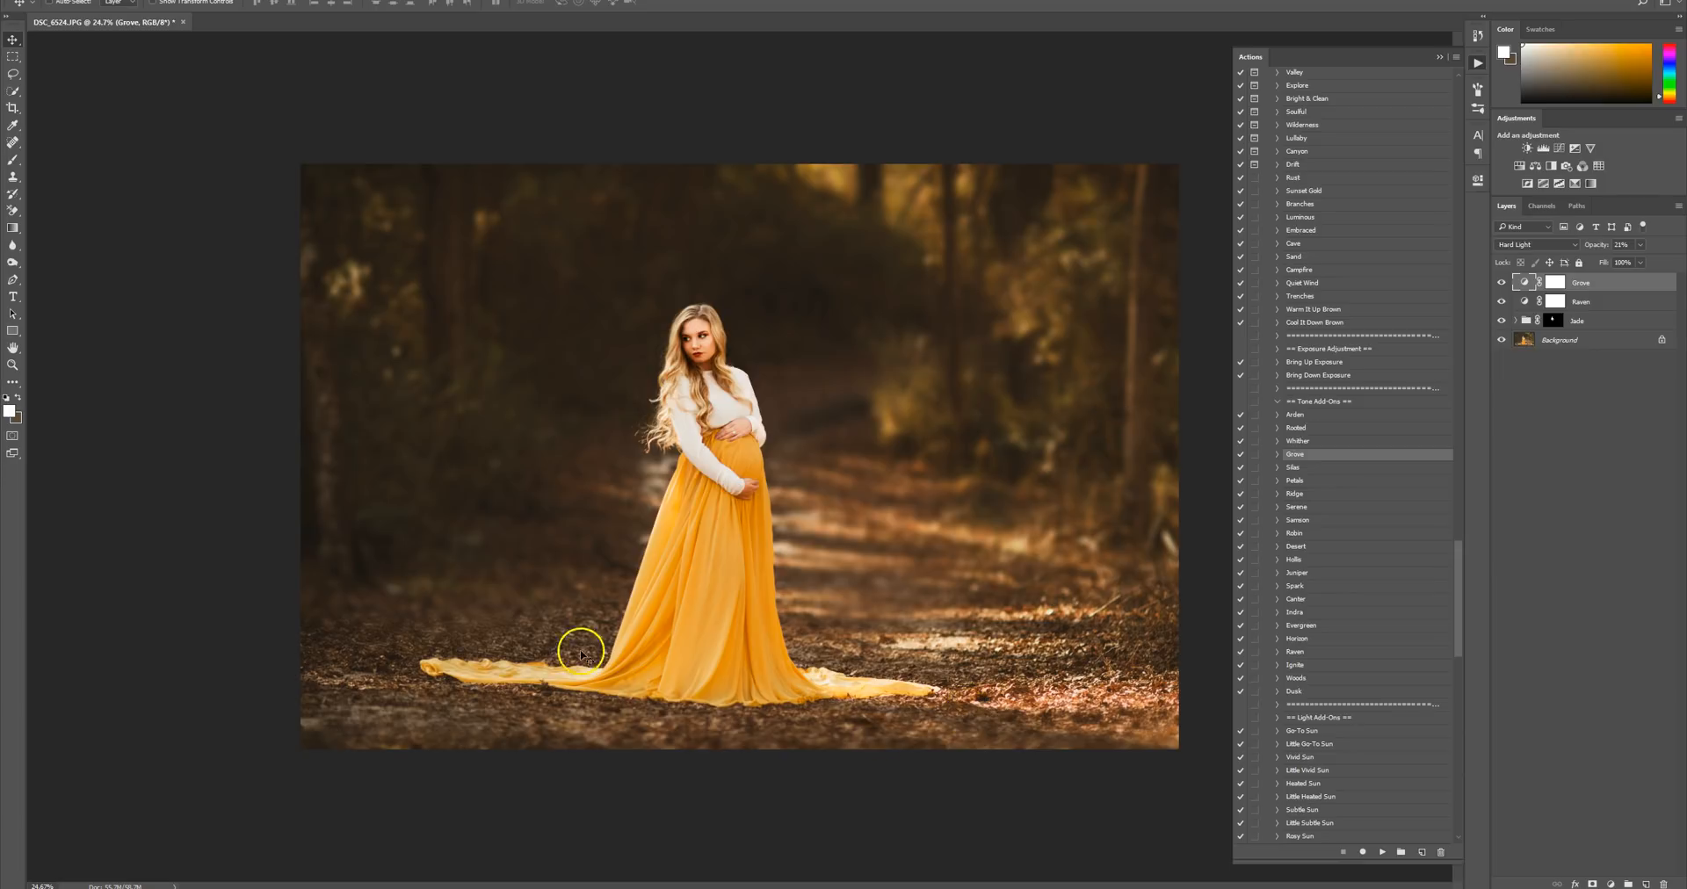
# Run the Brush On Dark Brown action from the Brush On Effects.
pyautogui.moveTo(1461, 603); pyautogui.dragTo(1466, 728)
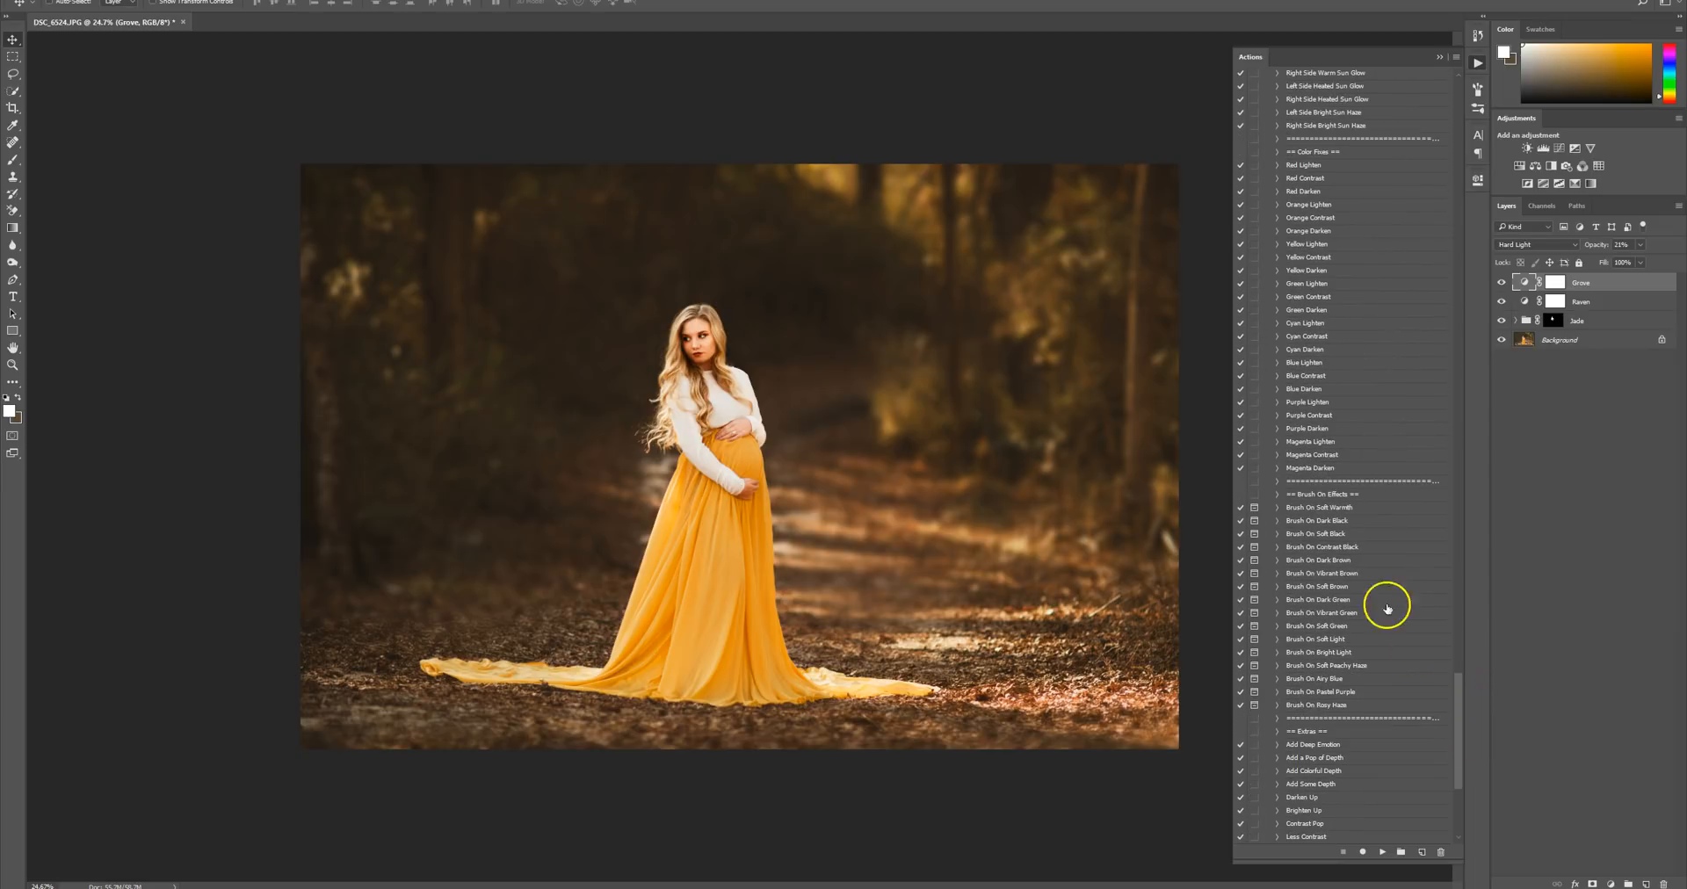
pyautogui.click(1339, 495)
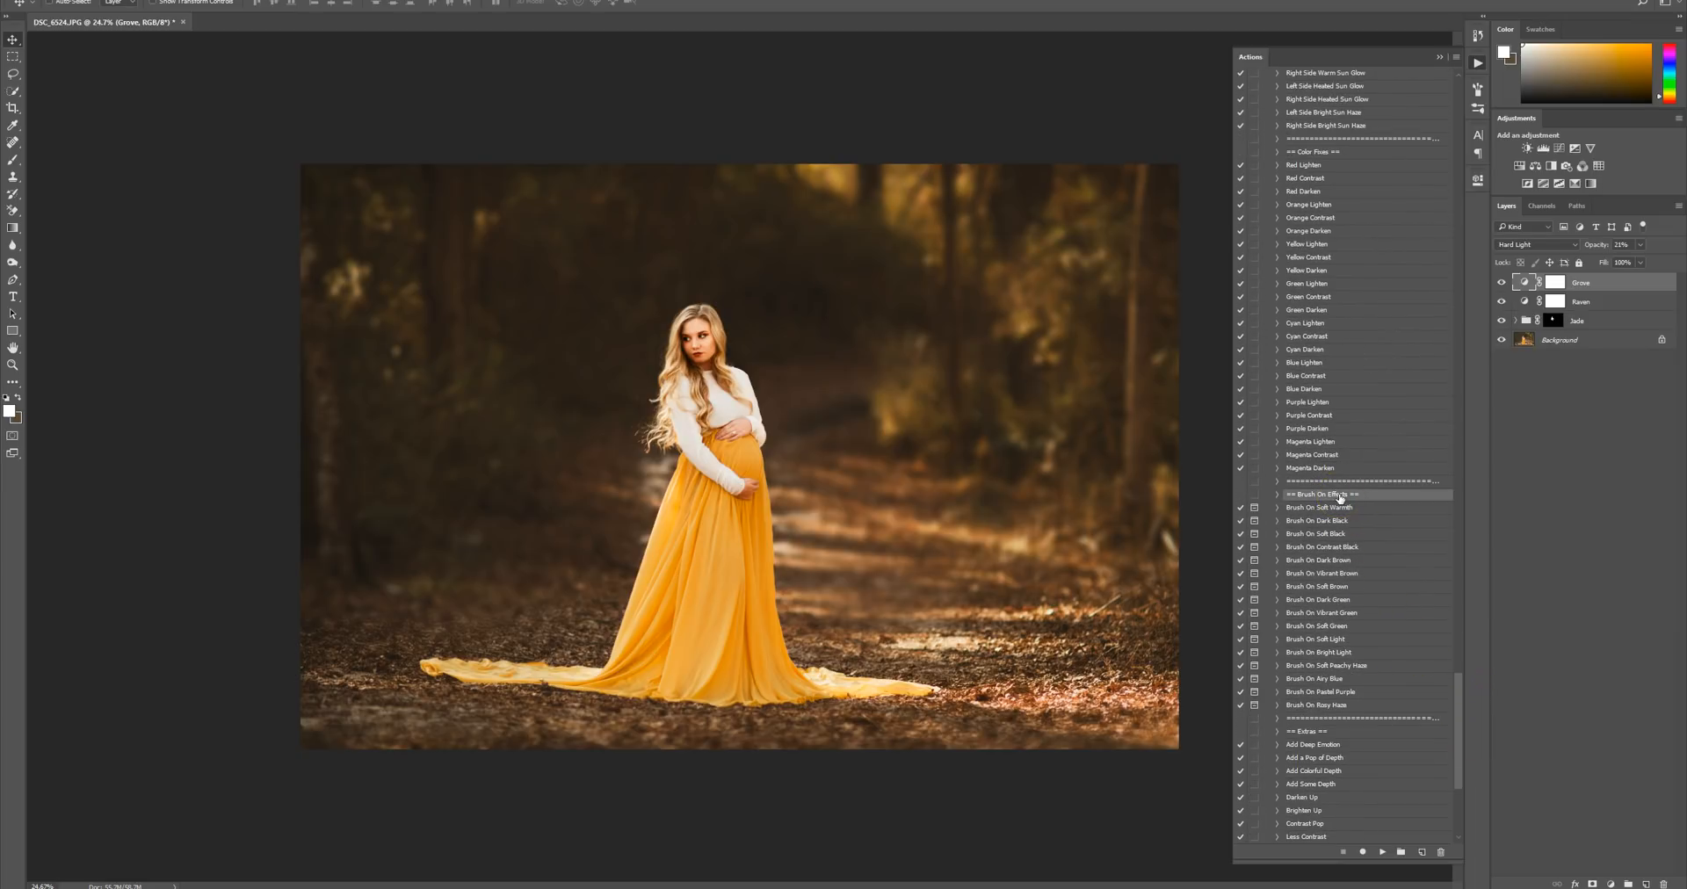
pyautogui.click(1338, 565)
pyautogui.click(1338, 565)
pyautogui.click(1382, 851)
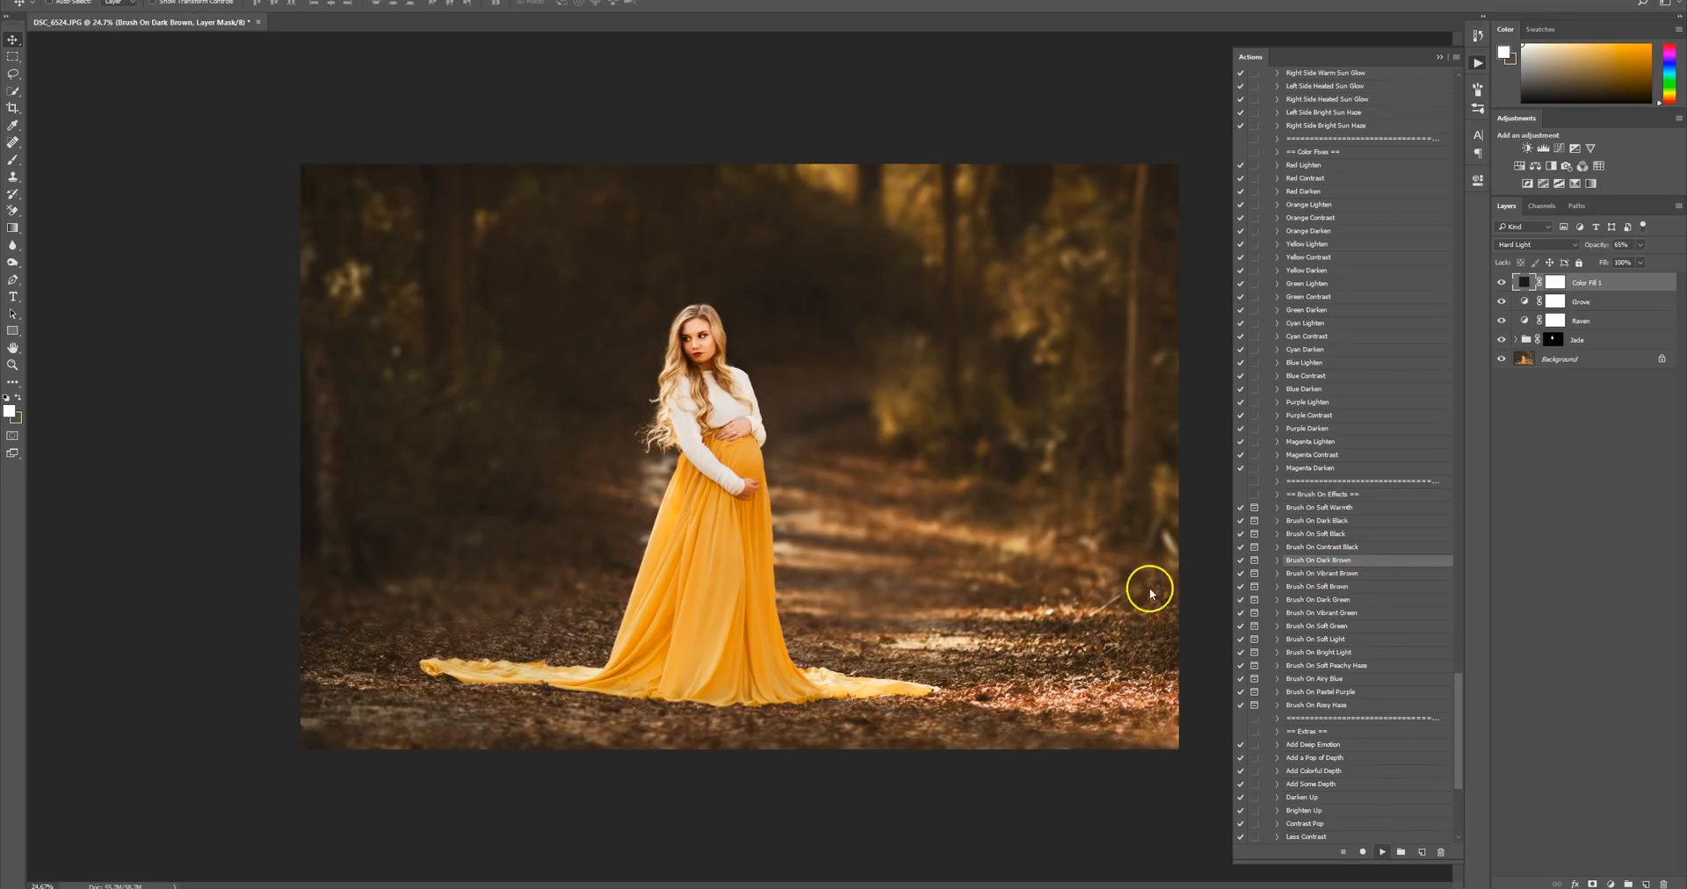
pyautogui.press('Return')
# Set up a white brush at 50% opacity and 2500 pixels for painting on the Dark Brown layer mask.
pyautogui.click(12, 159)
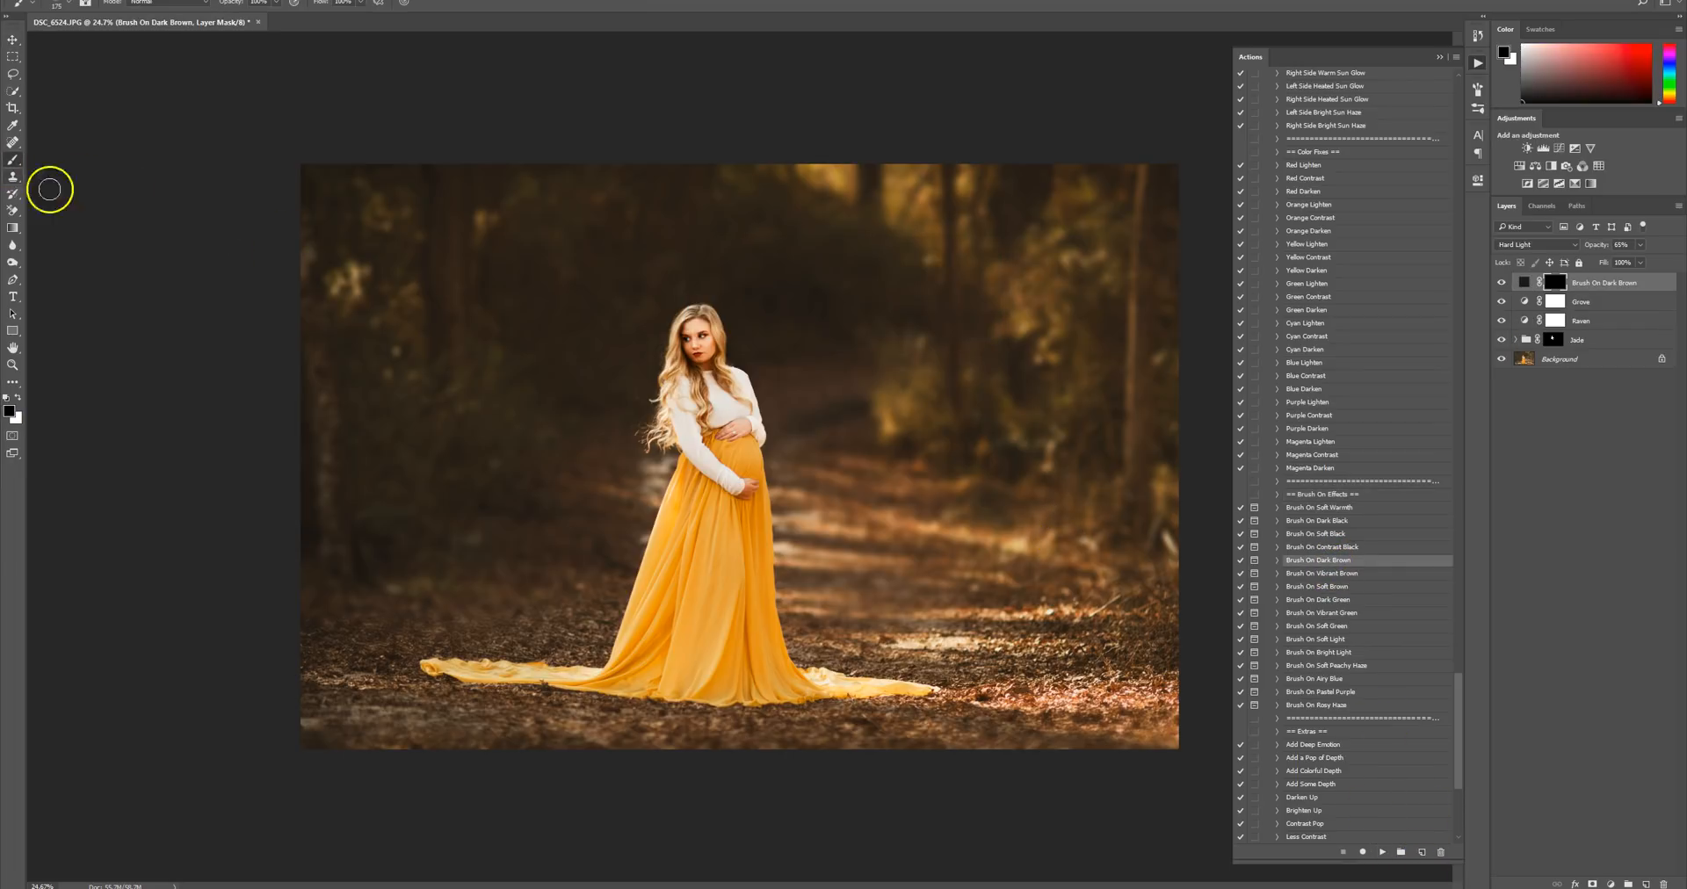
pyautogui.scroll(-2, 185, 260)
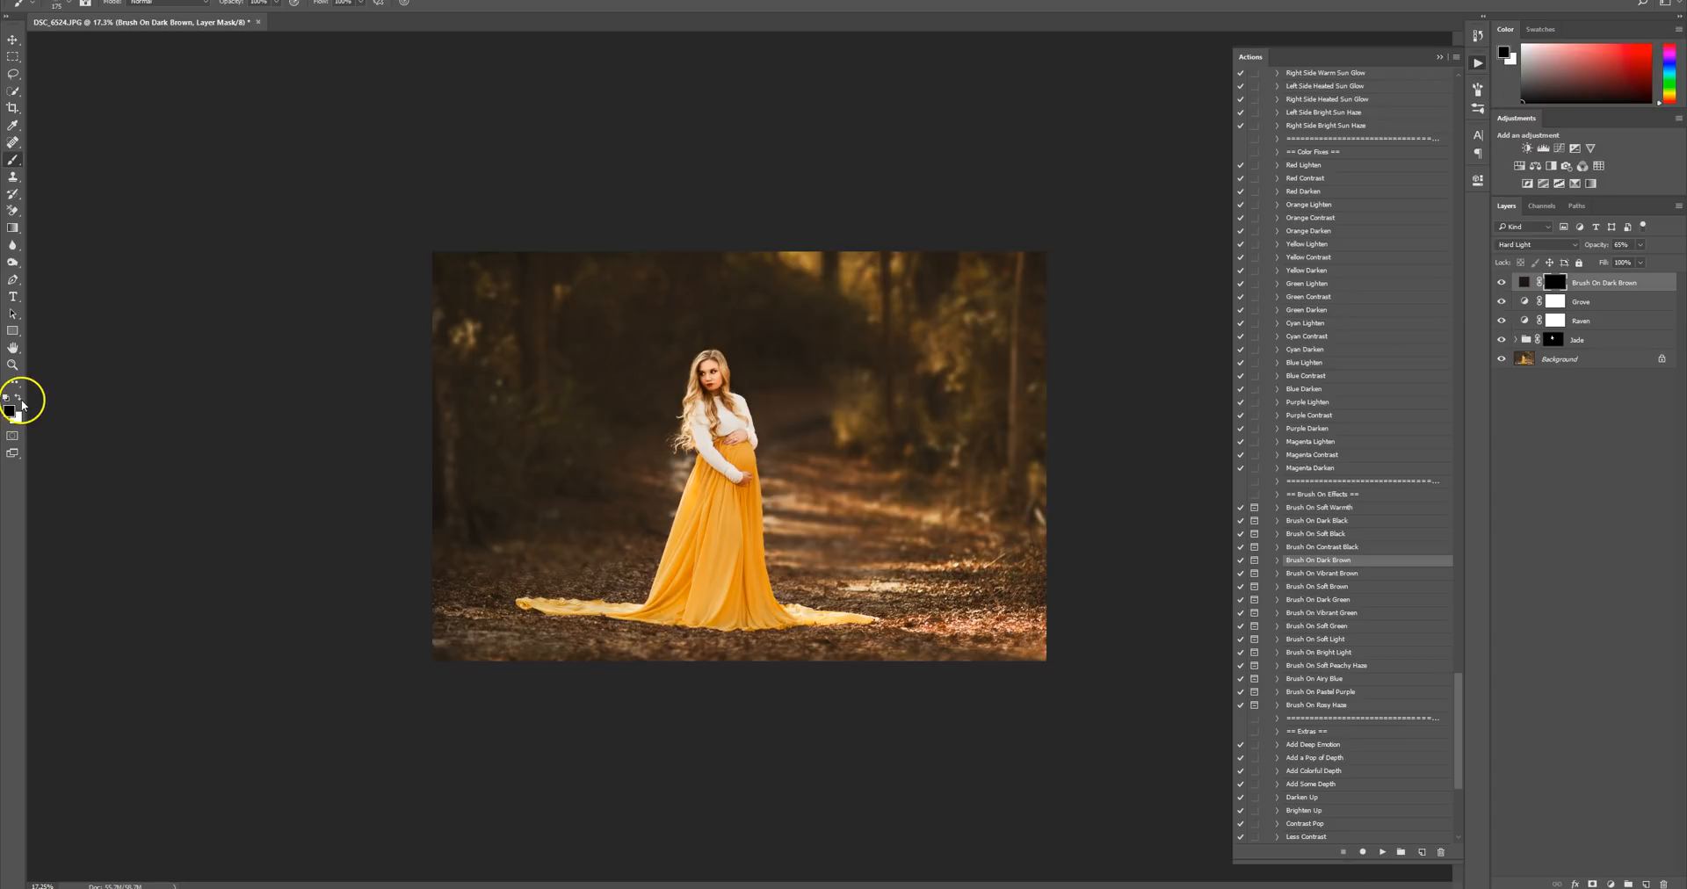
pyautogui.press('5')
pyautogui.press(']')
pyautogui.press(']')
pyautogui.press(']')
pyautogui.press(']')
pyautogui.press(']')
pyautogui.press(']')
pyautogui.press(']')
pyautogui.press(']')
pyautogui.press(']')
pyautogui.press(']')
pyautogui.press(']')
pyautogui.press(']')
pyautogui.press(']')
pyautogui.press(']')
pyautogui.press(']')
pyautogui.press(']')
pyautogui.press(']')
pyautogui.press(']')
pyautogui.press(']')
pyautogui.press(']')
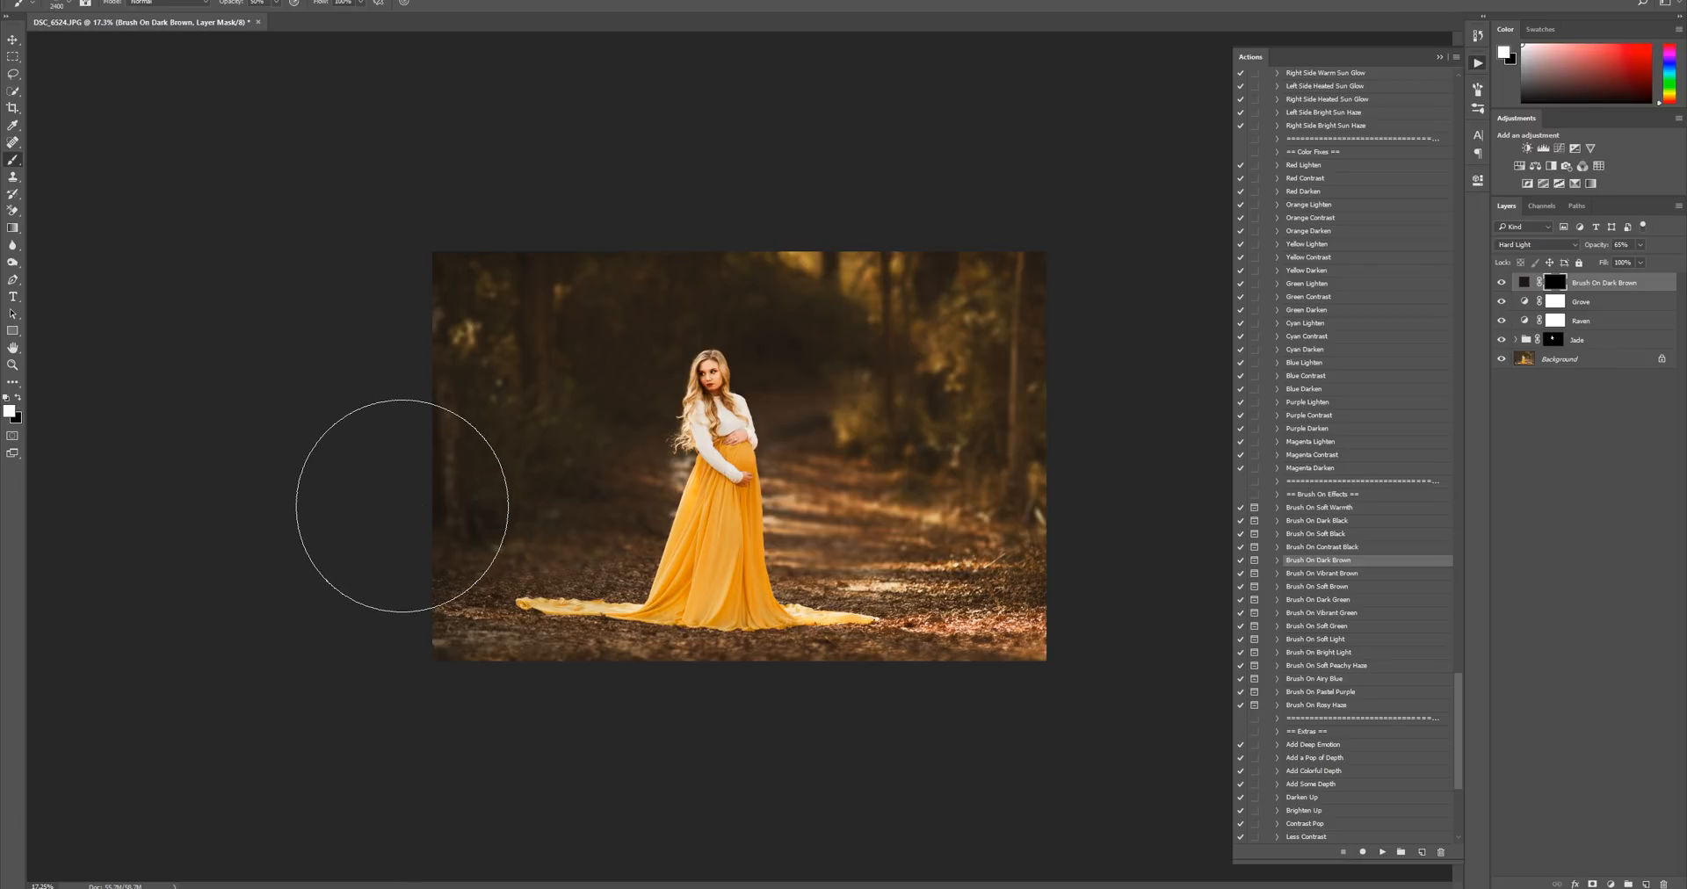
pyautogui.press(']')
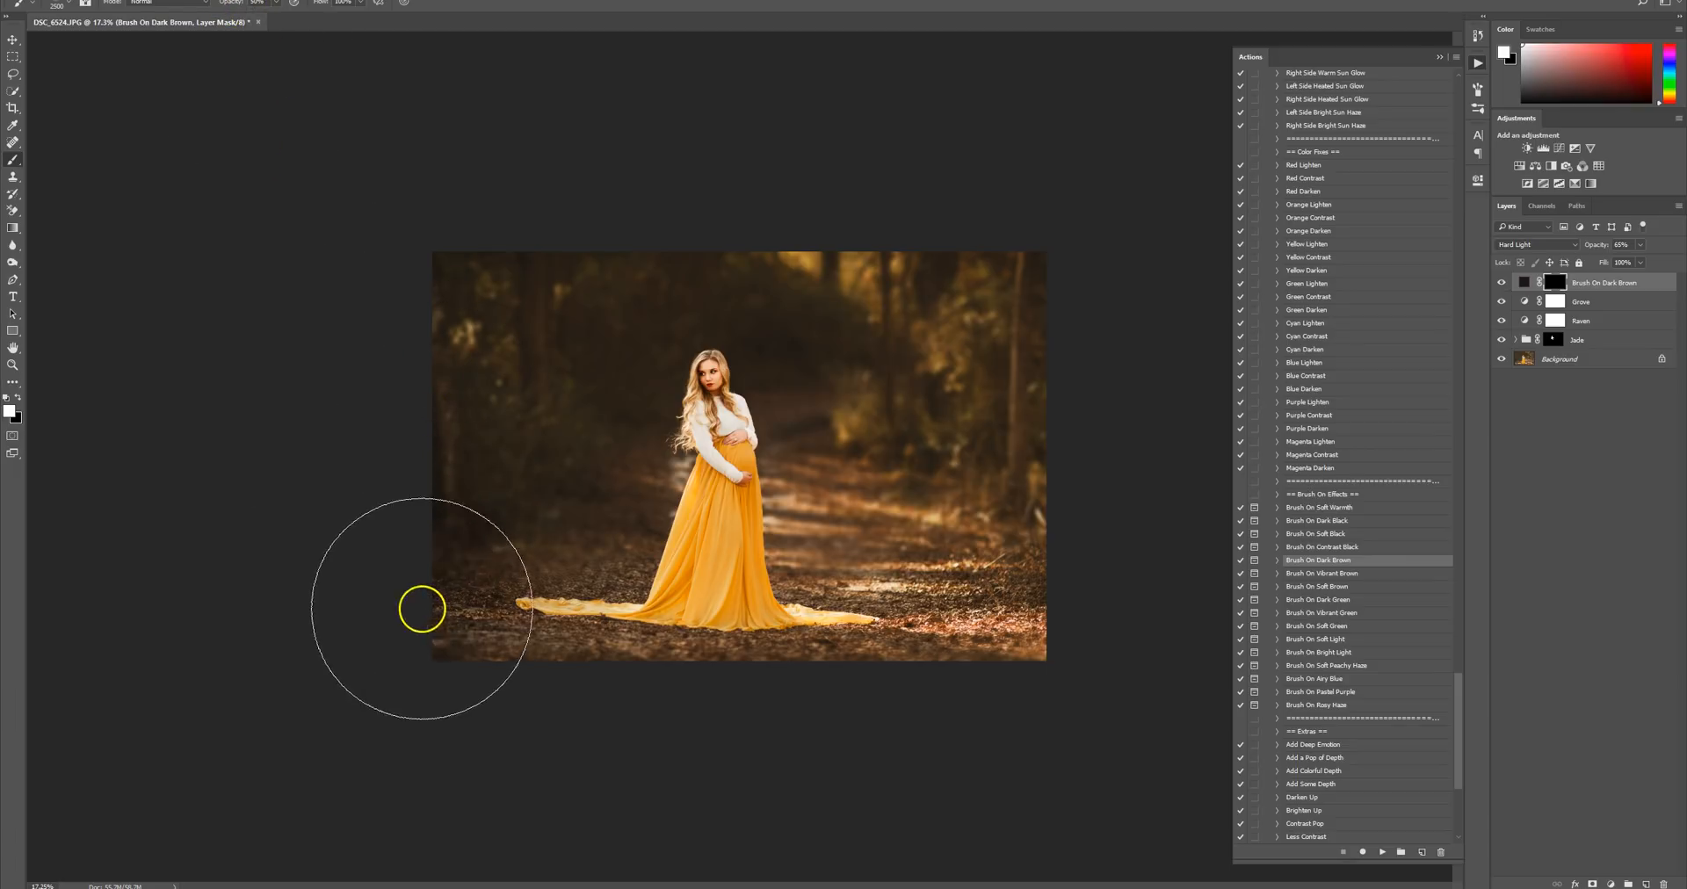
# Paint the dark brown effect along the ground at the photo's lower and side edges, and hide its layer.
pyautogui.moveTo(466, 690)
pyautogui.mouseDown()
pyautogui.moveTo(742, 742)
pyautogui.moveTo(987, 621)
pyautogui.moveTo(1040, 512)
pyautogui.mouseUp()
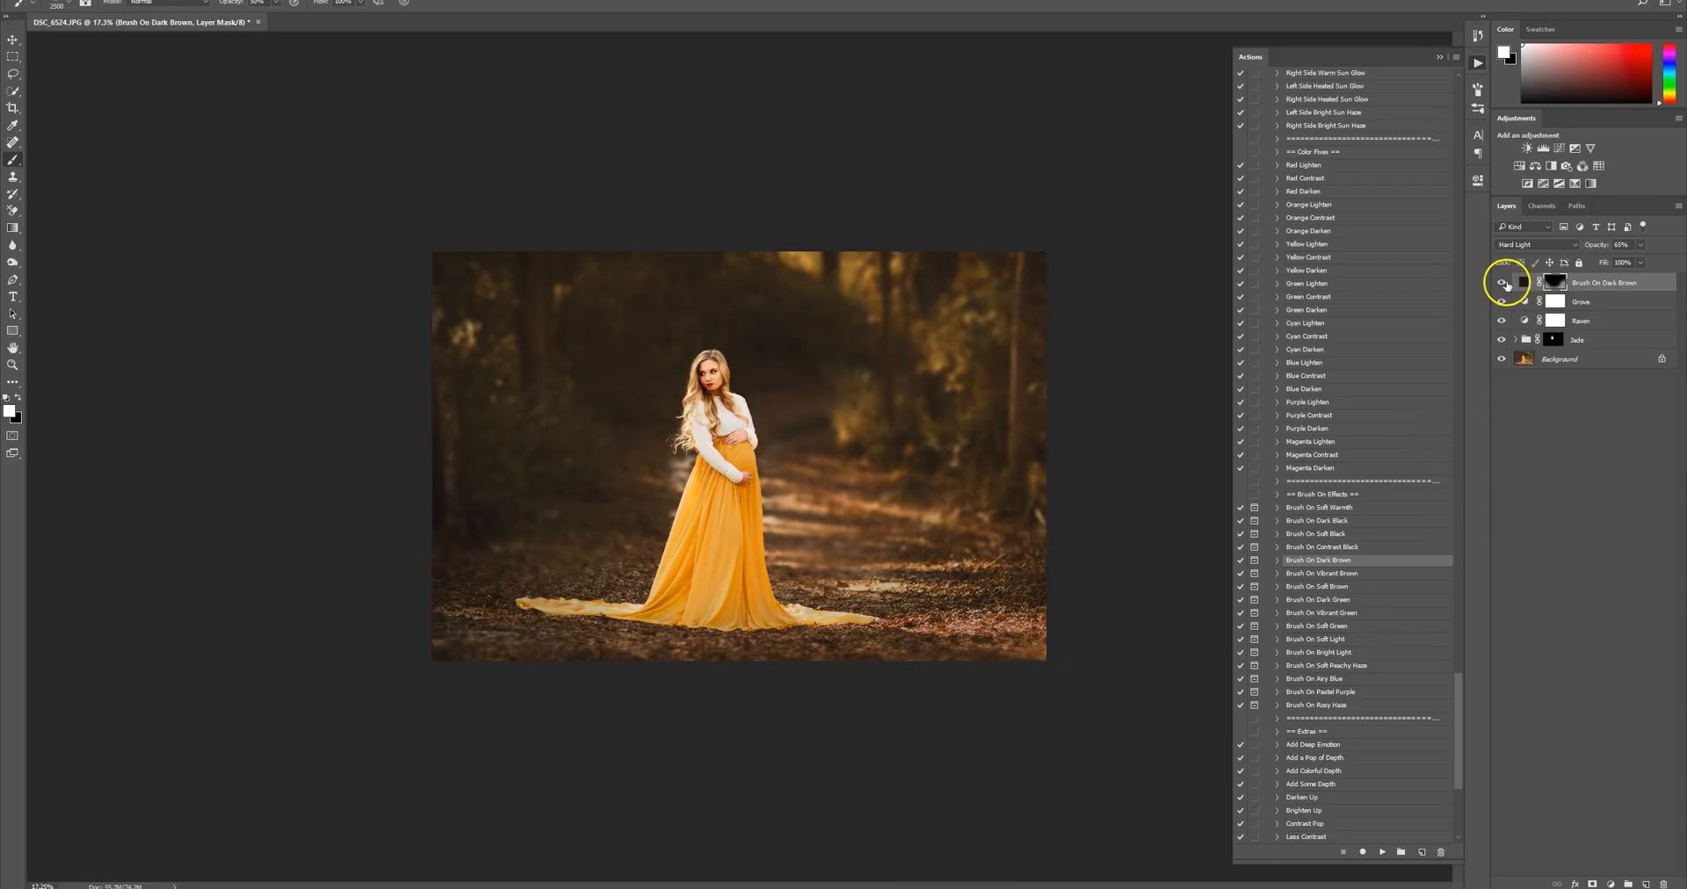
pyautogui.click(1505, 283)
# Run the Brush On Soft Brown action, paint the effect along the photo's lower edge, and hide its layer.
pyautogui.click(1319, 586)
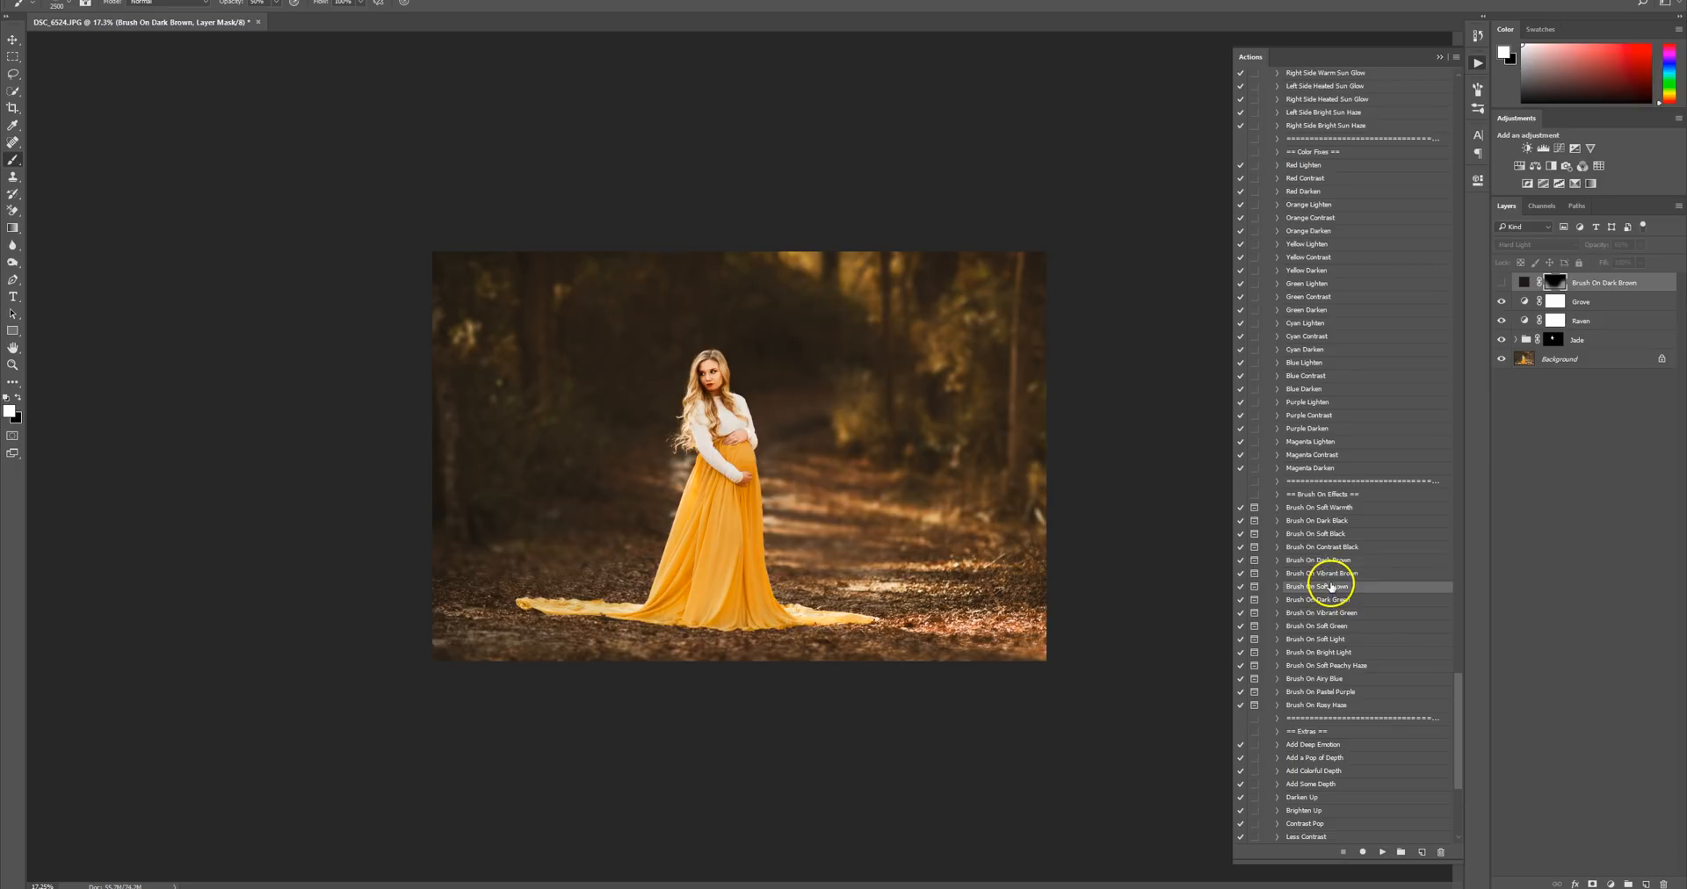
pyautogui.click(1383, 852)
pyautogui.press('Return')
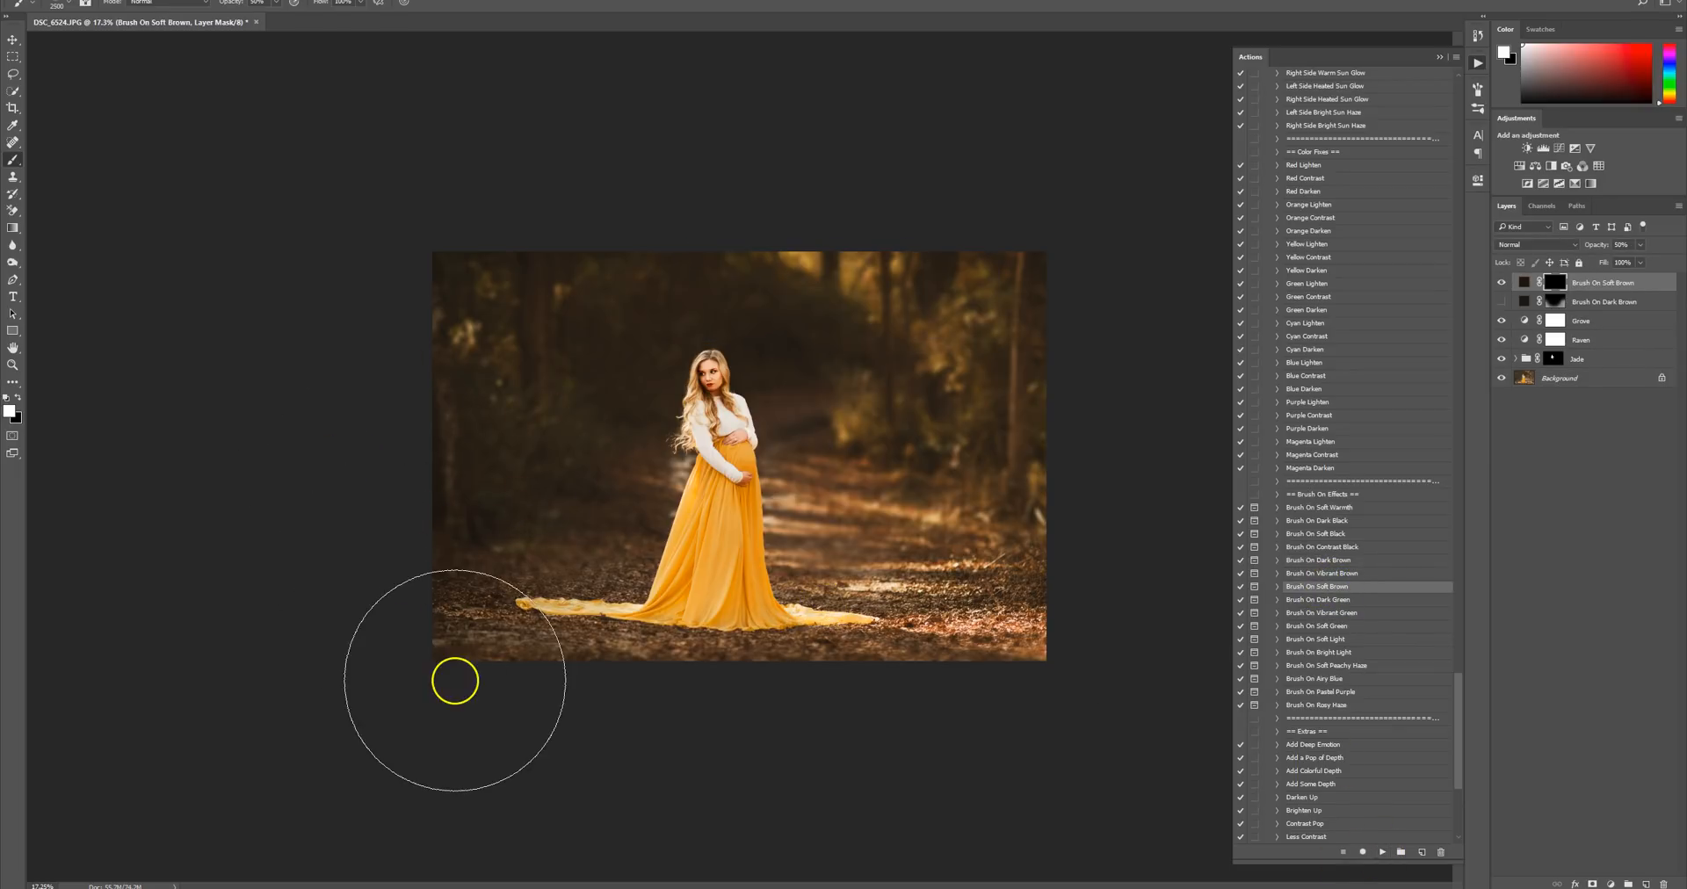
pyautogui.moveTo(654, 762)
pyautogui.mouseDown()
pyautogui.moveTo(938, 726)
pyautogui.moveTo(1092, 539)
pyautogui.moveTo(1028, 730)
pyautogui.moveTo(1169, 730)
pyautogui.mouseUp()
pyautogui.click(1501, 282)
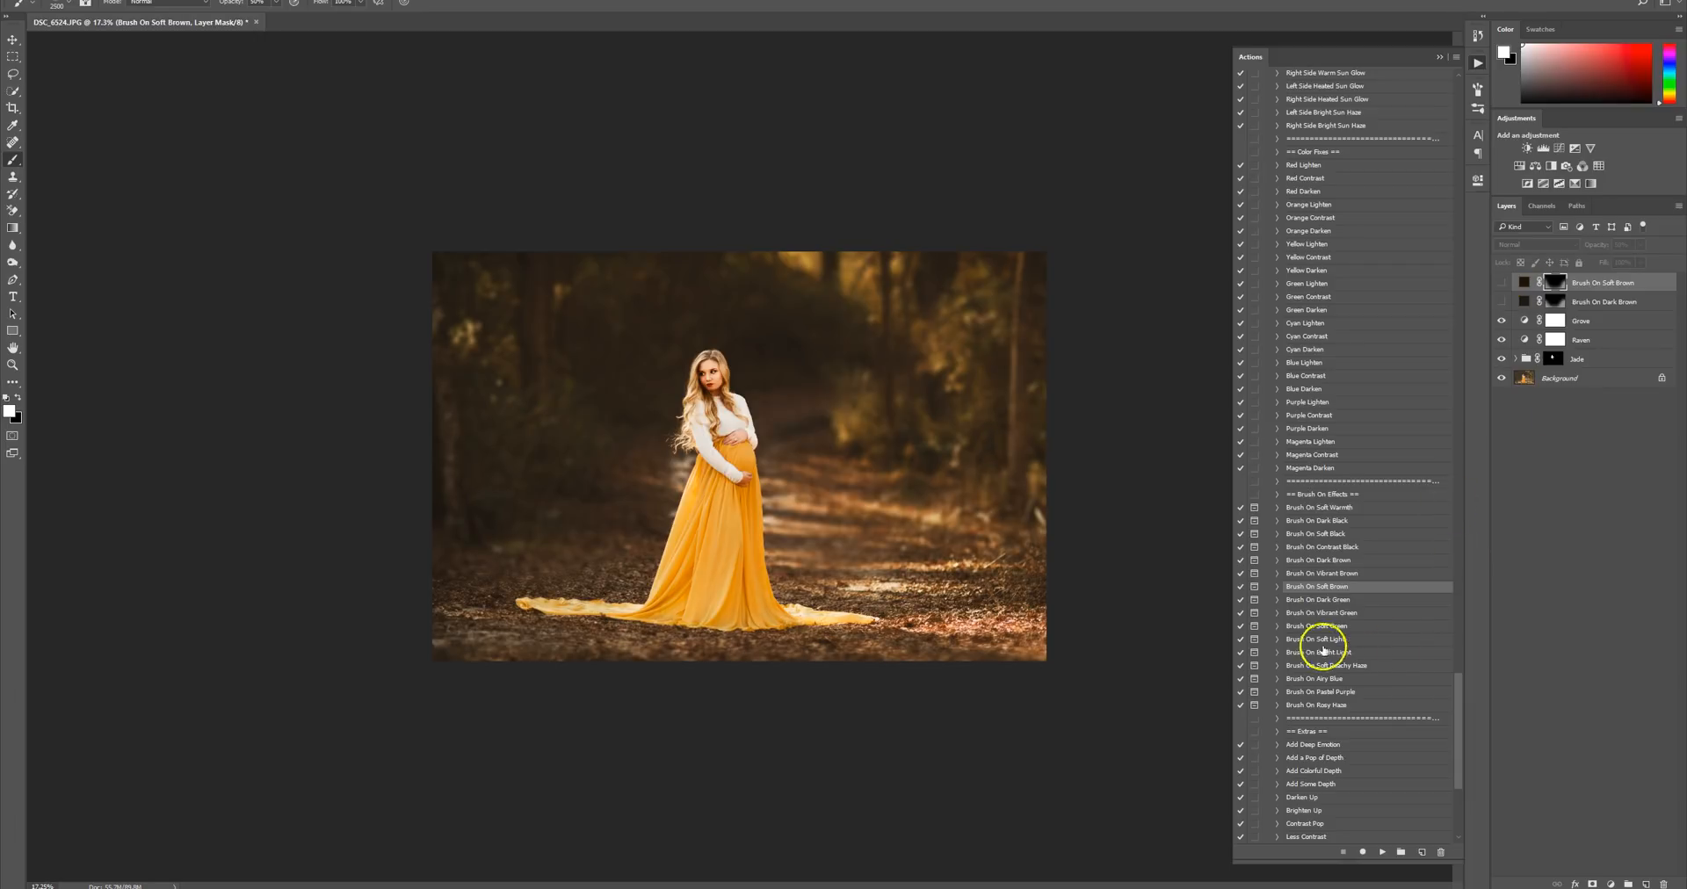
# Try the Brush On Vibrant Brown action and delete its layer.
pyautogui.click(1323, 573)
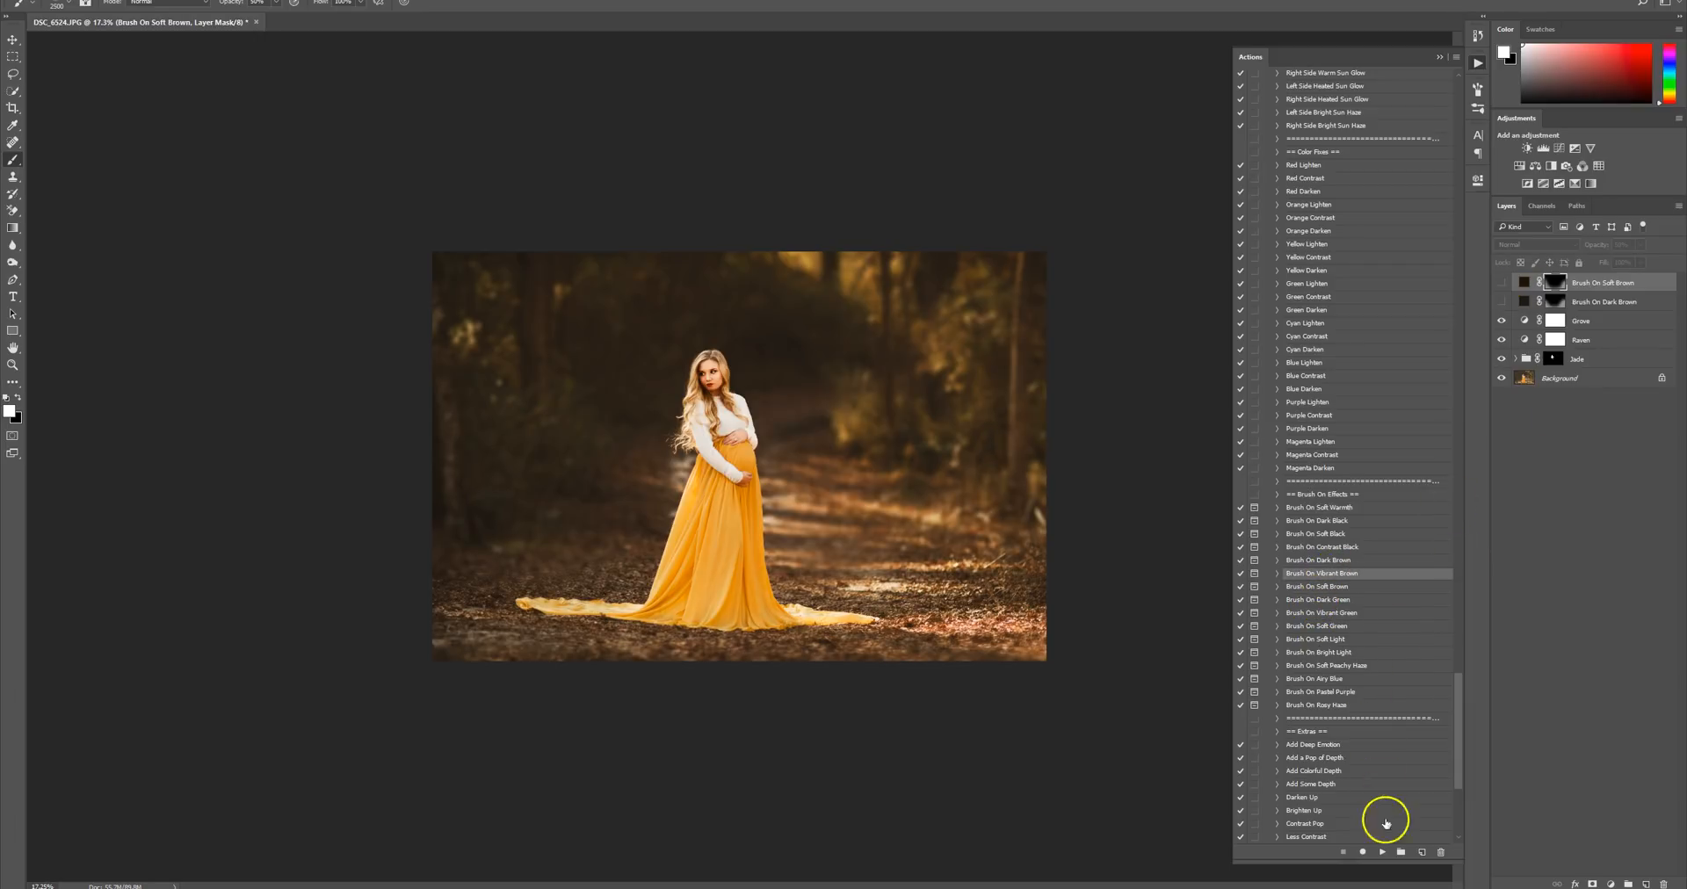
pyautogui.click(1382, 852)
pyautogui.press('Return')
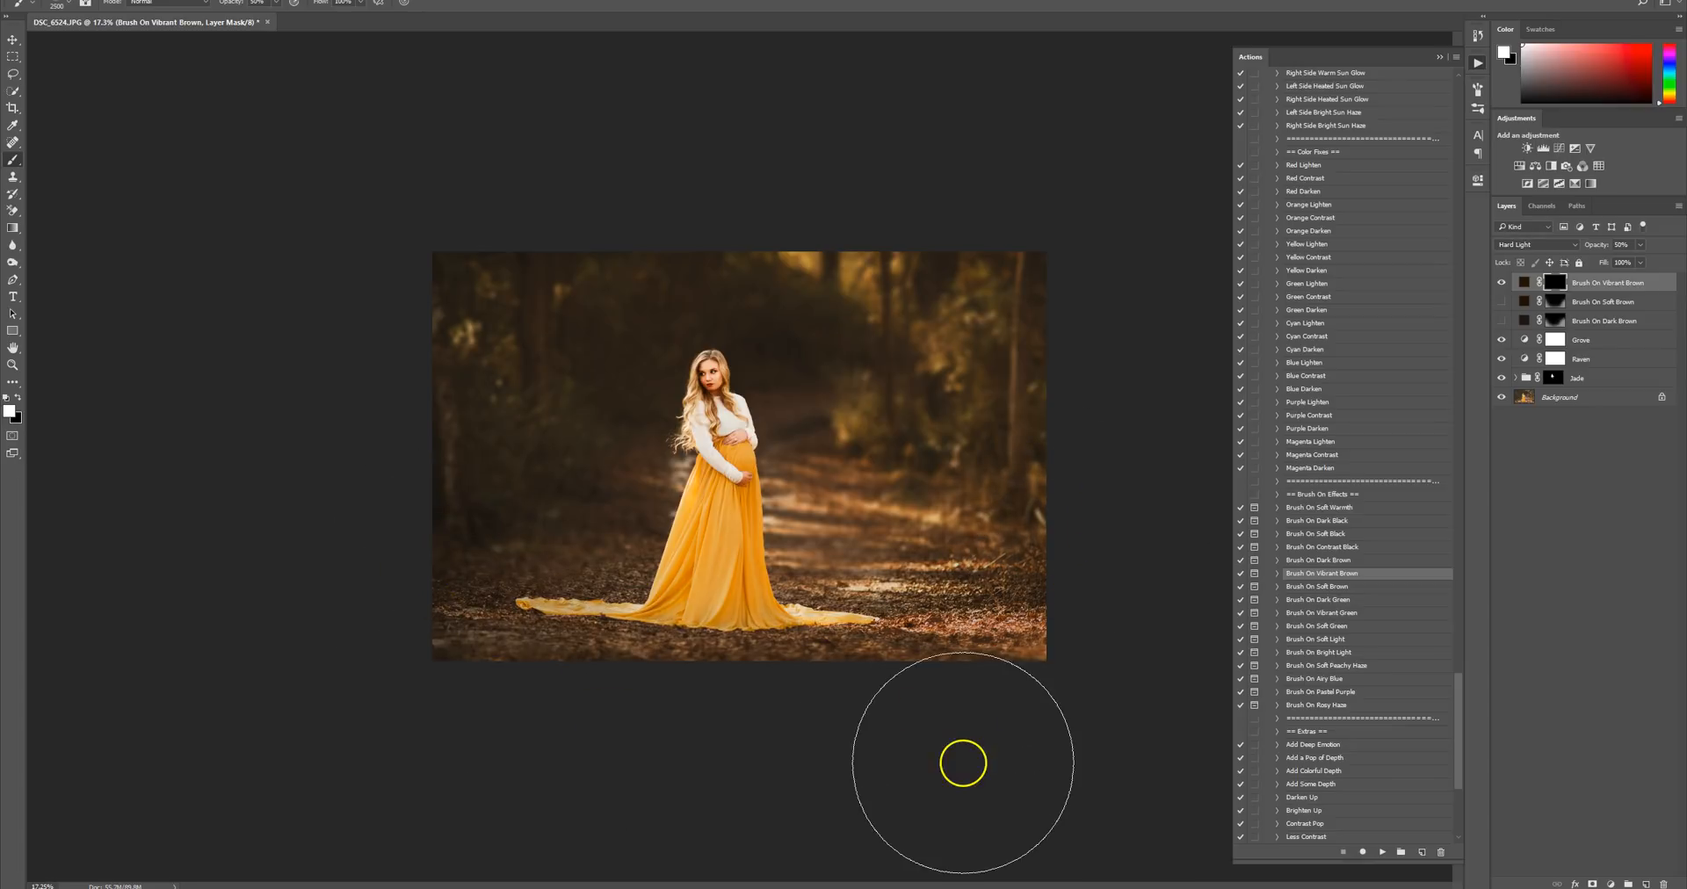
pyautogui.press('Delete')
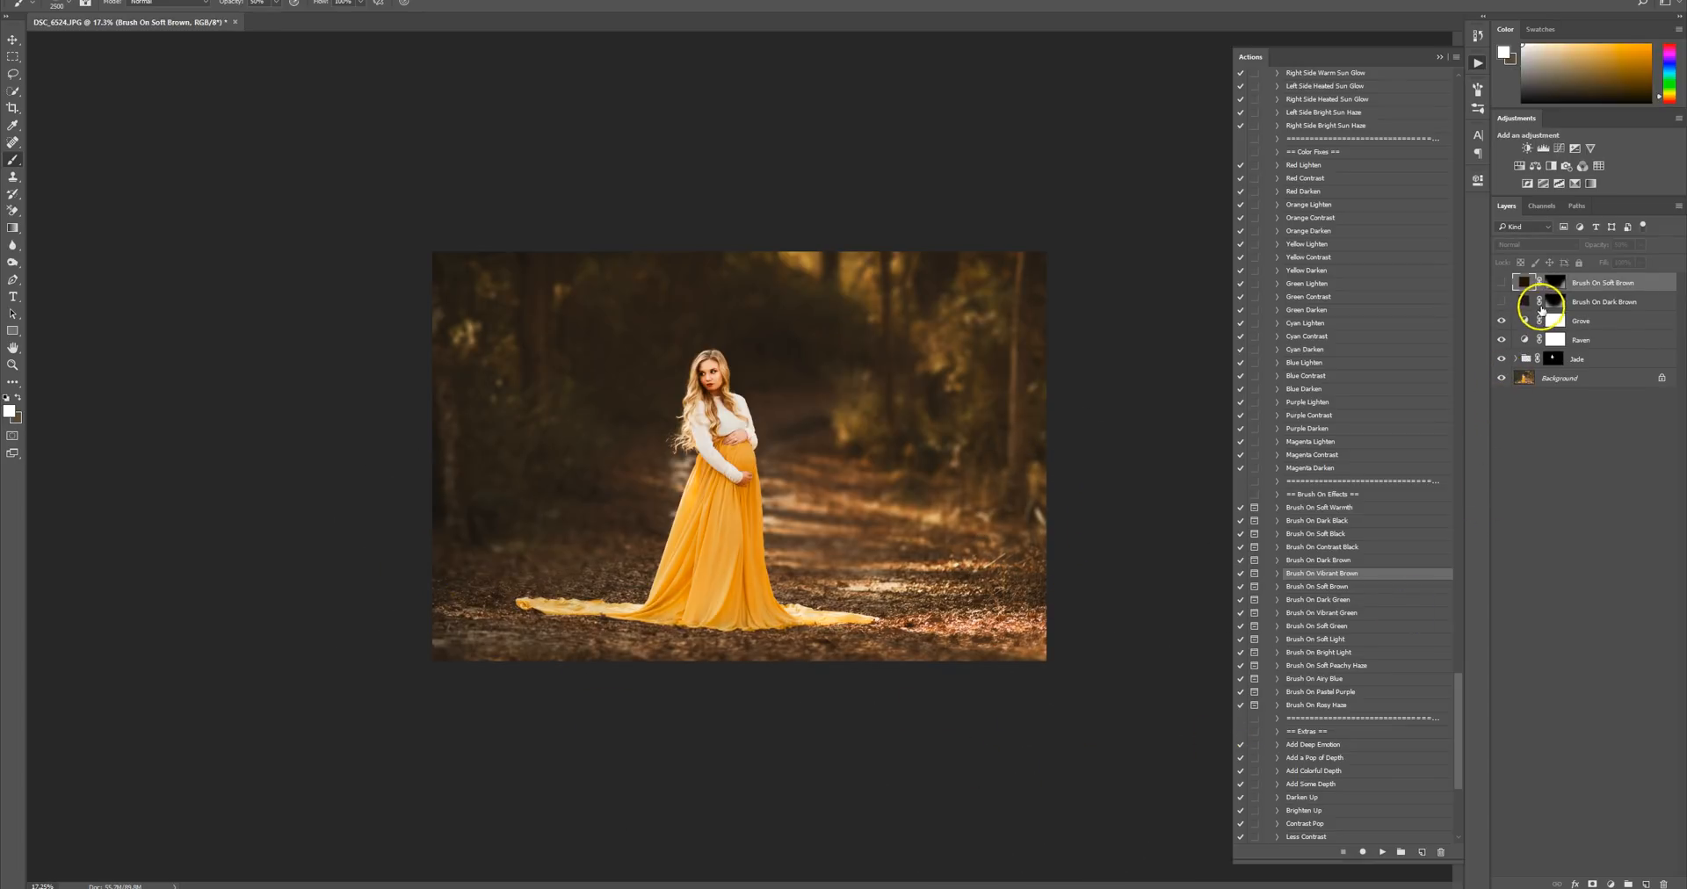
# Delete the Brush On Soft Brown and Brush On Dark Brown layers.
pyautogui.click(1502, 283)
pyautogui.press('Delete')
pyautogui.press('Delete')
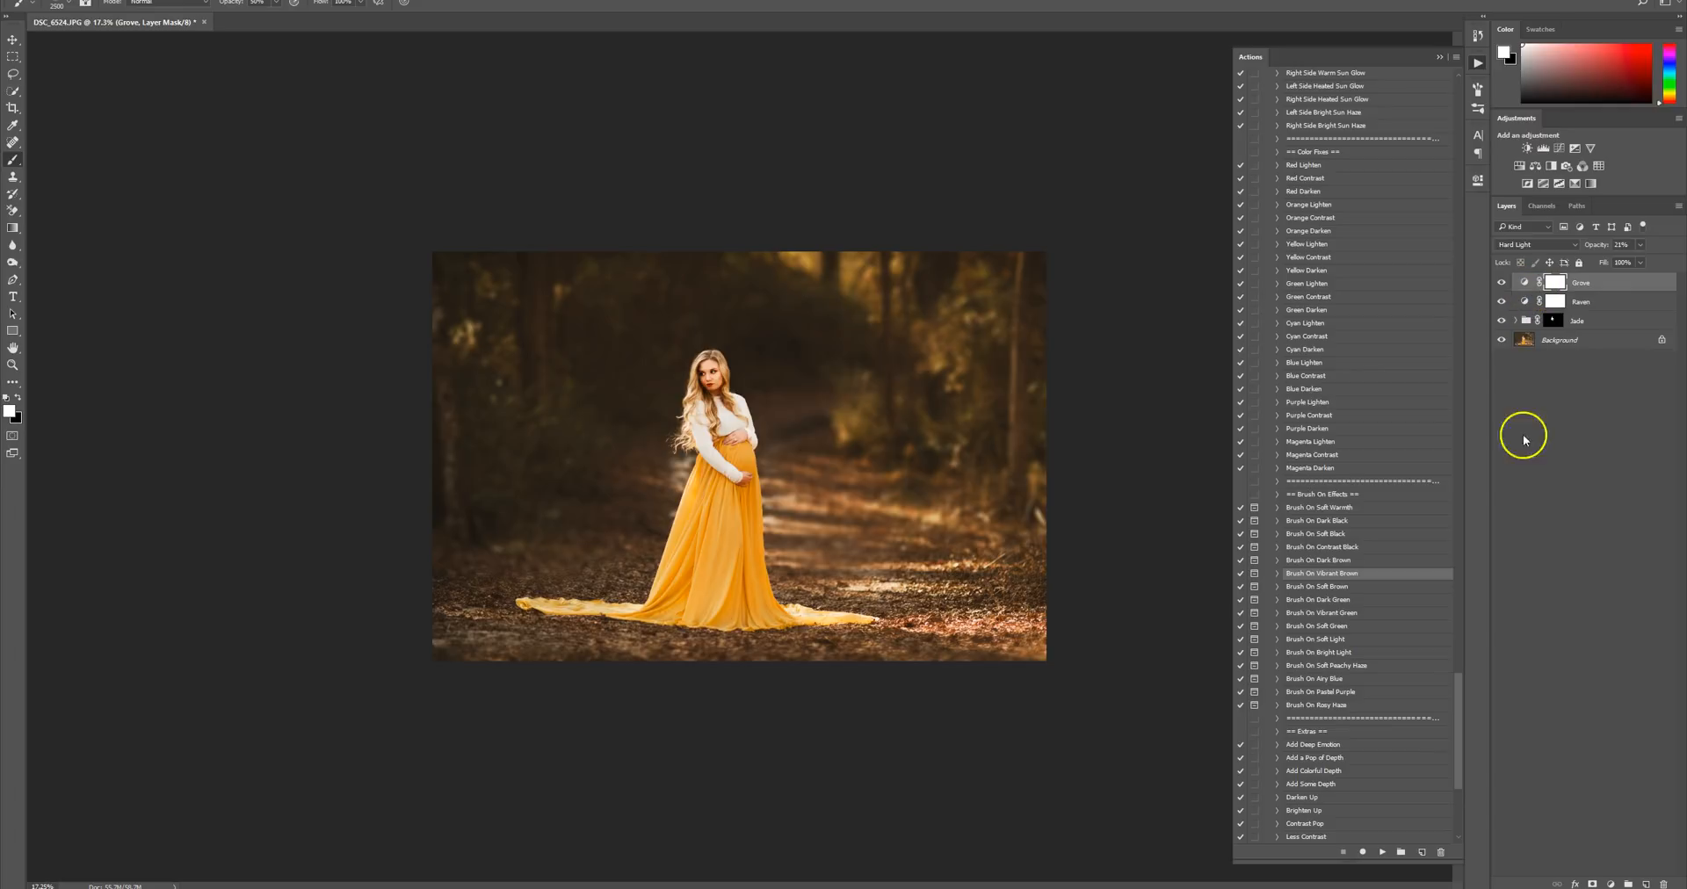
# Run the Brush On Soft Brown action above the Grove layer.
pyautogui.click(1326, 587)
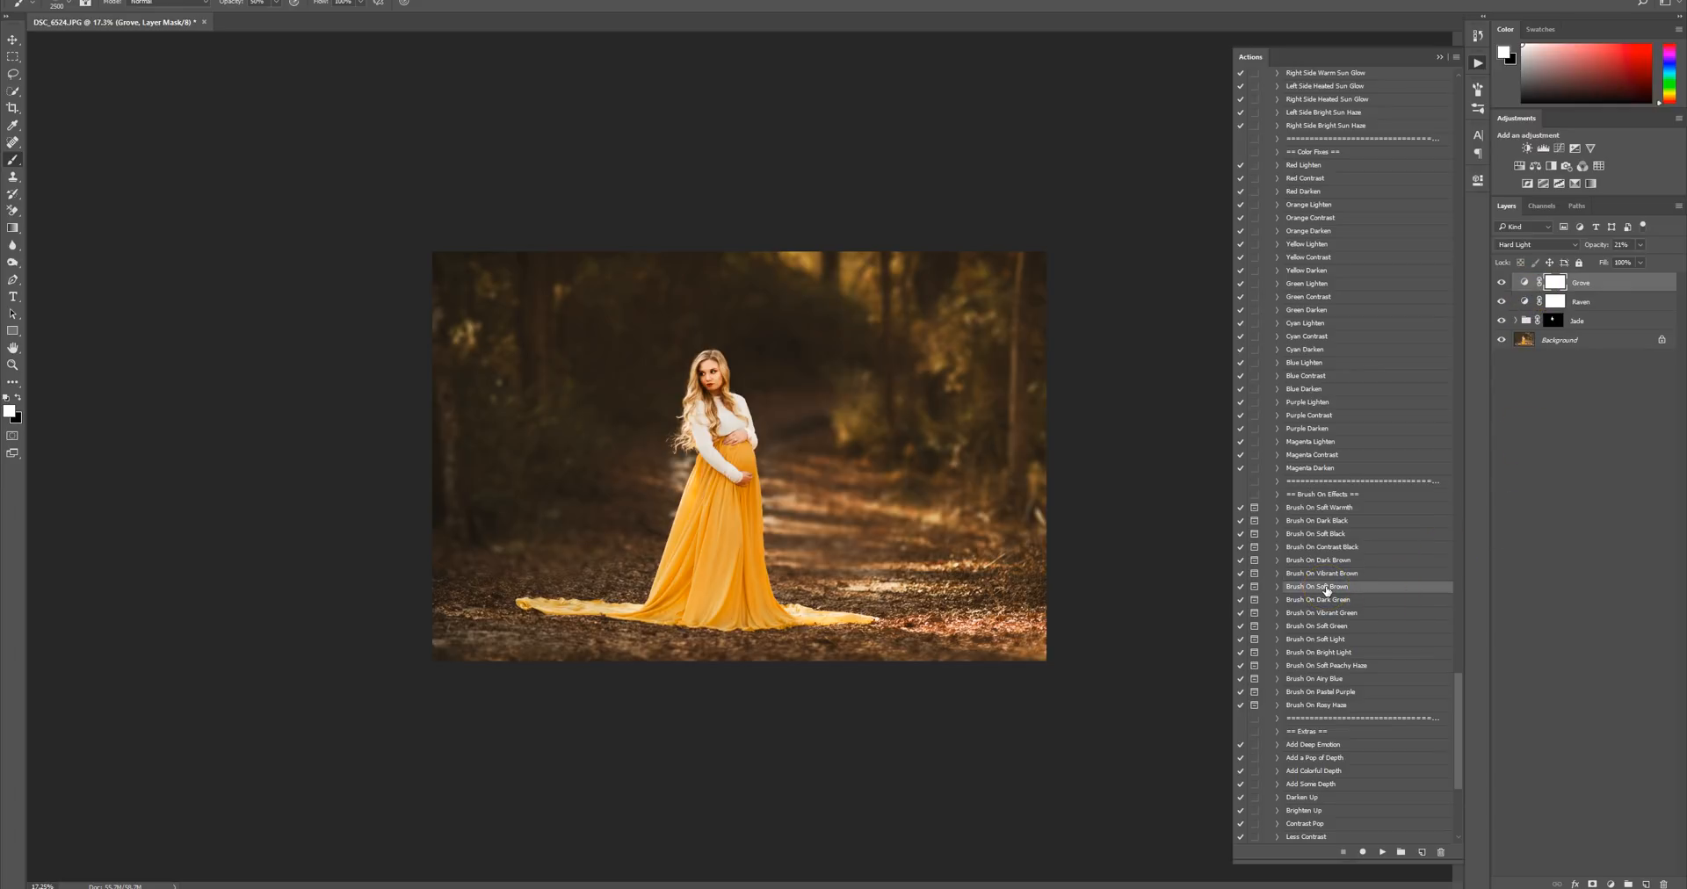
pyautogui.click(1382, 852)
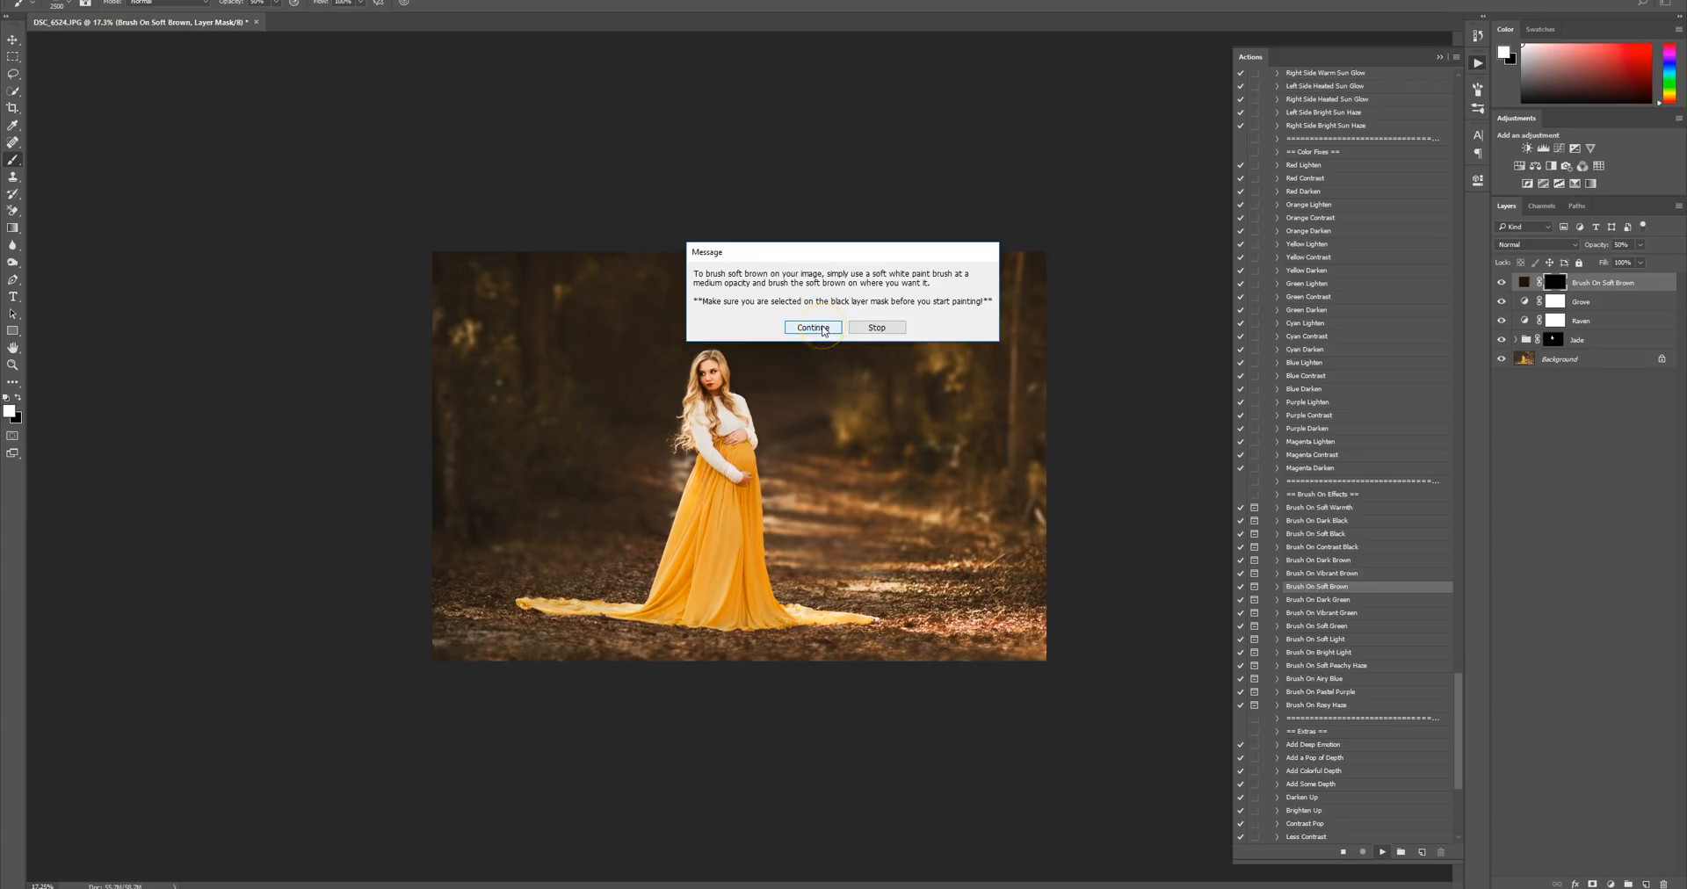
pyautogui.click(813, 328)
# Enlarge the brush to 3000 pixels and paint the soft brown effect over the ground along the photo's outer edges.
pyautogui.scroll(-2, 531, 498)
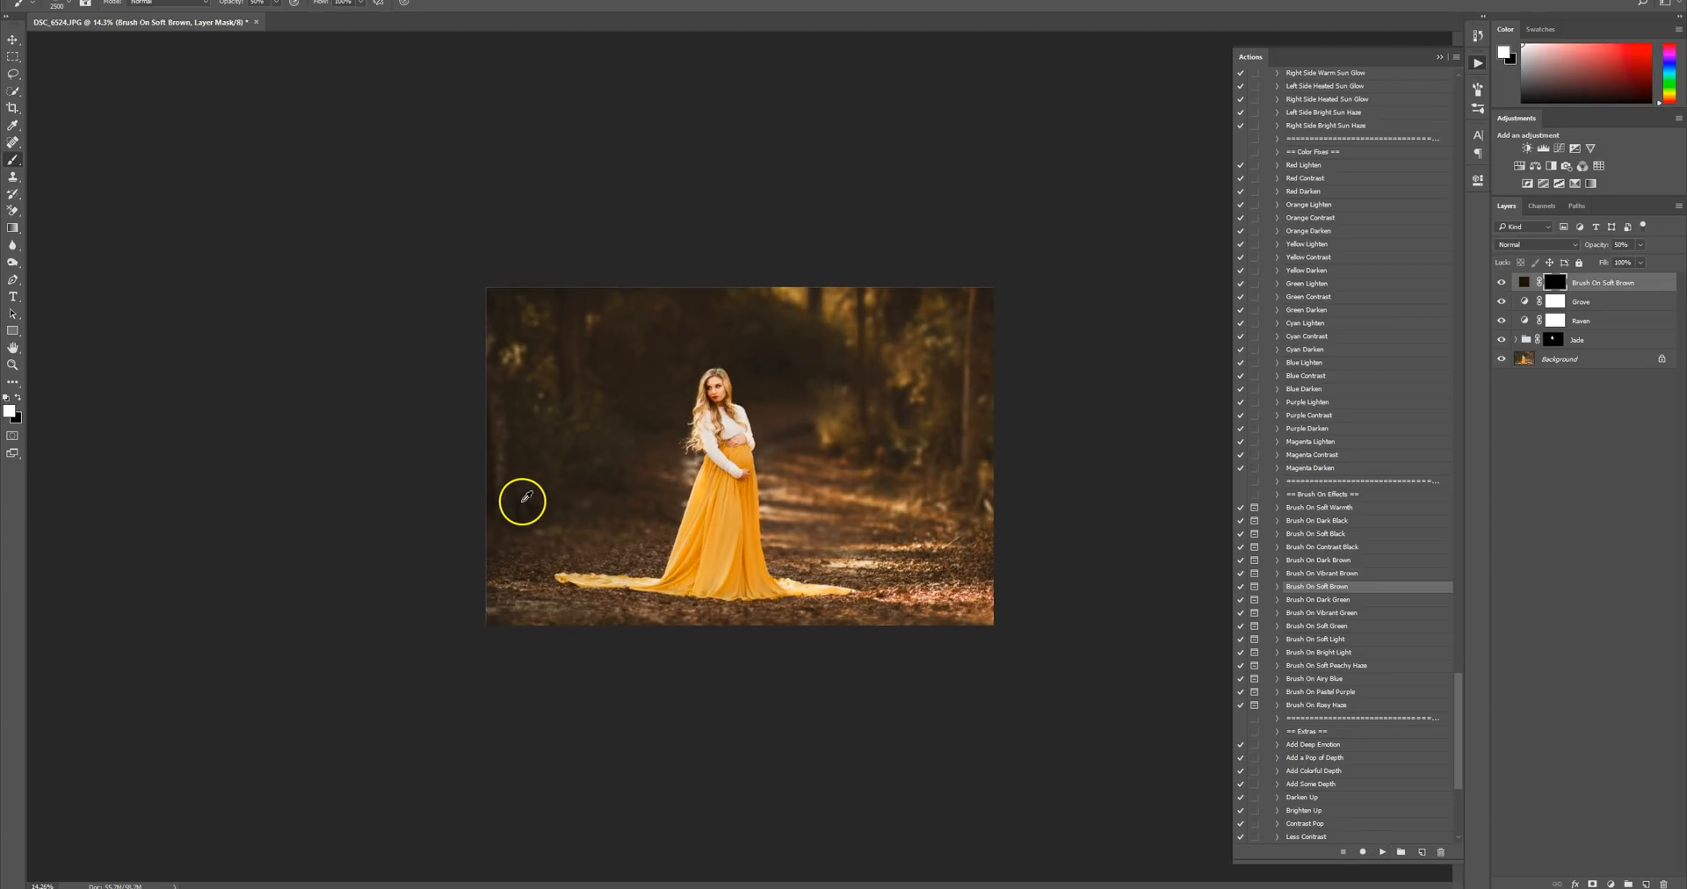
pyautogui.press(']')
pyautogui.press(']')
pyautogui.press(']')
pyautogui.press(']')
pyautogui.press(']')
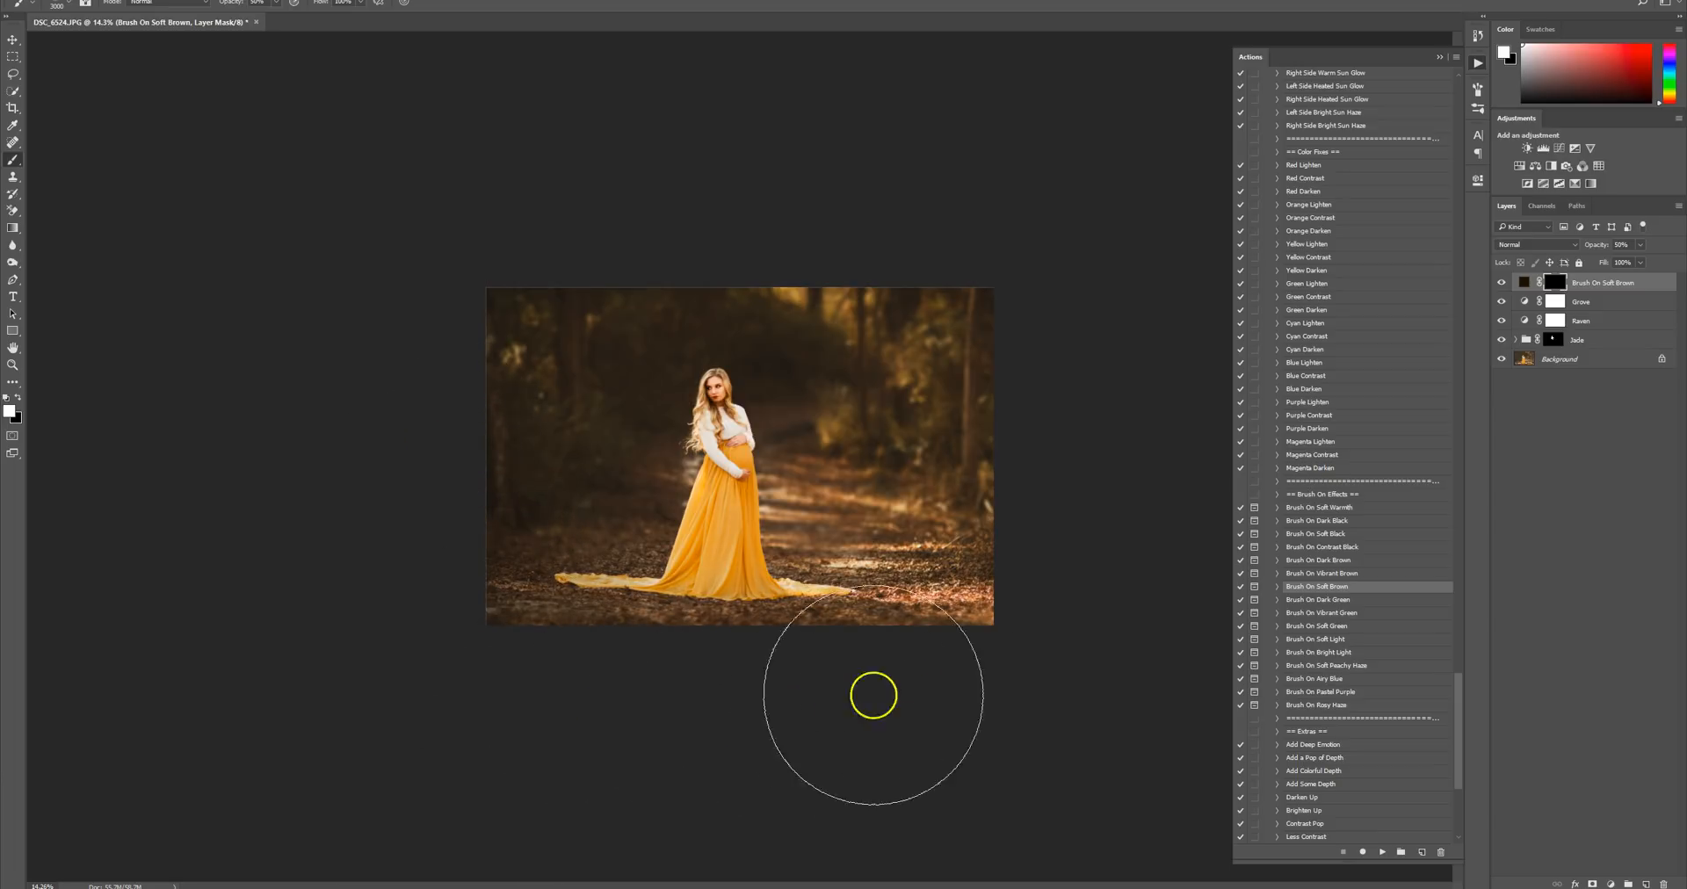
pyautogui.moveTo(976, 598)
pyautogui.mouseDown()
pyautogui.moveTo(1025, 493)
pyautogui.moveTo(950, 665)
pyautogui.moveTo(1038, 535)
pyautogui.moveTo(1030, 592)
pyautogui.mouseUp()
pyautogui.scroll(2, 1030, 592)
pyautogui.scroll(2, 1030, 592)
pyautogui.scroll(1, 1035, 587)
pyautogui.scroll(-2, 1035, 587)
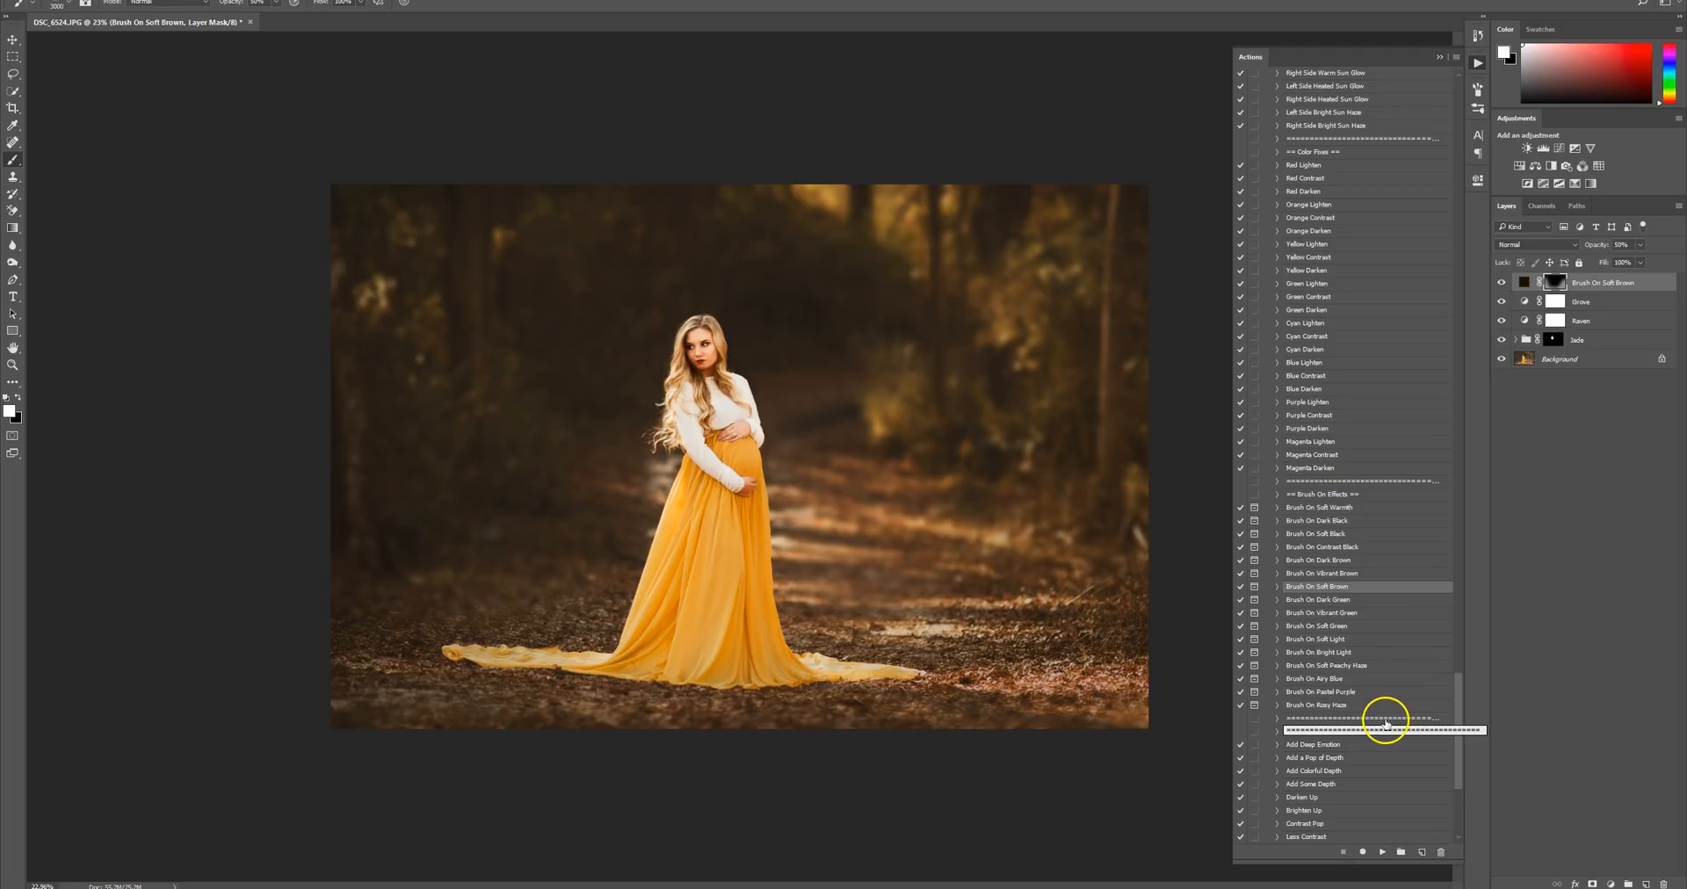
# Run the Brush On Soft Green action above the soft brown layer.
pyautogui.click(1332, 626)
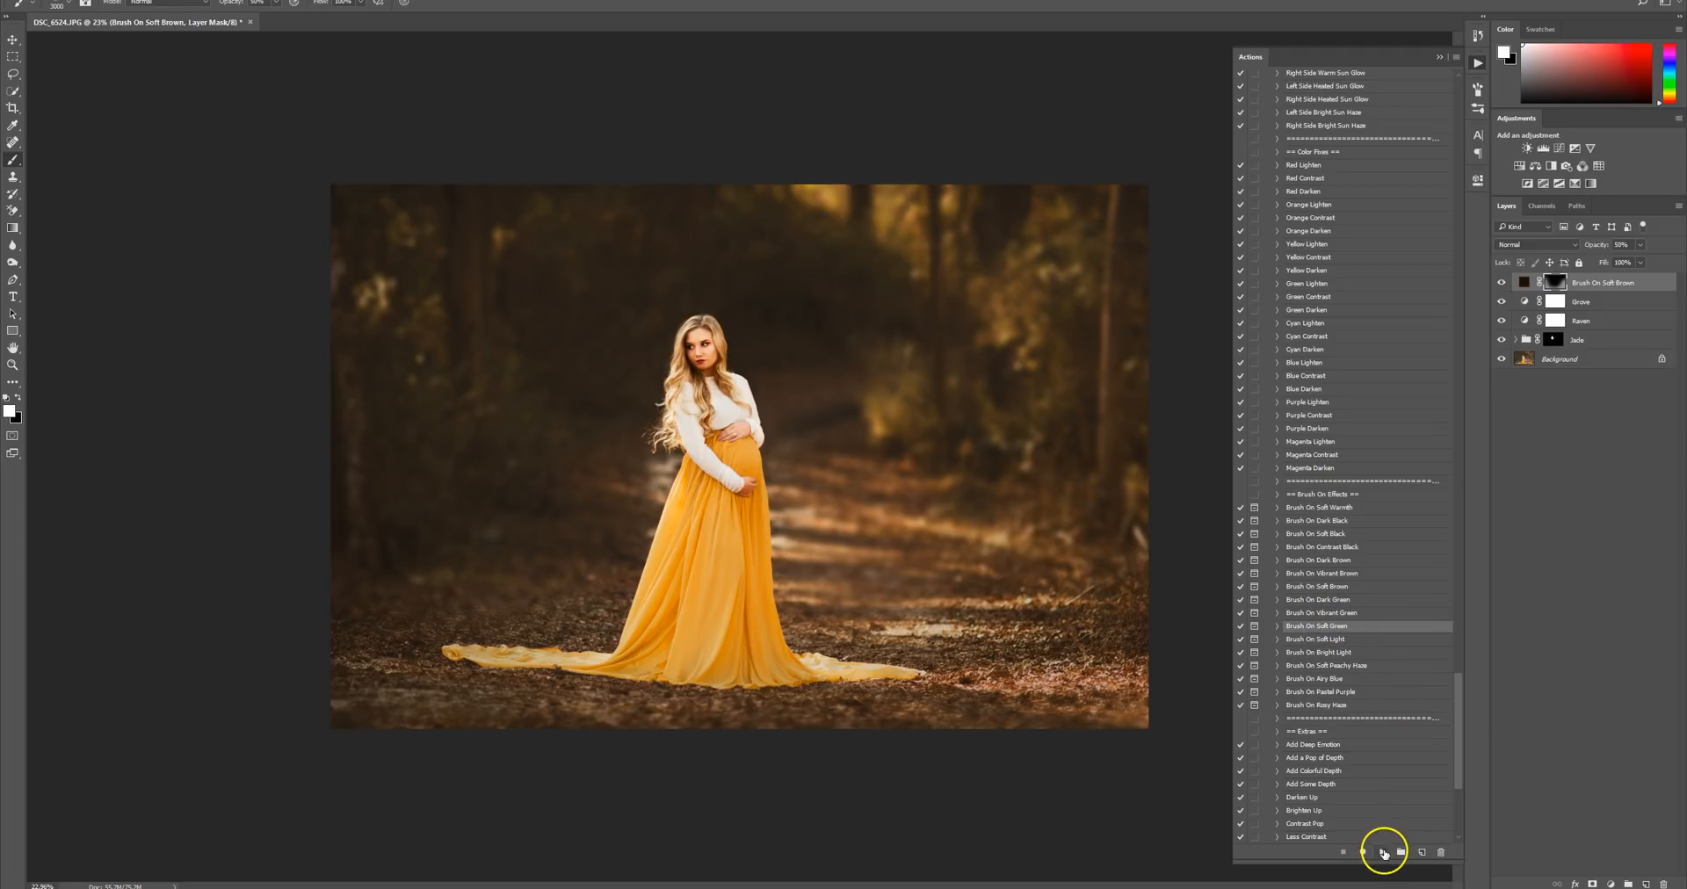
pyautogui.click(1384, 852)
pyautogui.press('Return')
# Paint the soft green effect over the golden trees beside the path with a smaller brush, and delete its layer.
pyautogui.press('[')
pyautogui.press('[')
pyautogui.press('[')
pyautogui.press('[')
pyautogui.press('[')
pyautogui.press('[')
pyautogui.press('[')
pyautogui.press('[')
pyautogui.press('[')
pyautogui.press('[')
pyautogui.press('[')
pyautogui.press('[')
pyautogui.press('[')
pyautogui.moveTo(1029, 394); pyautogui.dragTo(1047, 220)
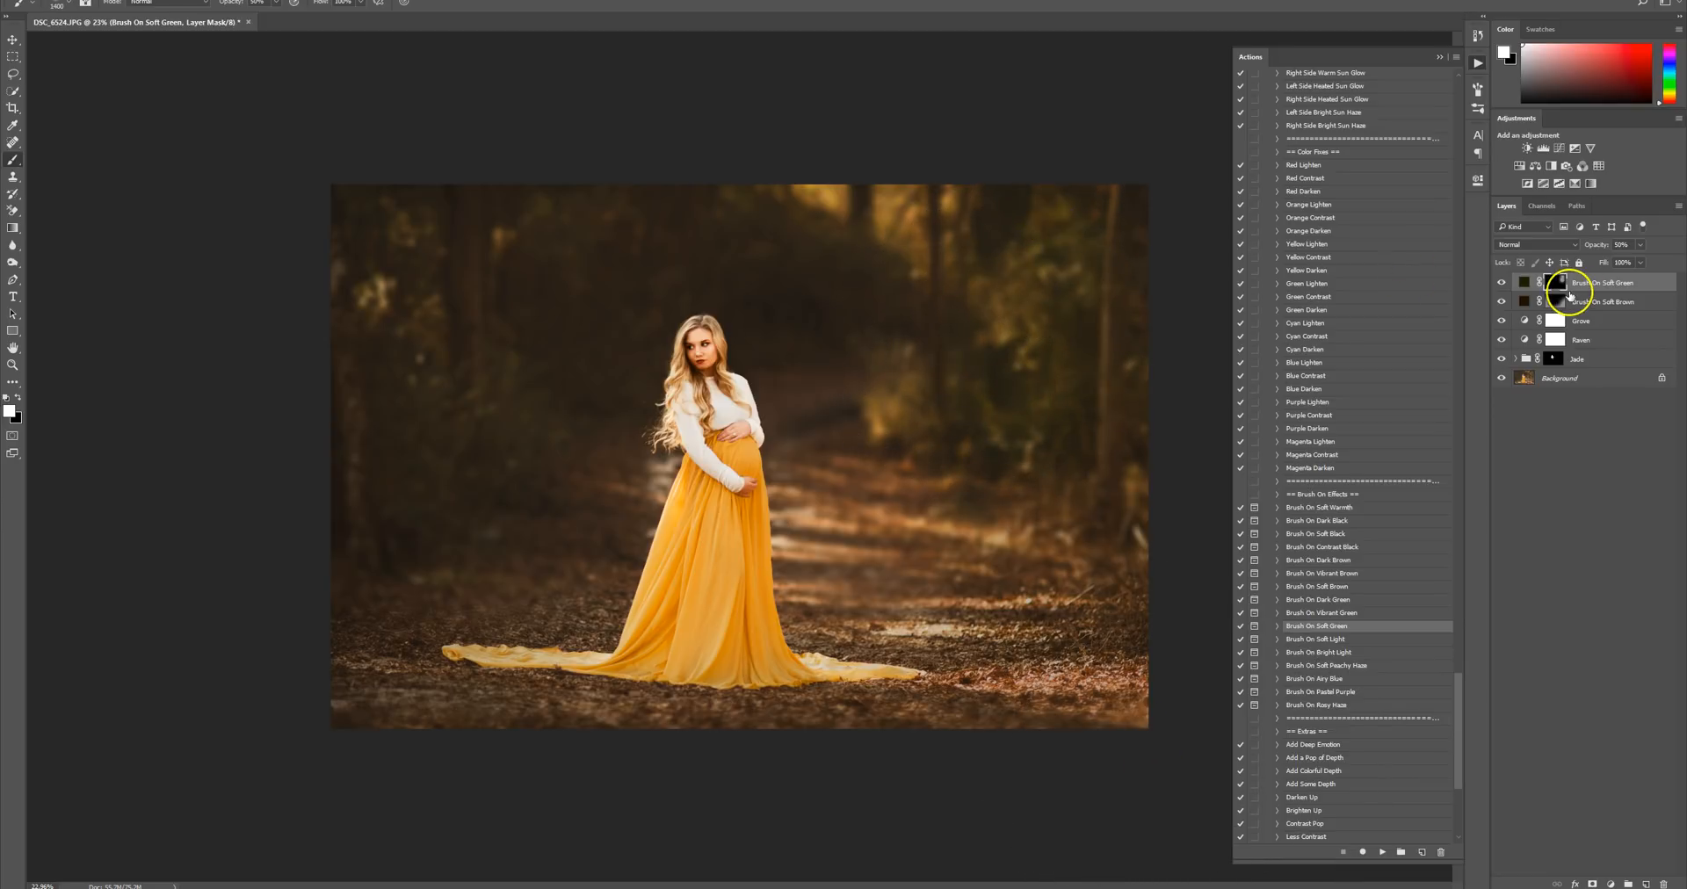
pyautogui.press('Delete')
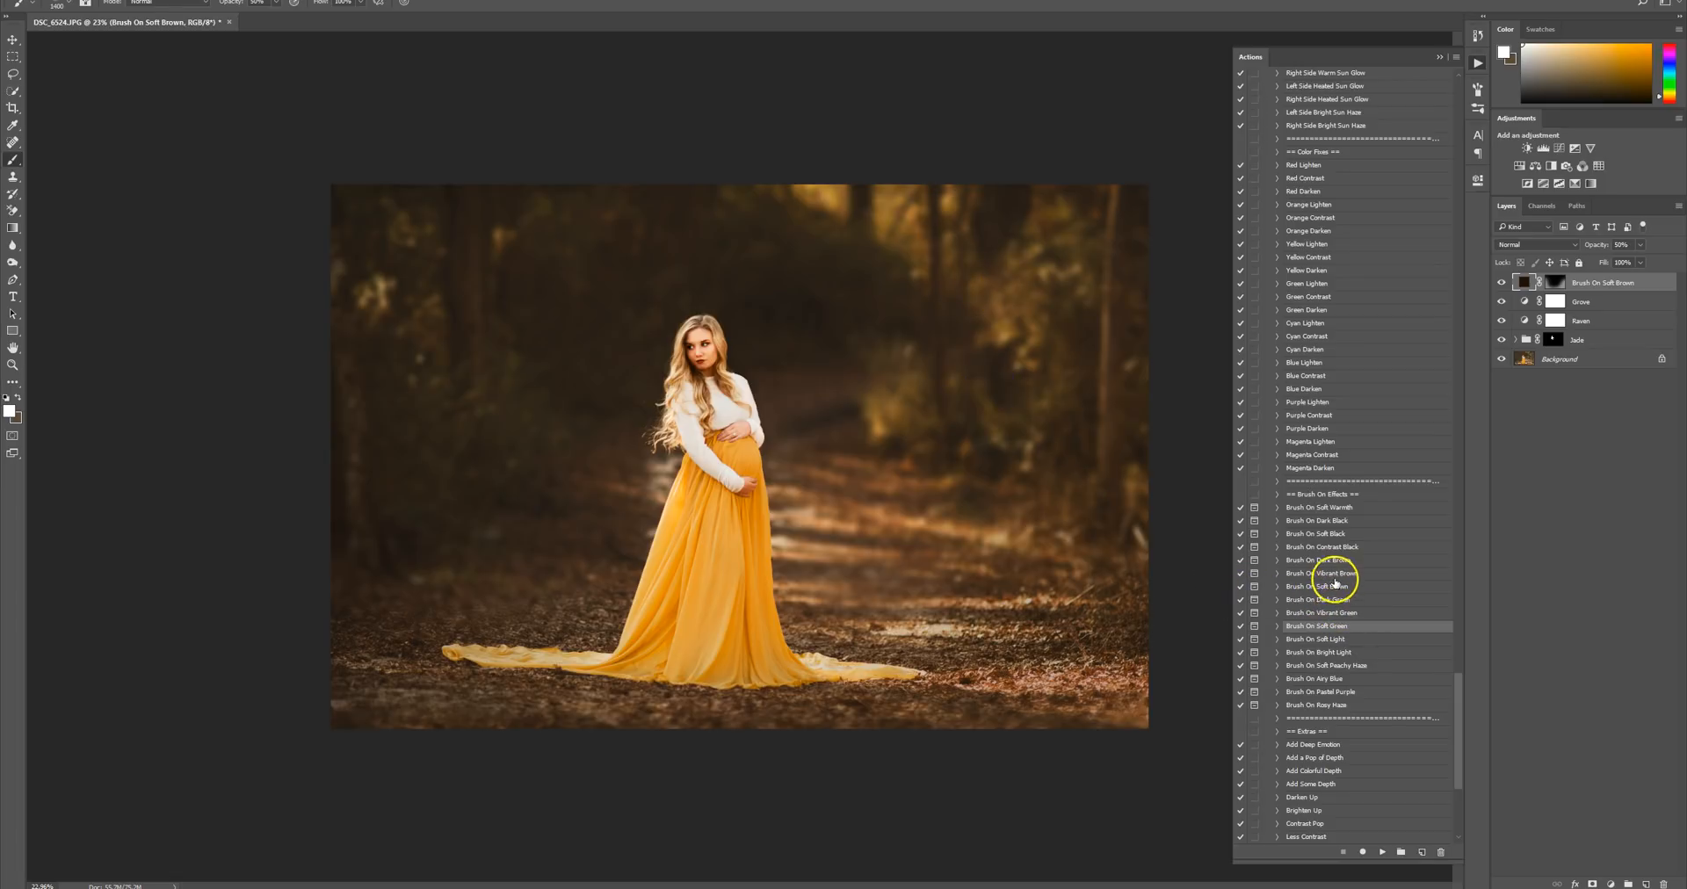
# Find the Vignettes group among the actions and run the Soft Brown Vignette action.
pyautogui.moveTo(1455, 690); pyautogui.dragTo(1467, 295)
pyautogui.click(1379, 355)
pyautogui.scroll(1, 1392, 596)
pyautogui.scroll(4, 1391, 596)
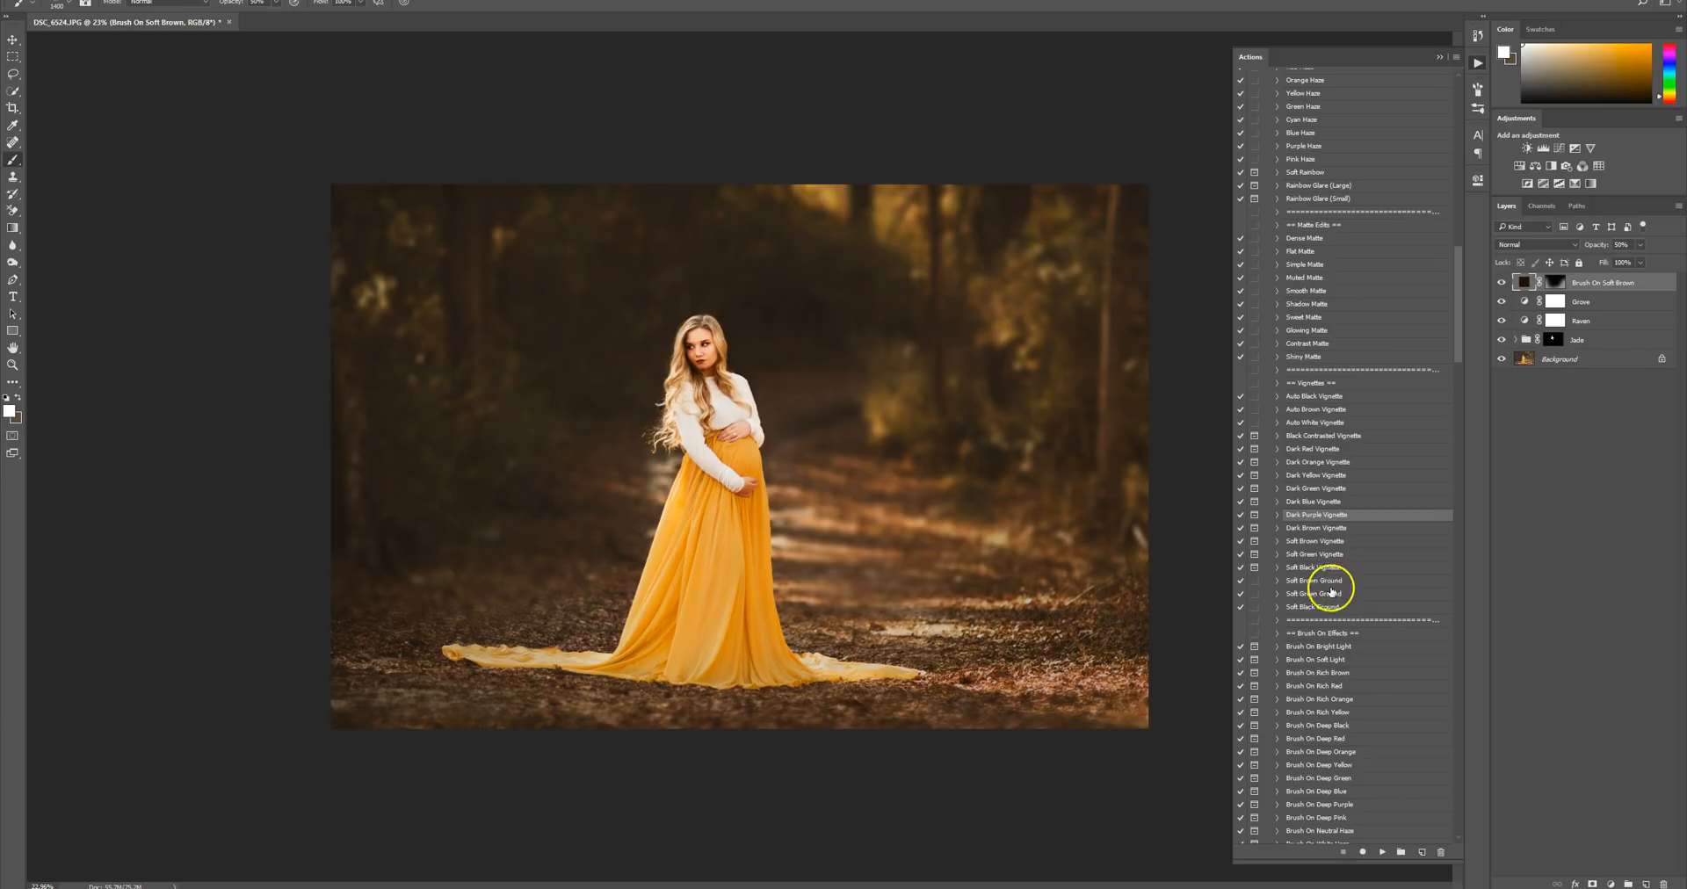
pyautogui.click(1323, 542)
pyautogui.click(1382, 852)
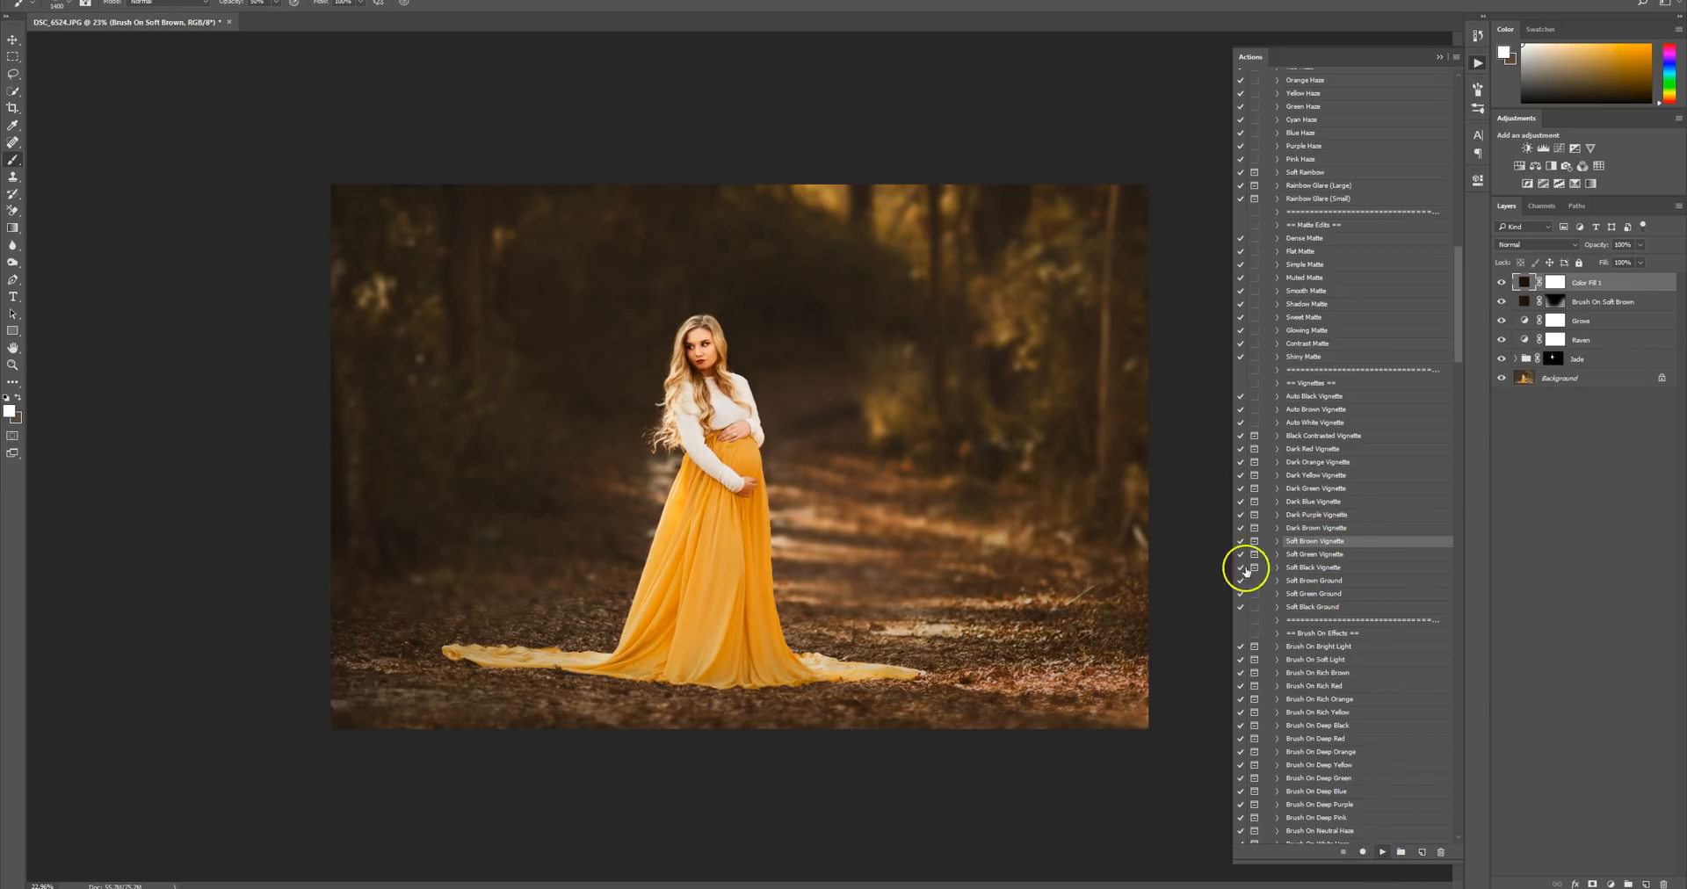
pyautogui.press('Return')
# Enlarge the brush to 2700 pixels and paint the soft brown vignette onto the photo's outer edges.
pyautogui.scroll(-1, 871, 388)
pyautogui.press(']')
pyautogui.press(']')
pyautogui.press(']')
pyautogui.press(']')
pyautogui.press(']')
pyautogui.press(']')
pyautogui.press(']')
pyautogui.press(']')
pyautogui.press(']')
pyautogui.press(']')
pyautogui.press(']')
pyautogui.press(']')
pyautogui.press(']')
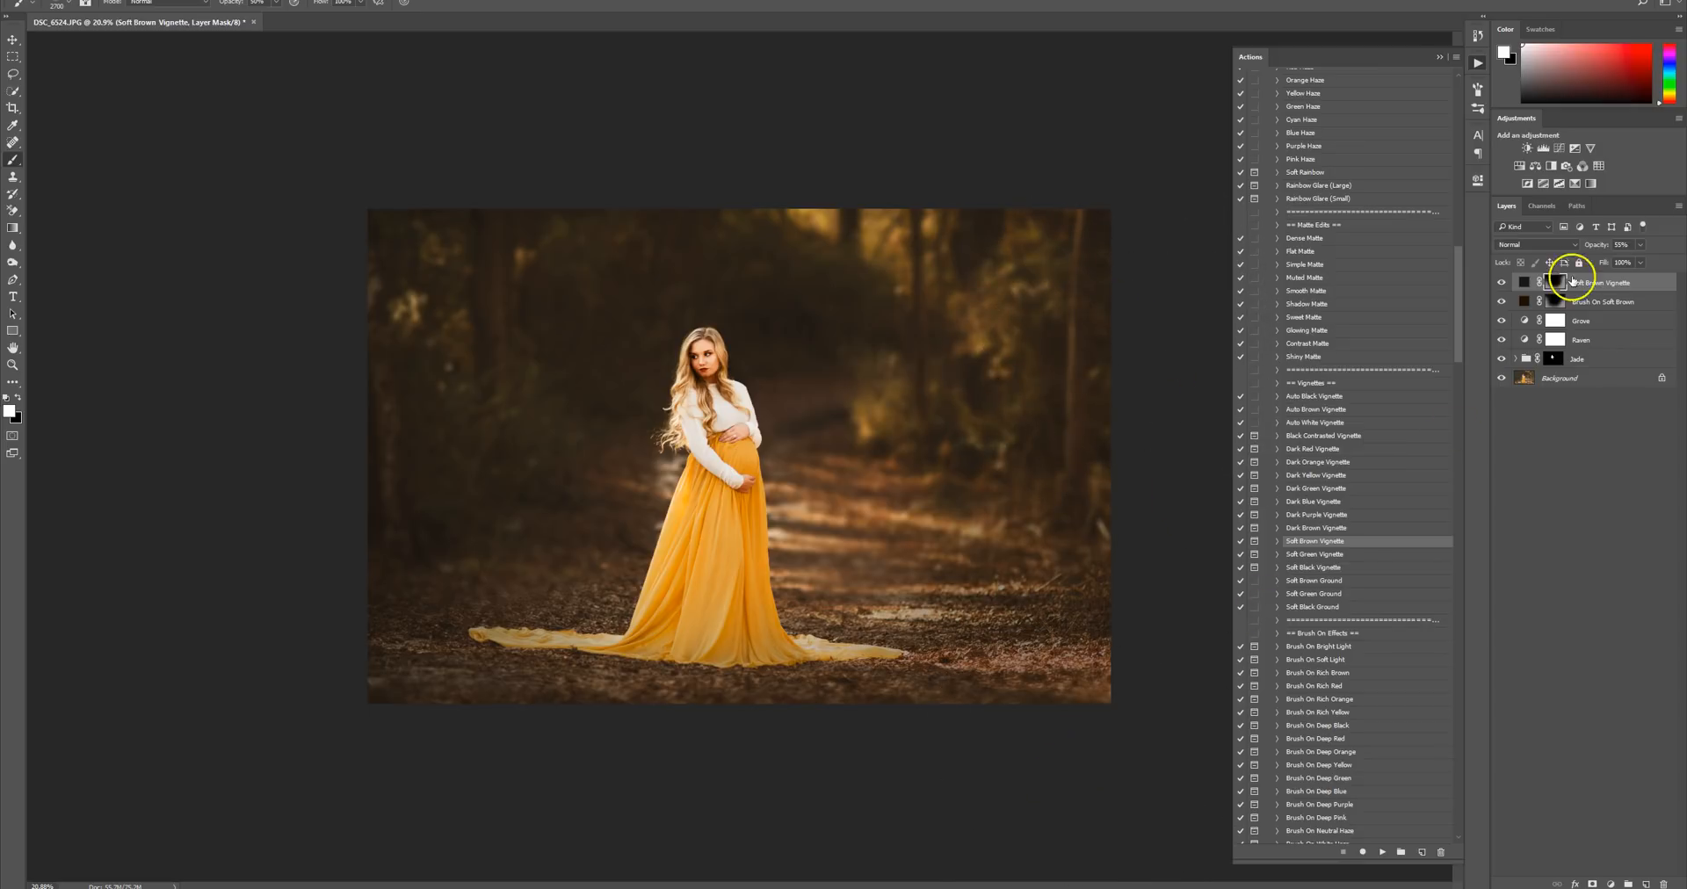
# Compare the photo with and without the Soft Brown Vignette layer and inspect its edges at different magnifications.
pyautogui.click(1502, 282)
pyautogui.click(1502, 282)
pyautogui.scroll(-3, 985, 568)
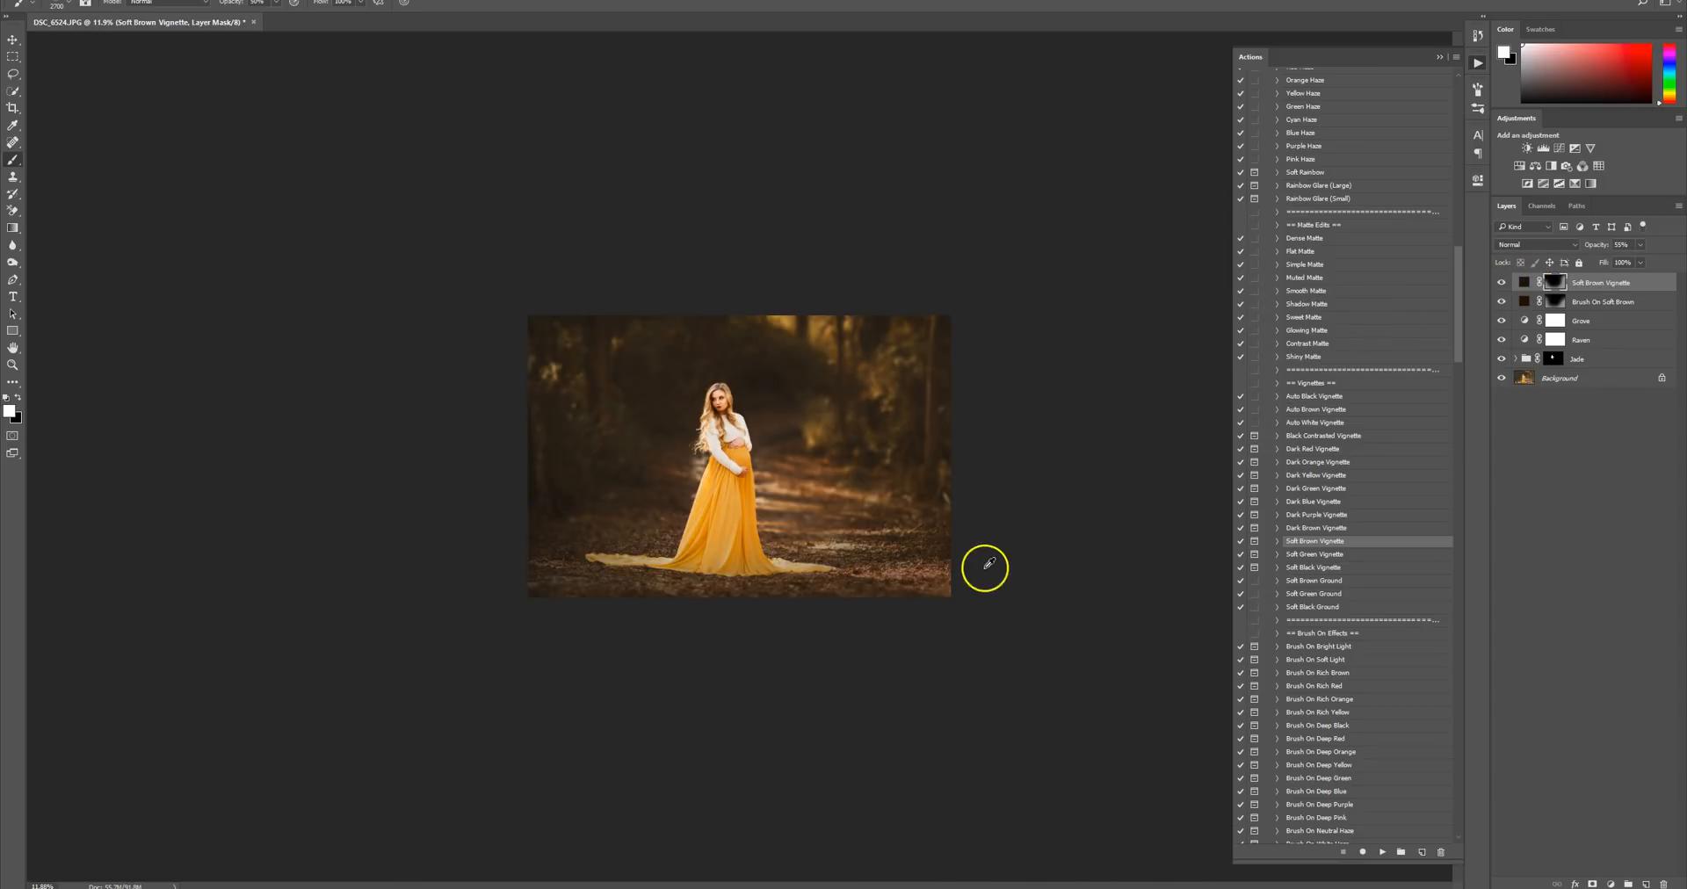
pyautogui.scroll(3, 985, 568)
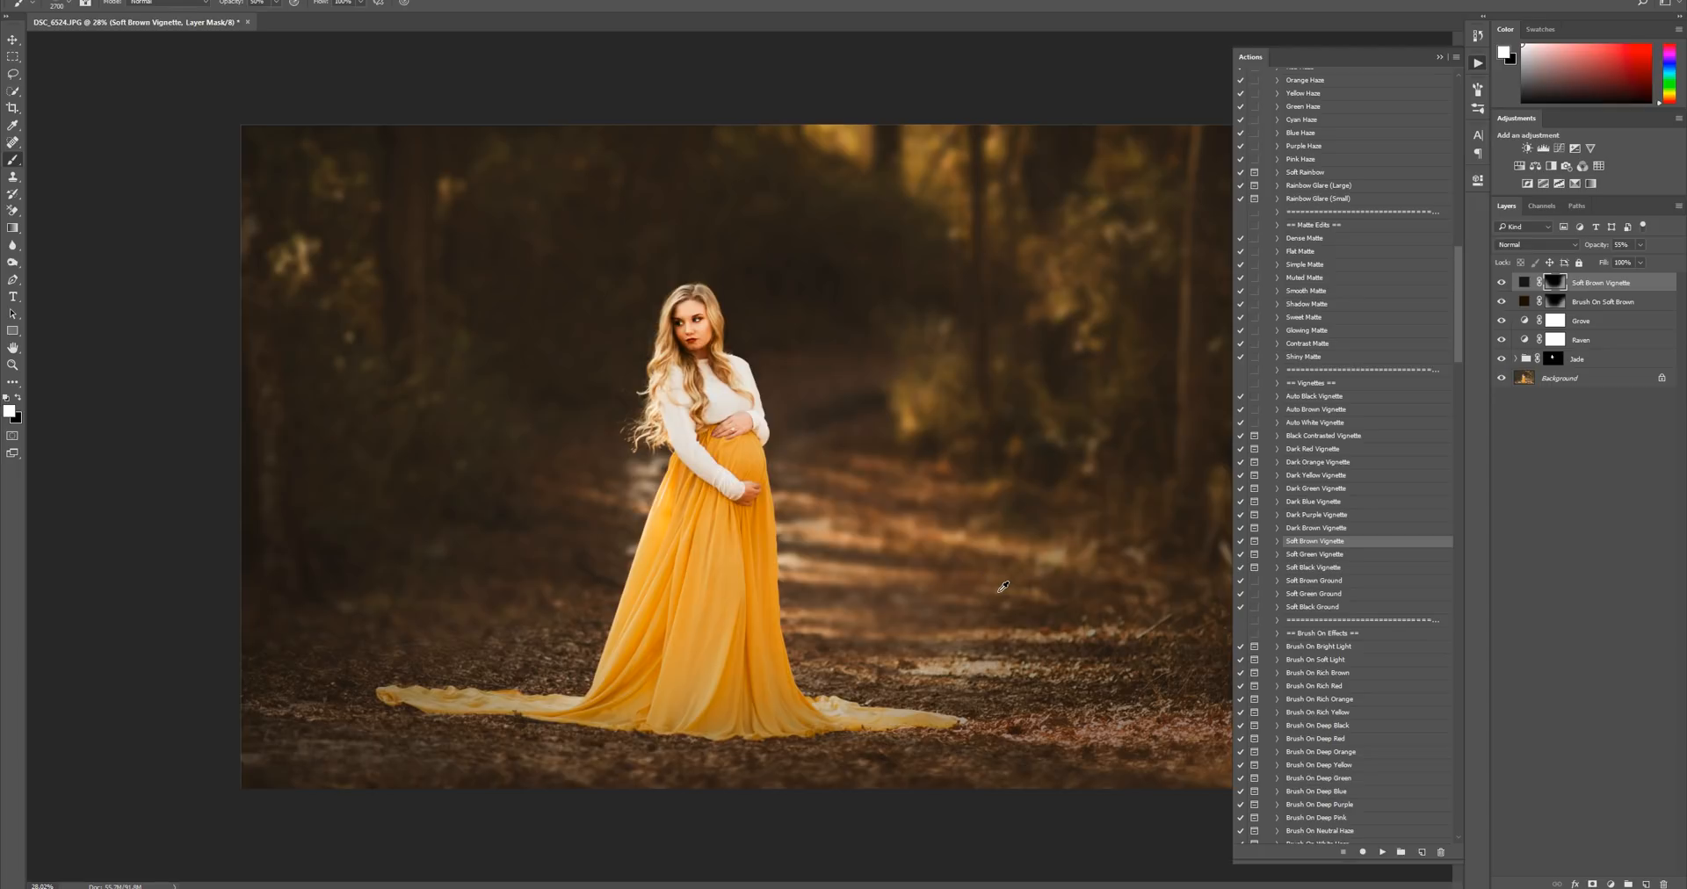
pyautogui.scroll(-4, 1003, 587)
pyautogui.scroll(-1, 997, 597)
pyautogui.scroll(1, 998, 596)
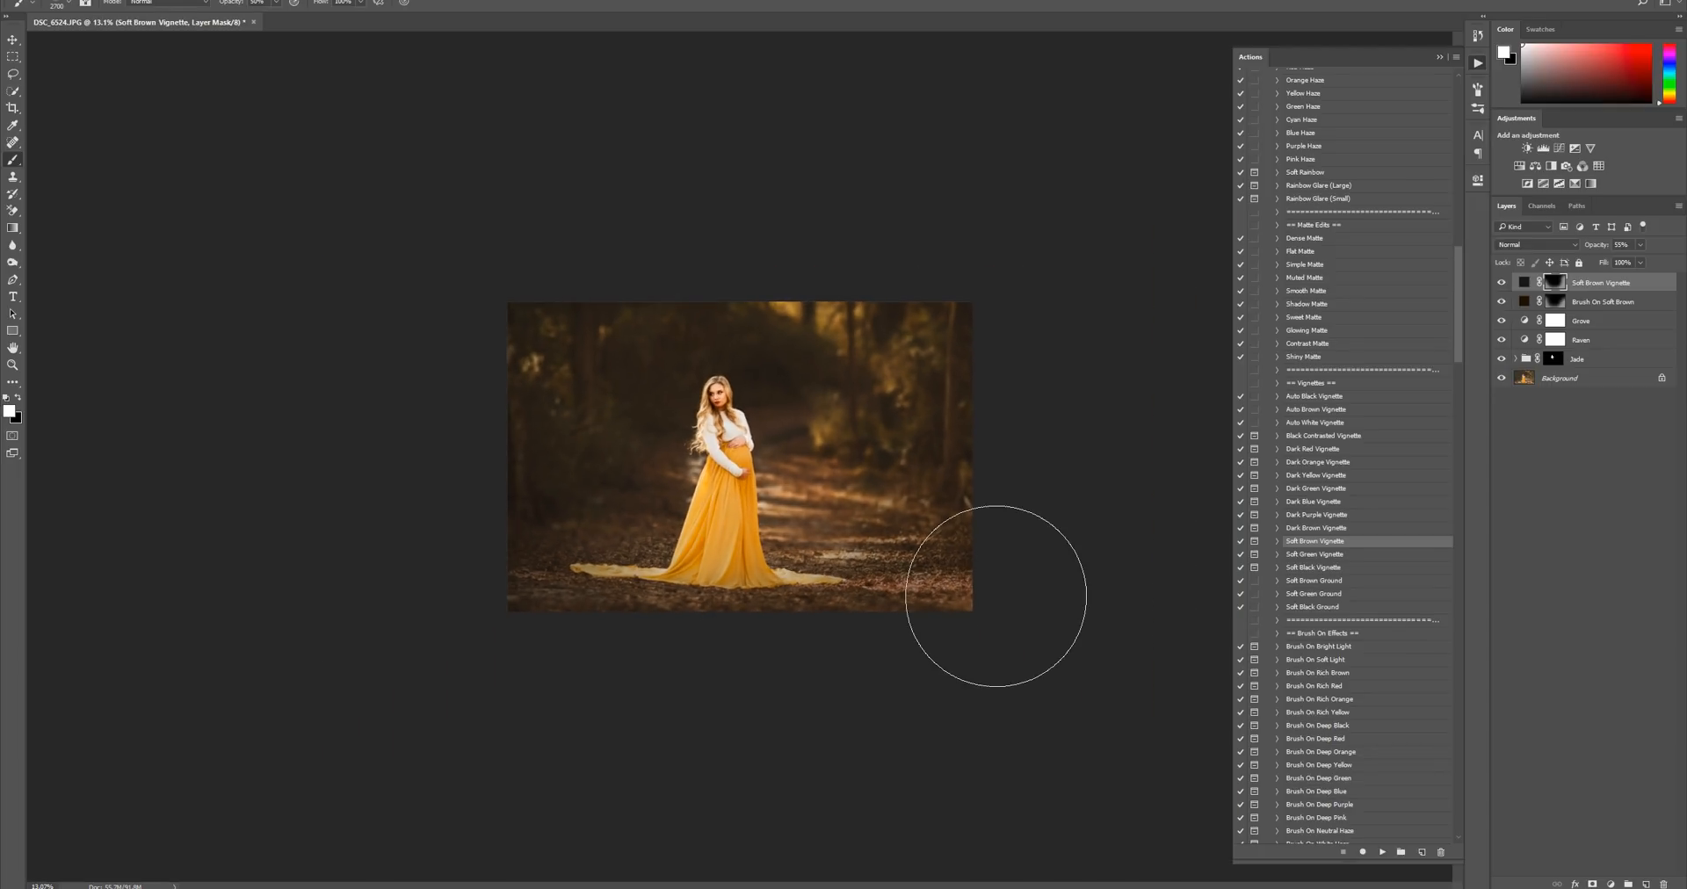
pyautogui.scroll(1, 996, 596)
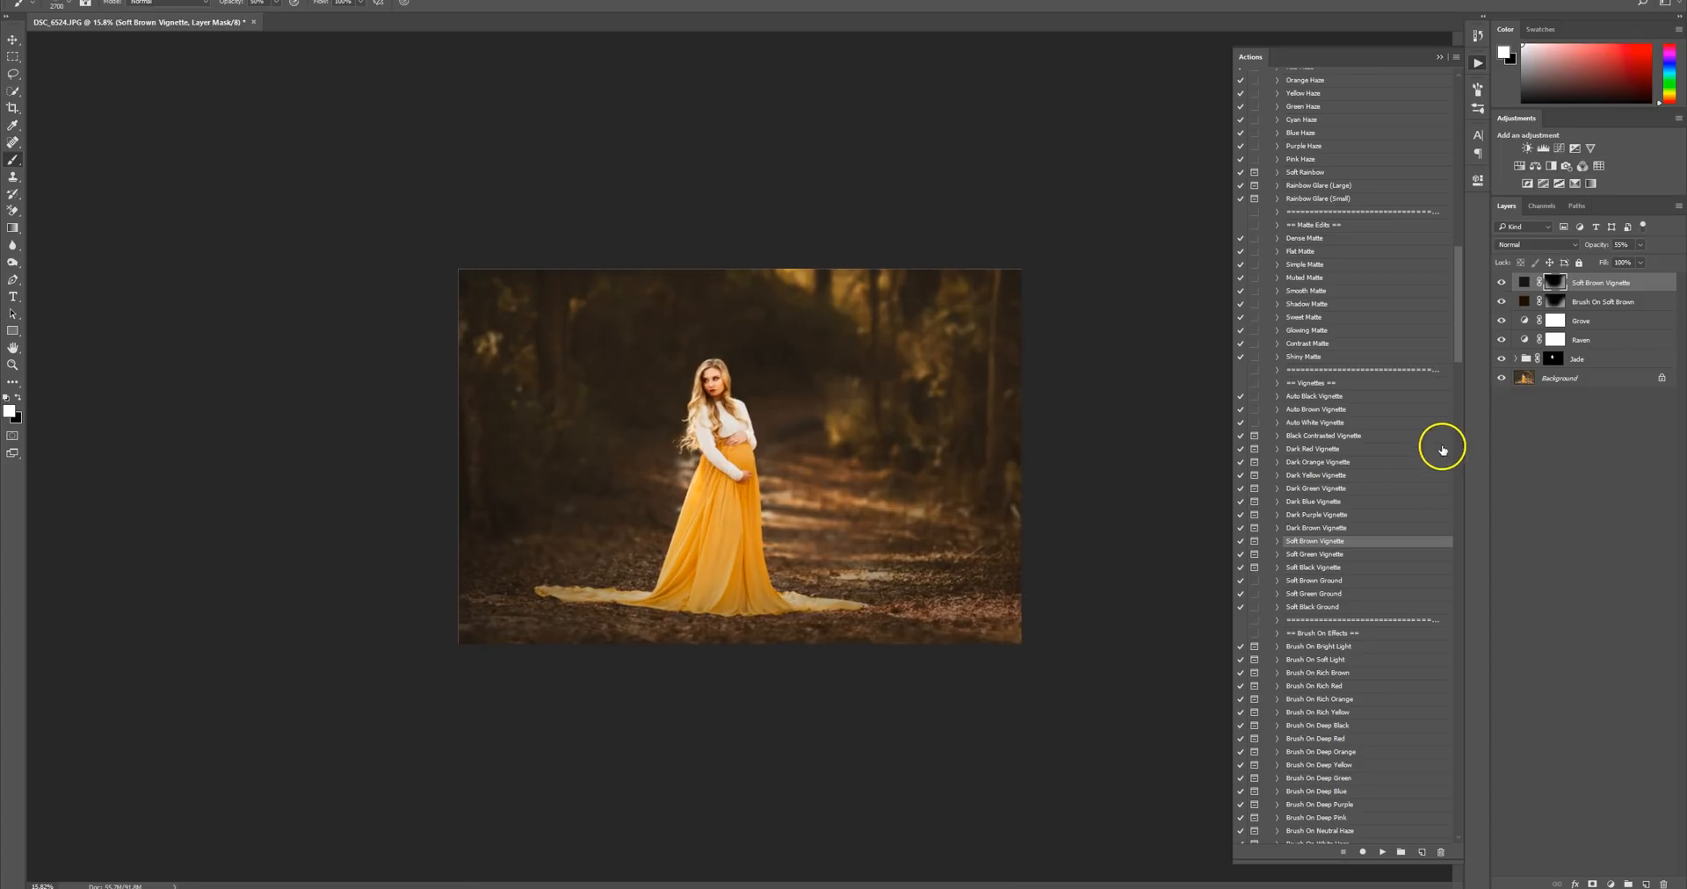
# Compare the photo with its original, then set the Soft Brown Vignette layer's opacity to 80% and the Brush On Soft Brown layer's to 63%.
pyautogui.keyDown('alt'); pyautogui.click(1501, 378); pyautogui.keyUp('alt')
pyautogui.keyDown('alt'); pyautogui.click(1502, 378); pyautogui.keyUp('alt')
pyautogui.scroll(1, 918, 486)
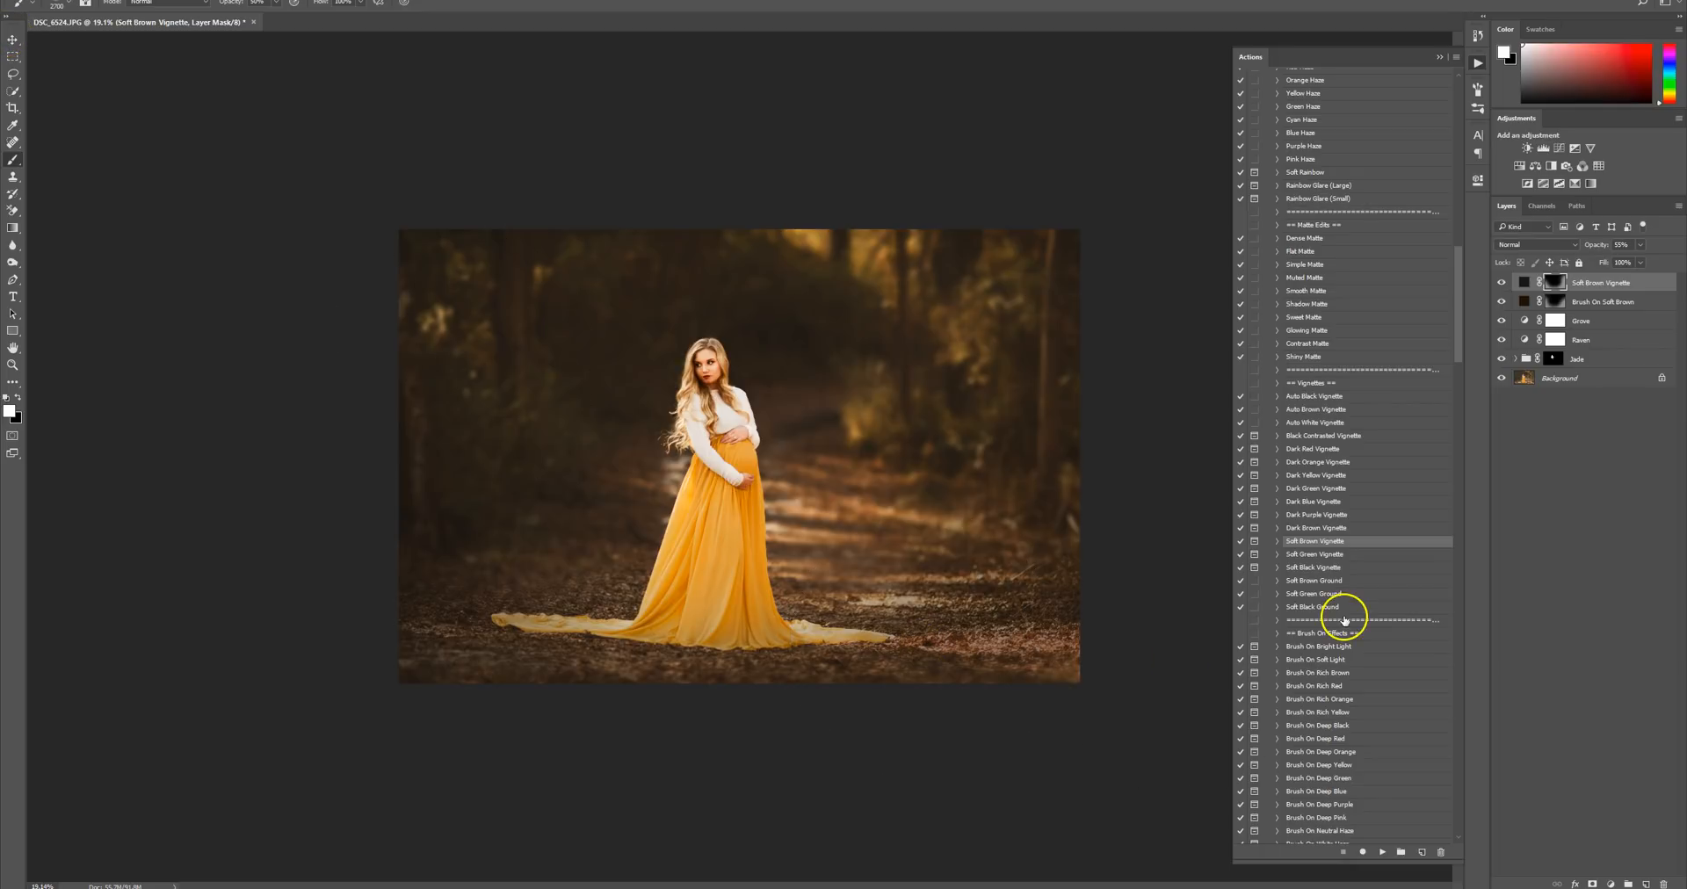
pyautogui.hotkey('ctrl', '2')
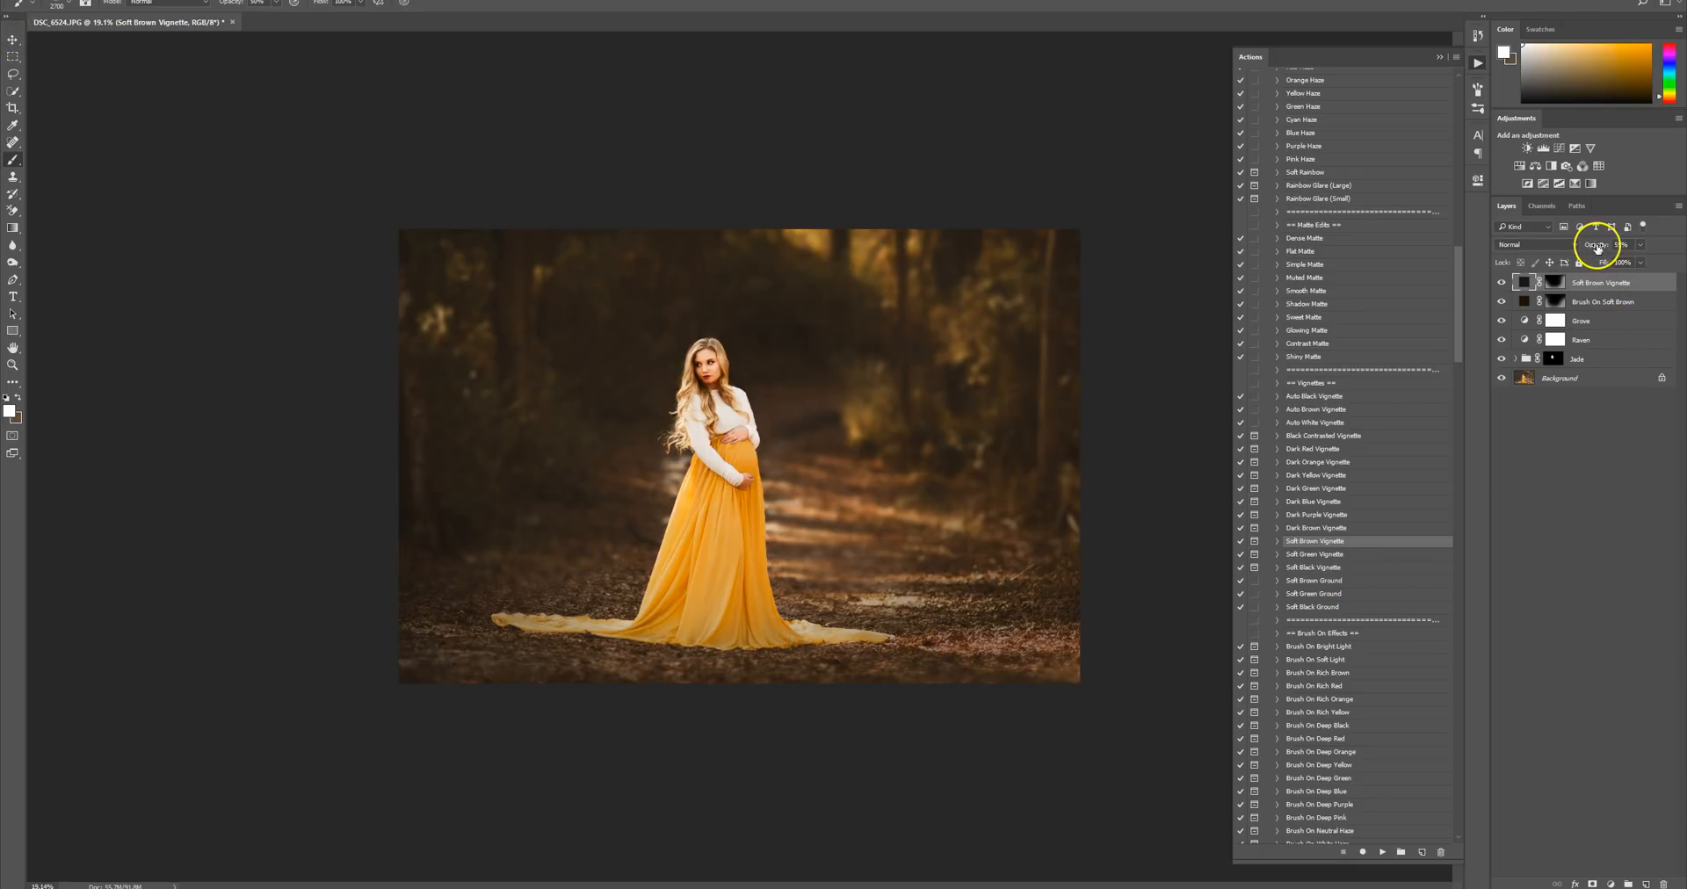
pyautogui.moveTo(1611, 248); pyautogui.dragTo(1618, 249)
pyautogui.click(1608, 302)
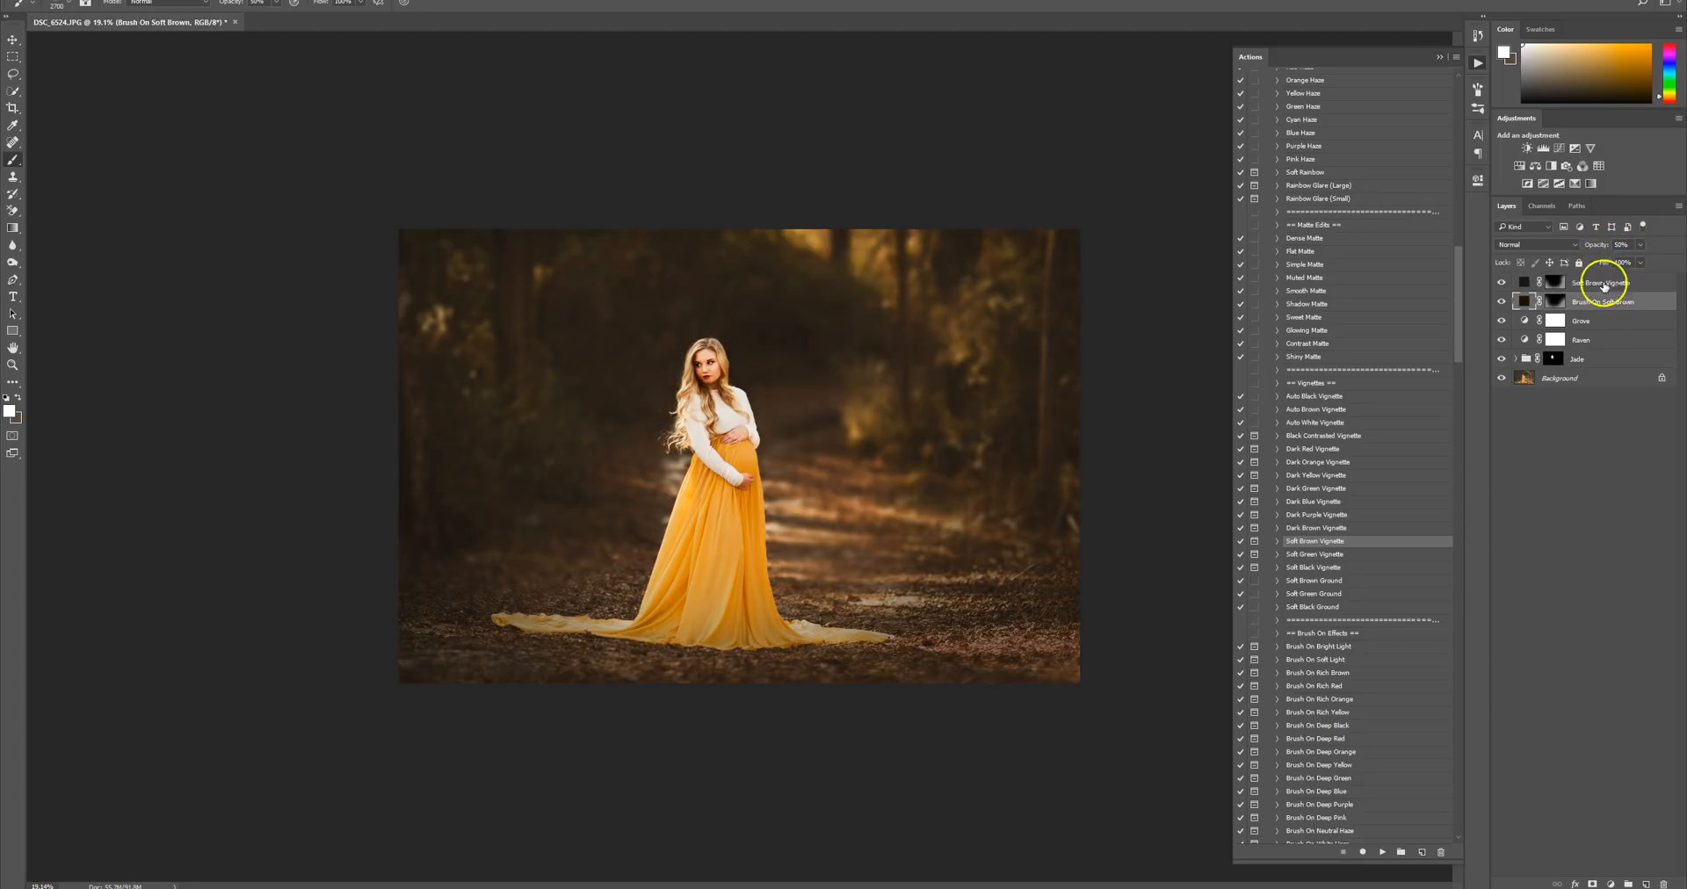
pyautogui.click(1600, 246)
# Try the Soft Brown Ground action on the photo and delete the layer it adds.
pyautogui.click(1309, 580)
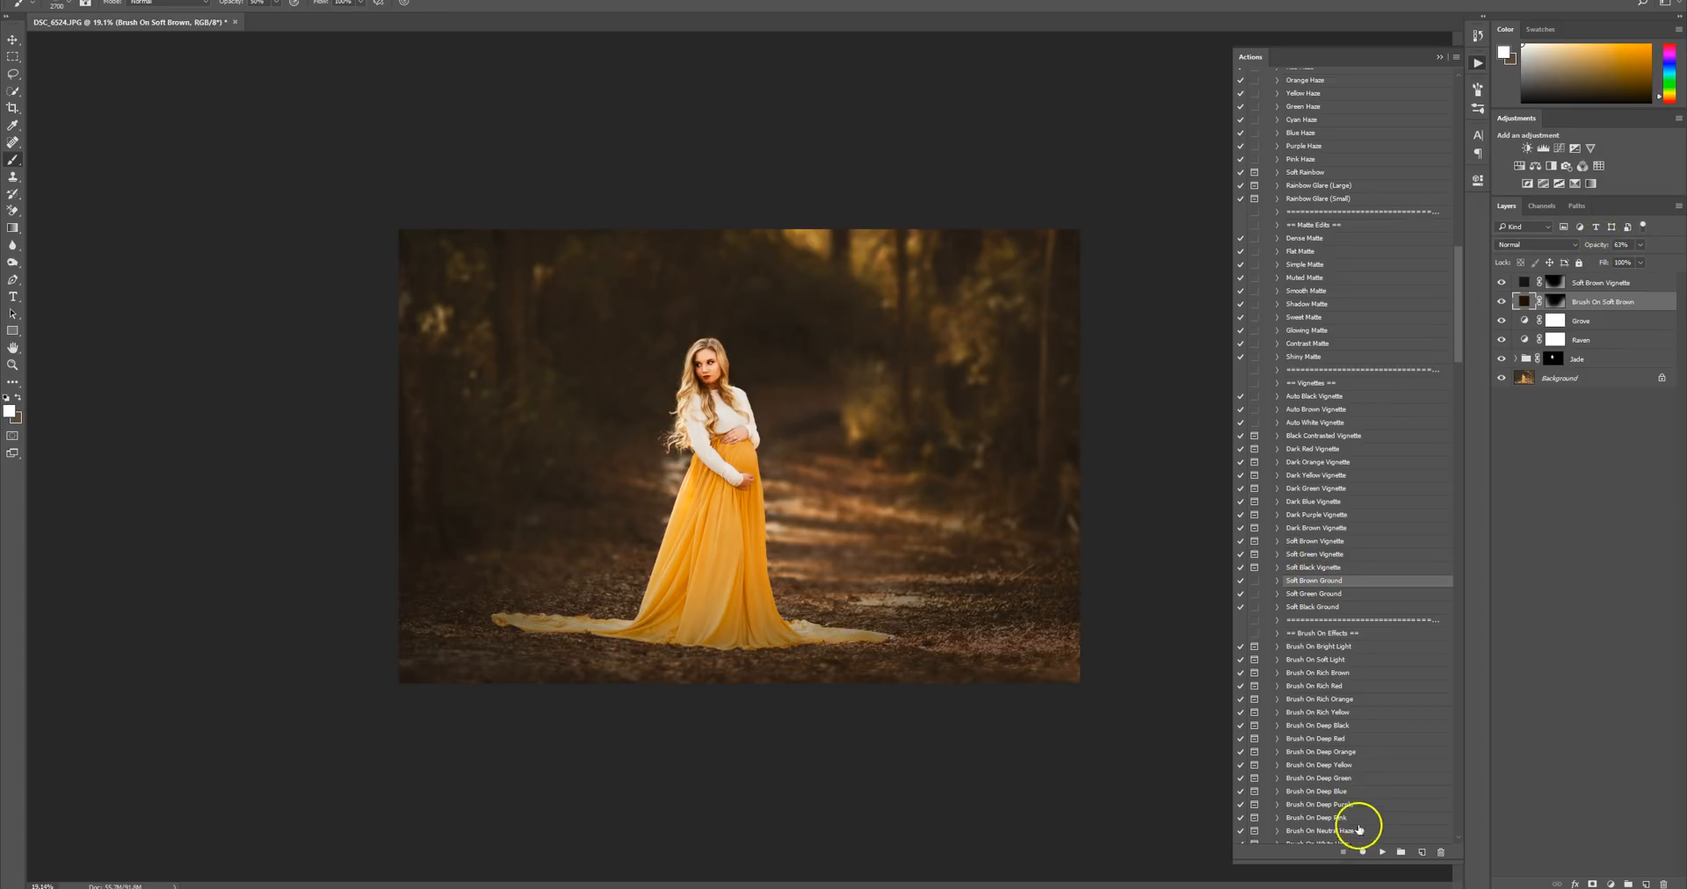
pyautogui.click(1383, 851)
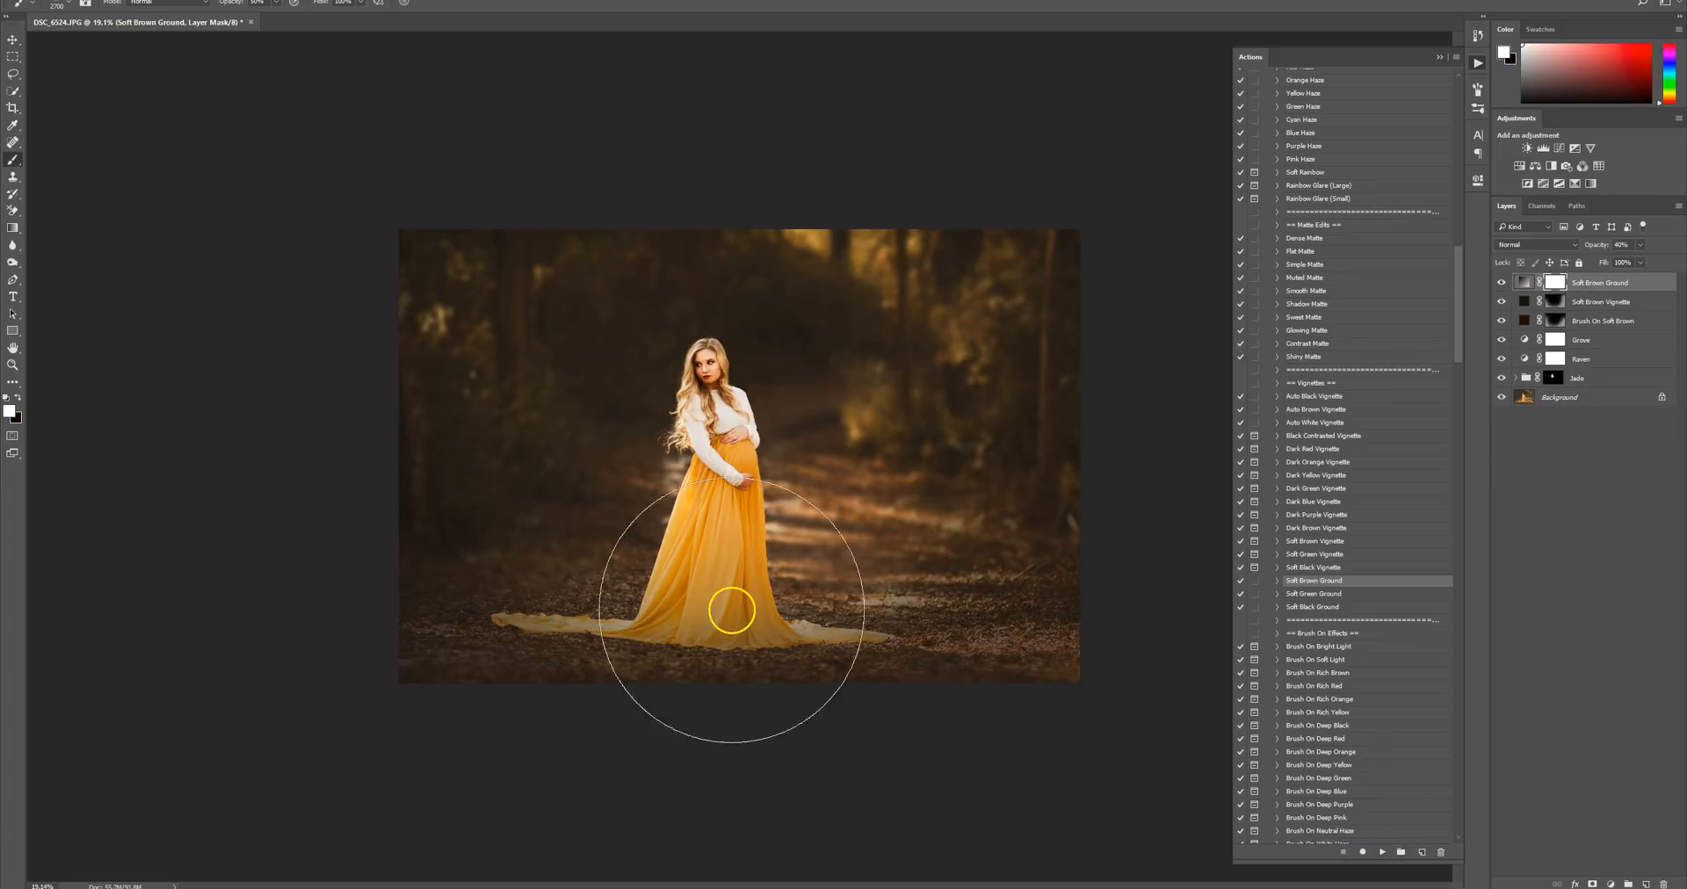
pyautogui.click(12, 40)
pyautogui.press('Delete')
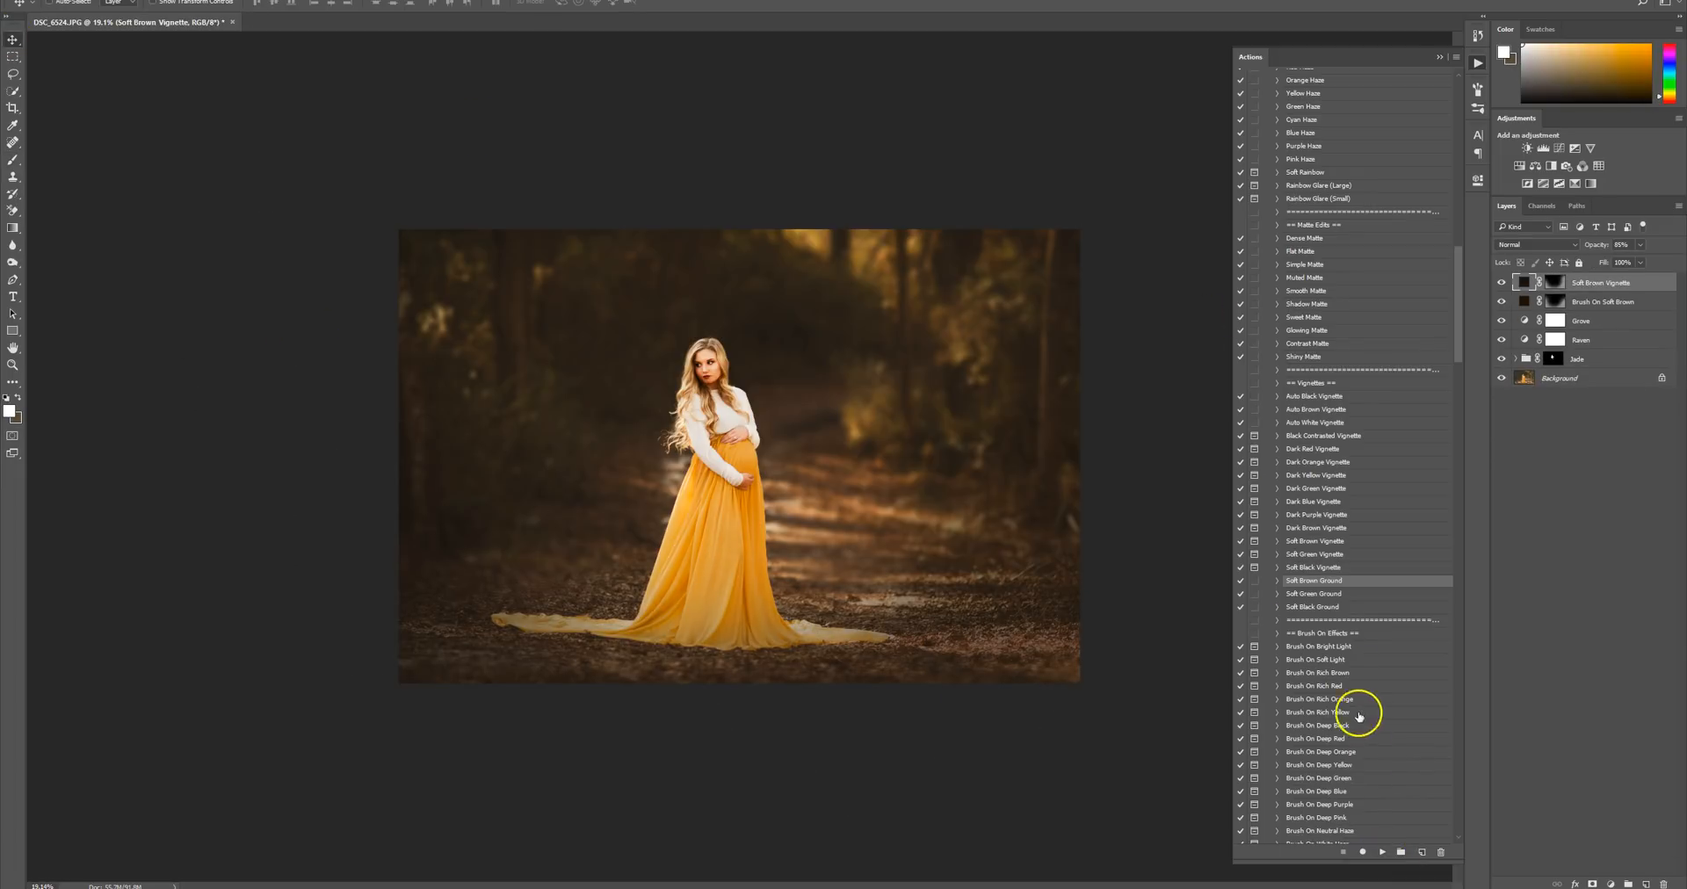
# Run the Soft Black Ground action and the Soft Brown Ground action on the photo.
pyautogui.click(1314, 606)
pyautogui.click(1383, 851)
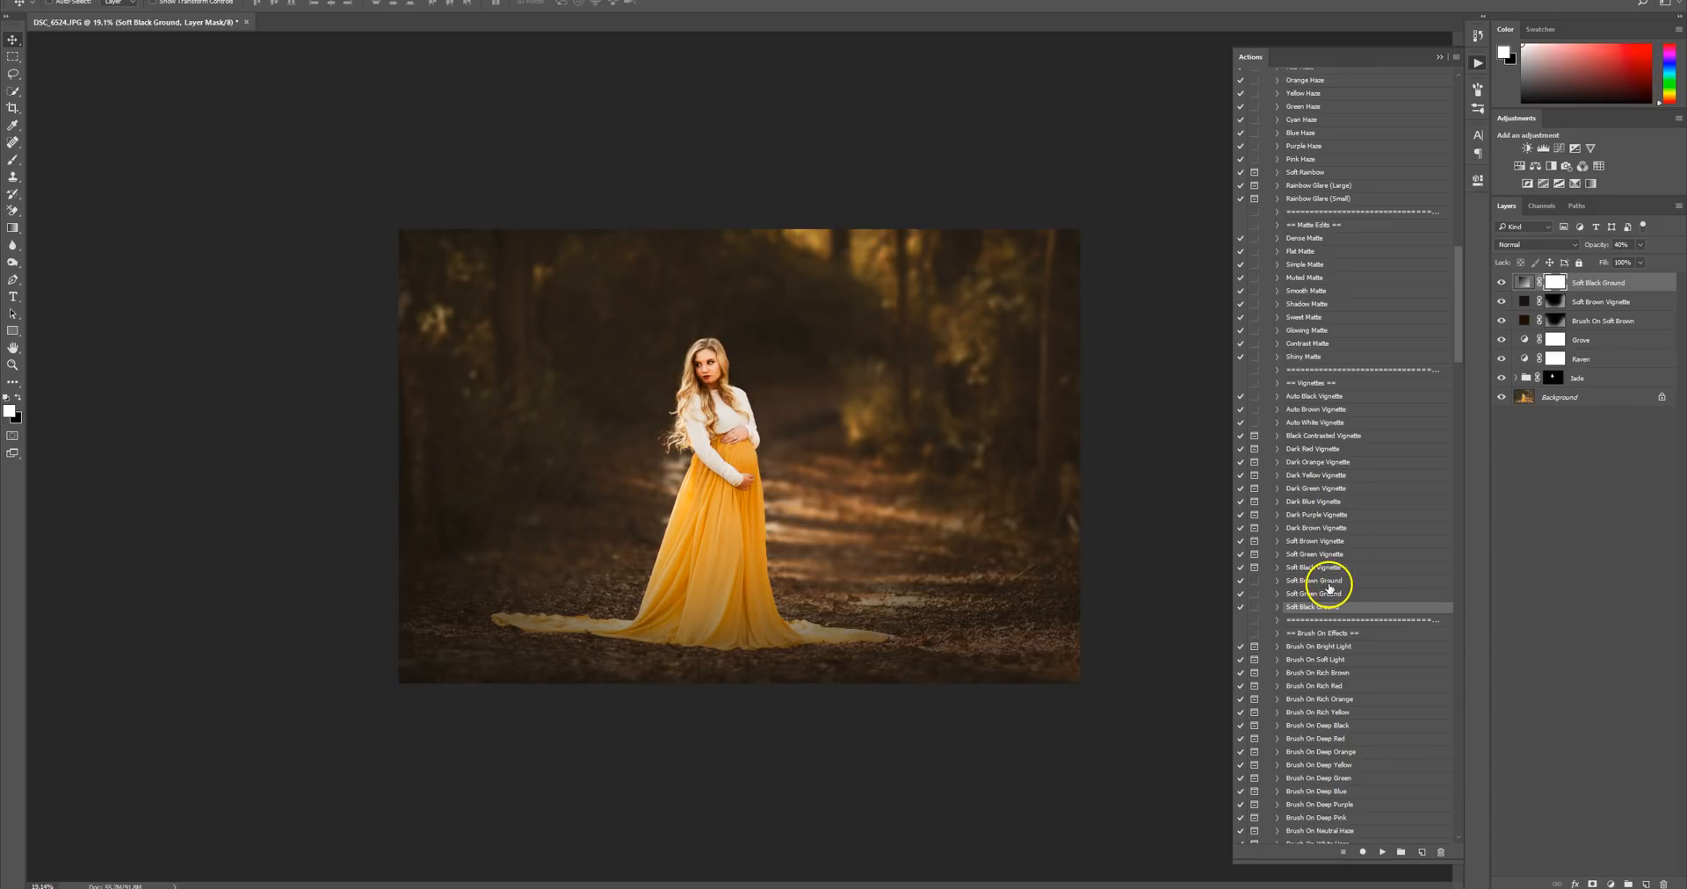
pyautogui.click(1327, 581)
pyautogui.click(1382, 851)
# Compare the Soft Black Ground and Soft Brown Ground layers by toggling their visibility, and delete the Soft Black Ground layer.
pyautogui.click(1501, 302)
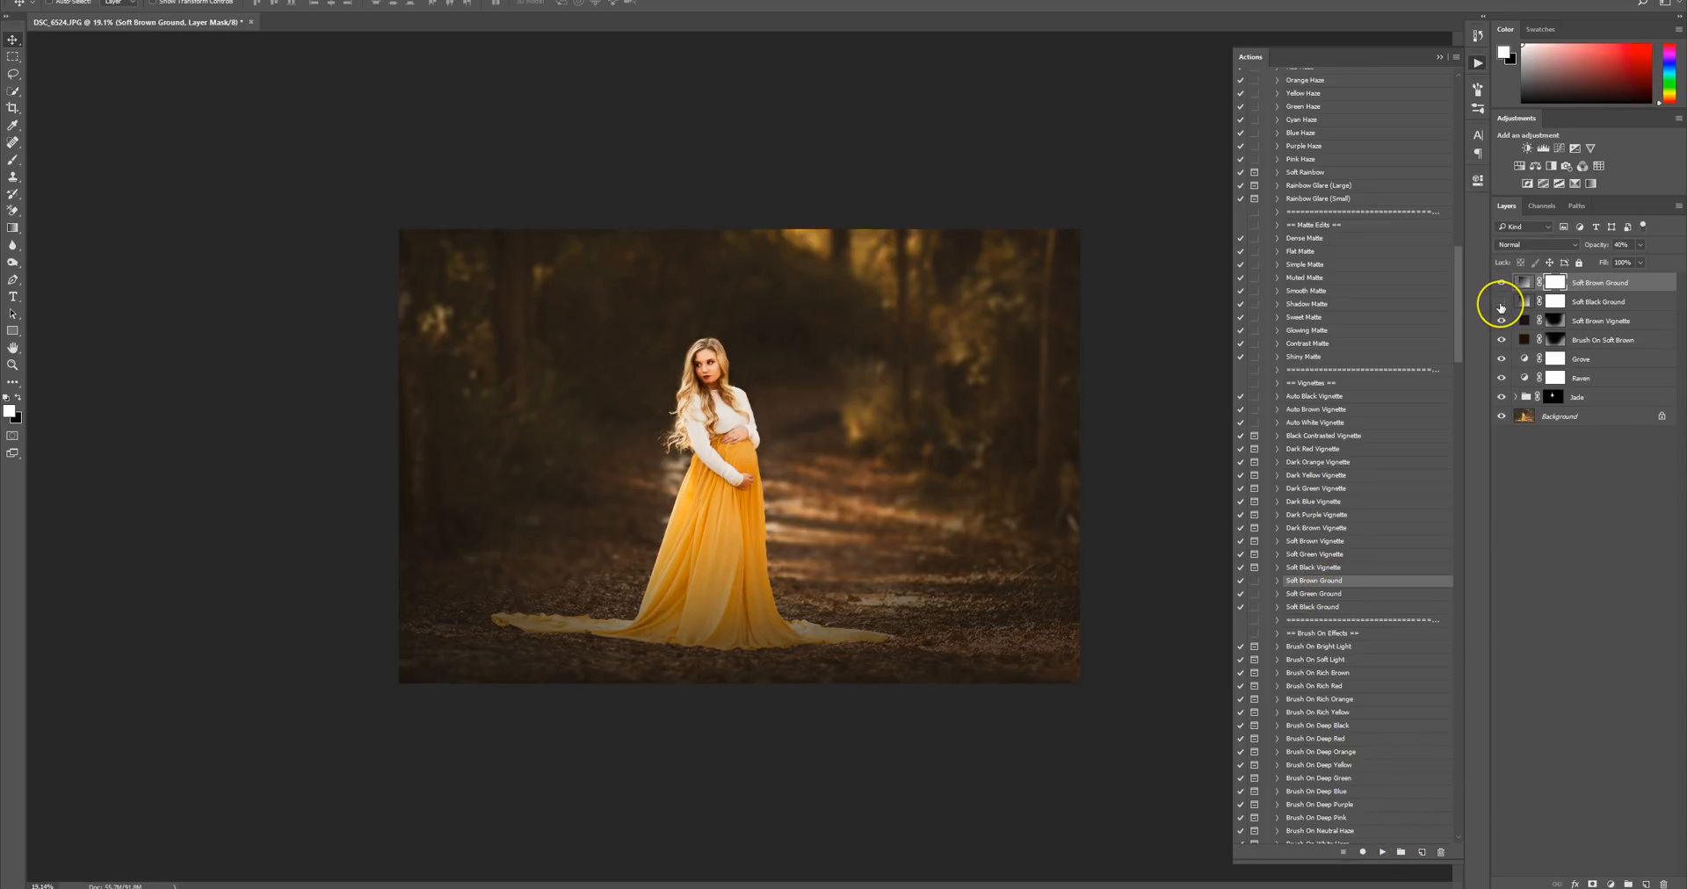
pyautogui.click(1506, 302)
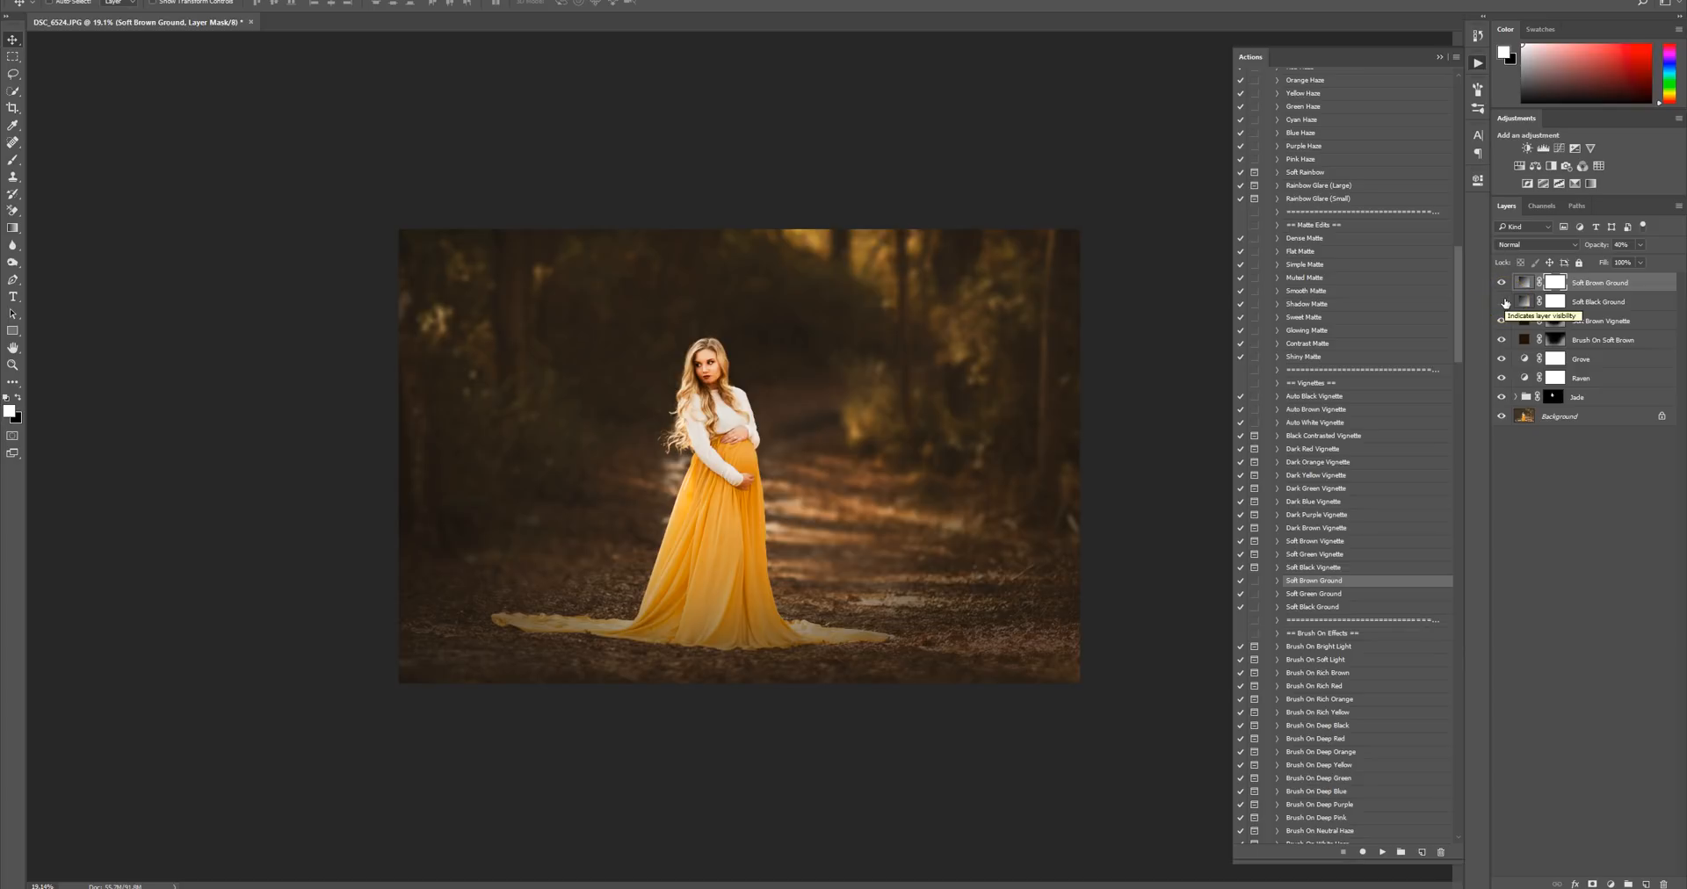
pyautogui.click(1505, 303)
pyautogui.click(1502, 283)
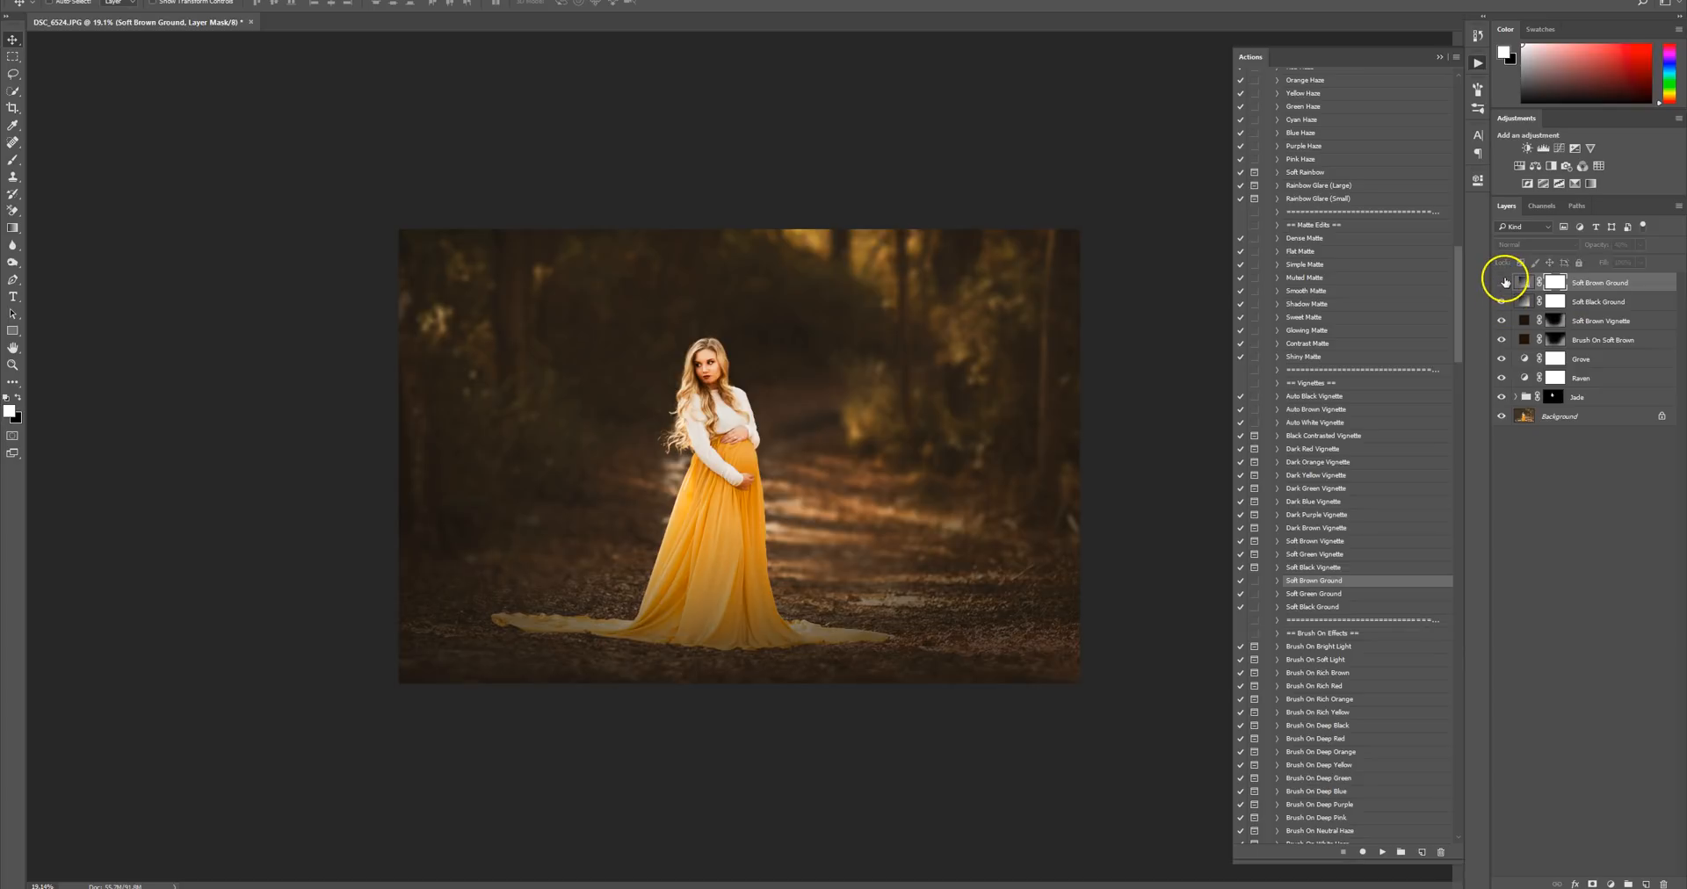
pyautogui.click(1502, 283)
pyautogui.click(1502, 283)
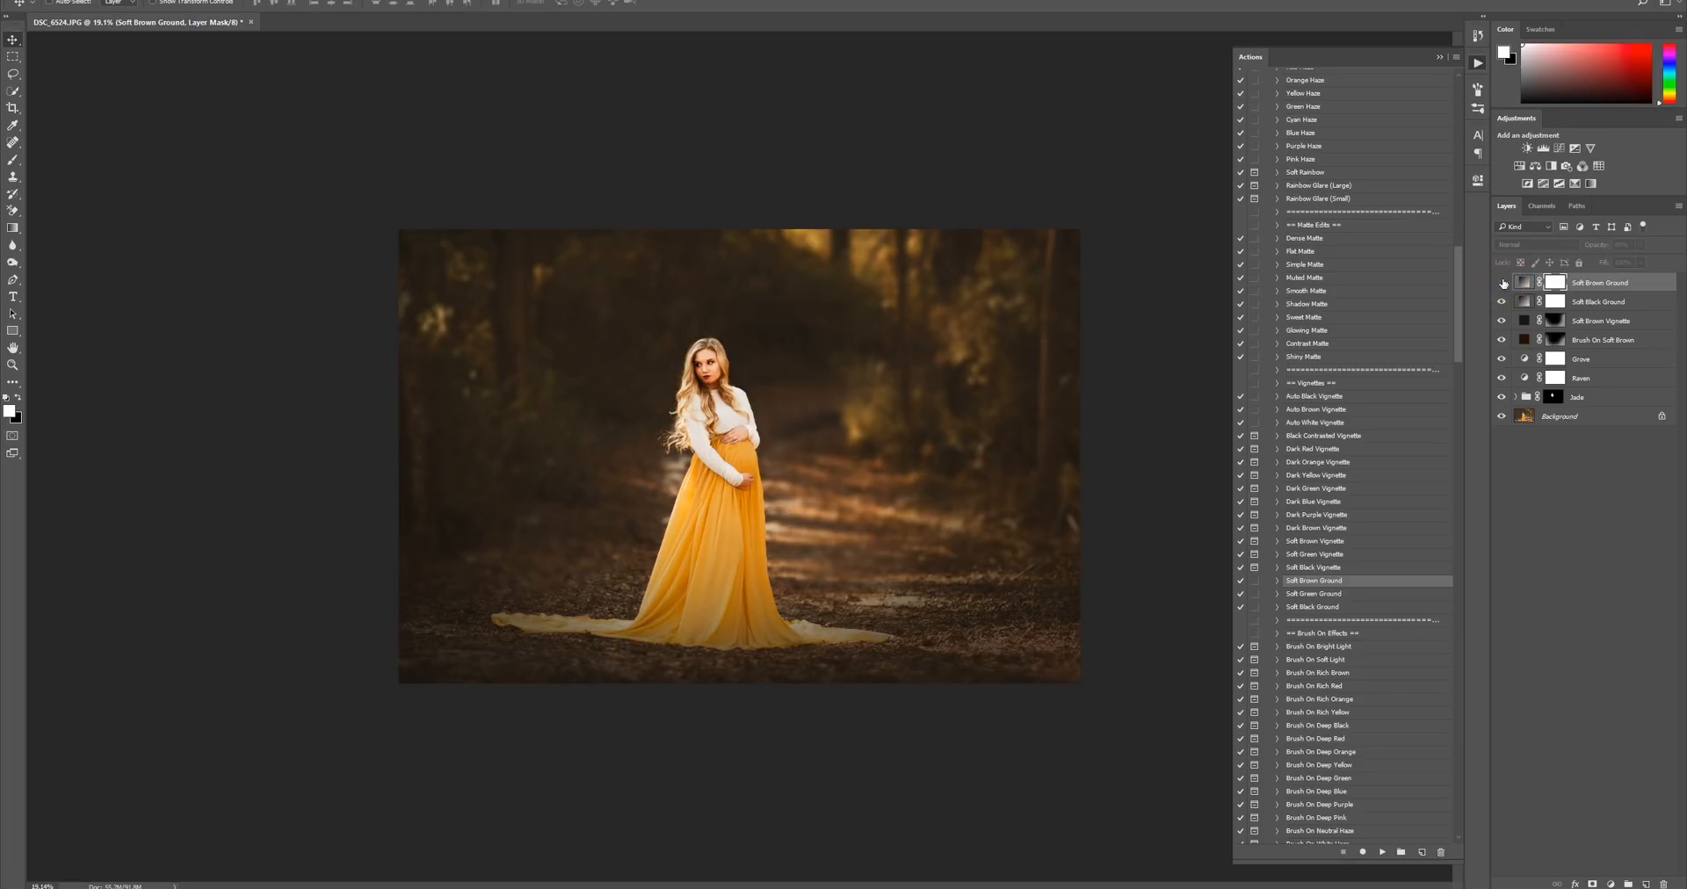
pyautogui.click(1502, 283)
pyautogui.click(1502, 283)
pyautogui.click(1503, 302)
pyautogui.click(1502, 302)
pyautogui.click(1502, 283)
pyautogui.click(1502, 302)
pyautogui.click(1591, 302)
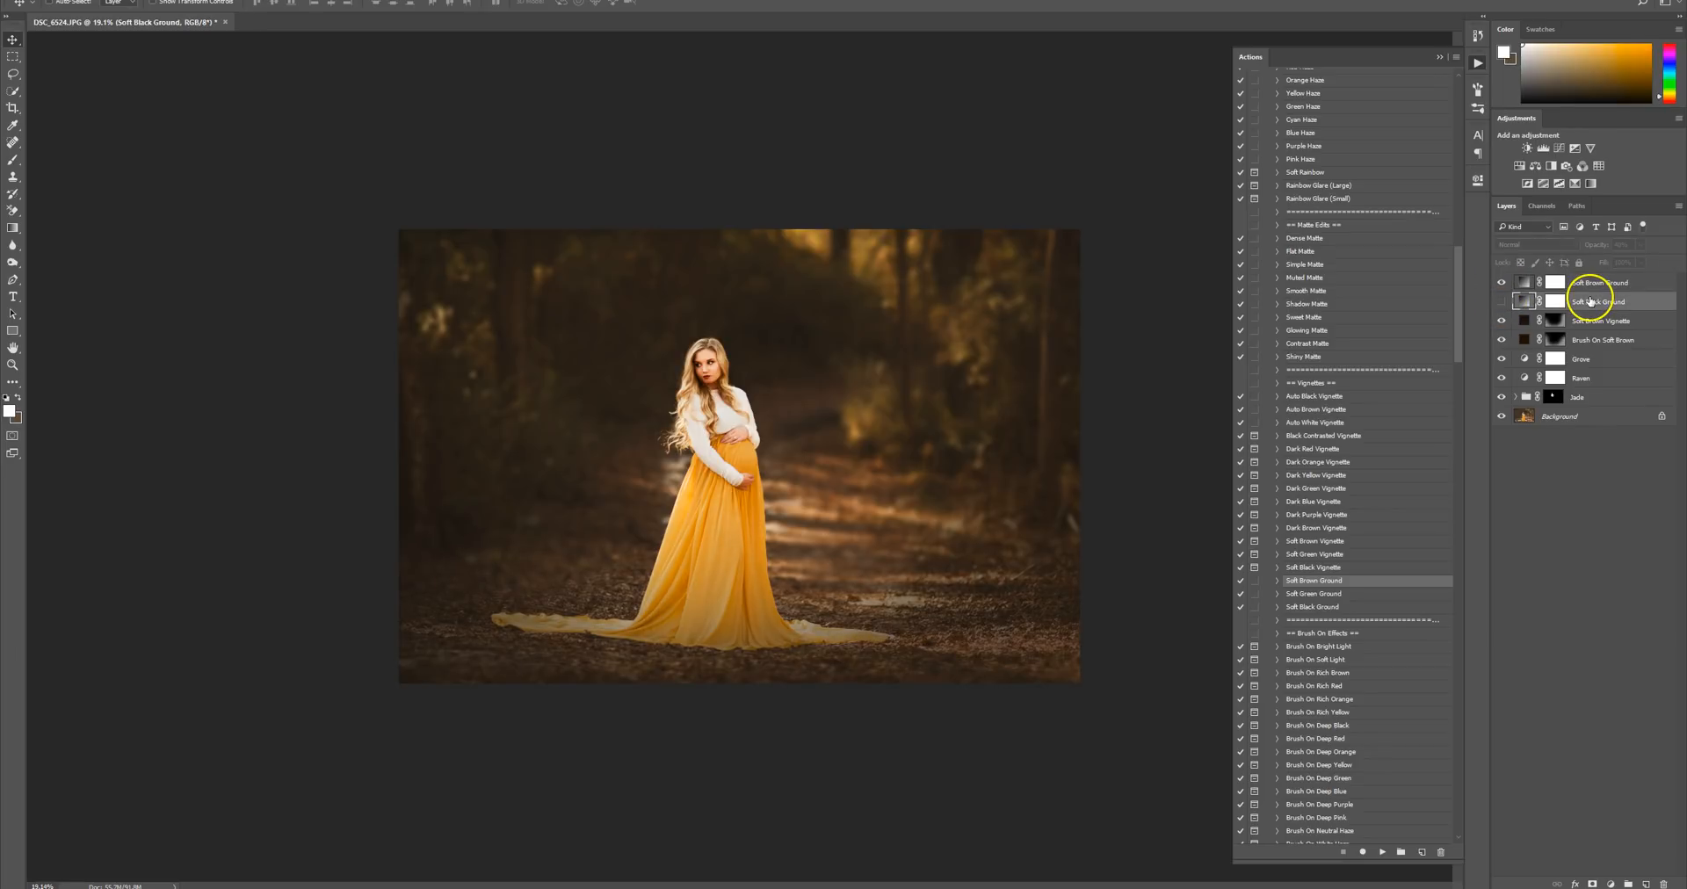
pyautogui.press('Delete')
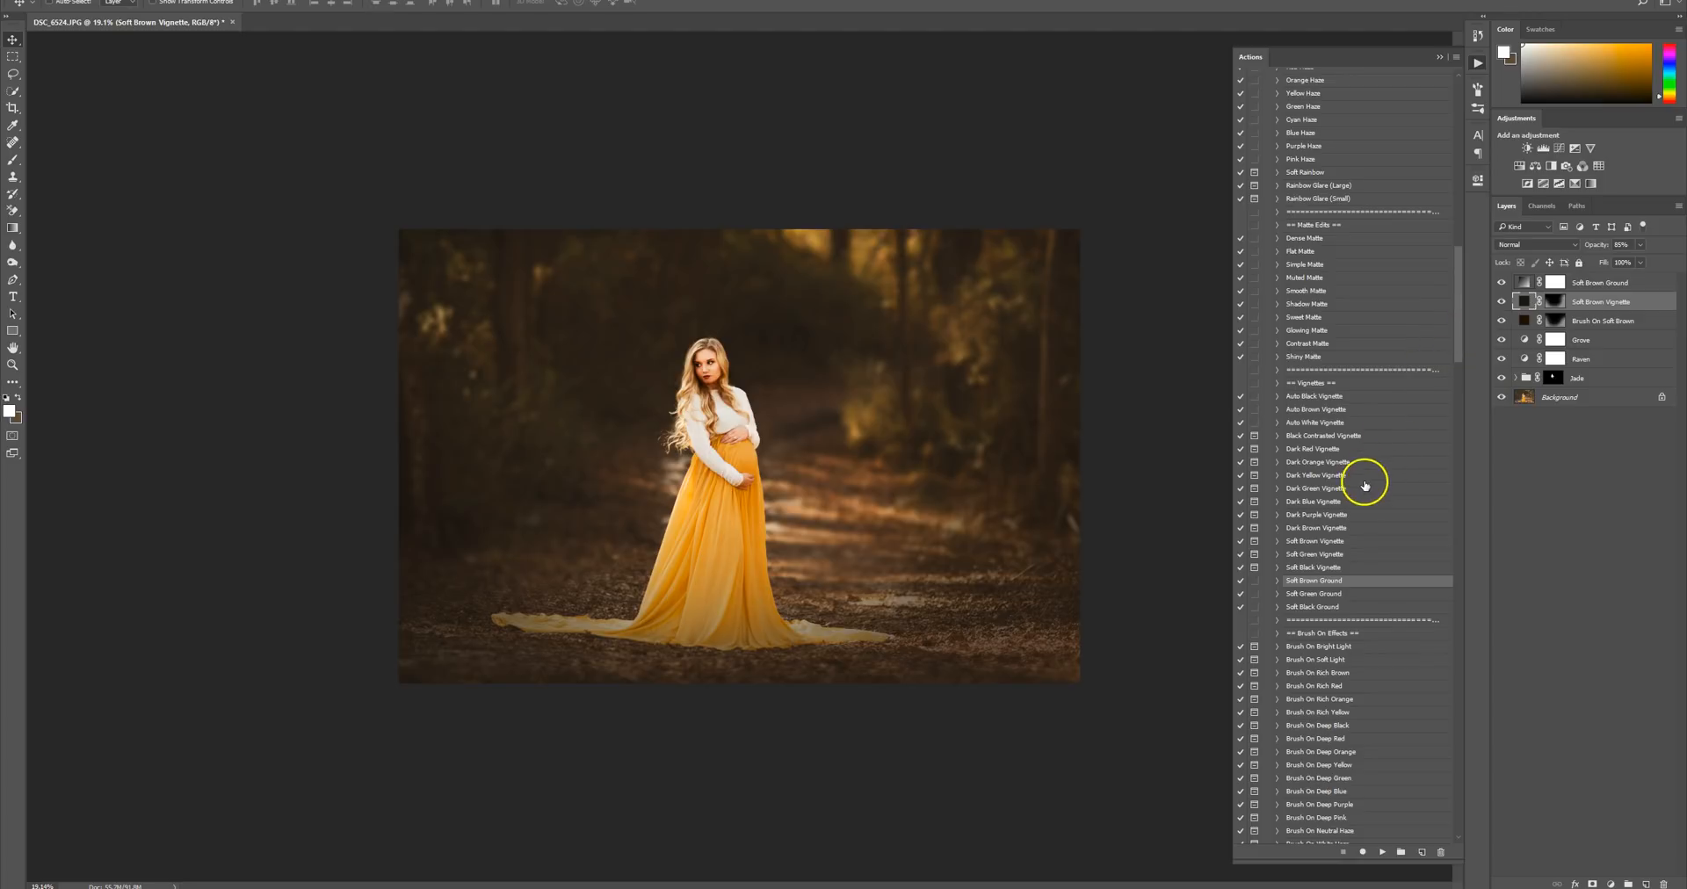
# Run the Soft Green Vignette action and paint its effect over the trees beside the path with a 1300-pixel brush.
pyautogui.click(1315, 555)
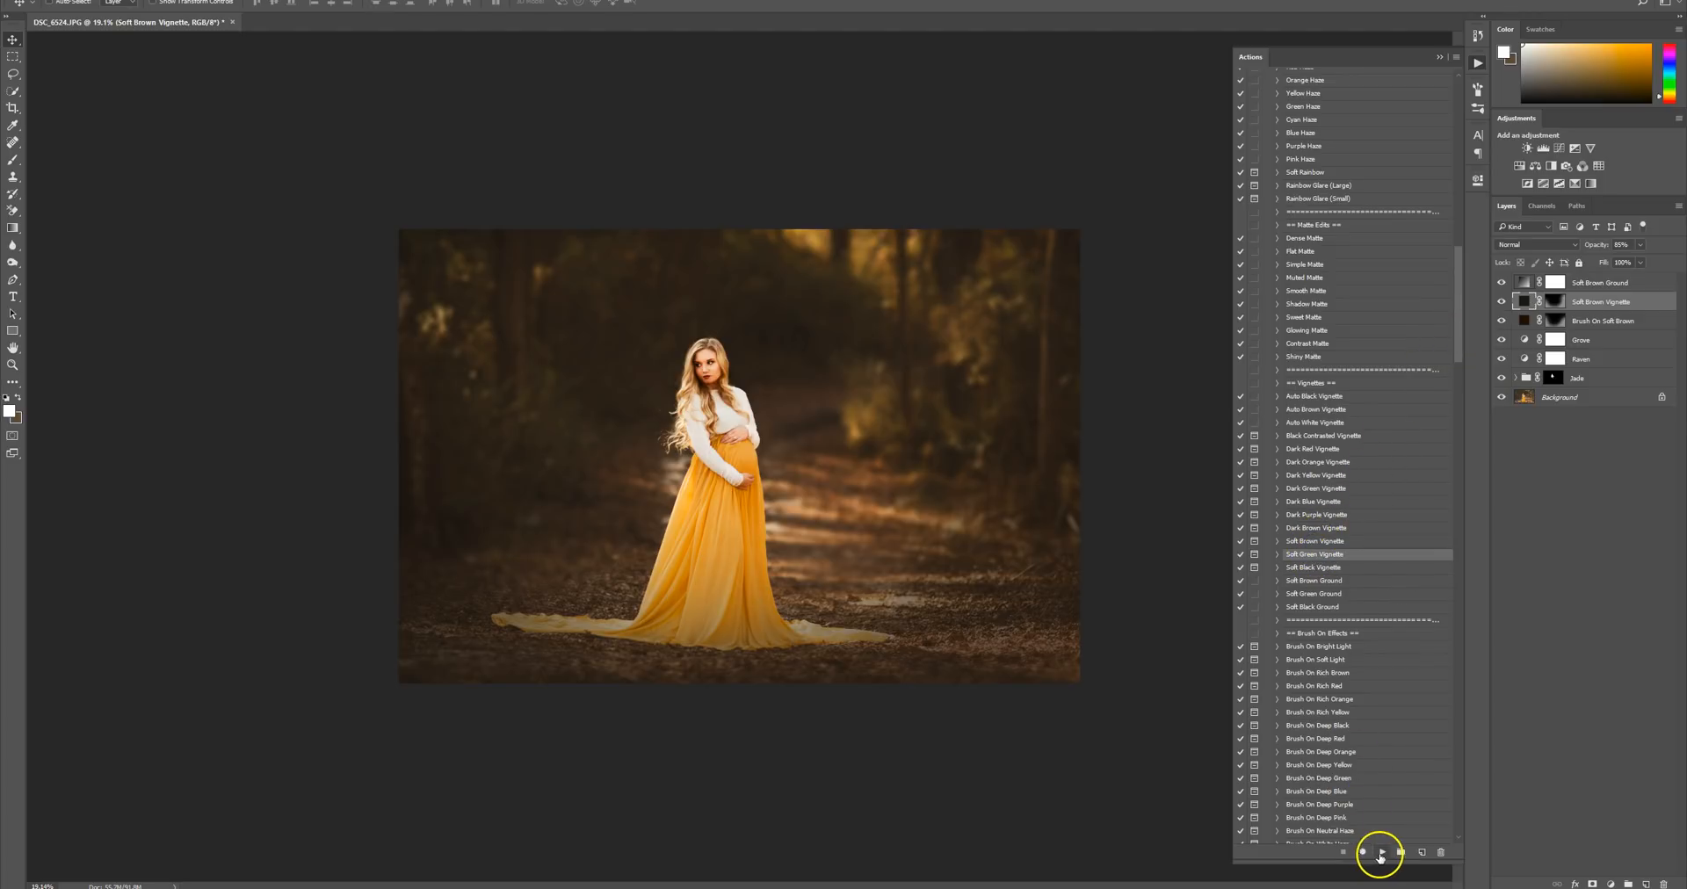
pyautogui.click(1382, 853)
pyautogui.click(13, 159)
pyautogui.press('[')
pyautogui.press('[')
pyautogui.press('[')
pyautogui.press('[')
pyautogui.press('[')
pyautogui.press('[')
pyautogui.press('[')
pyautogui.press('[')
pyautogui.press('[')
pyautogui.press('[')
pyautogui.press('[')
pyautogui.press('[')
pyautogui.press('[')
pyautogui.press('[')
pyautogui.press('[')
pyautogui.press('[')
pyautogui.press('[')
pyautogui.press(']')
pyautogui.press(']')
pyautogui.press(']')
pyautogui.press(']')
pyautogui.press(']')
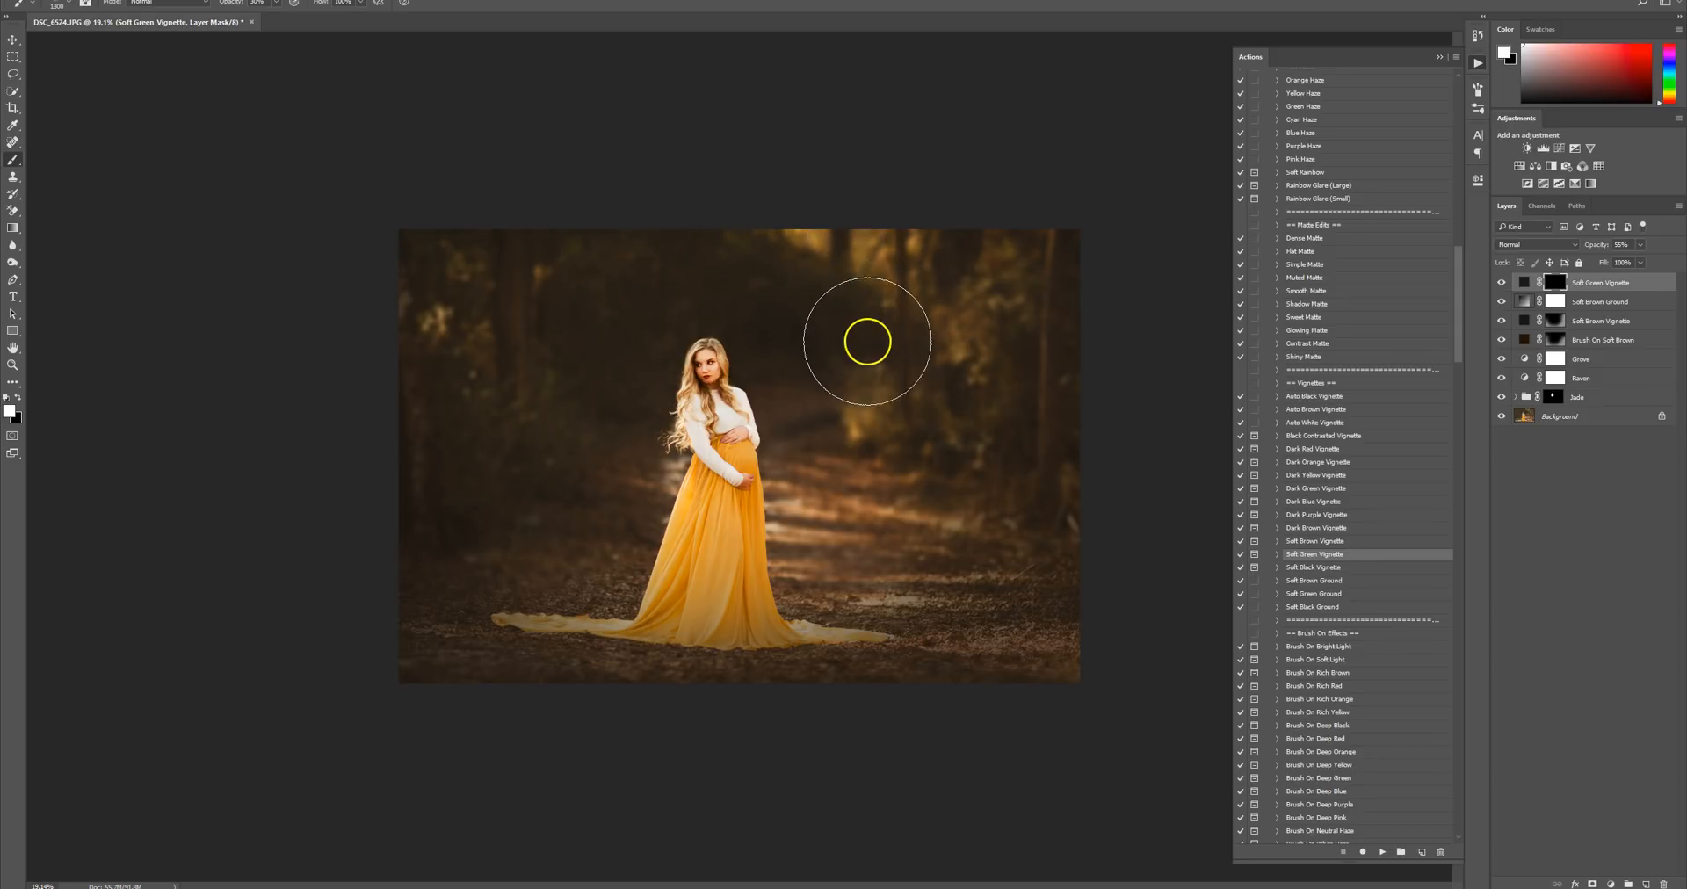
pyautogui.moveTo(968, 367); pyautogui.dragTo(991, 250)
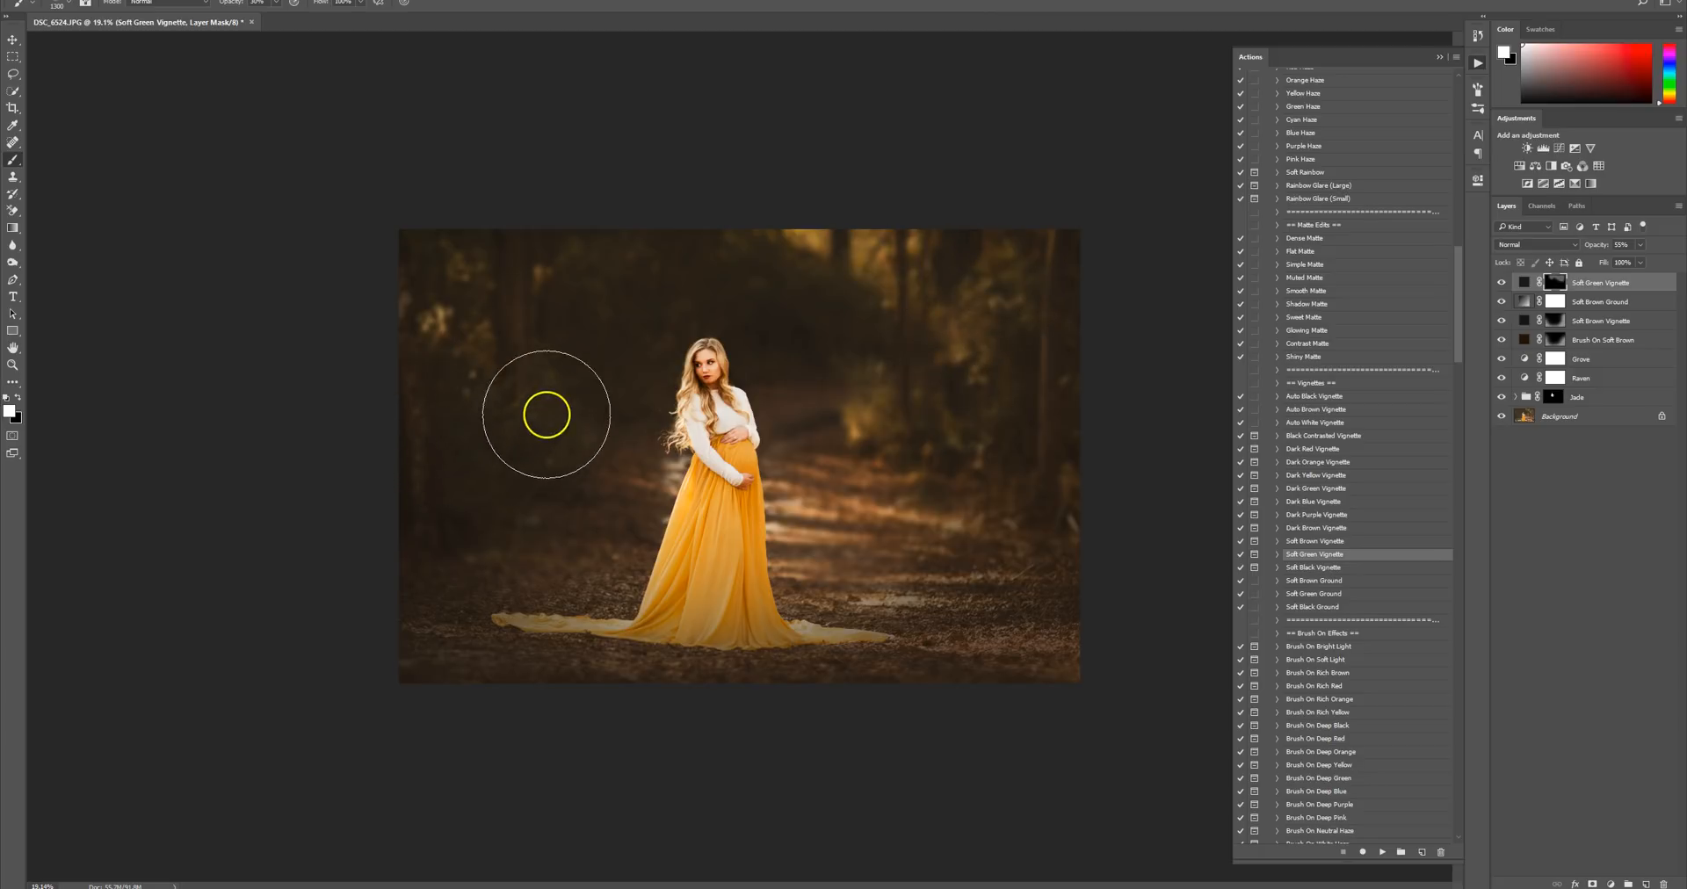
pyautogui.hotkey('ctrl', '+')
pyautogui.scroll(2, 950, 525)
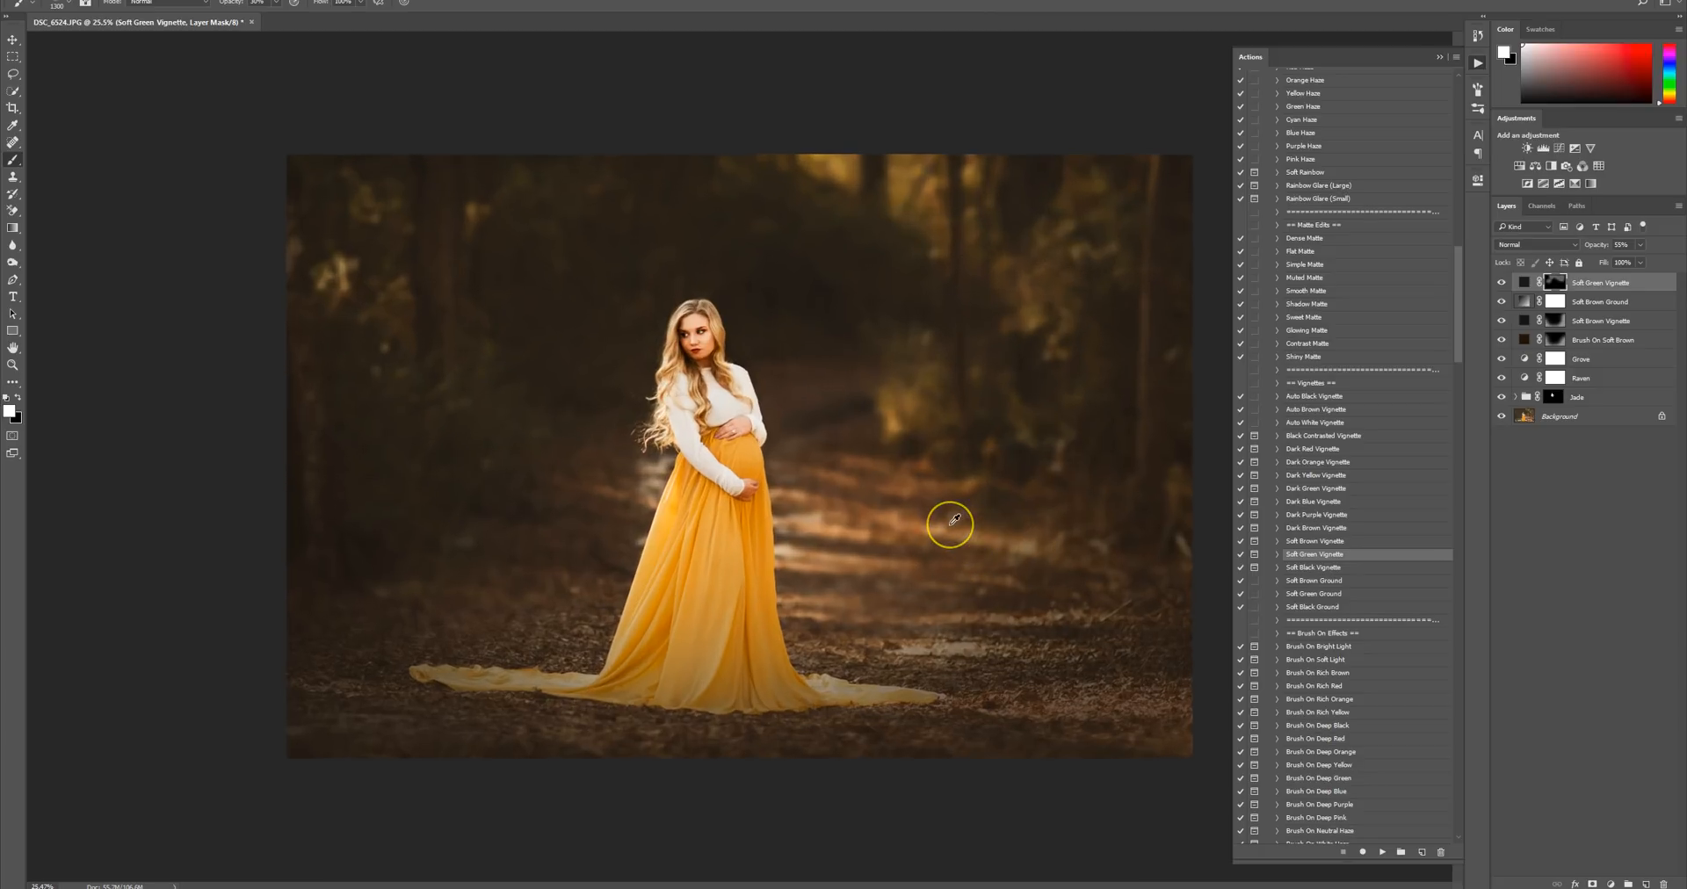
pyautogui.scroll(-4, 954, 521)
pyautogui.scroll(-2, 954, 520)
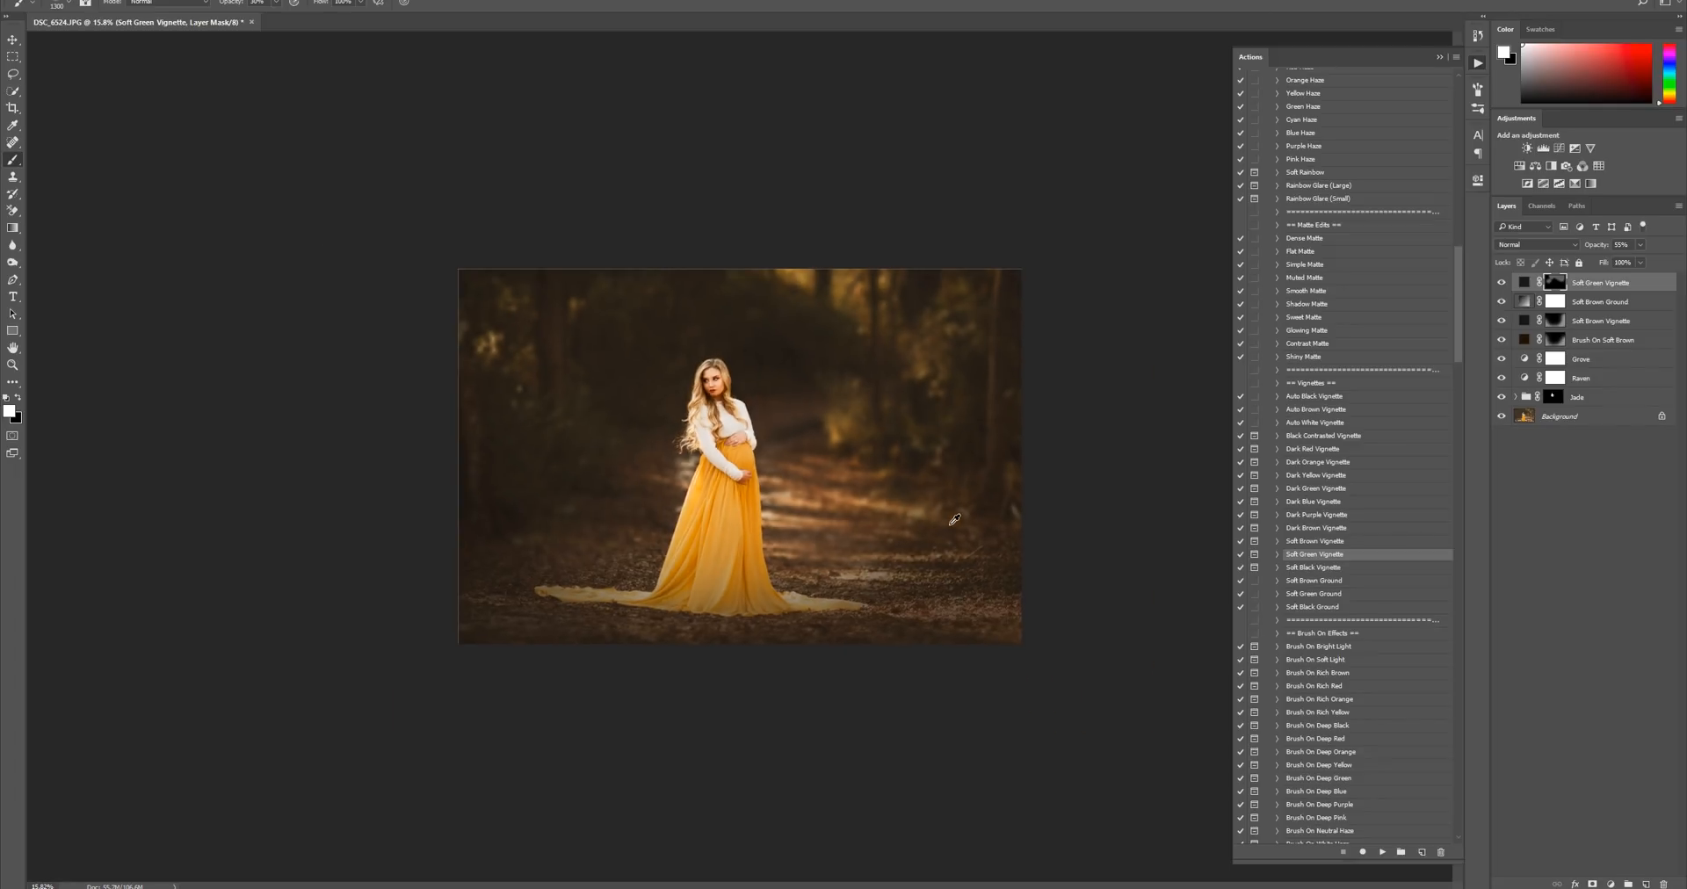
pyautogui.scroll(1, 954, 520)
# Run the Go To Sun action from the Arden Collection's Light Add-Ons and place the glow at the photo's upper-left corner.
pyautogui.click(7, 41)
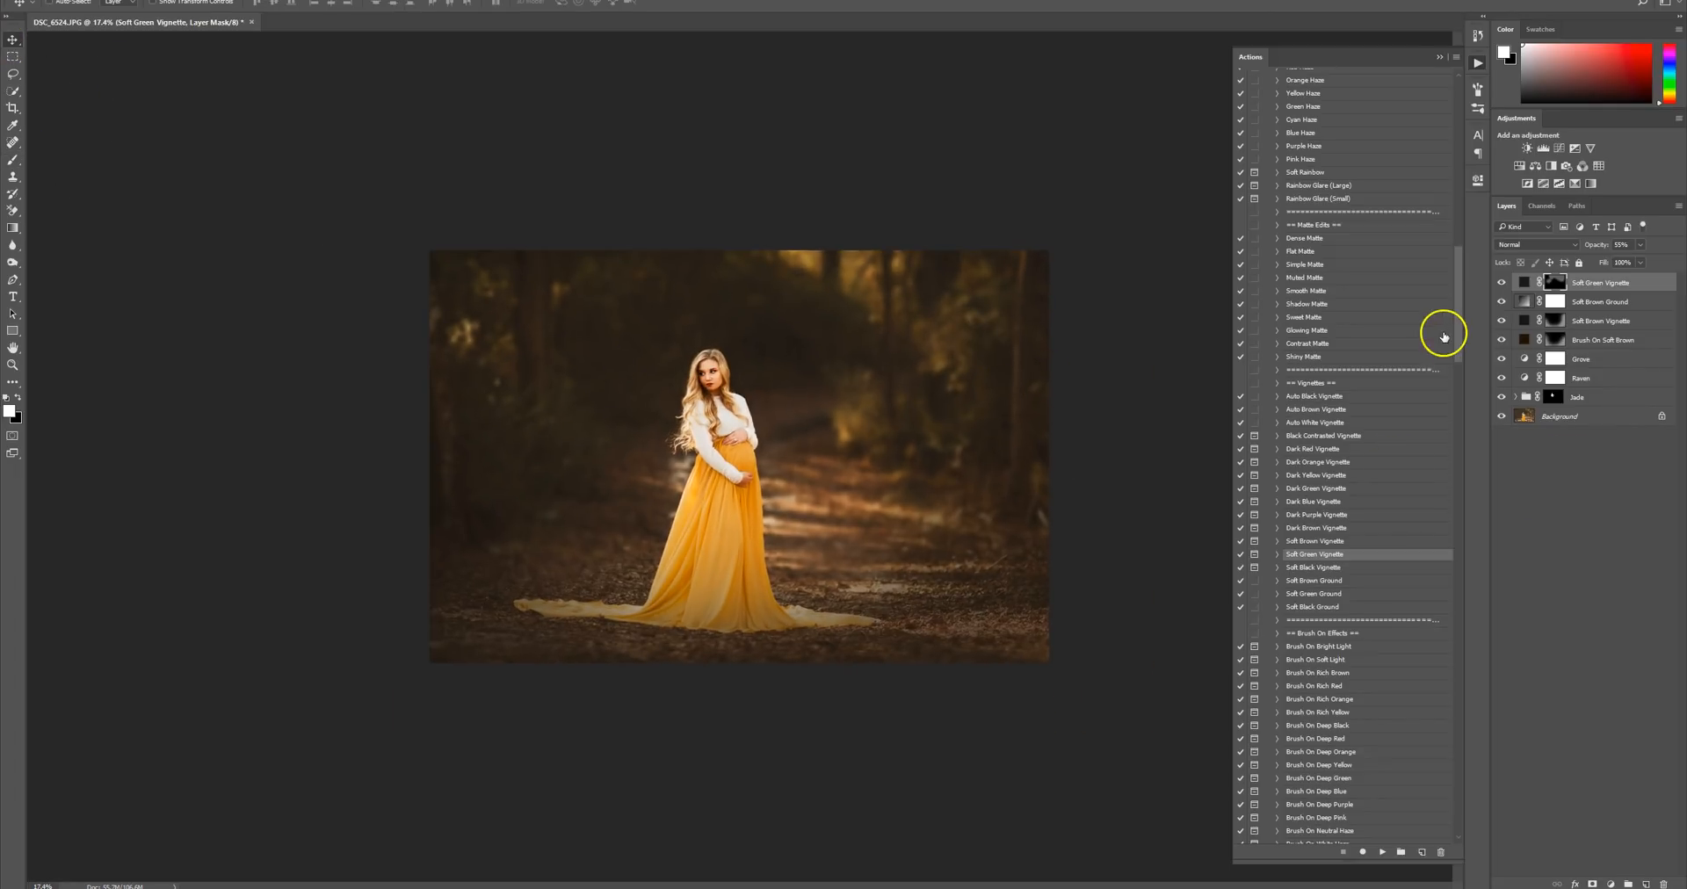
pyautogui.moveTo(1461, 328); pyautogui.dragTo(1466, 534)
pyautogui.scroll(-8, 1466, 478)
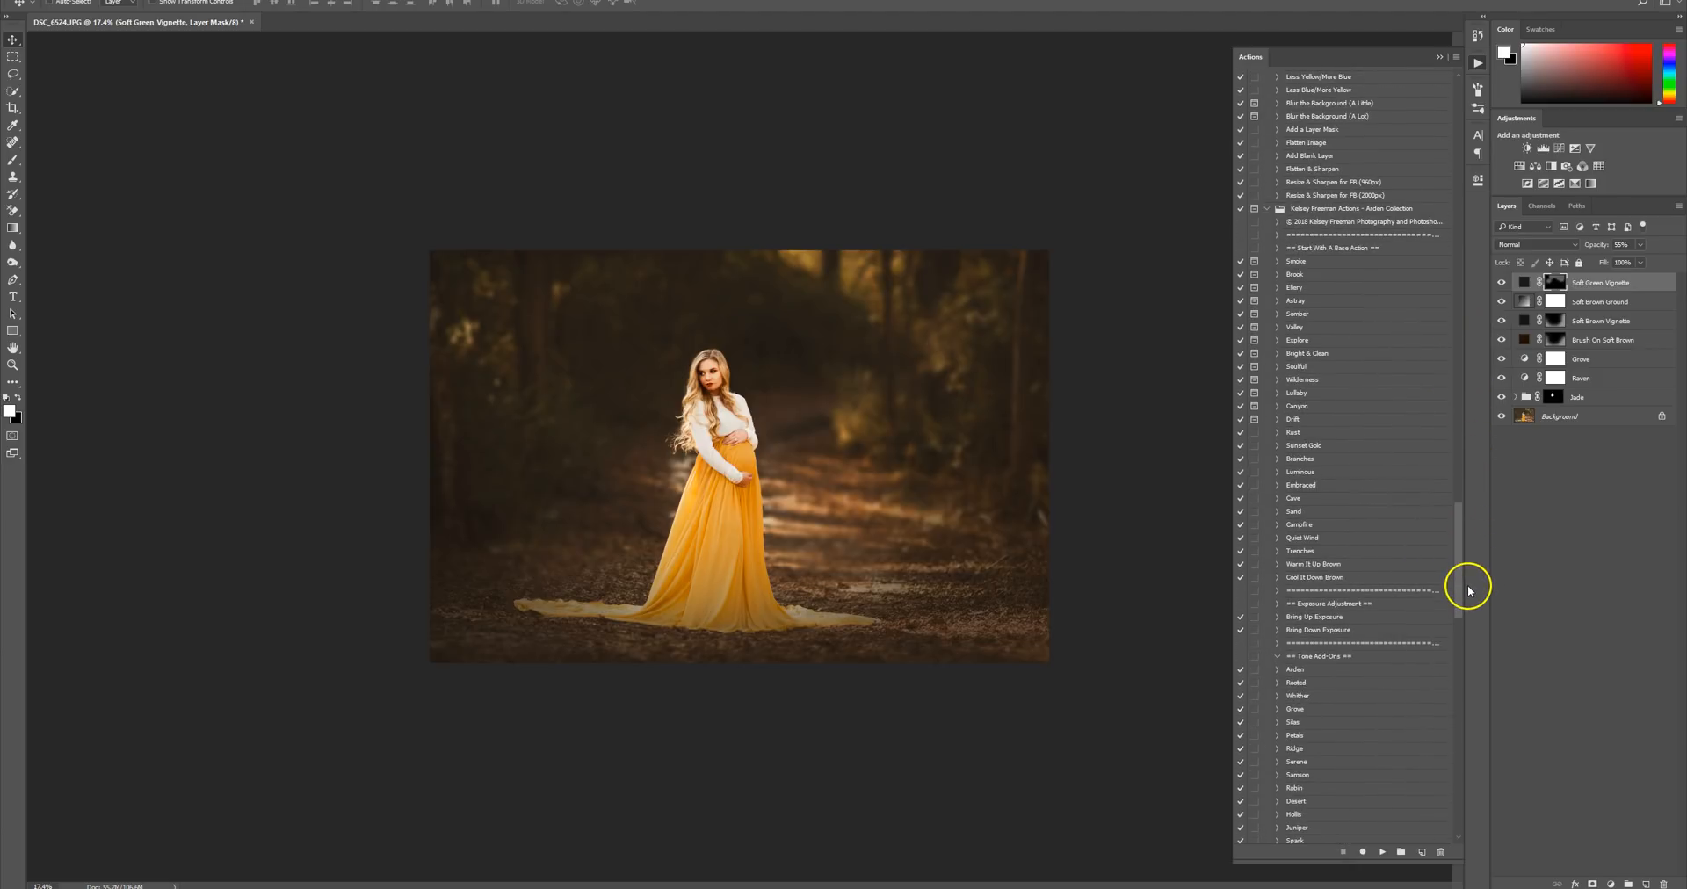
pyautogui.click(1348, 211)
pyautogui.moveTo(1466, 527); pyautogui.dragTo(1465, 585)
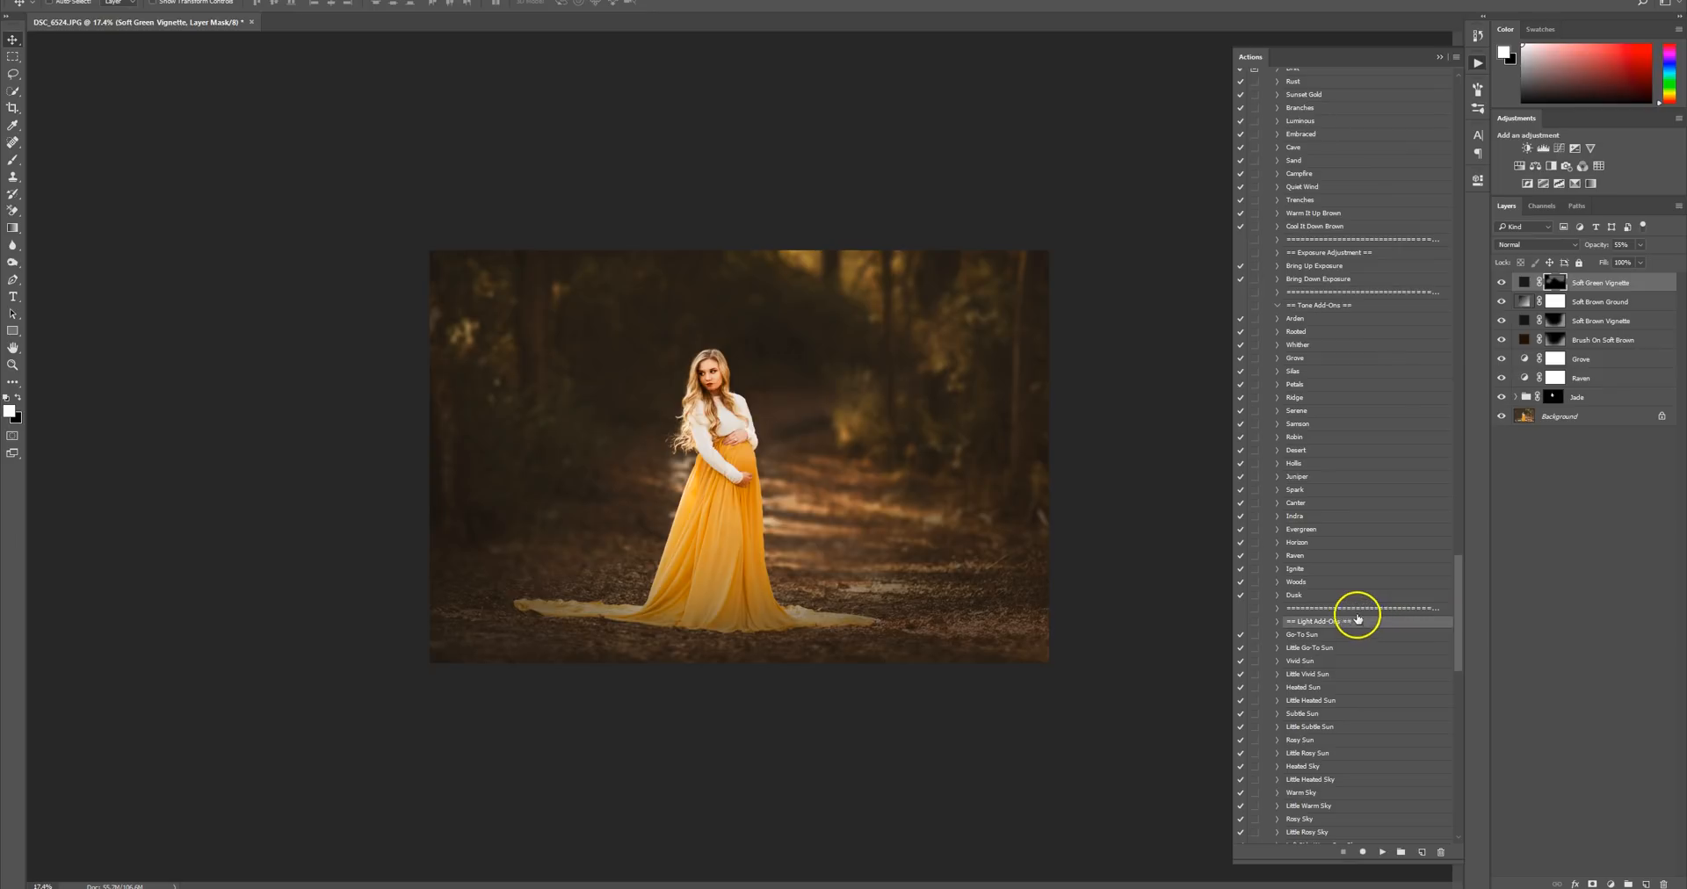
pyautogui.click(1301, 633)
pyautogui.click(1382, 852)
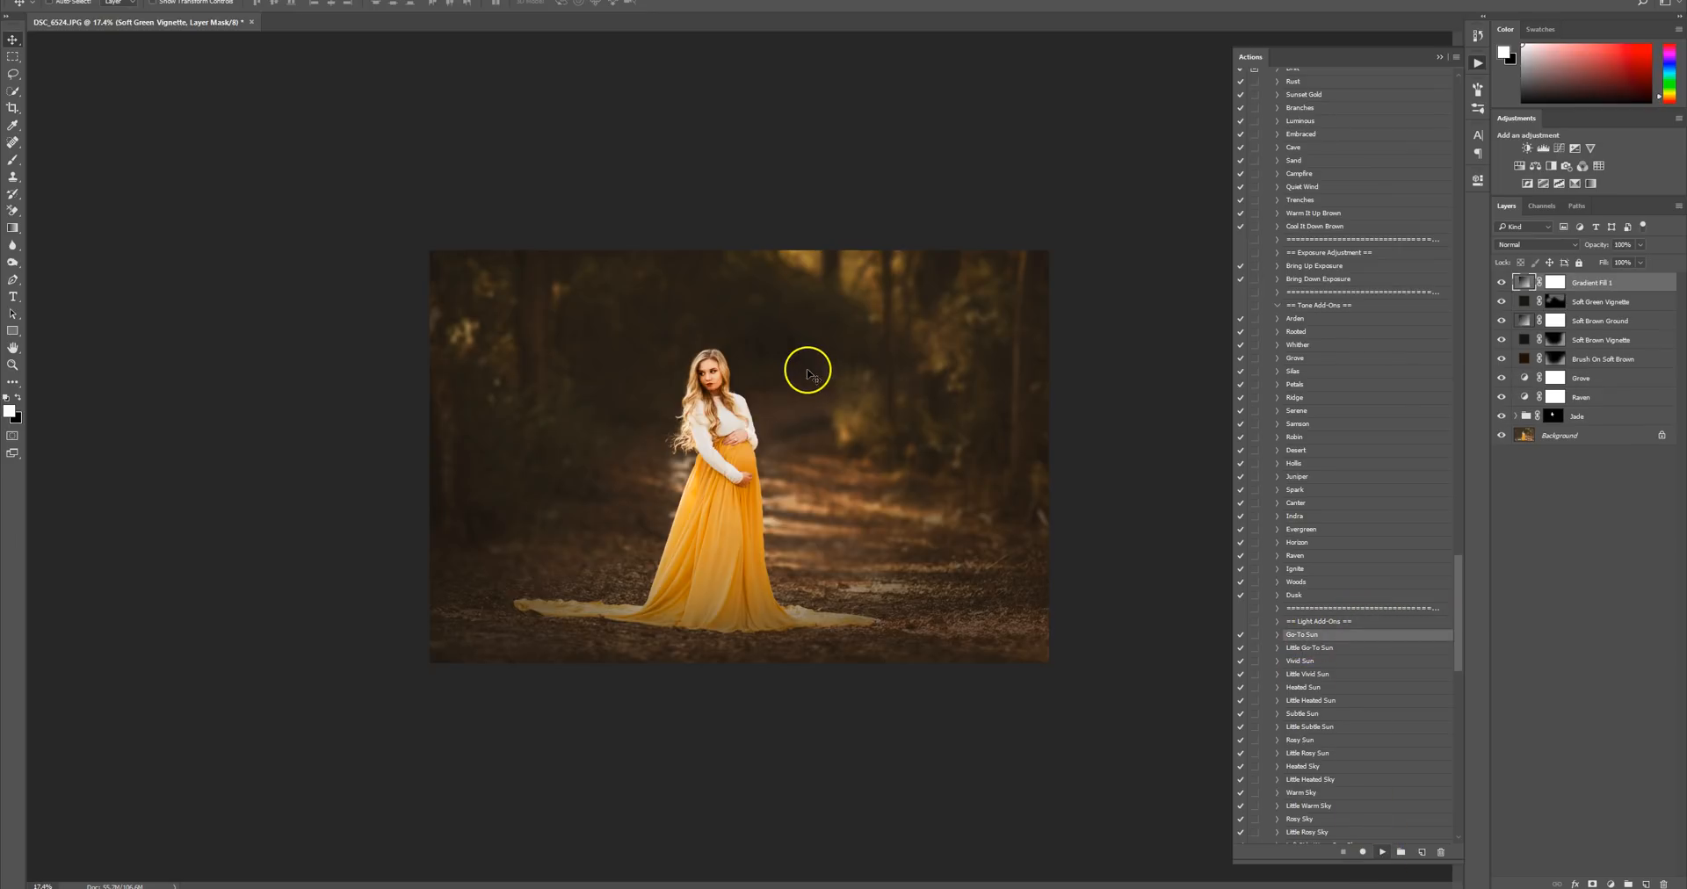
pyautogui.moveTo(836, 517); pyautogui.dragTo(565, 444)
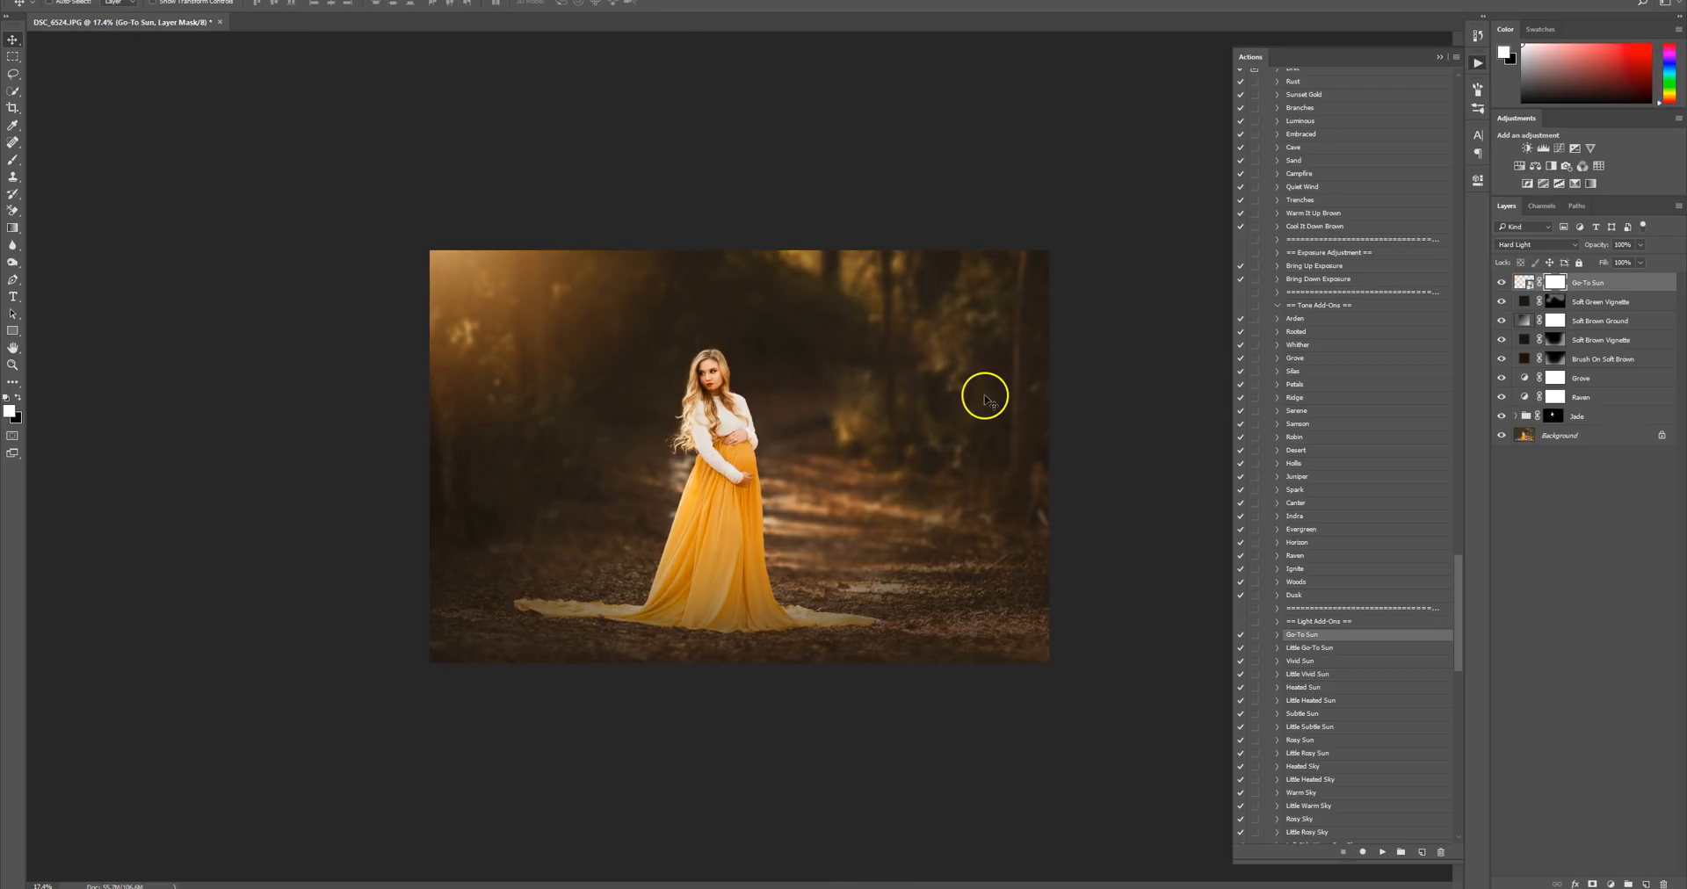
# Reduce the Go To Sun layer's opacity to 67% and check the glow at different magnifications.
pyautogui.click(1640, 245)
pyautogui.moveTo(1631, 262); pyautogui.dragTo(1620, 262)
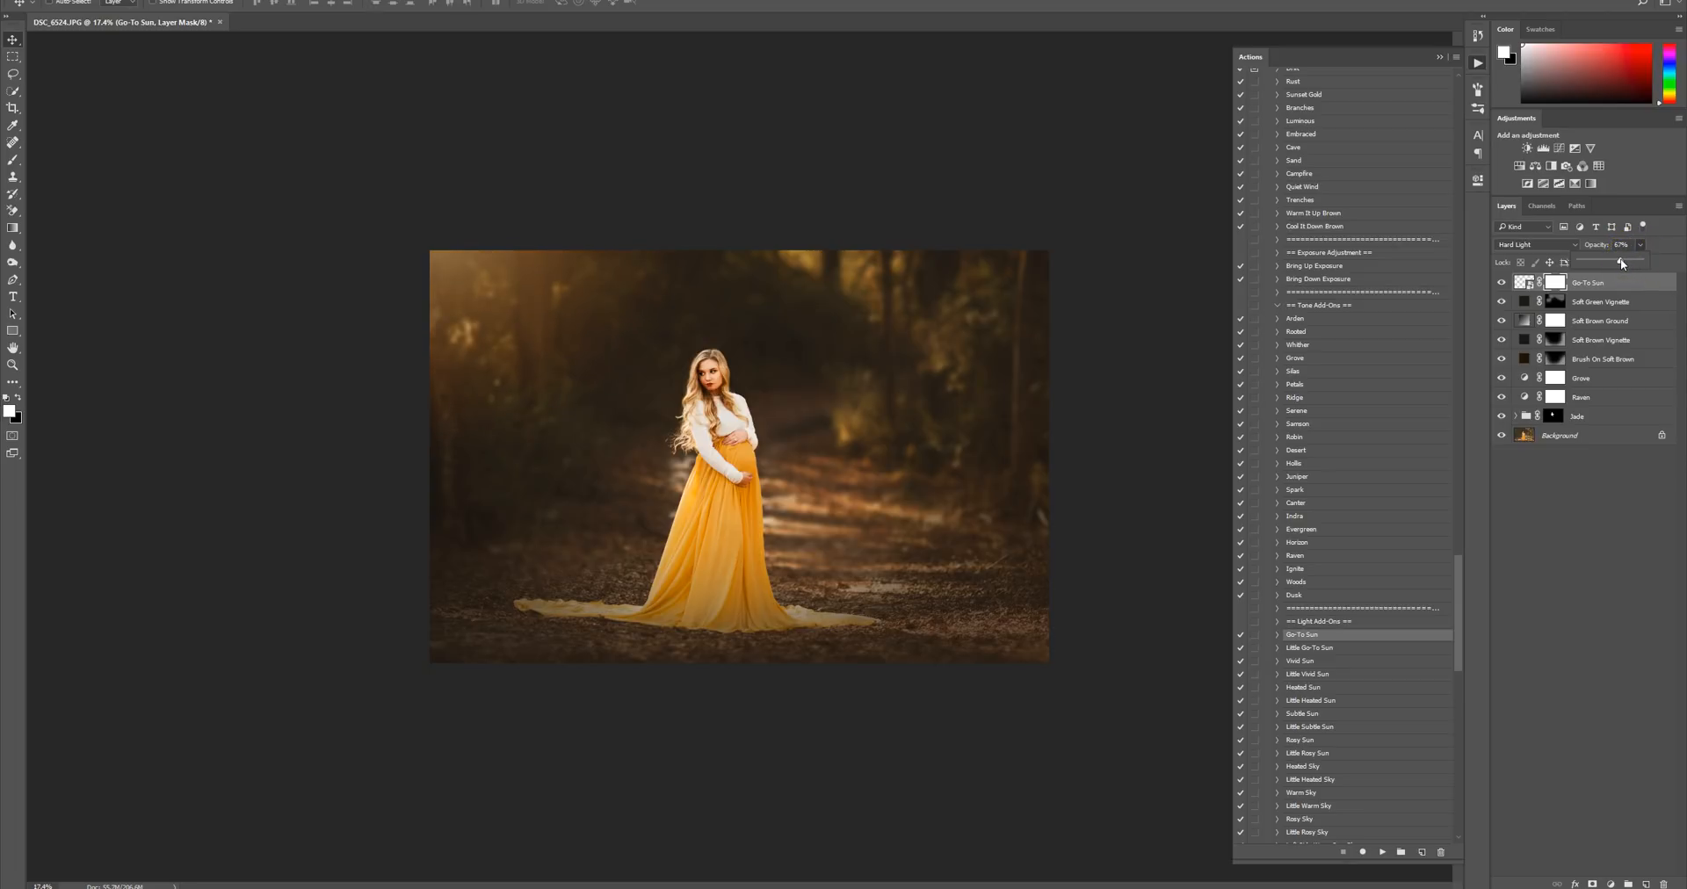
pyautogui.scroll(-5, 853, 438)
pyautogui.scroll(7, 866, 453)
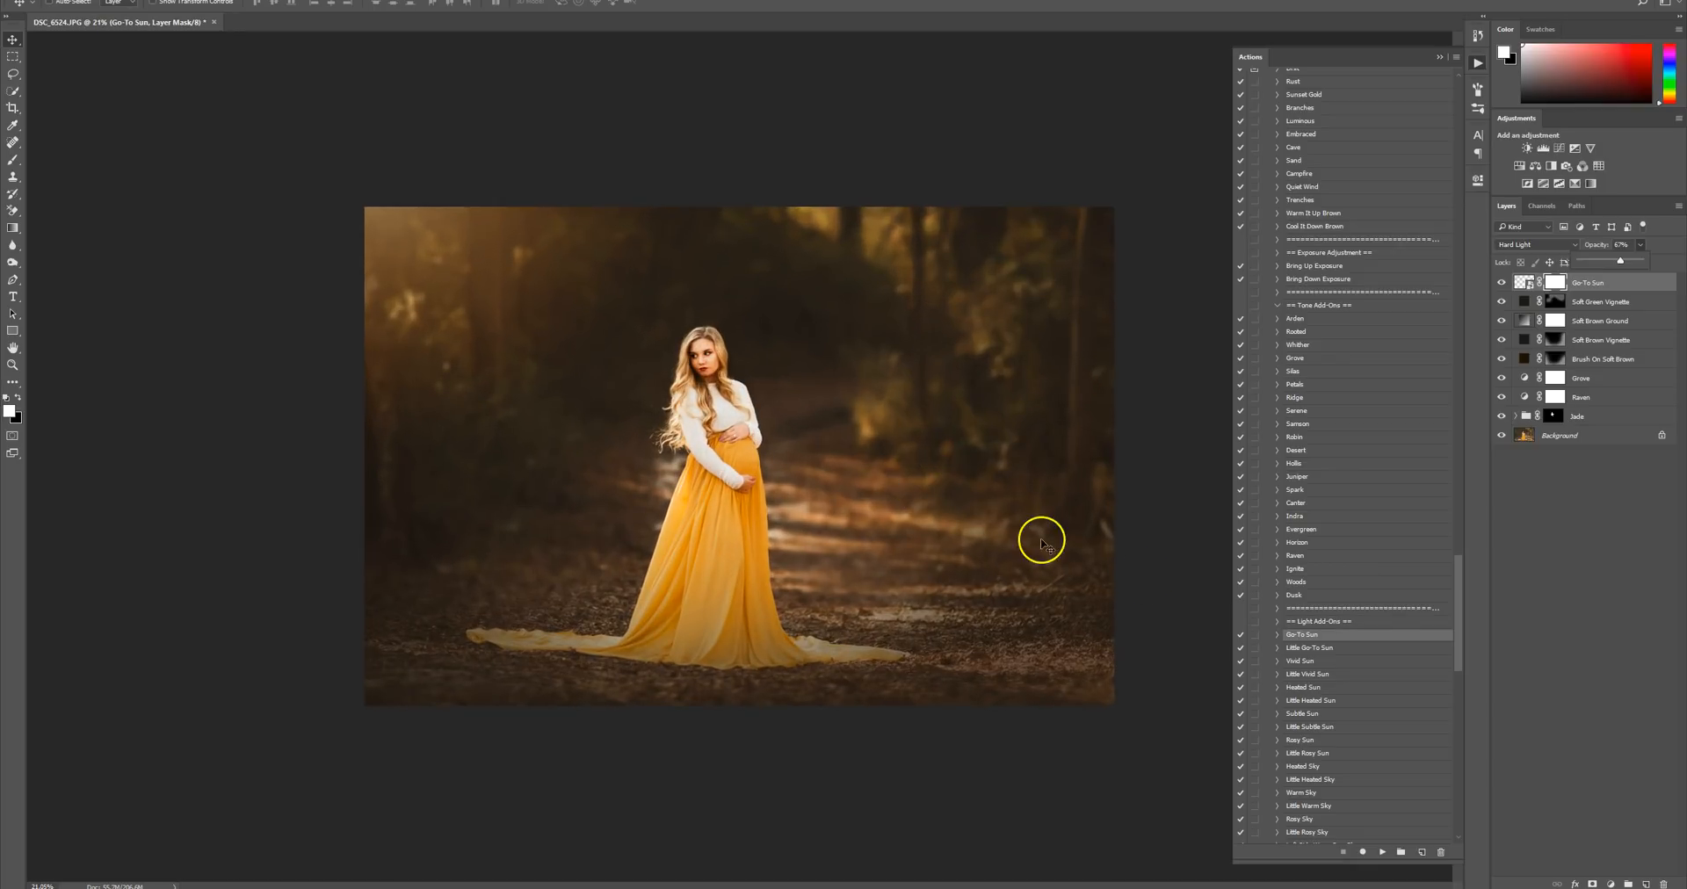
# Run the Color Pop action from the Arden Collection's Extras and set its layer's opacity to 22%.
pyautogui.moveTo(1463, 608)
pyautogui.mouseDown()
pyautogui.moveTo(1458, 724)
pyautogui.moveTo(1269, 736)
pyautogui.mouseUp()
pyautogui.scroll(-3, 1350, 743)
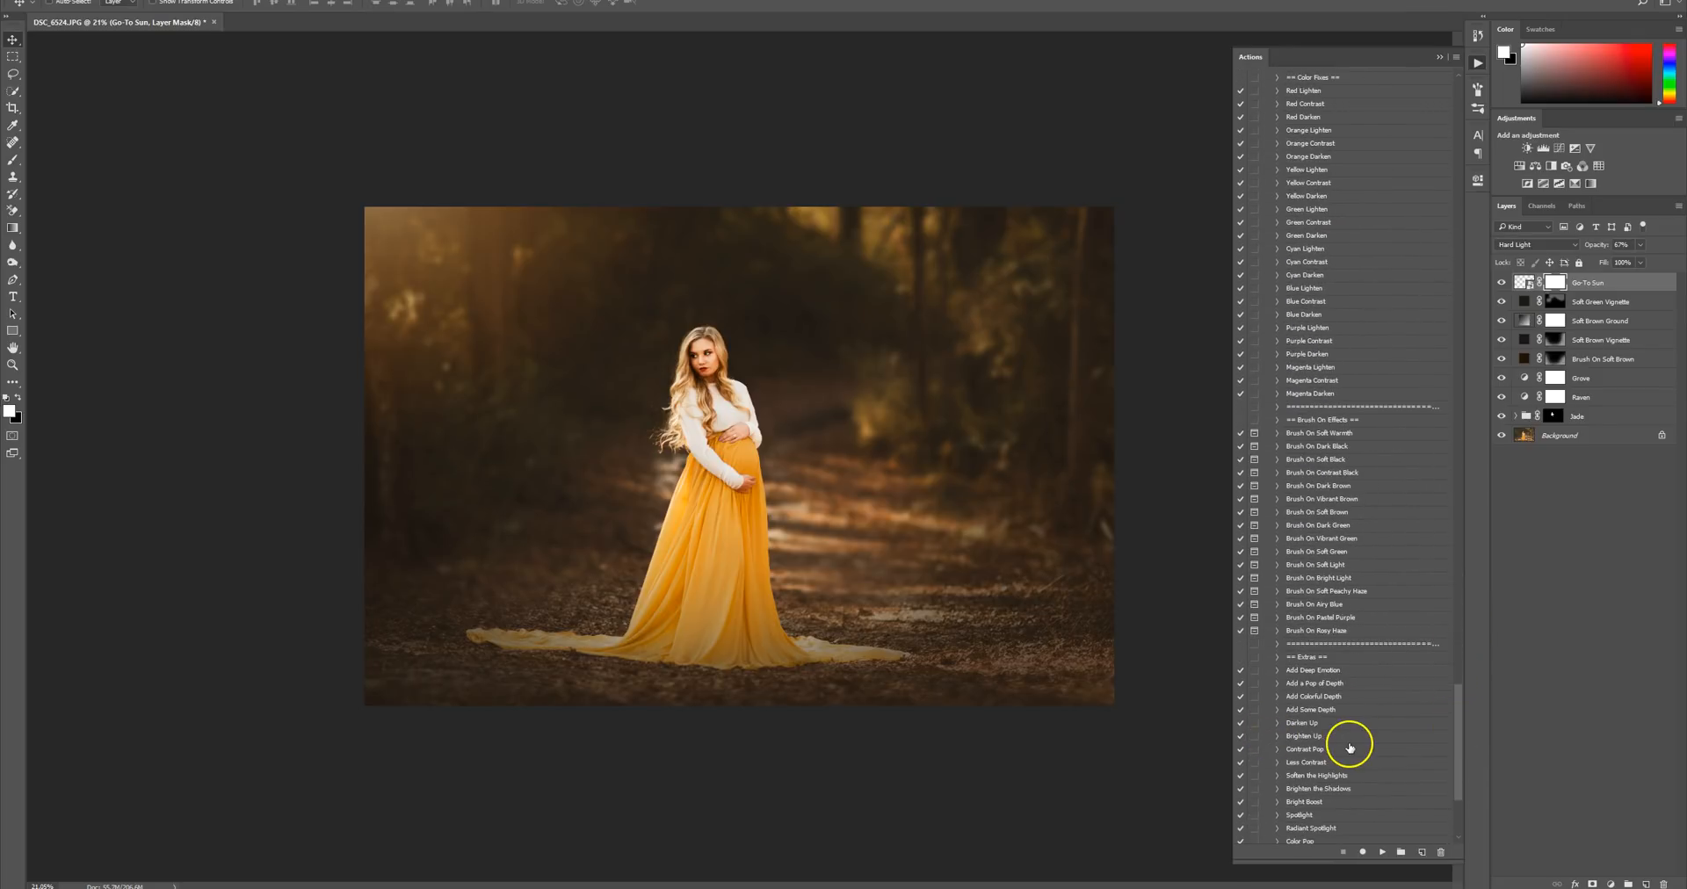
pyautogui.click(1295, 762)
pyautogui.click(1383, 852)
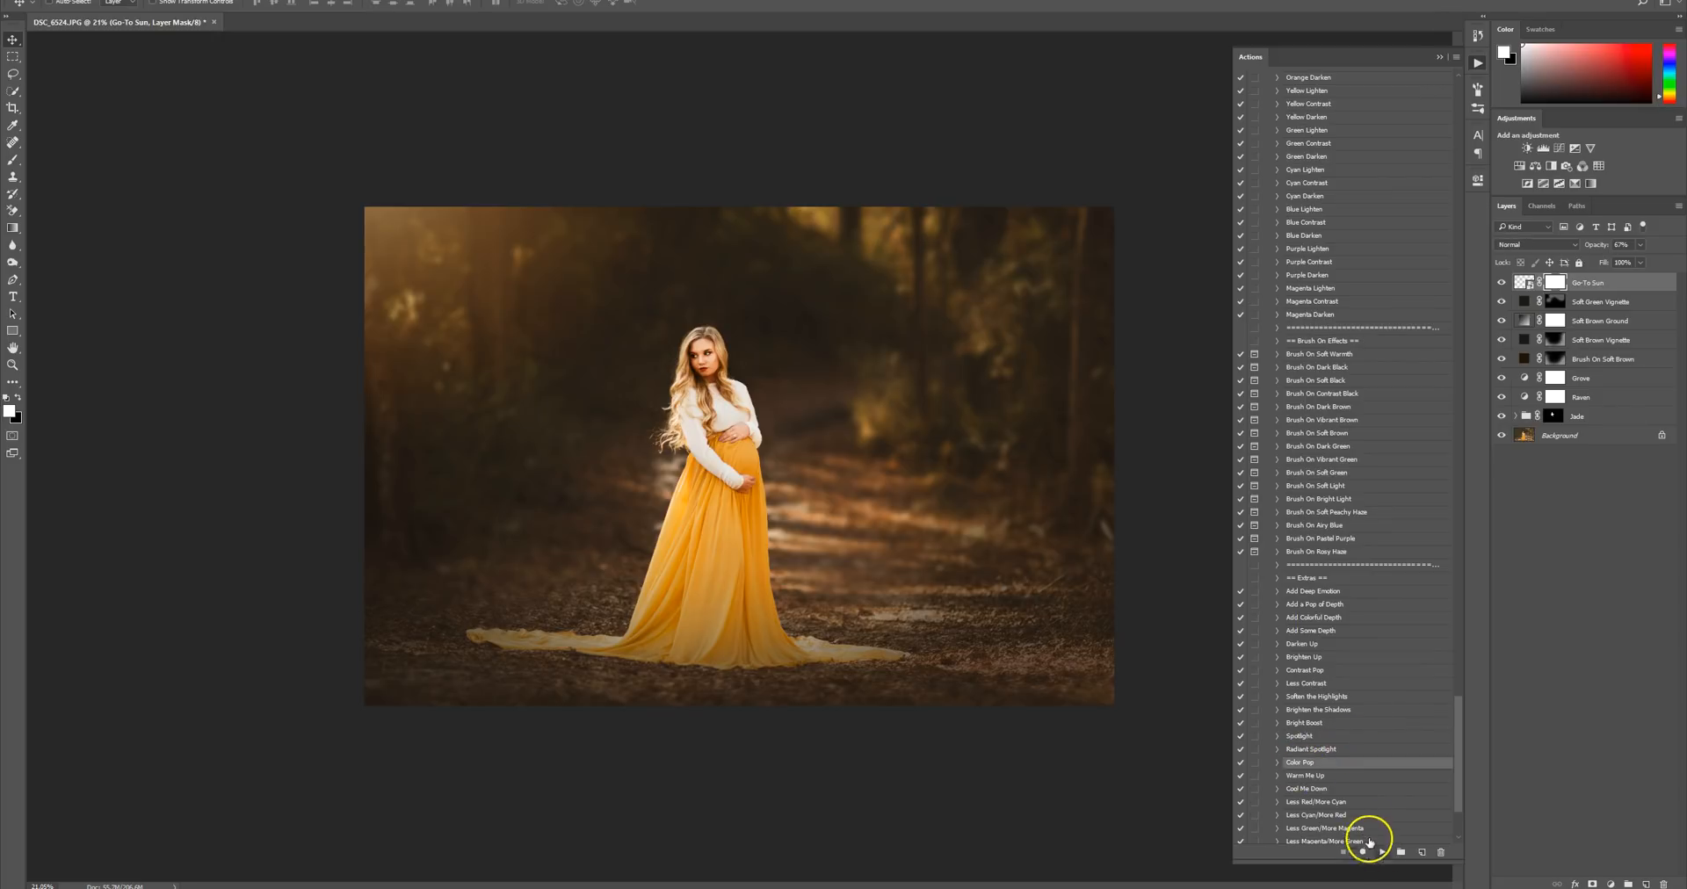
pyautogui.click(1640, 246)
pyautogui.moveTo(1637, 255); pyautogui.dragTo(1625, 261)
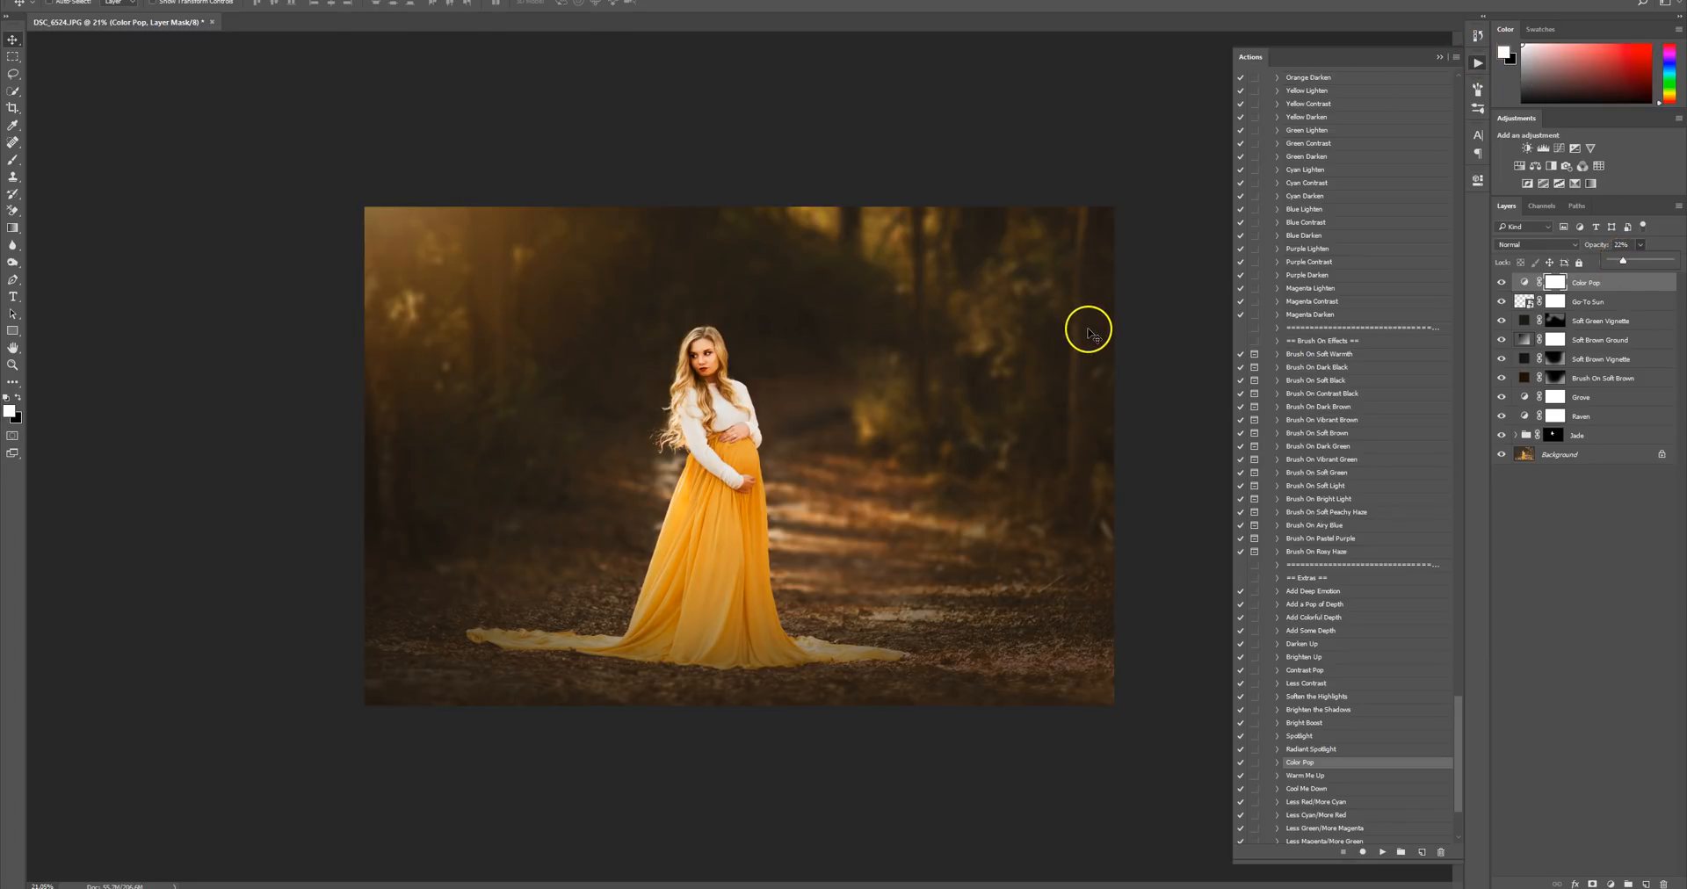
# Add the unedited photo as a new top layer, toggle it to compare before and after, and leave it hidden.
pyautogui.scroll(-2, 1117, 358)
pyautogui.moveTo(1118, 358); pyautogui.dragTo(955, 347)
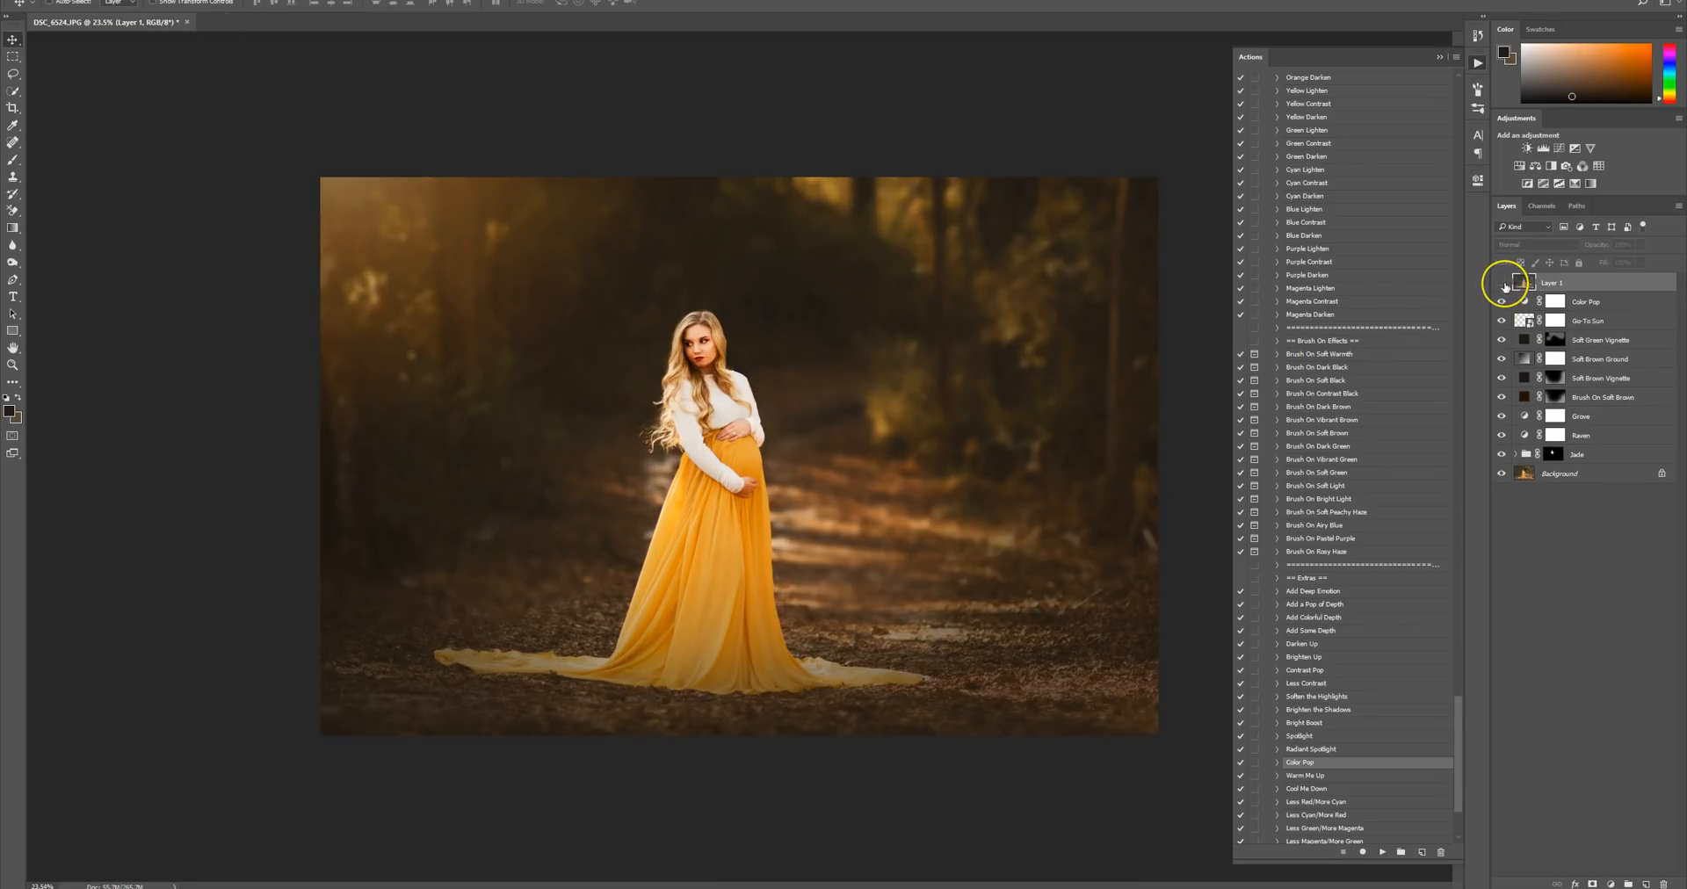
pyautogui.click(1502, 283)
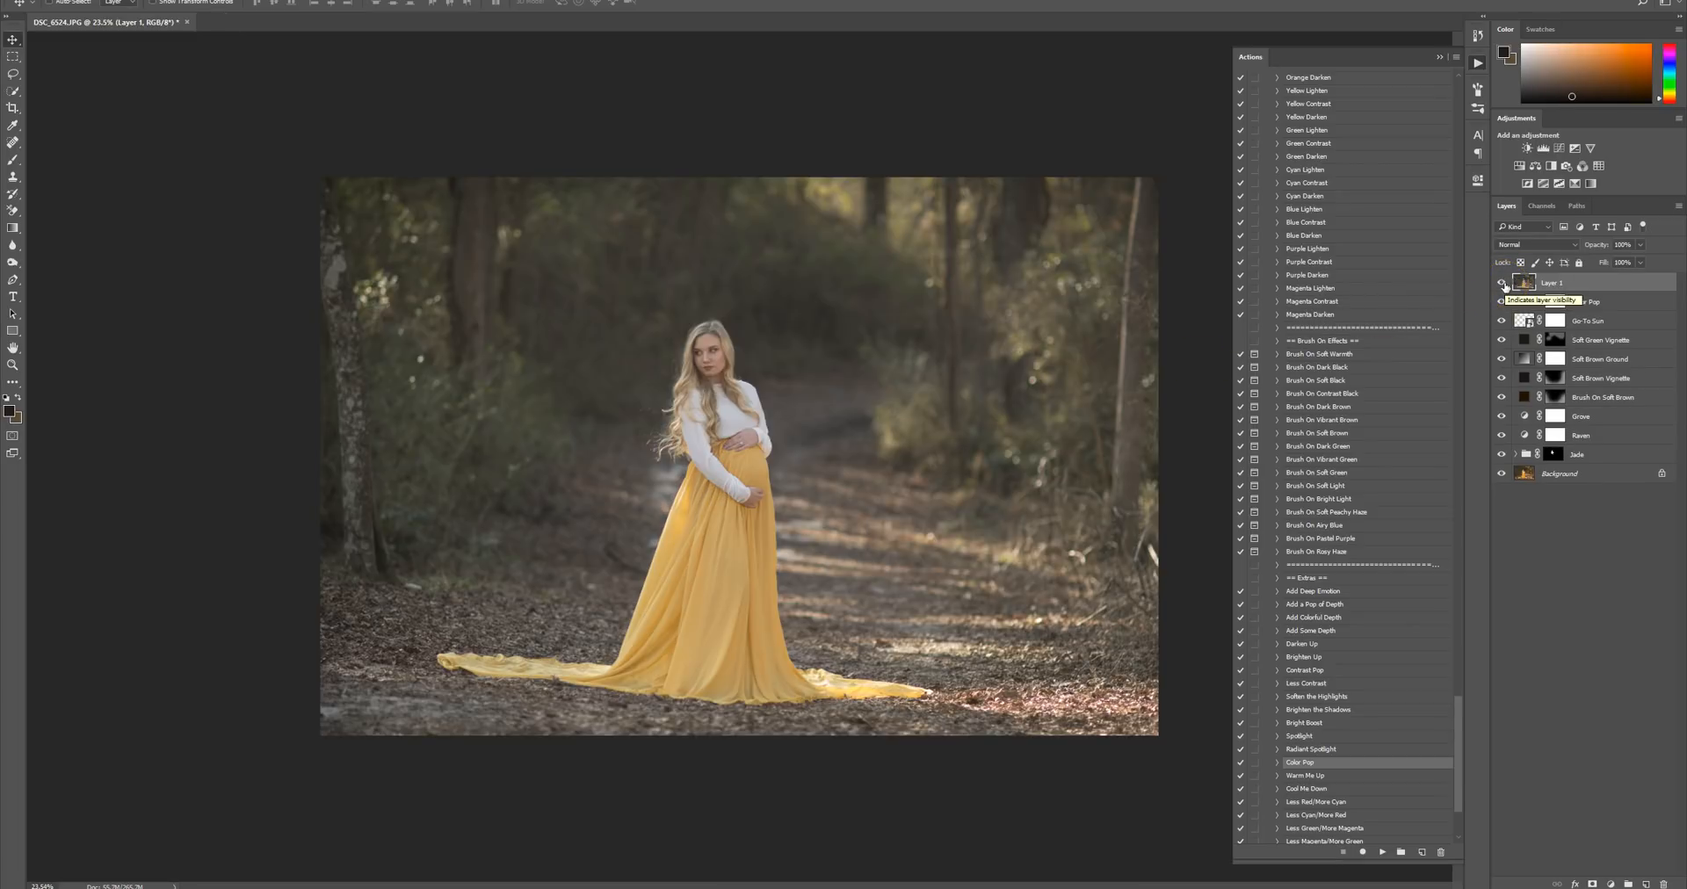
pyautogui.click(1503, 283)
pyautogui.click(1503, 283)
pyautogui.click(1503, 283)
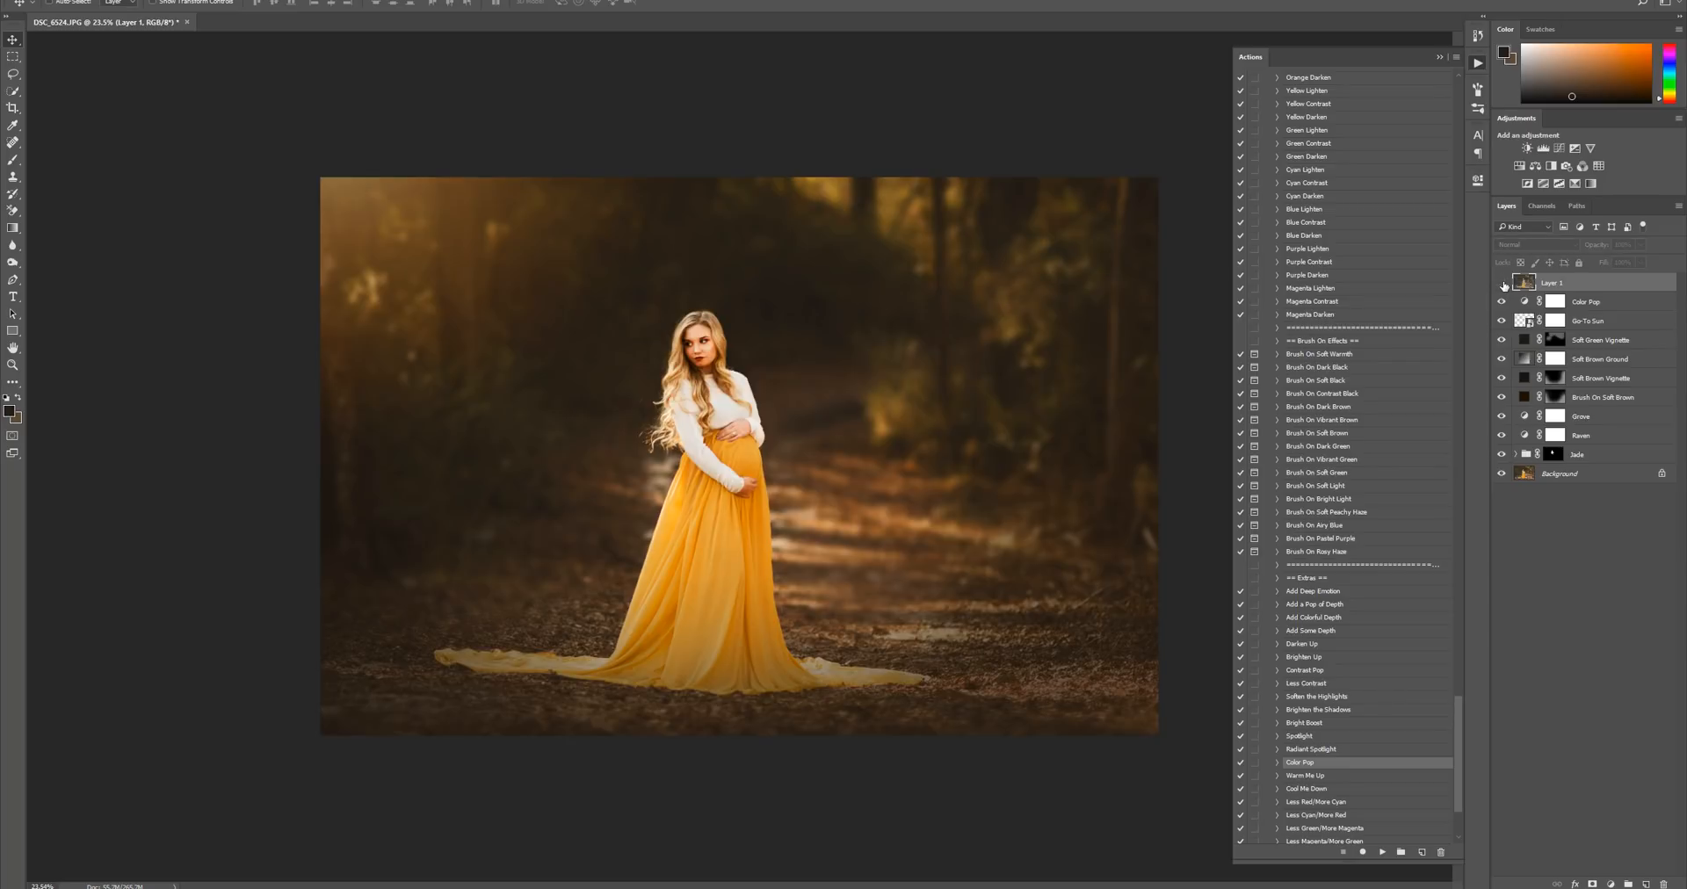
pyautogui.click(1503, 284)
pyautogui.click(1503, 283)
# Add a new layer above the Color Pop layer and set the Brush tool's foreground color to dark brown #19120d.
pyautogui.click(1589, 301)
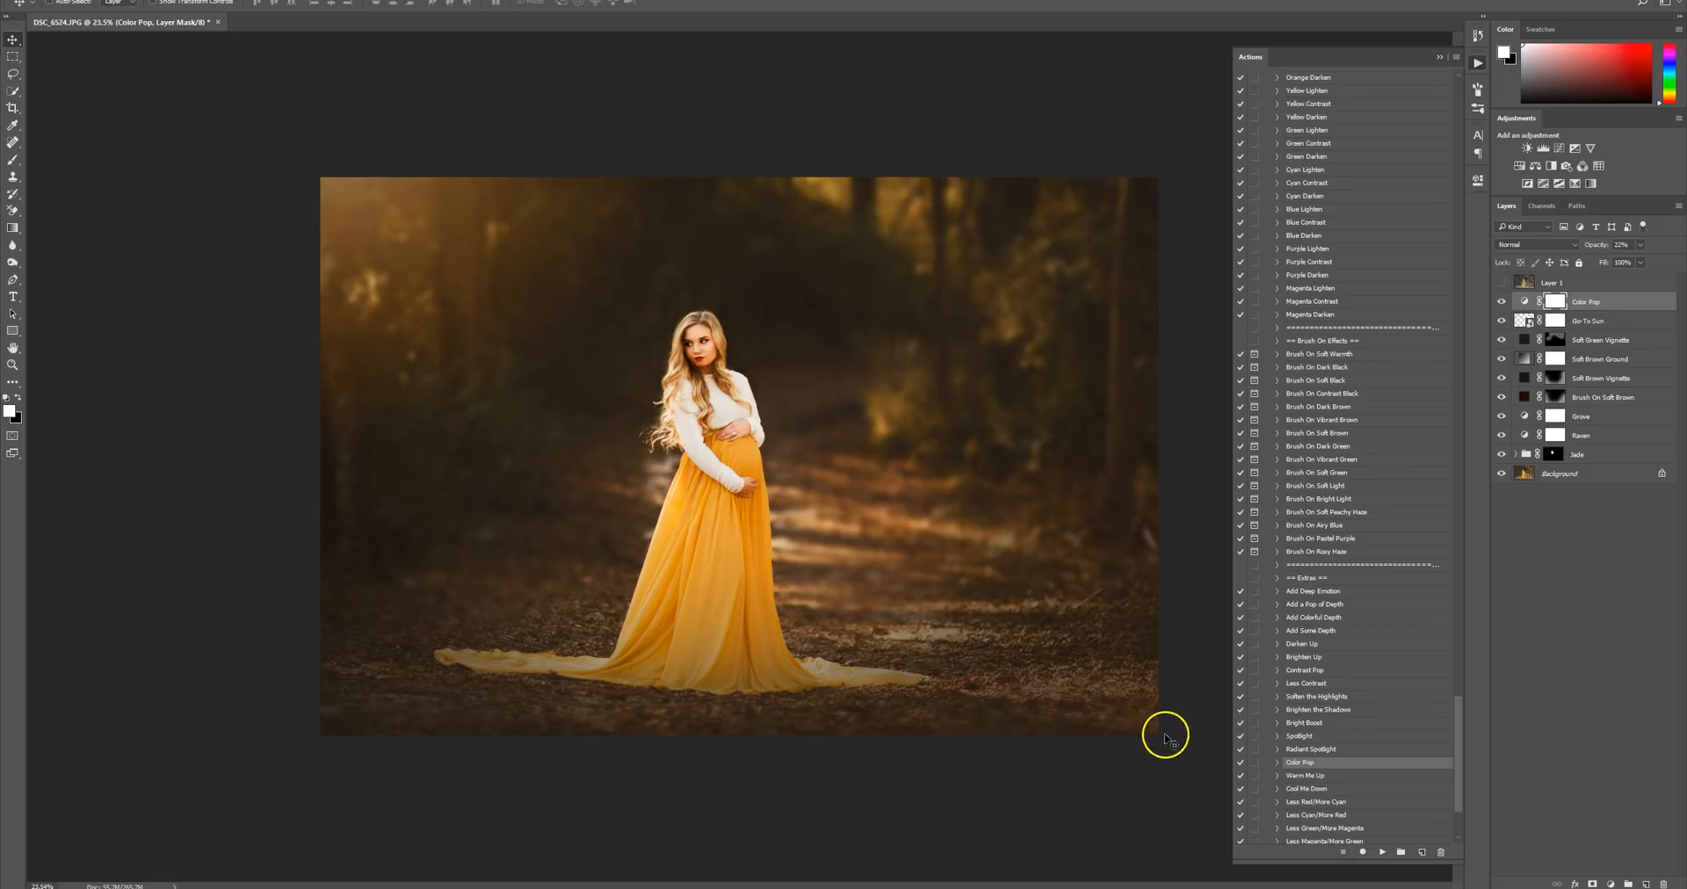
pyautogui.click(1380, 852)
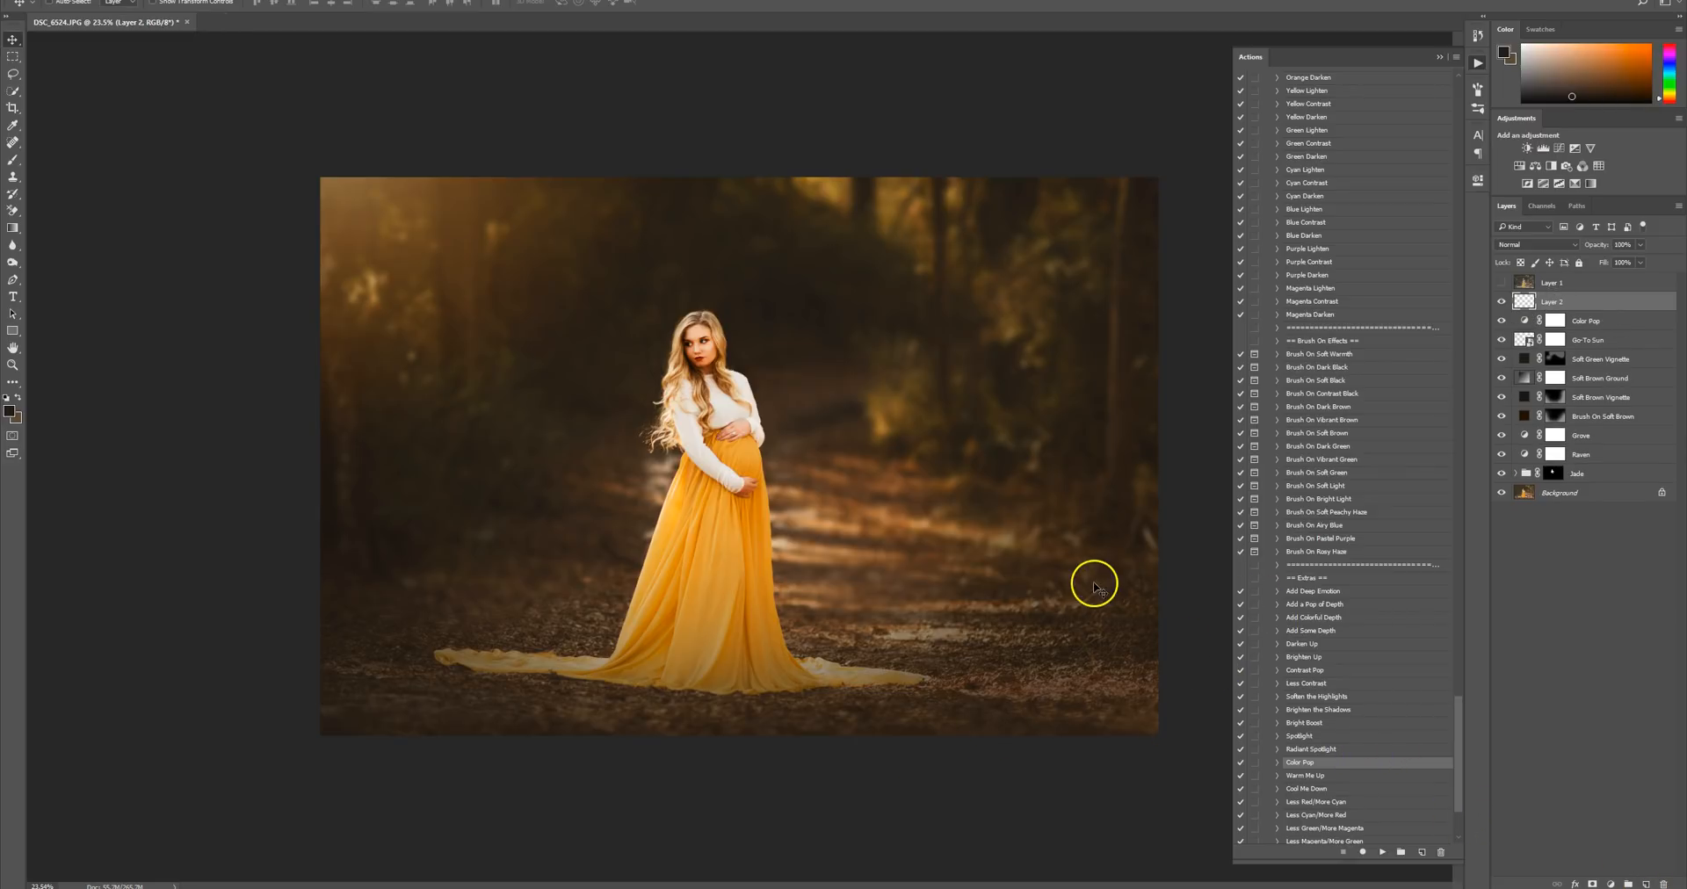
pyautogui.scroll(-2, 1084, 580)
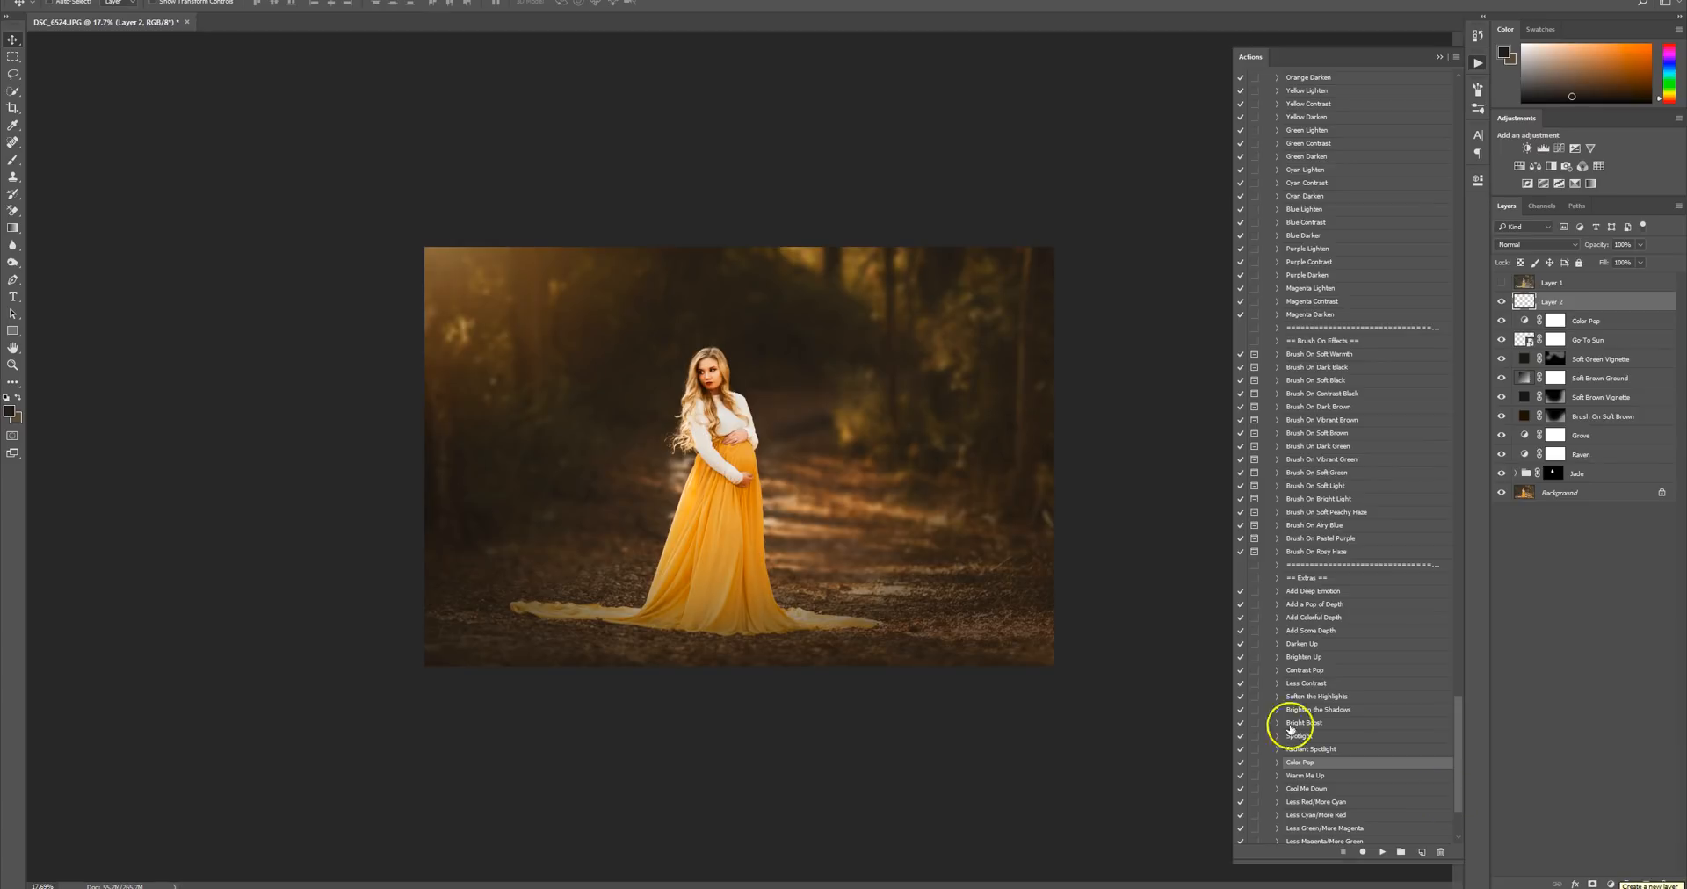
pyautogui.click(13, 159)
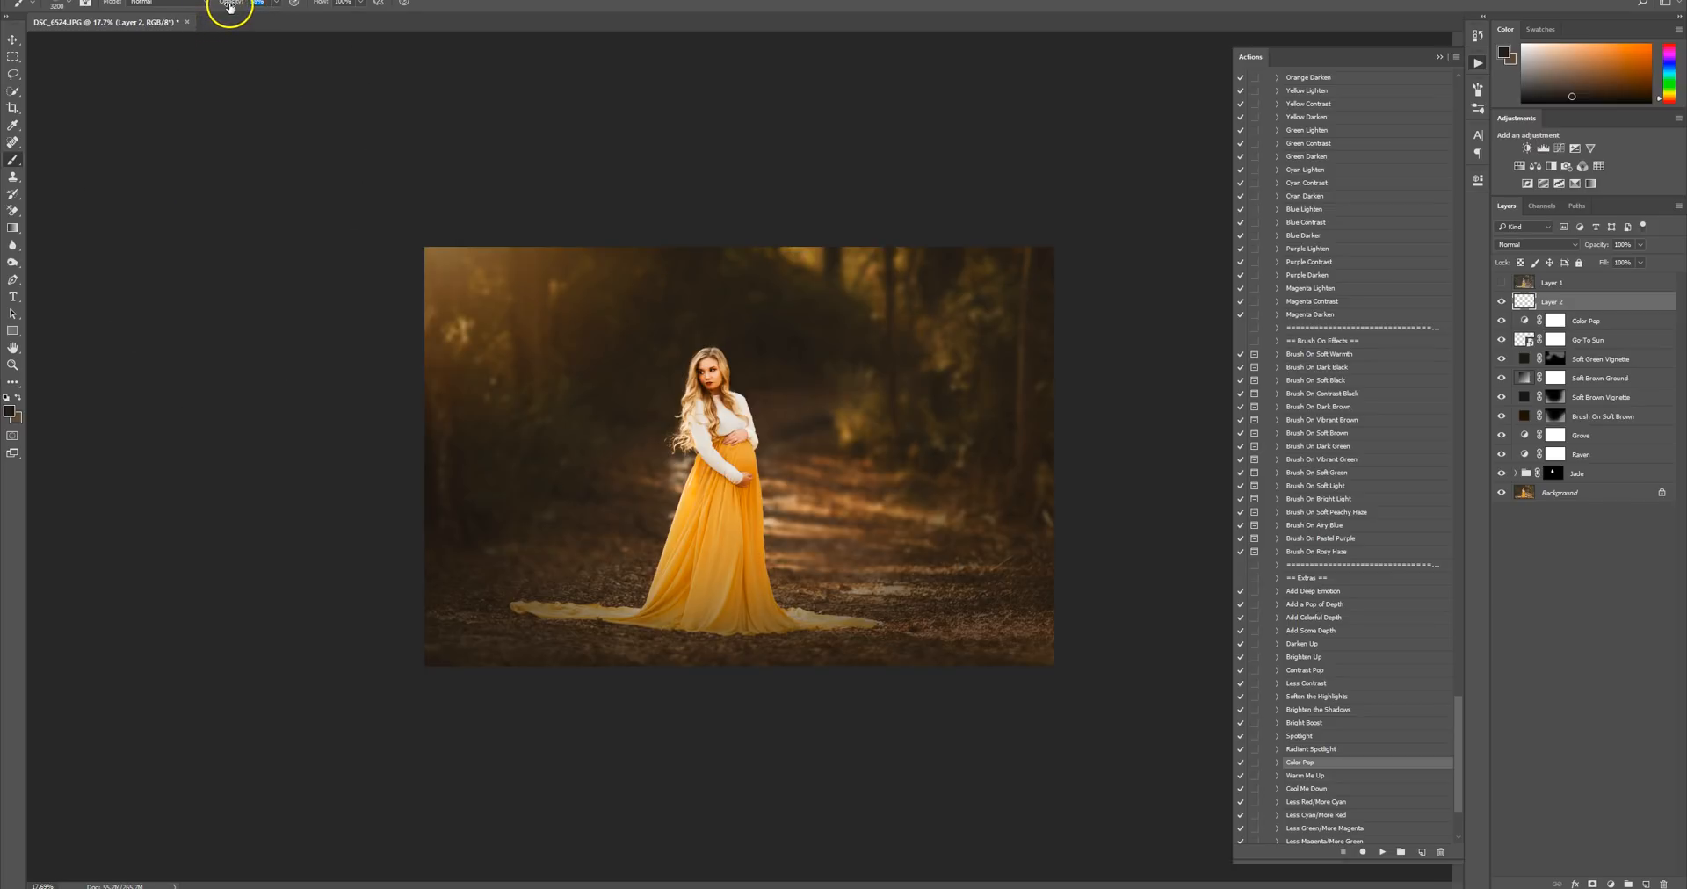
pyautogui.click(12, 413)
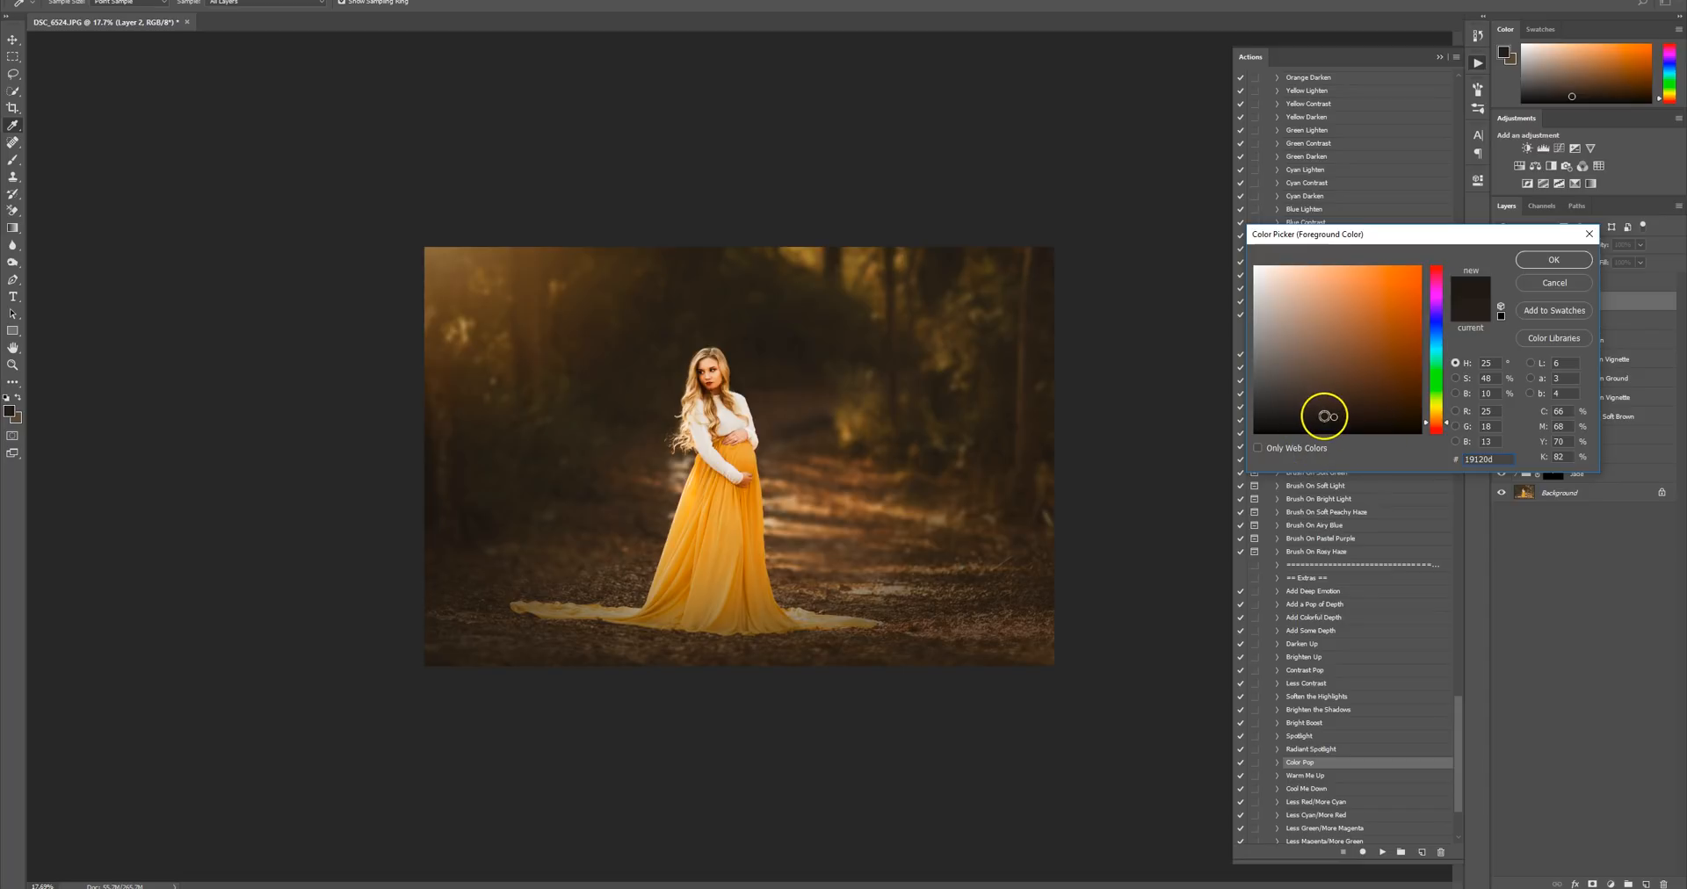
pyautogui.press('Return')
pyautogui.press('b')
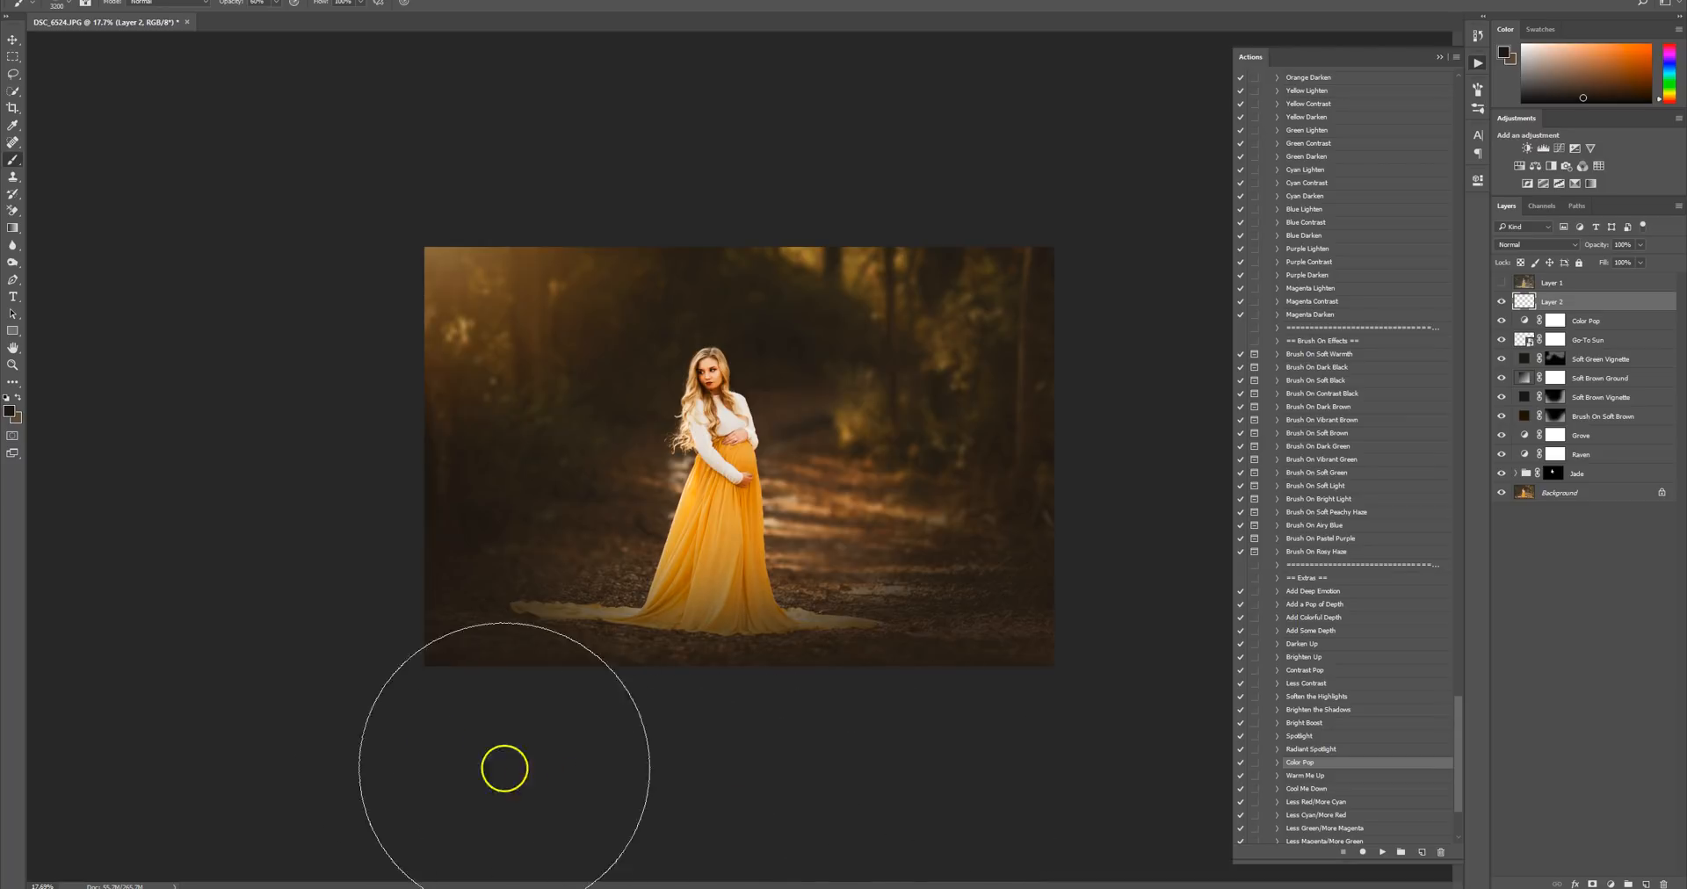
# Paint the dark brown over the lower part of the photo on the new layer with a 2400 px brush.
pyautogui.press('[')
pyautogui.press('[')
pyautogui.press('[')
pyautogui.press('[')
pyautogui.press('[')
pyautogui.press('[')
pyautogui.press('[')
pyautogui.press('[')
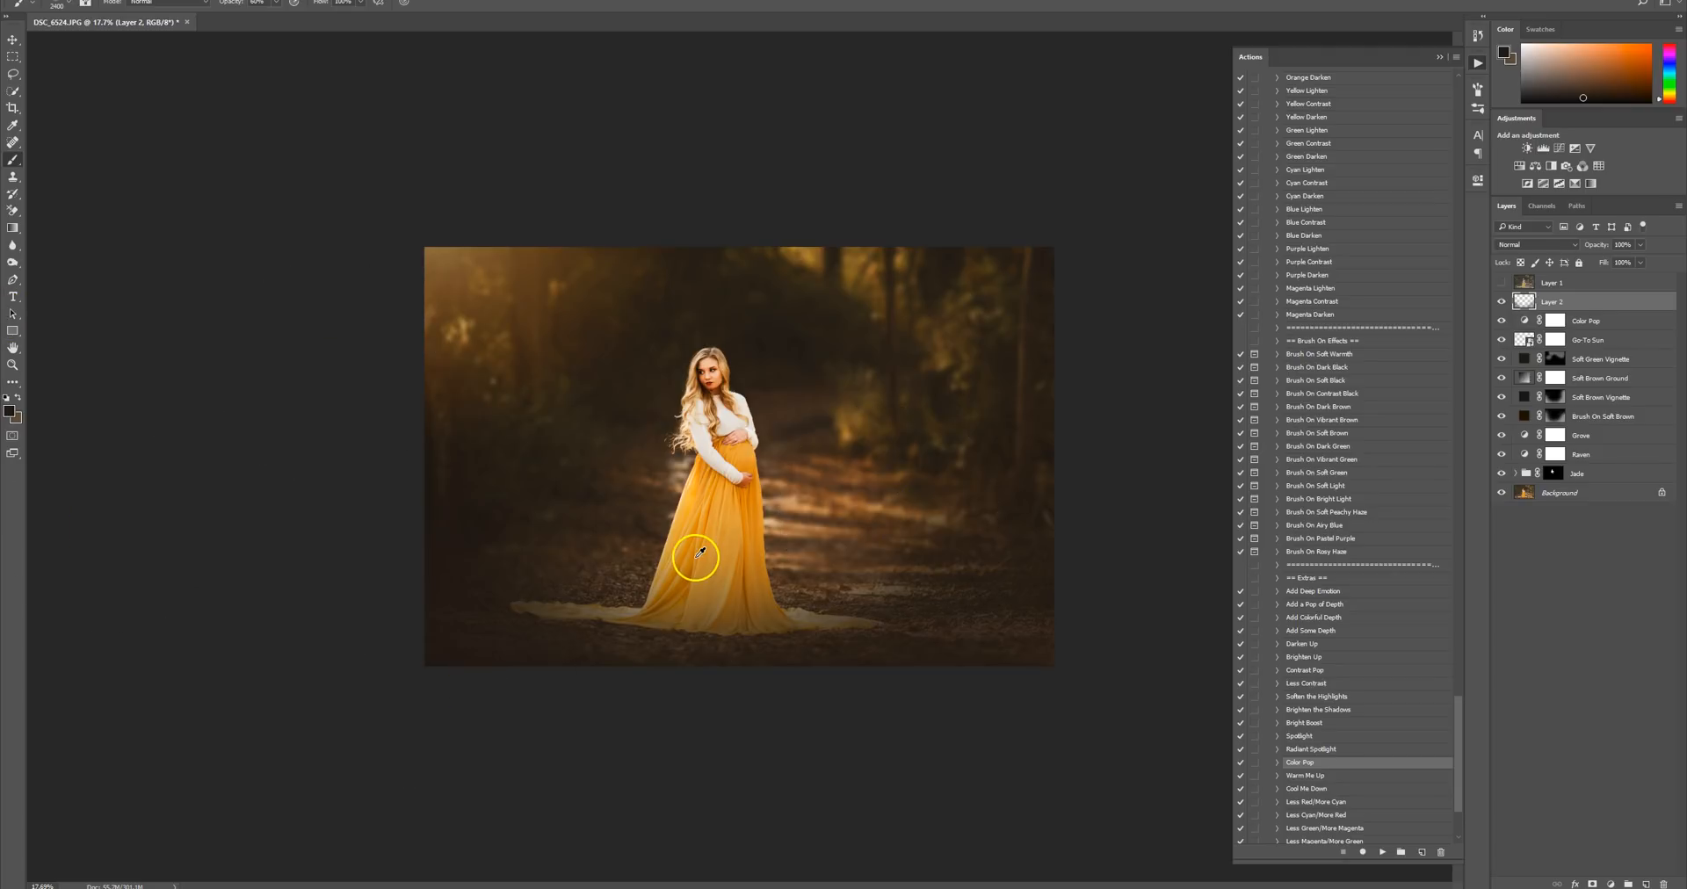
pyautogui.scroll(2, 696, 559)
pyautogui.scroll(1, 696, 559)
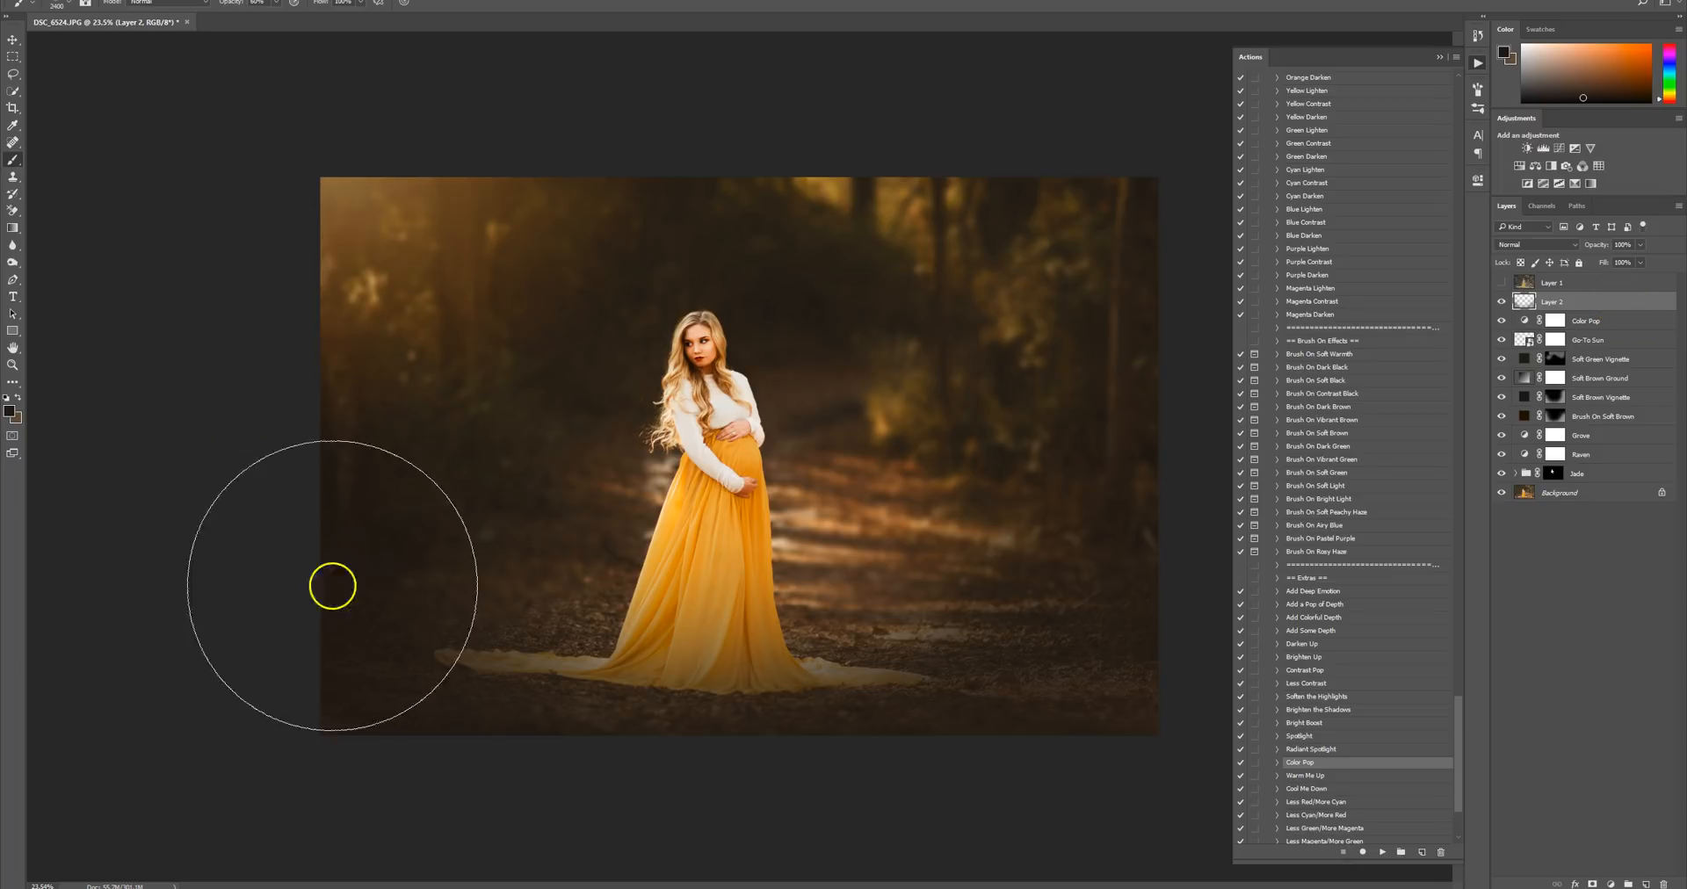
# Add a mask to Layer 2 and paint the dark tone off the dress's train on both sides with a much smaller black brush.
pyautogui.click(1593, 885)
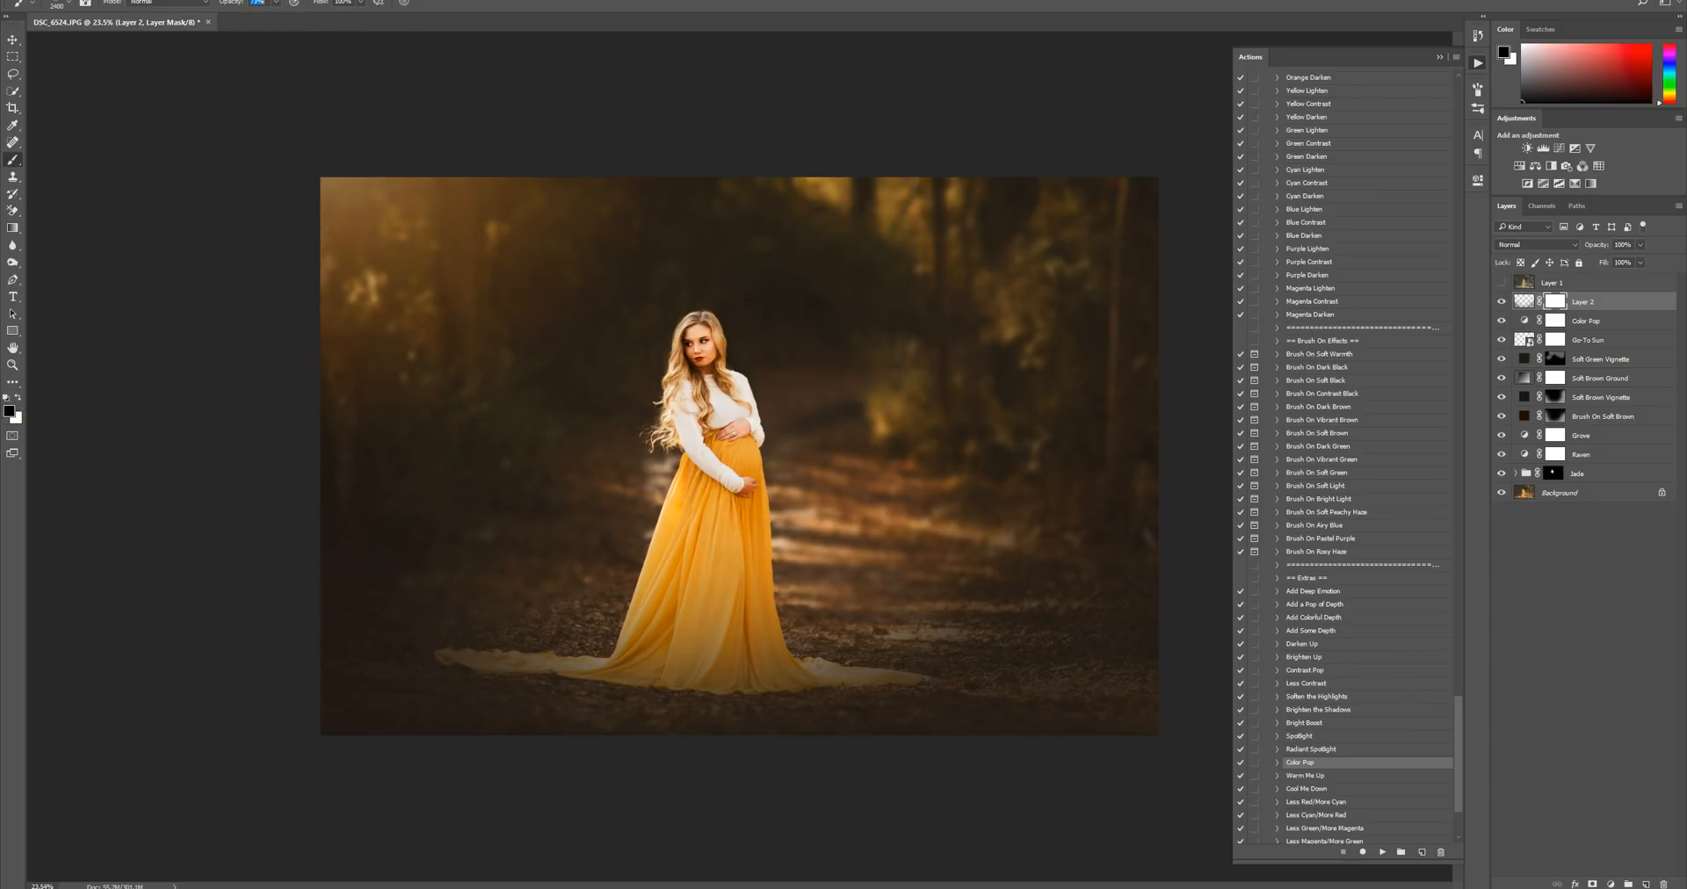
pyautogui.press('[')
pyautogui.press('[')
pyautogui.press('[')
pyautogui.press('[')
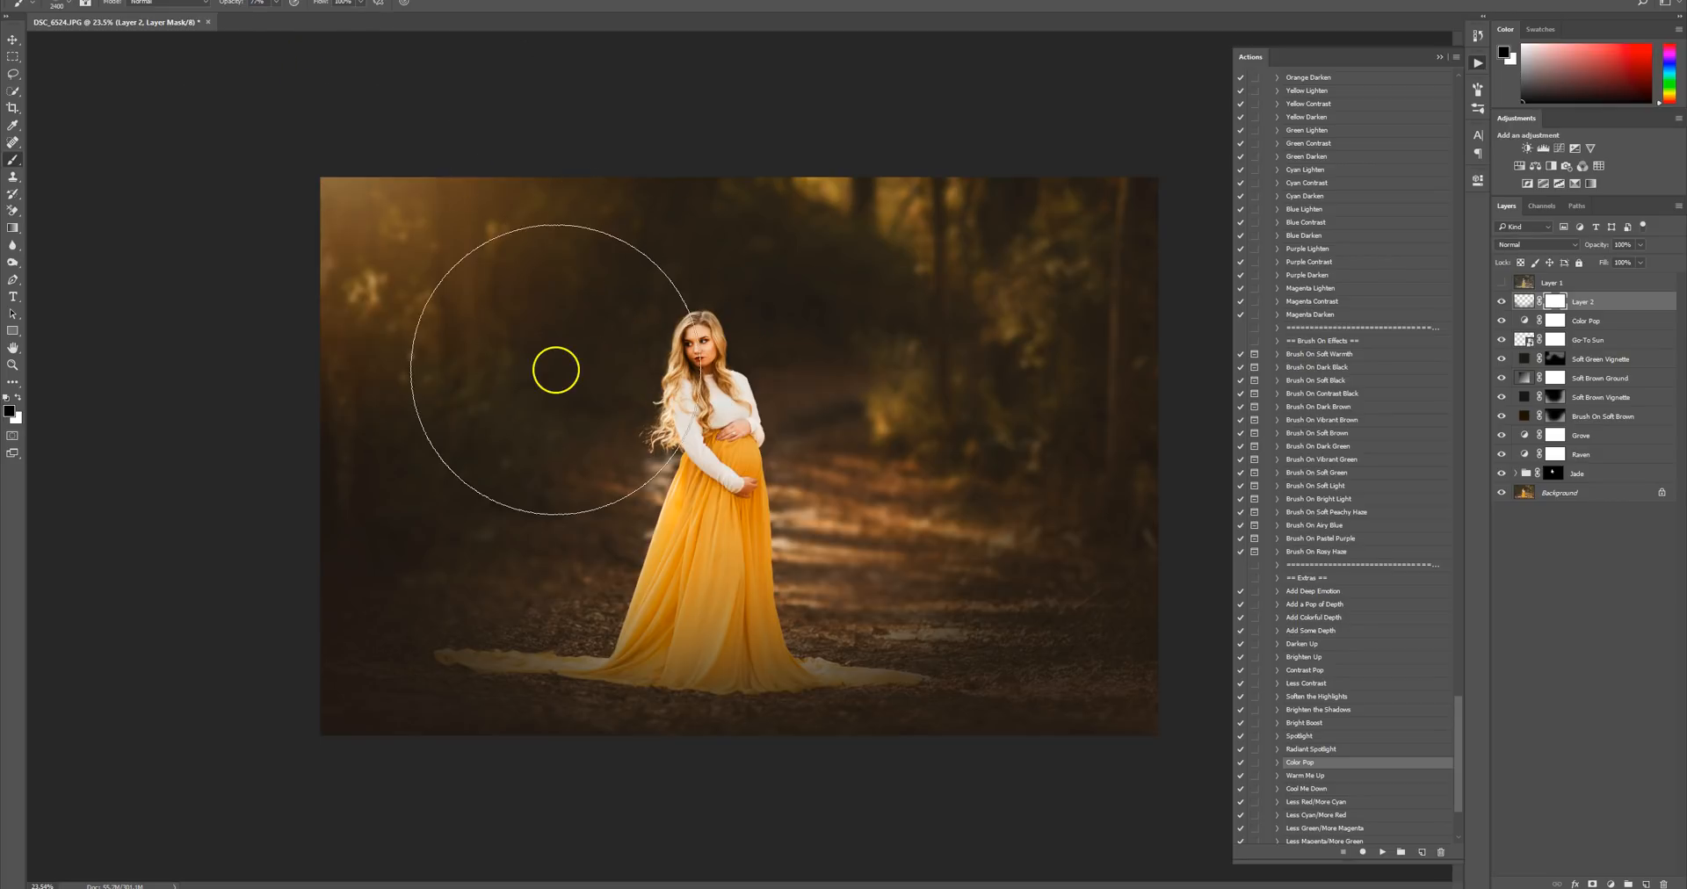
pyautogui.press('[')
pyautogui.press('[')
pyautogui.press('[')
pyautogui.press('[')
pyautogui.press('[')
pyautogui.press('[')
pyautogui.press('[')
pyautogui.press('[')
pyautogui.press('[')
pyautogui.press('[')
pyautogui.press('[')
pyautogui.press('[')
pyautogui.press('[')
pyautogui.press('[')
pyautogui.press('[')
pyautogui.press('[')
pyautogui.press('[')
pyautogui.press('[')
pyautogui.press('[')
pyautogui.press('[')
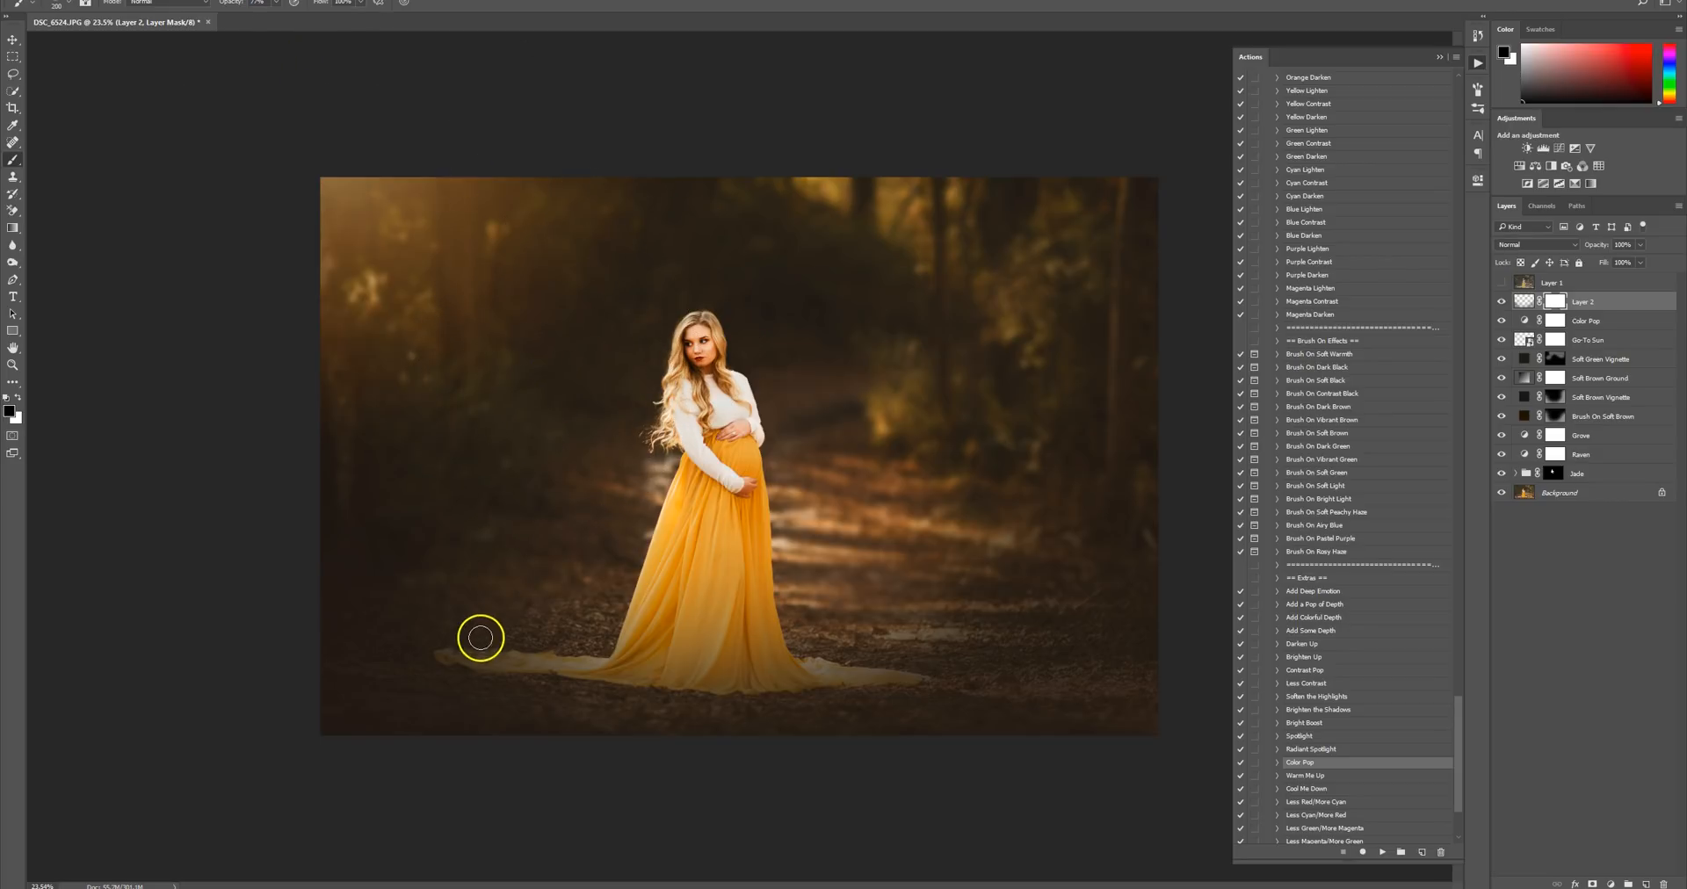
pyautogui.moveTo(443, 656)
pyautogui.mouseDown()
pyautogui.moveTo(710, 679)
pyautogui.moveTo(441, 654)
pyautogui.moveTo(740, 688)
pyautogui.moveTo(854, 678)
pyautogui.moveTo(802, 666)
pyautogui.mouseUp()
pyautogui.moveTo(795, 676)
pyautogui.mouseDown()
pyautogui.moveTo(677, 663)
pyautogui.moveTo(695, 639)
pyautogui.moveTo(740, 666)
pyautogui.moveTo(783, 662)
pyautogui.moveTo(763, 595)
pyautogui.moveTo(759, 661)
pyautogui.moveTo(746, 580)
pyautogui.moveTo(772, 645)
pyautogui.moveTo(734, 601)
pyautogui.moveTo(743, 668)
pyautogui.moveTo(711, 649)
pyautogui.moveTo(724, 566)
pyautogui.moveTo(684, 597)
pyautogui.moveTo(653, 684)
pyautogui.moveTo(646, 653)
pyautogui.moveTo(622, 662)
pyautogui.moveTo(635, 638)
pyautogui.moveTo(617, 674)
pyautogui.moveTo(659, 680)
pyautogui.moveTo(634, 633)
pyautogui.moveTo(650, 572)
pyautogui.moveTo(663, 609)
pyautogui.moveTo(644, 655)
pyautogui.moveTo(684, 620)
pyautogui.moveTo(690, 667)
pyautogui.moveTo(921, 678)
pyautogui.mouseUp()
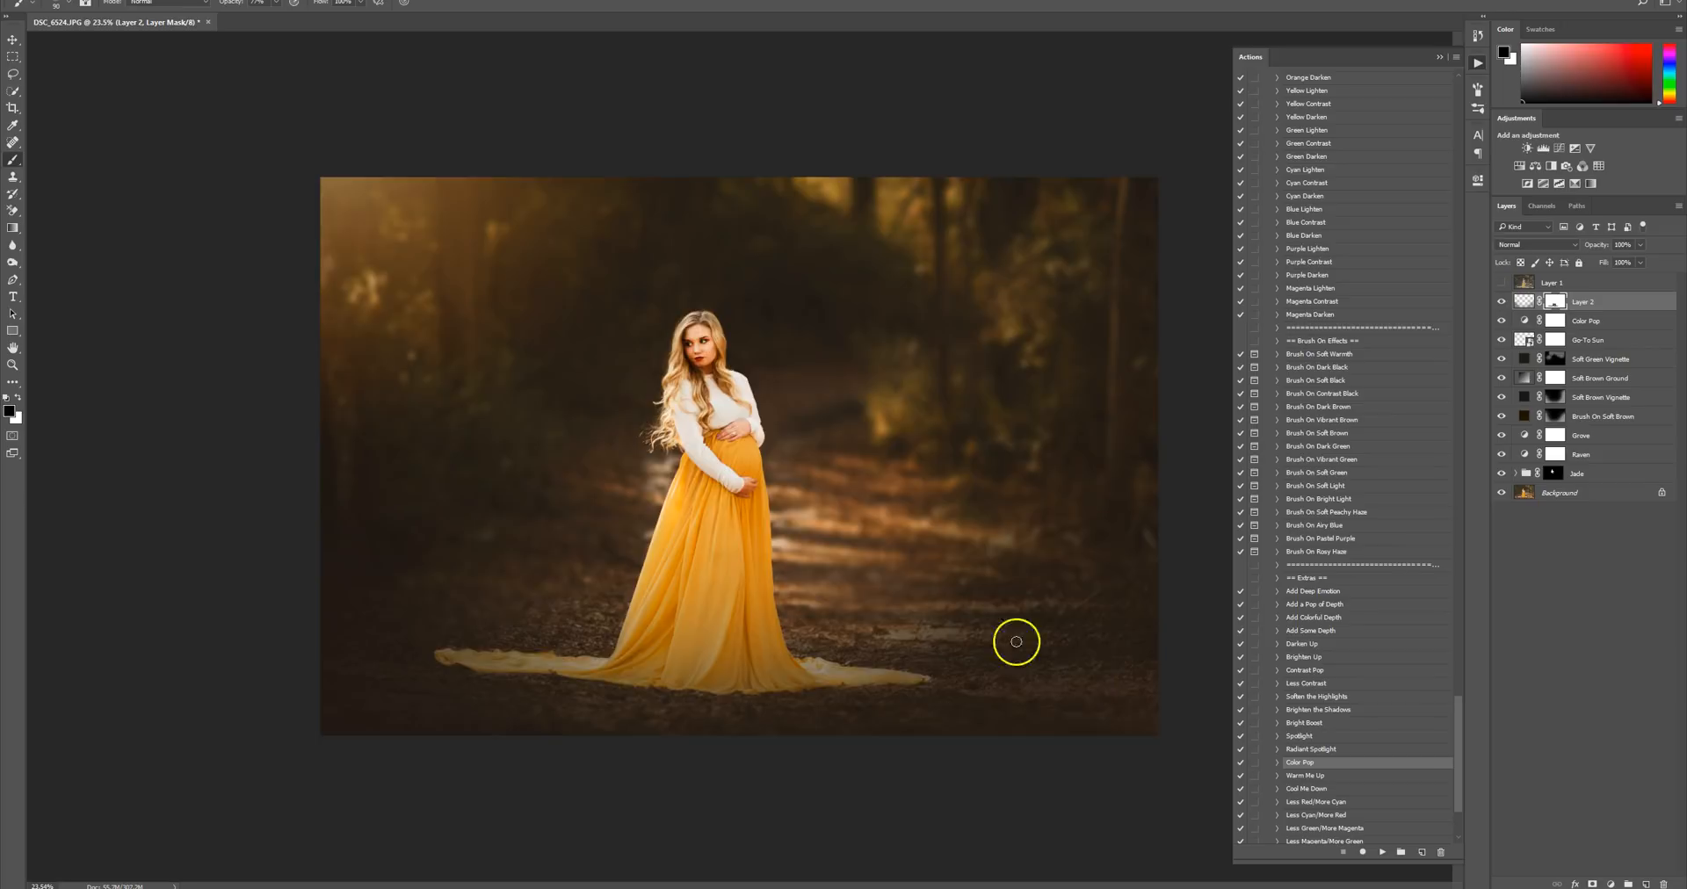
# Toggle the unedited photo on Layer 1 to compare before and after, leave it hidden, and view the edit at smaller magnification.
pyautogui.hotkey('ctrl', '-')
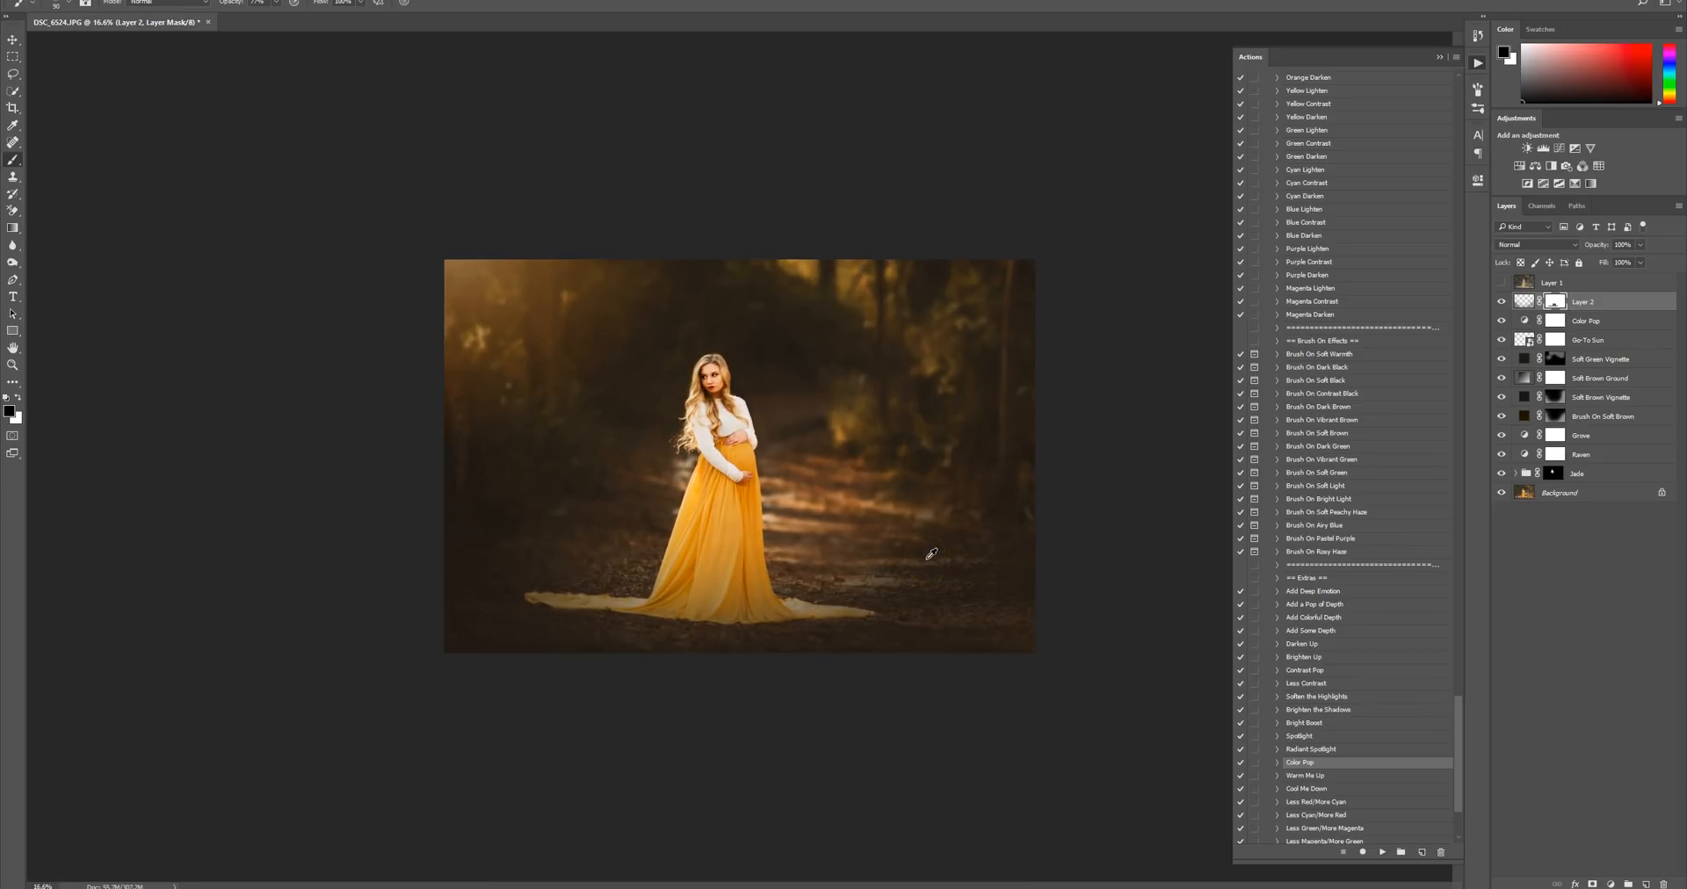
pyautogui.scroll(1, 931, 553)
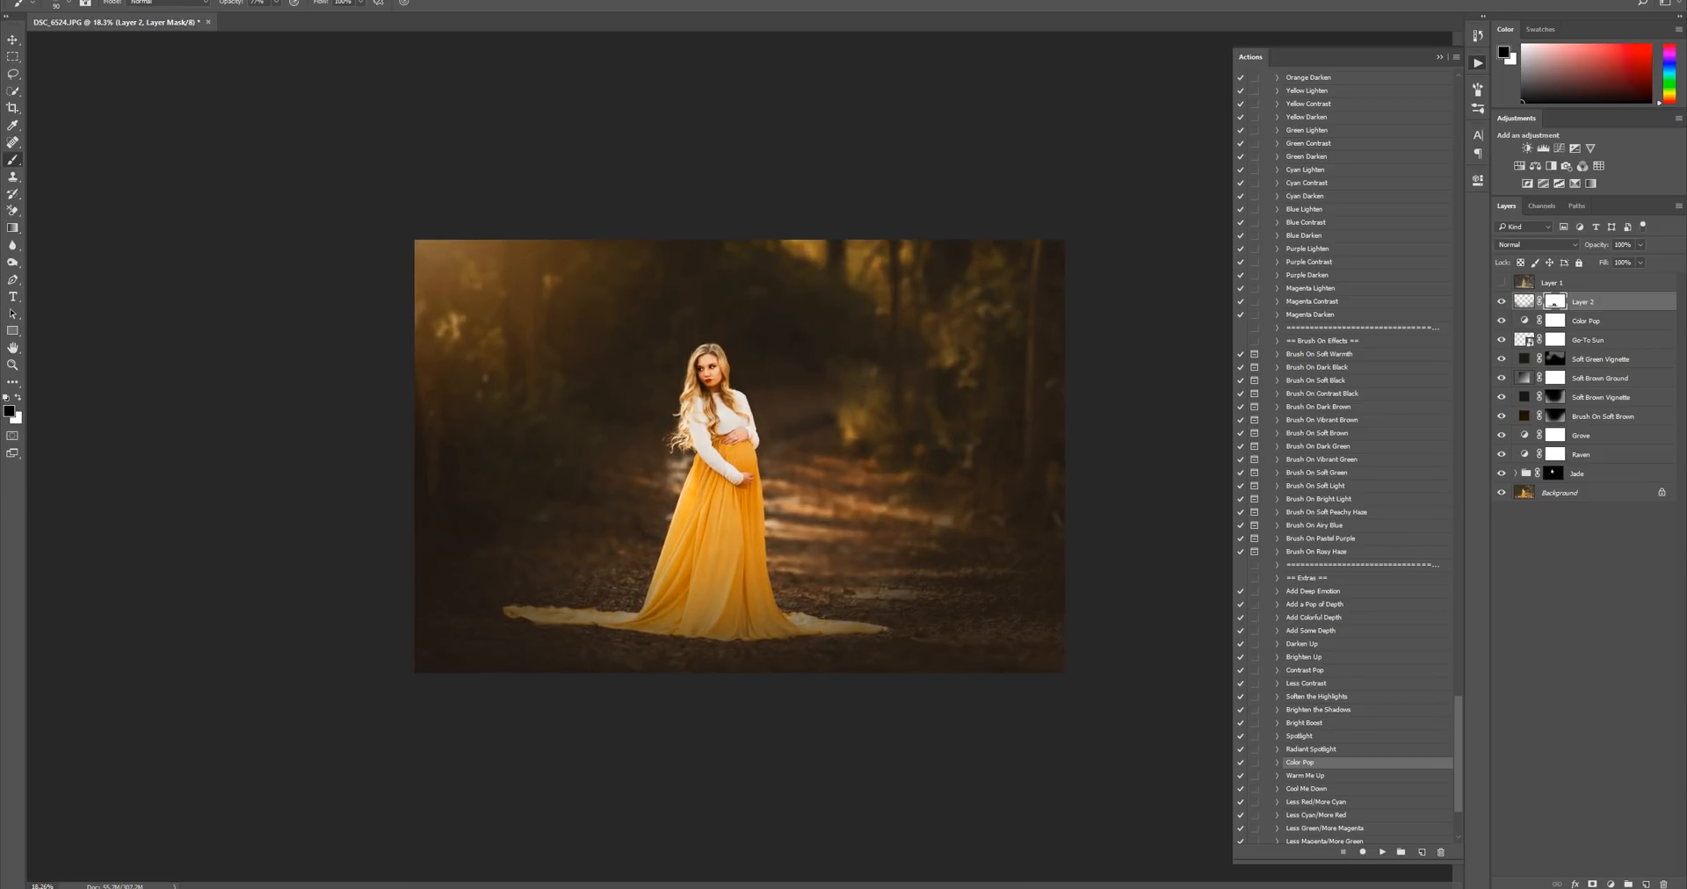
pyautogui.click(12, 41)
pyautogui.scroll(2, 510, 293)
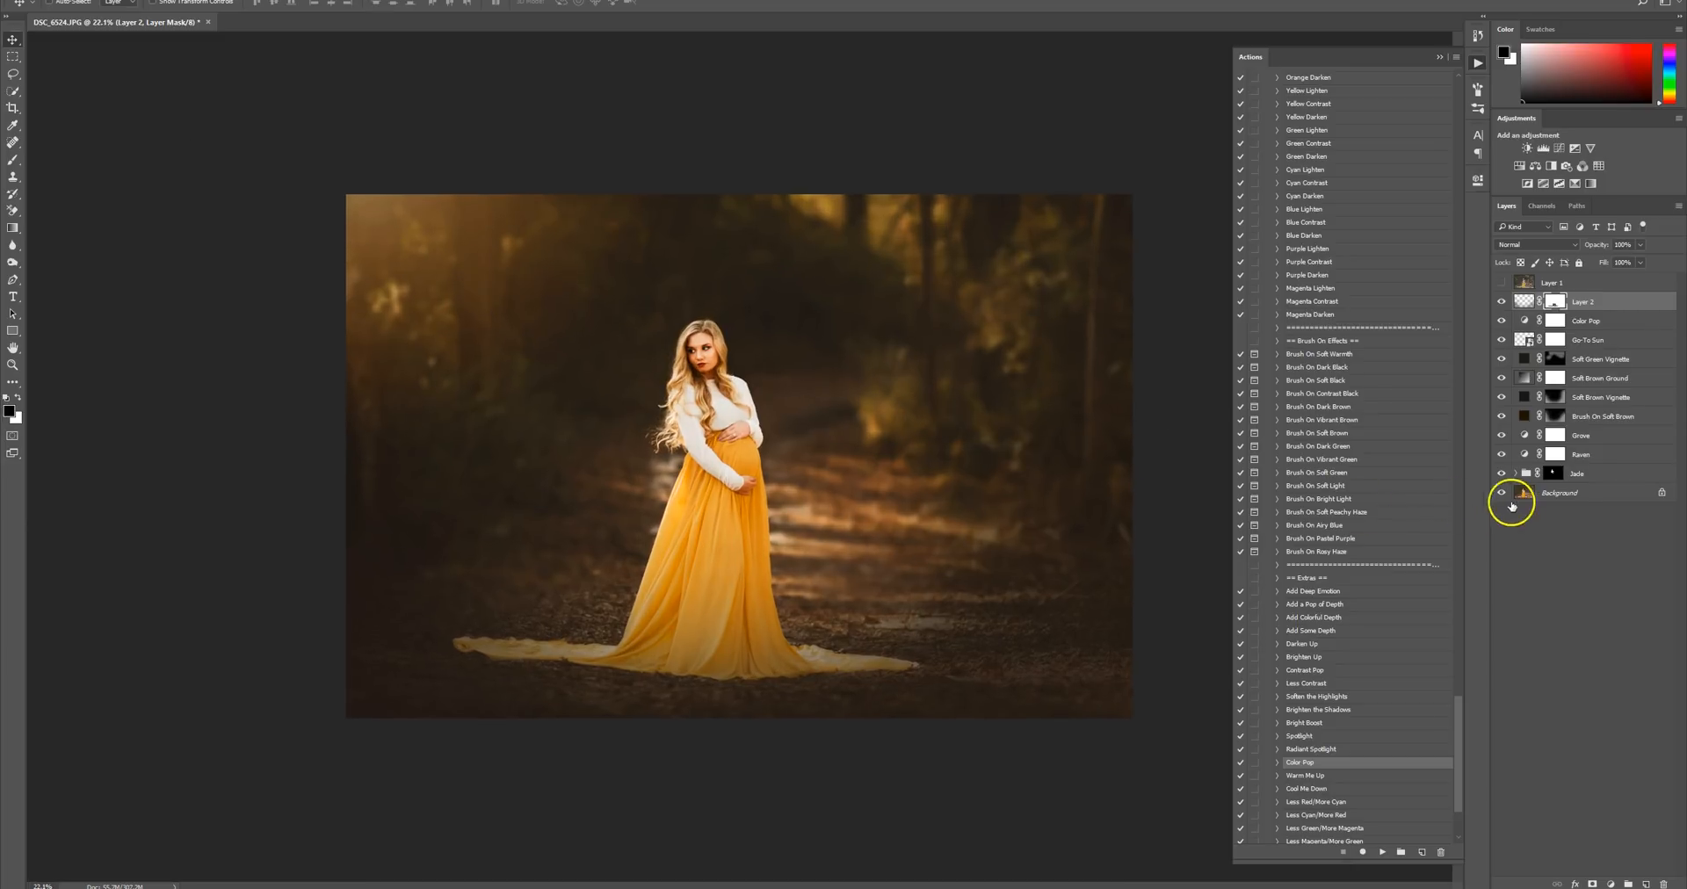
pyautogui.click(1502, 283)
pyautogui.click(1502, 283)
pyautogui.click(1502, 283)
pyautogui.click(1502, 283)
pyautogui.scroll(-2, 1058, 610)
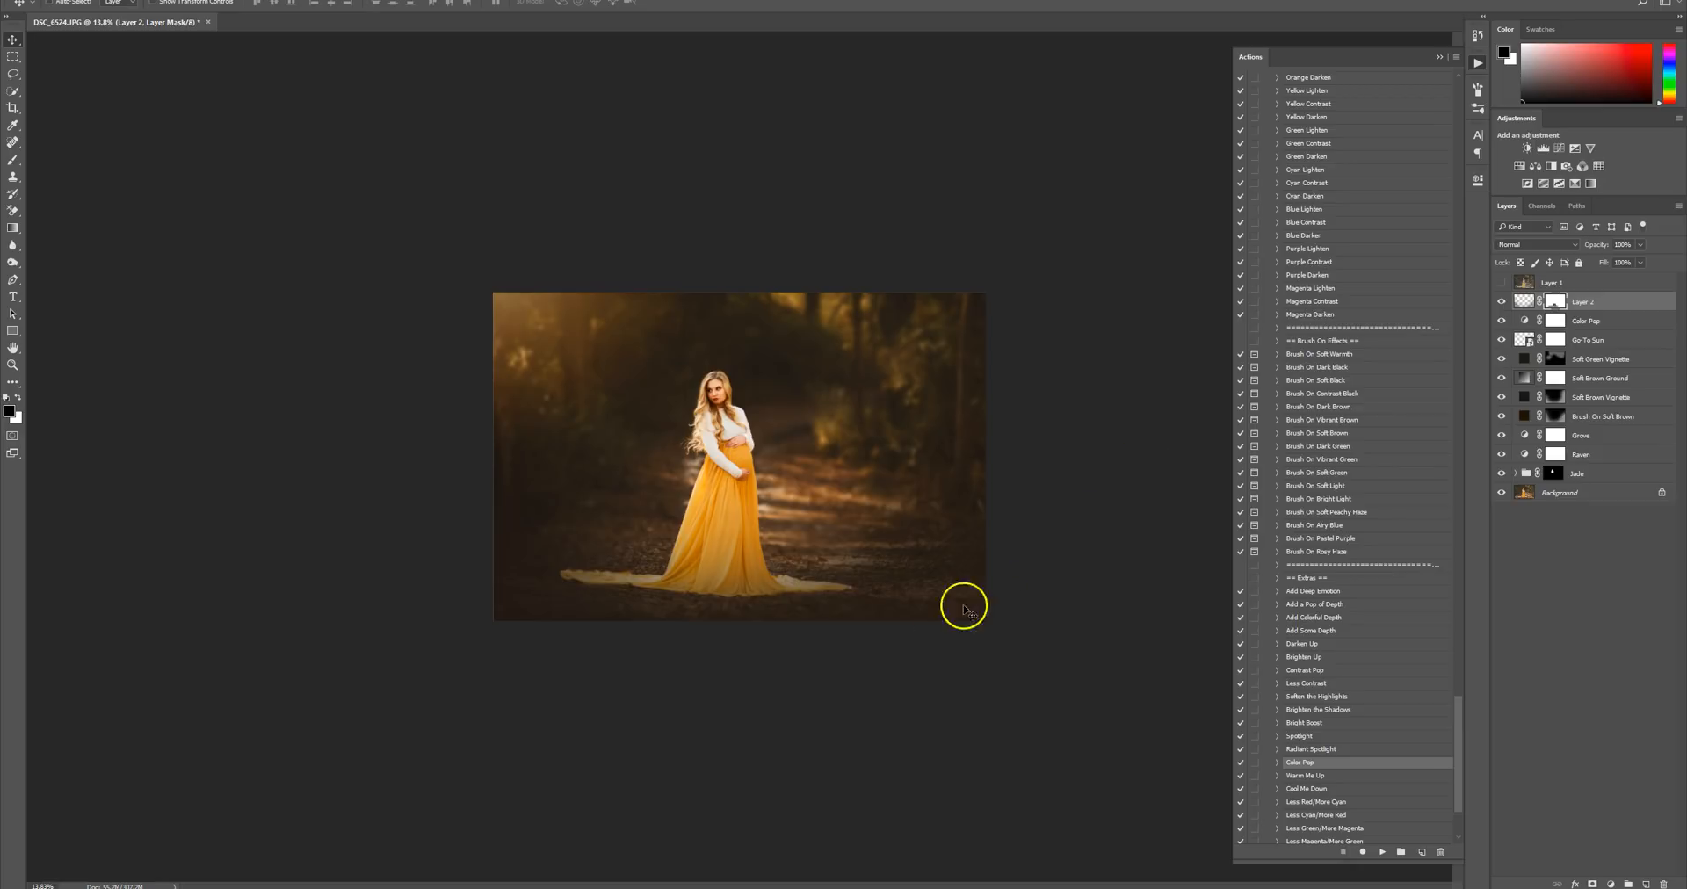
# Add another new layer above Layer 2 and set the Brush tool's foreground color to near-black #111010.
pyautogui.click(1647, 884)
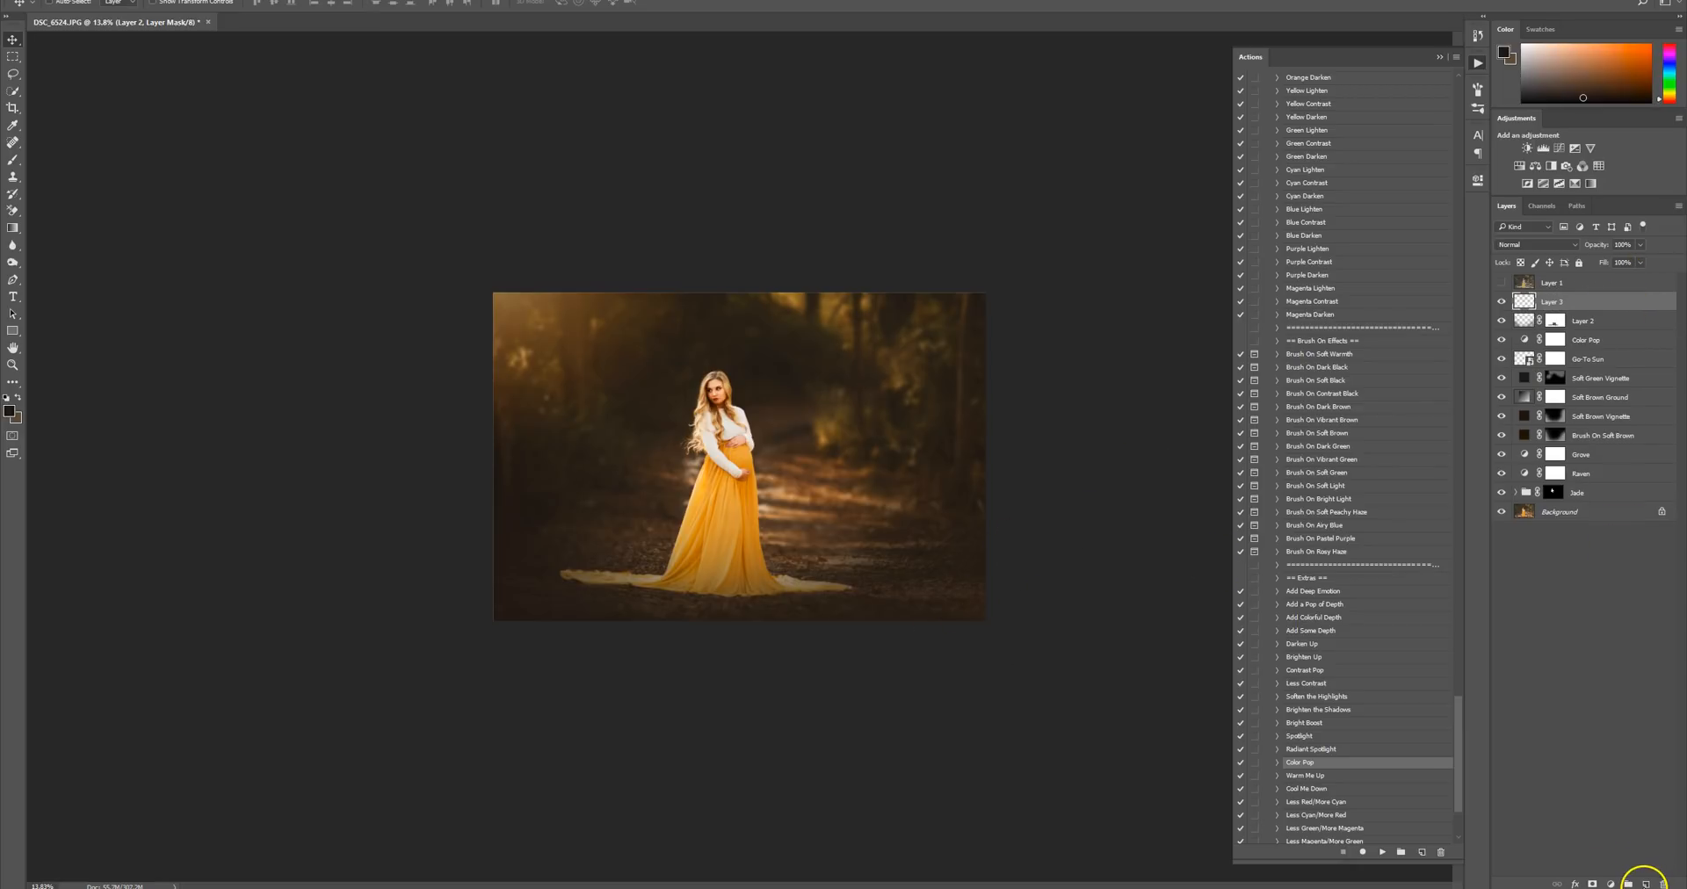
pyautogui.click(13, 162)
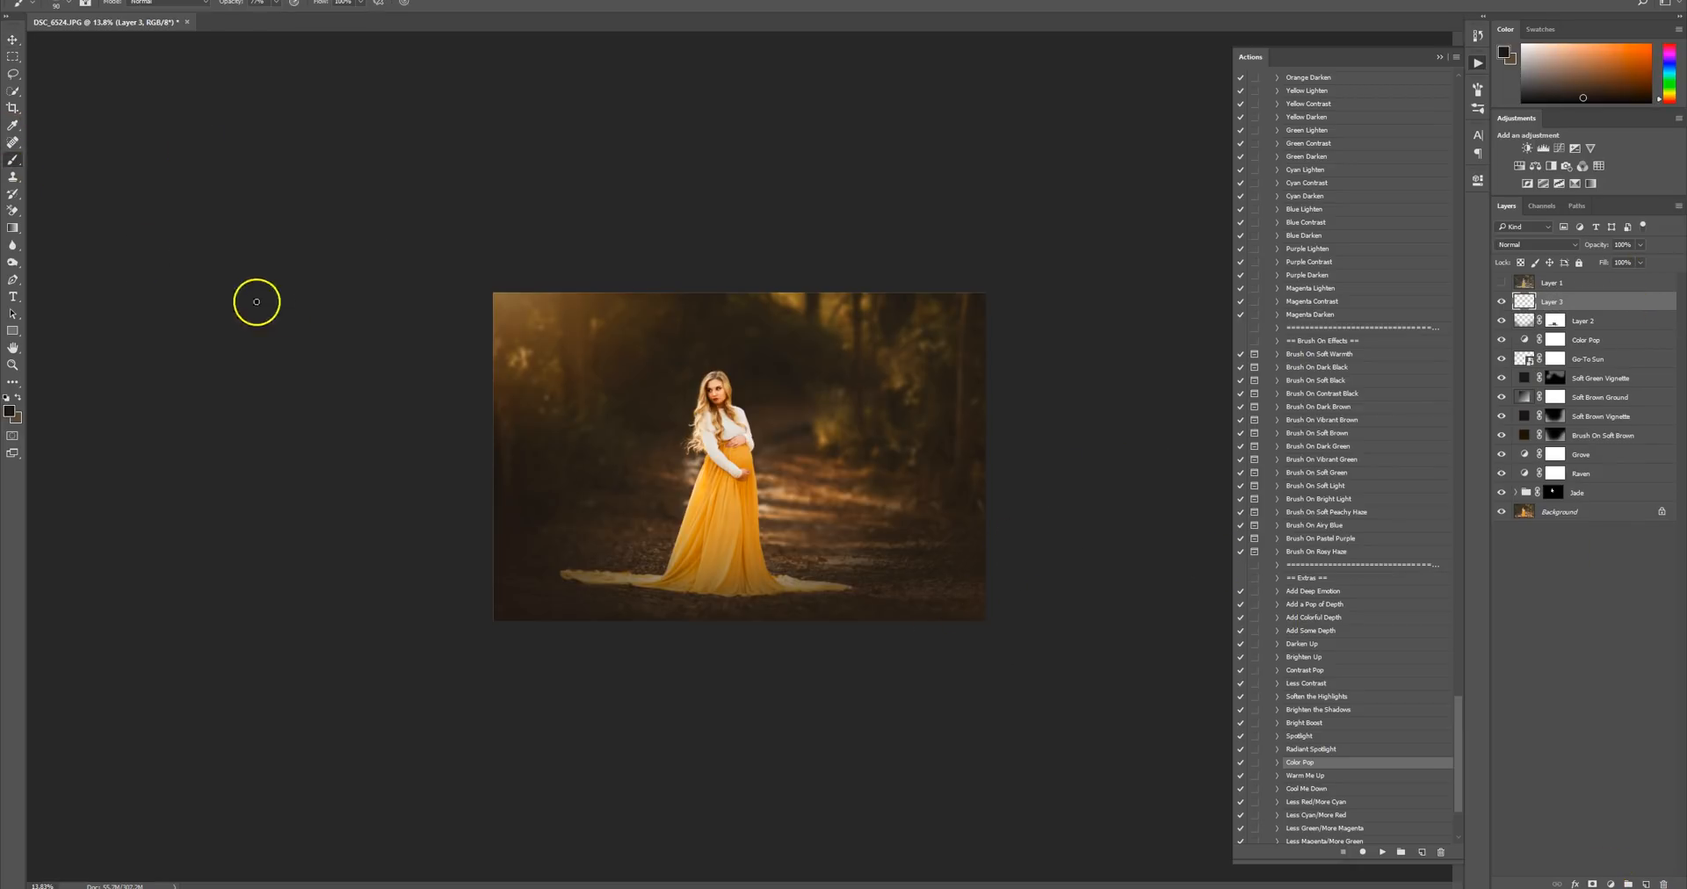
pyautogui.scroll(2, 353, 315)
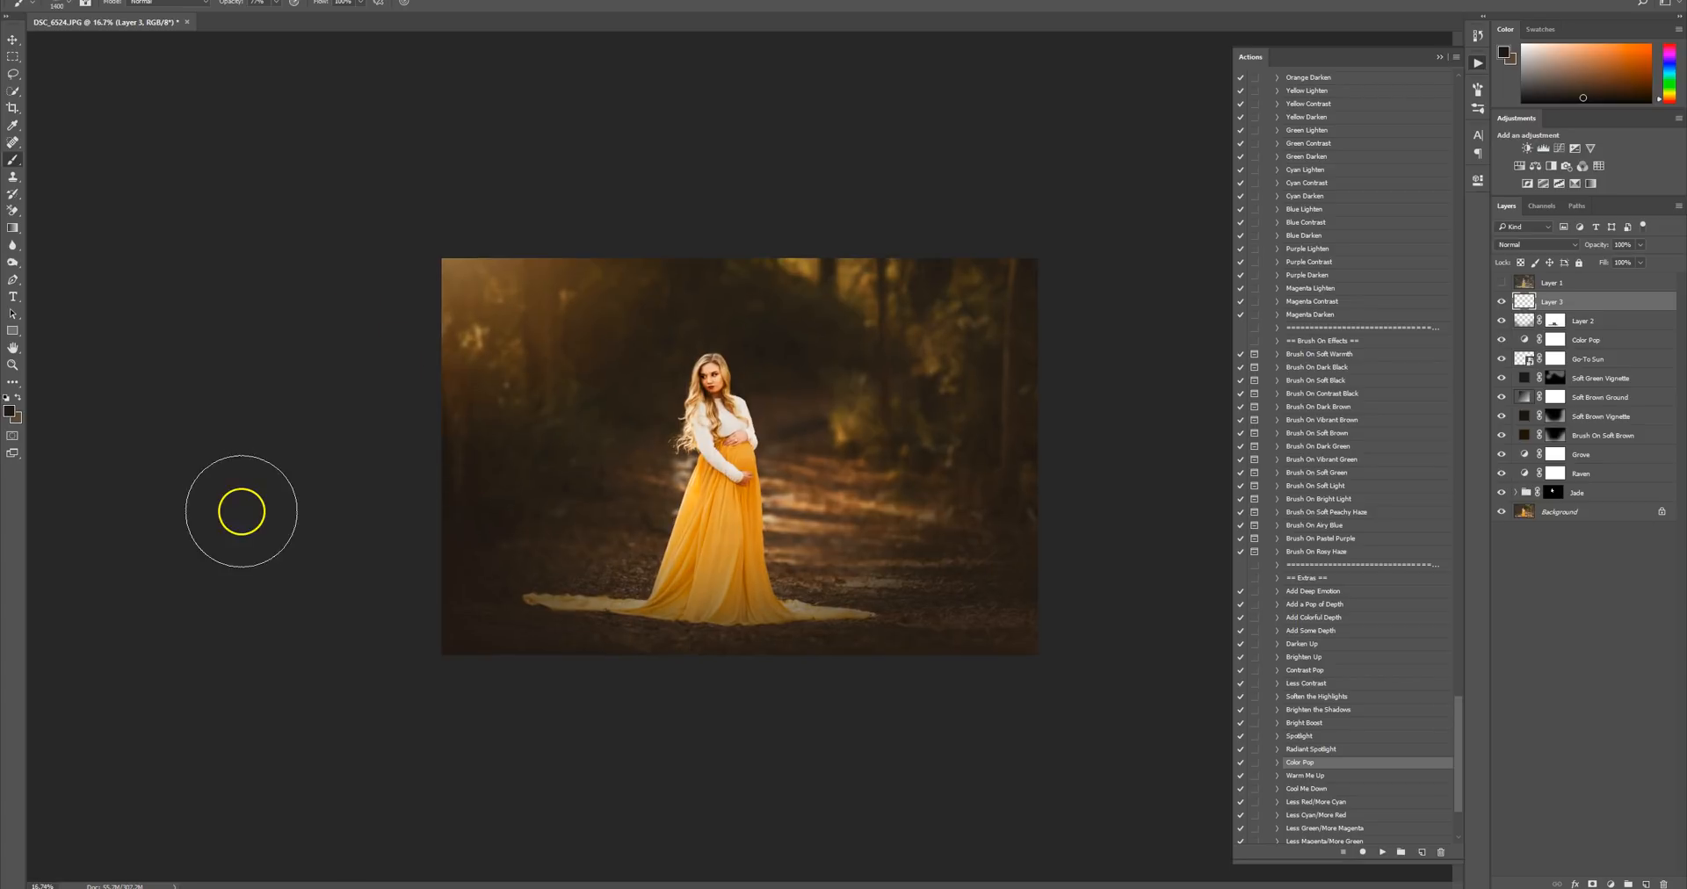
pyautogui.click(9, 409)
pyautogui.moveTo(1292, 415); pyautogui.dragTo(1268, 421)
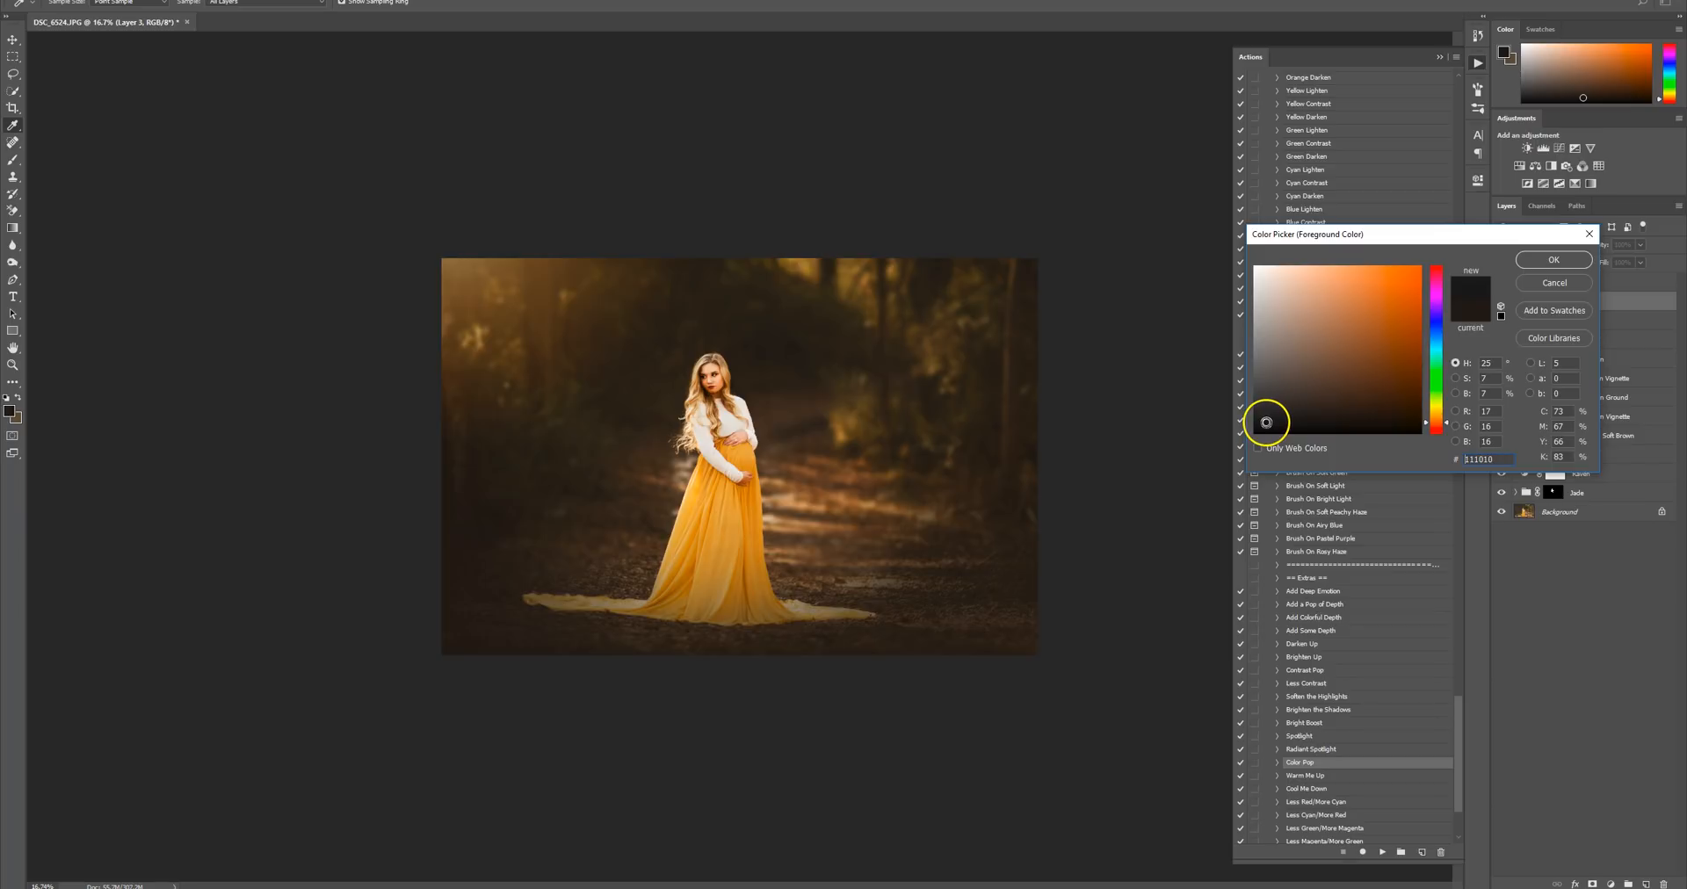
pyautogui.press('Return')
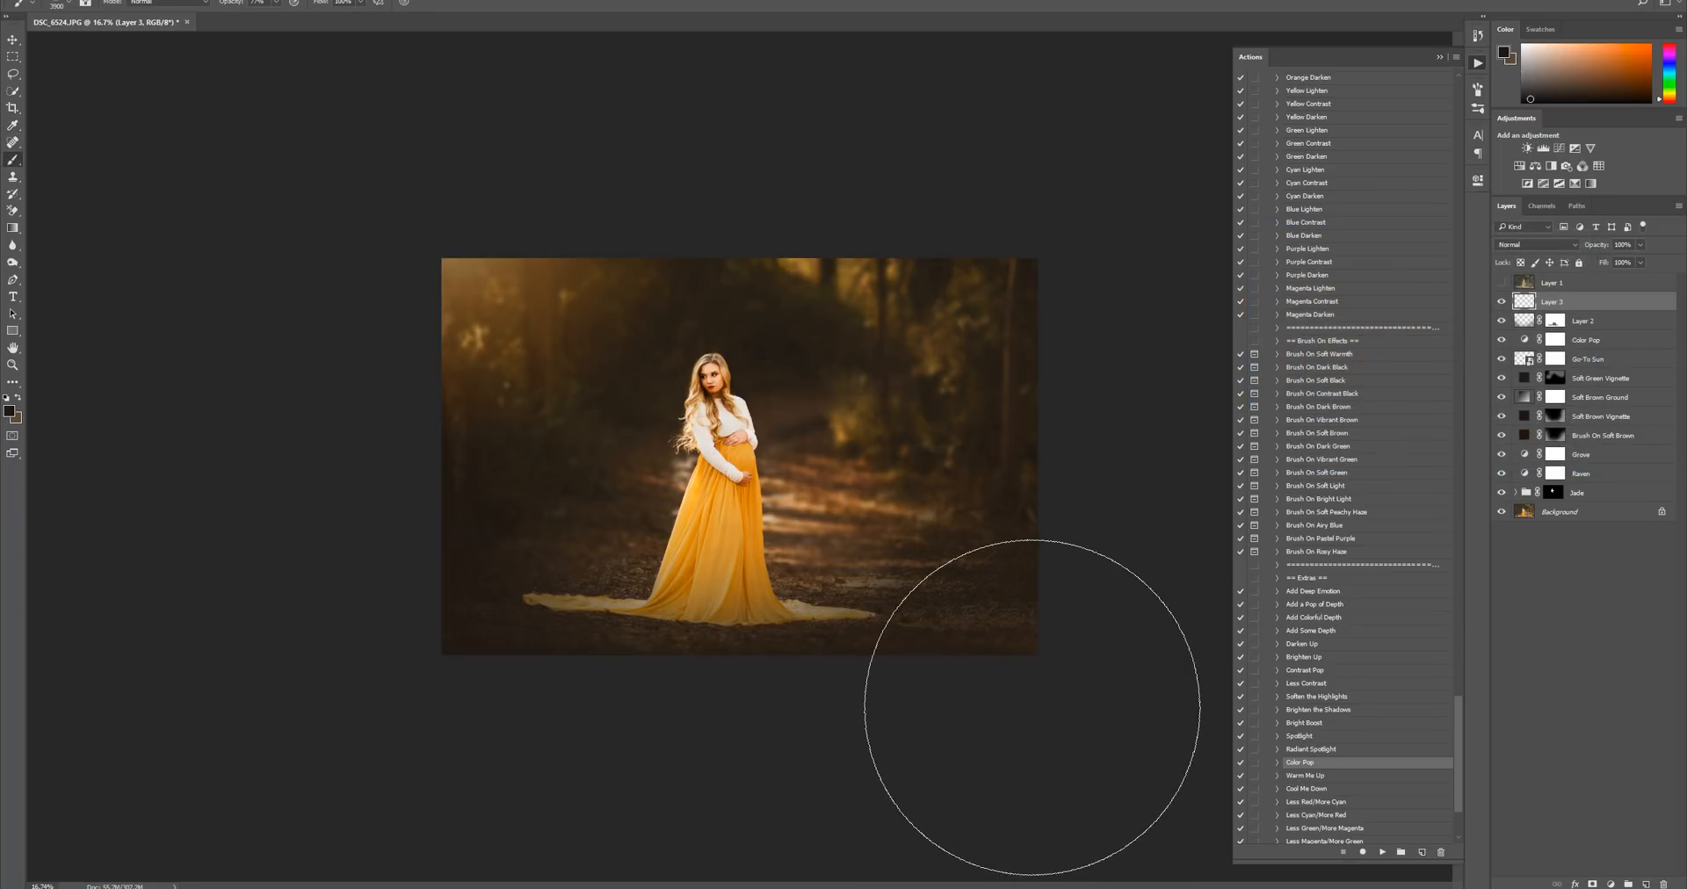
# Darken the photo's outer edges on Layer 3 with a very large brush, and toggle the layer to check the effect.
pyautogui.hotkey('ctrl', '-')
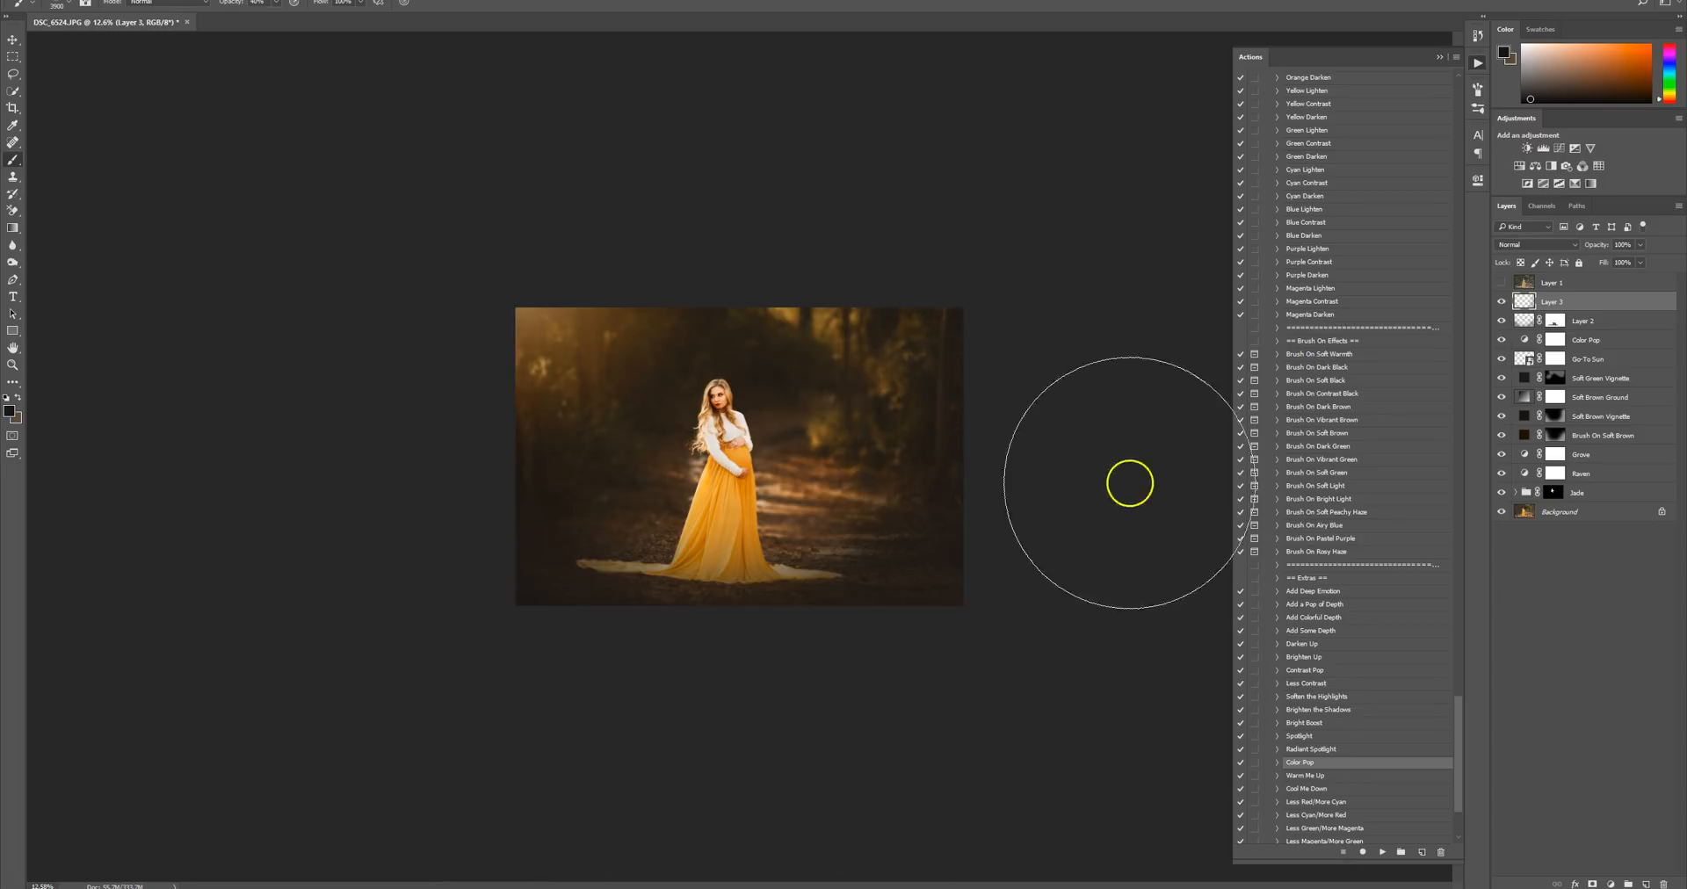
pyautogui.hotkey('ctrl', '+')
pyautogui.scroll(2, 1081, 646)
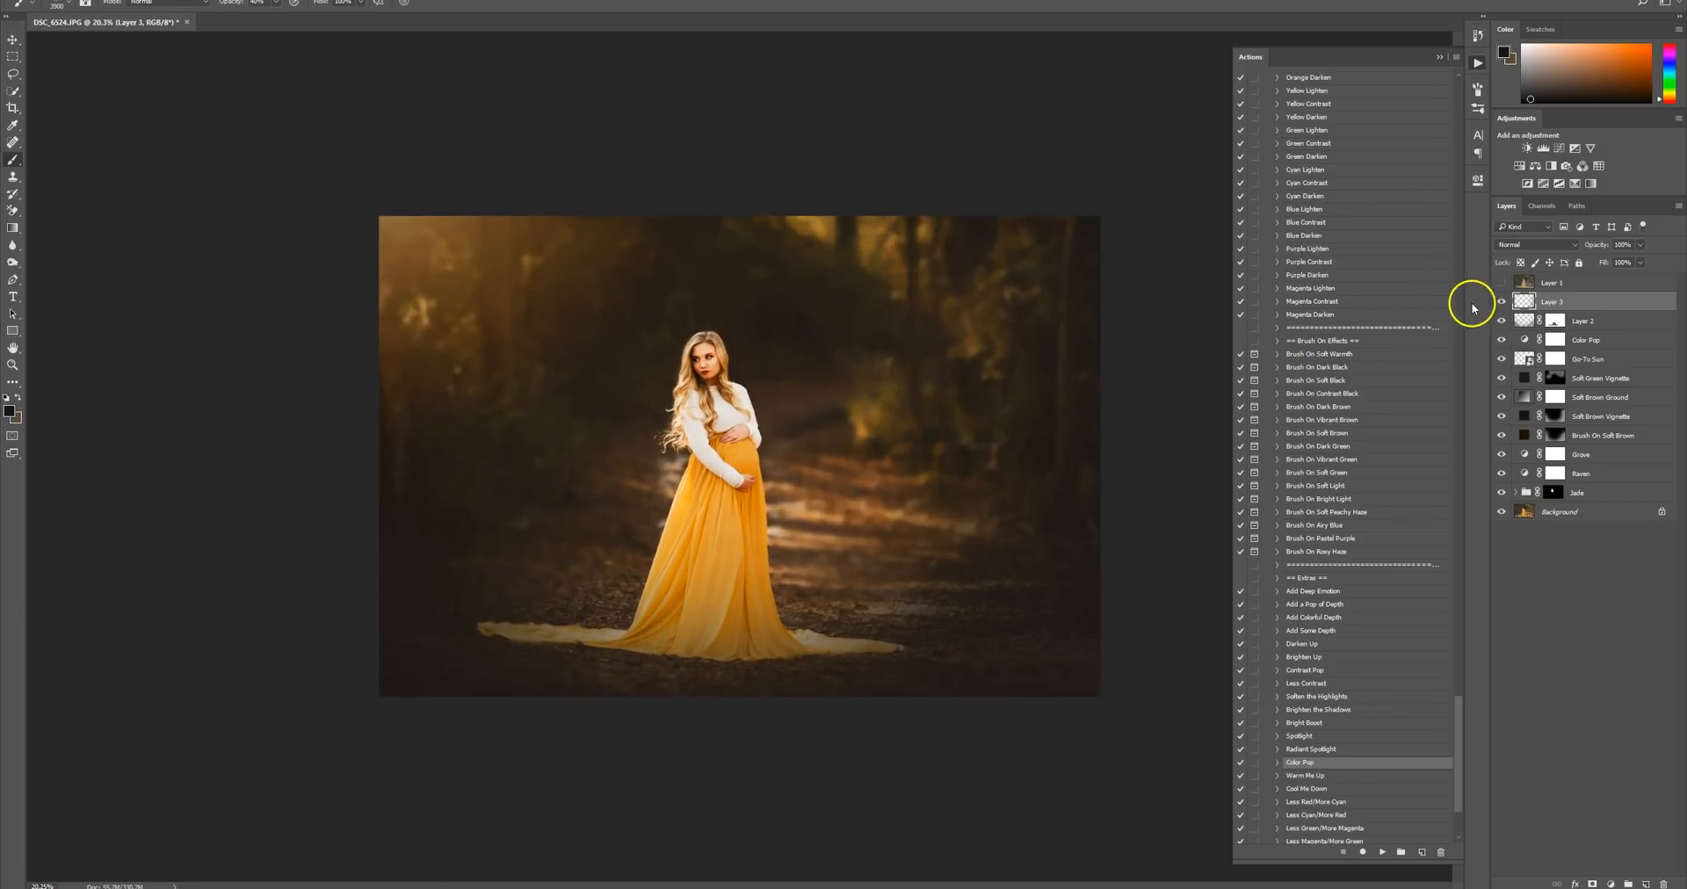
pyautogui.click(1499, 303)
pyautogui.click(1499, 303)
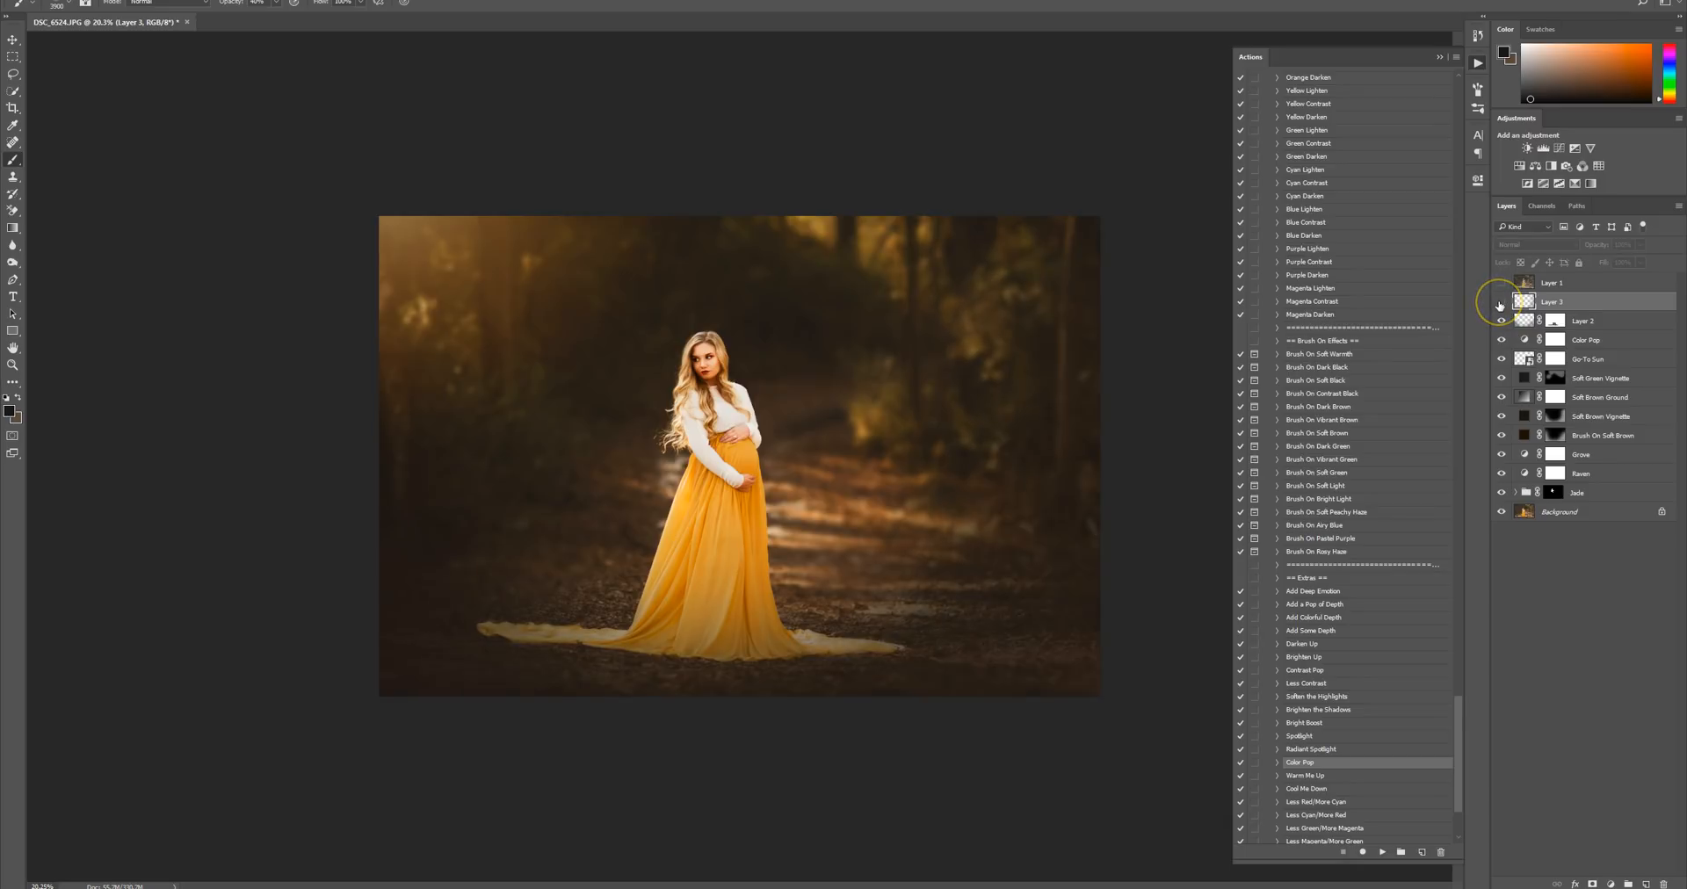
# Compare the finished edit with the unedited photo by toggling Layer 1, leaving it hidden.
pyautogui.click(11, 40)
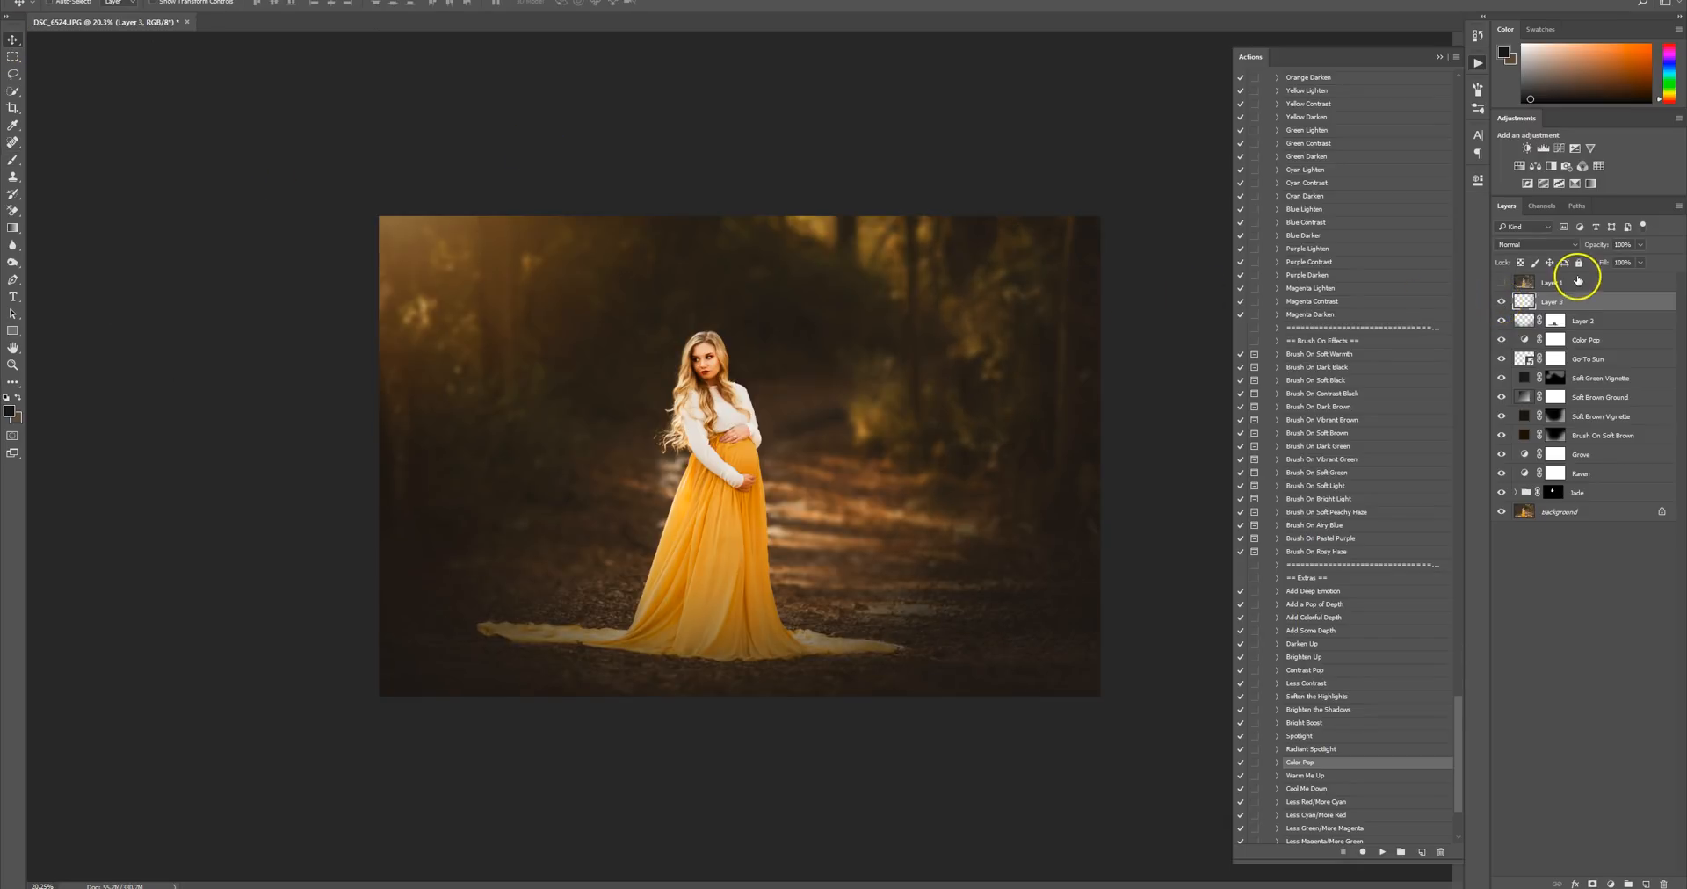
pyautogui.click(1500, 283)
pyautogui.click(1501, 283)
pyautogui.click(1501, 283)
pyautogui.click(1500, 283)
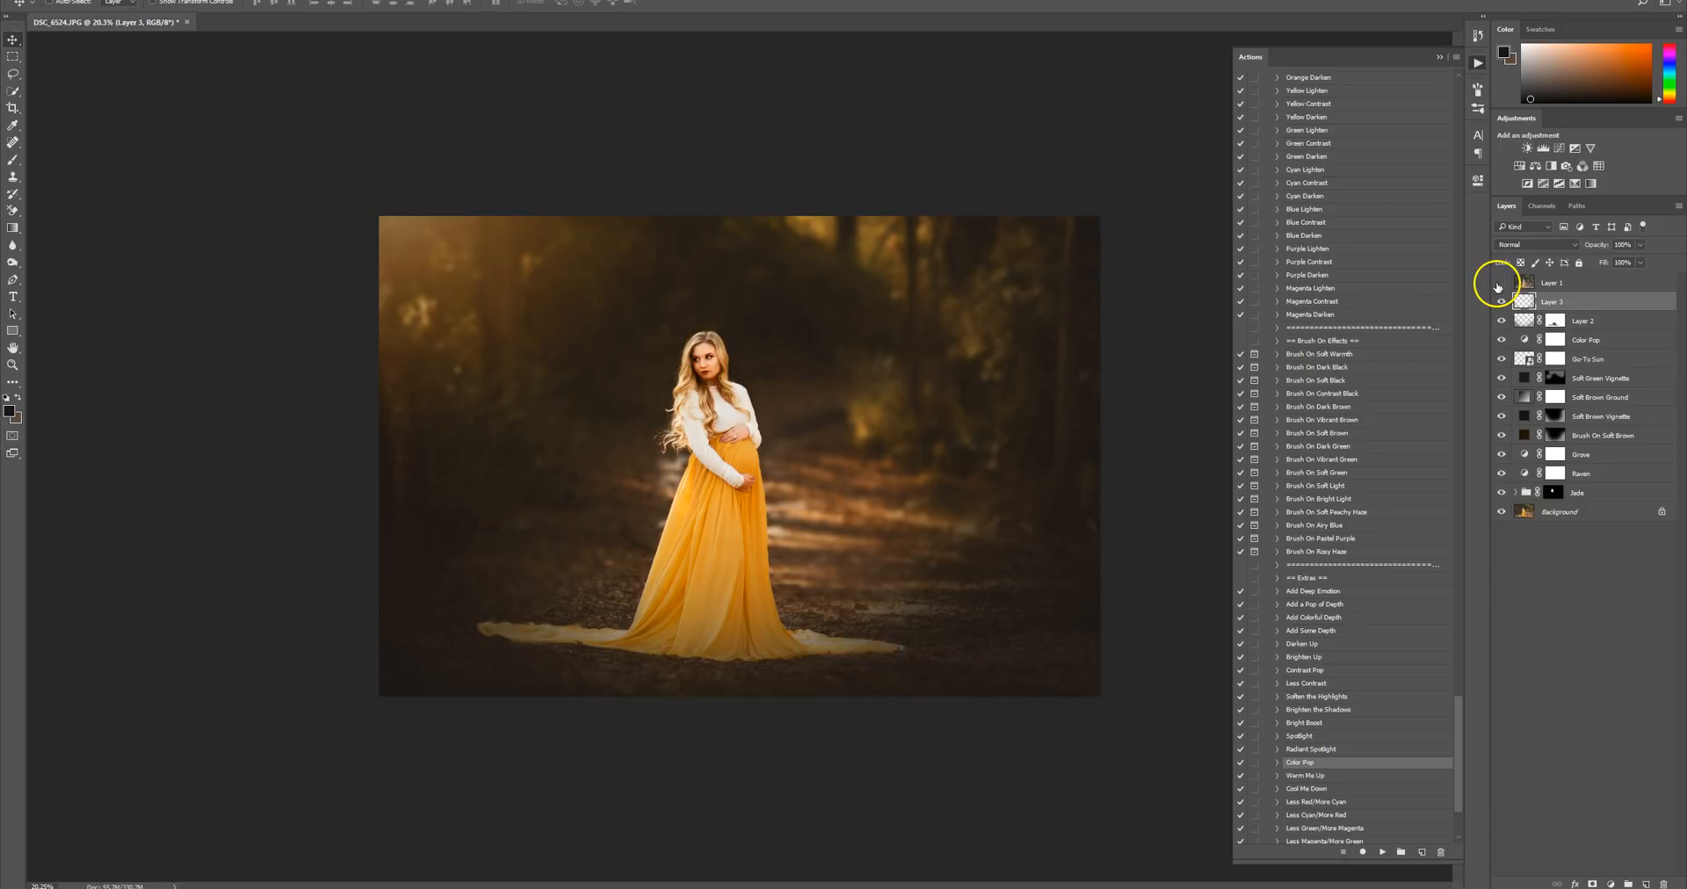